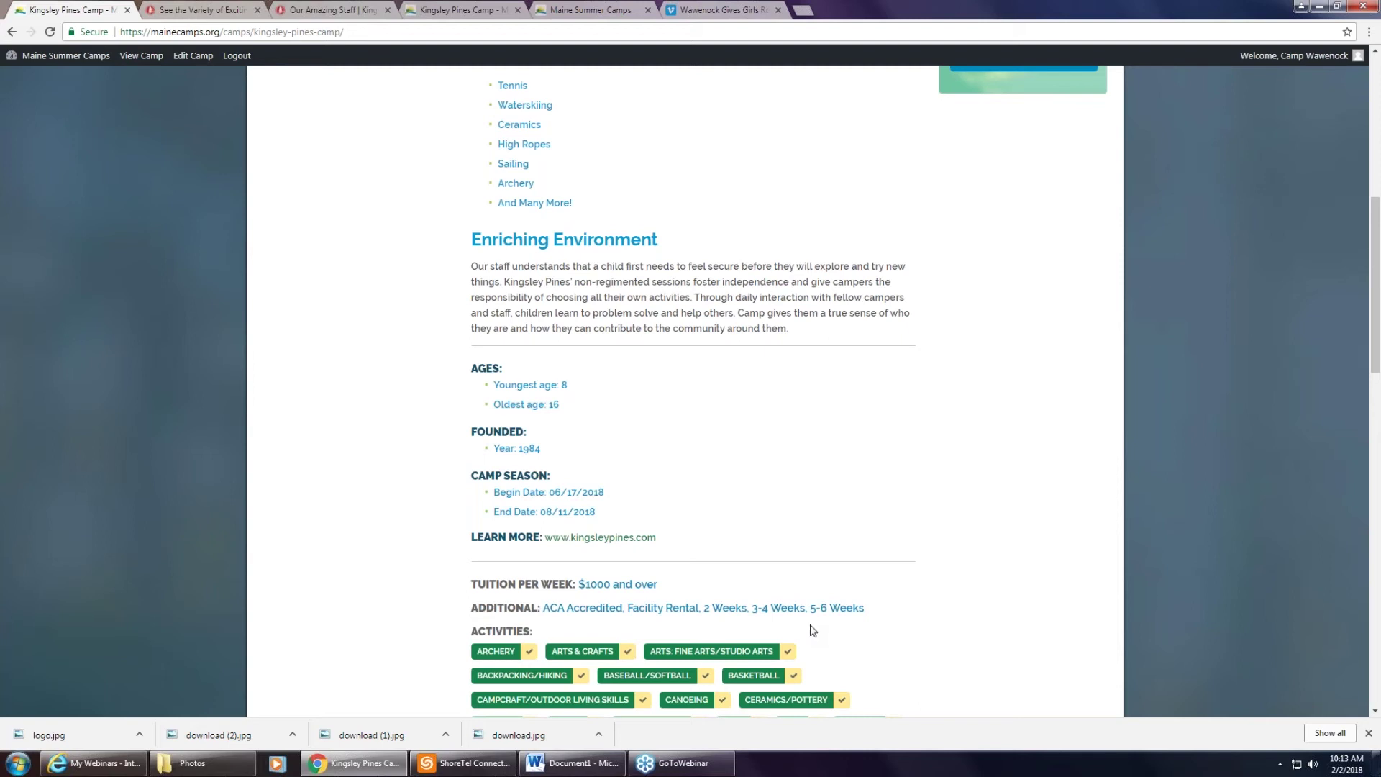
{"action": "scroll", "coordinate": [812, 630], "scroll_direction": "up", "scroll_amount": 4}
{"action": "scroll", "coordinate": [812, 630], "scroll_direction": "up", "scroll_amount": 2}
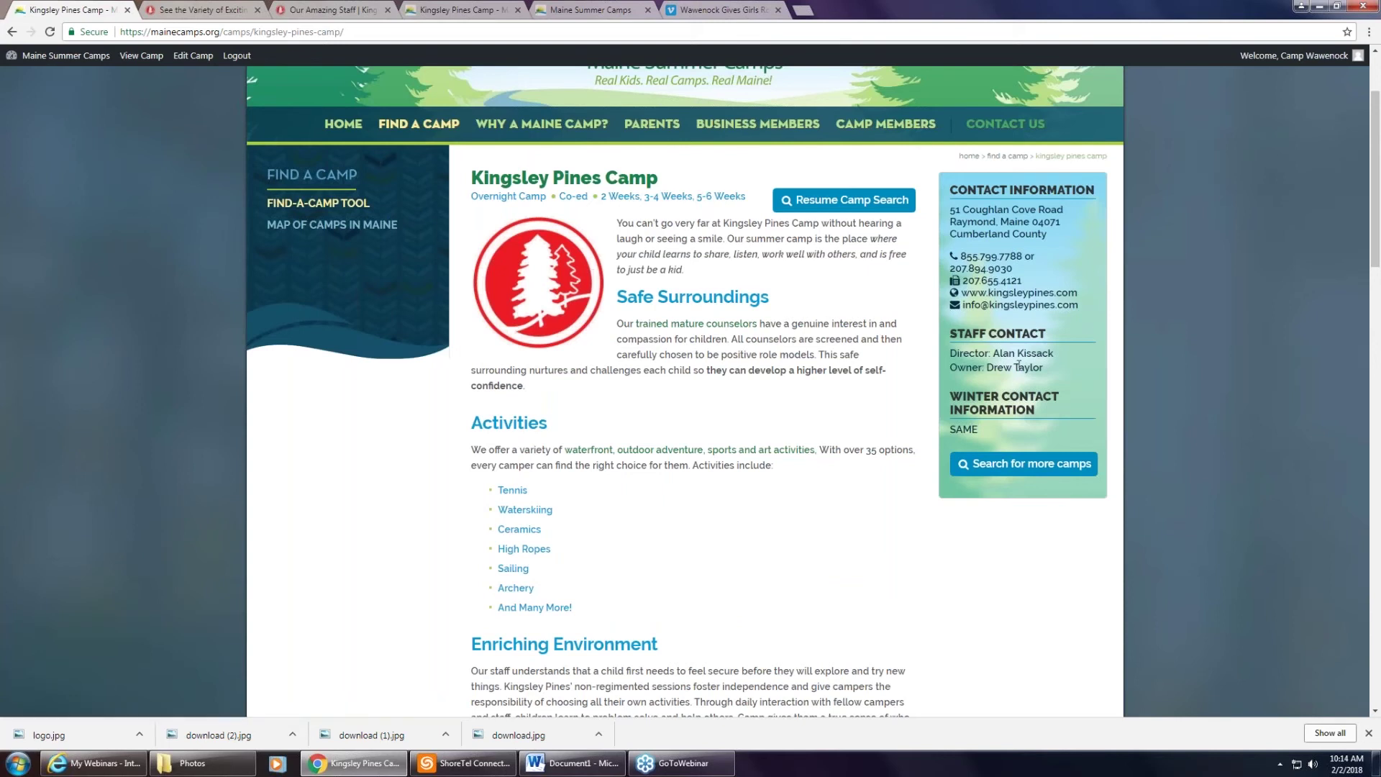
{"action": "scroll", "coordinate": [708, 541], "scroll_direction": "down", "scroll_amount": 4}
{"action": "scroll", "coordinate": [708, 542], "scroll_direction": "down", "scroll_amount": 2}
{"action": "scroll", "coordinate": [708, 542], "scroll_direction": "down", "scroll_amount": 1}
{"action": "scroll", "coordinate": [914, 472], "scroll_direction": "down", "scroll_amount": 3}
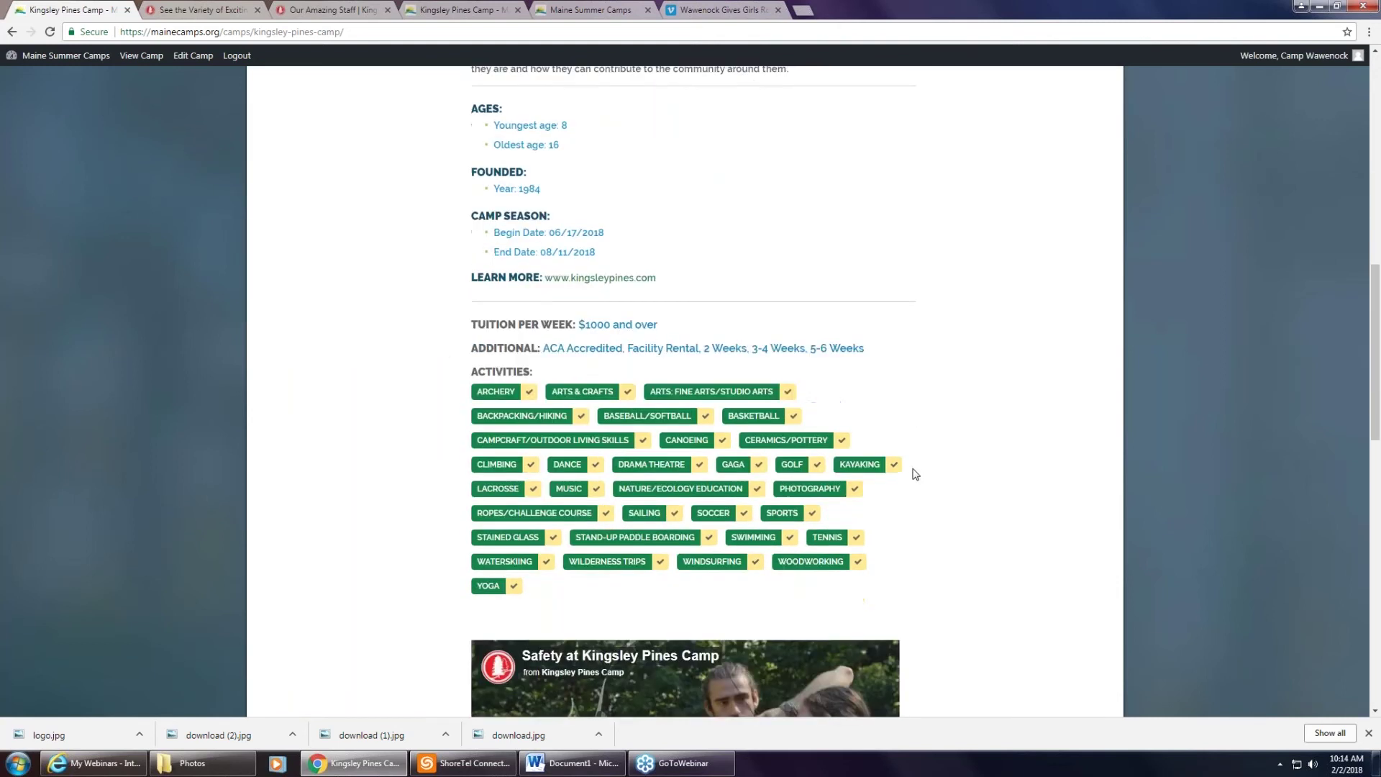
{"action": "scroll", "coordinate": [915, 474], "scroll_direction": "down", "scroll_amount": 1}
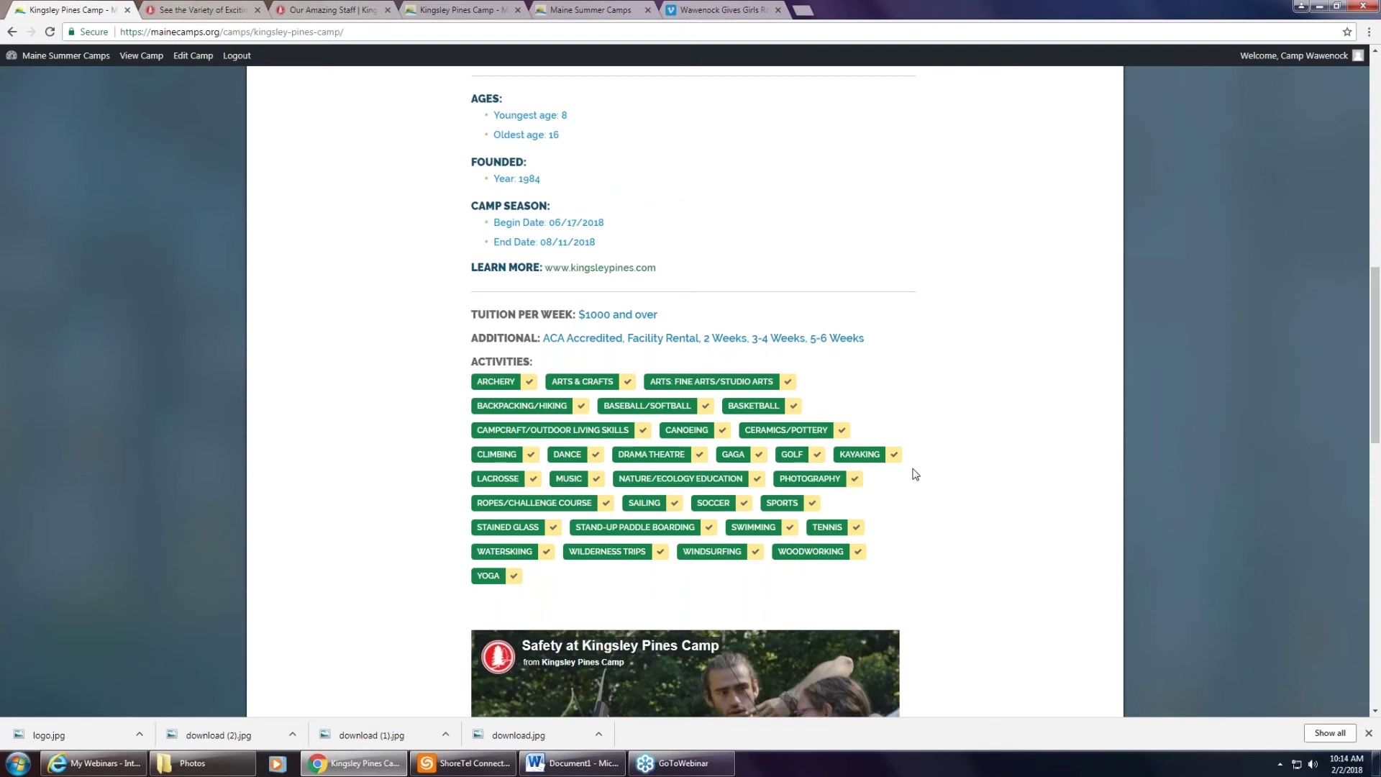
{"action": "scroll", "coordinate": [914, 475], "scroll_direction": "down", "scroll_amount": 3}
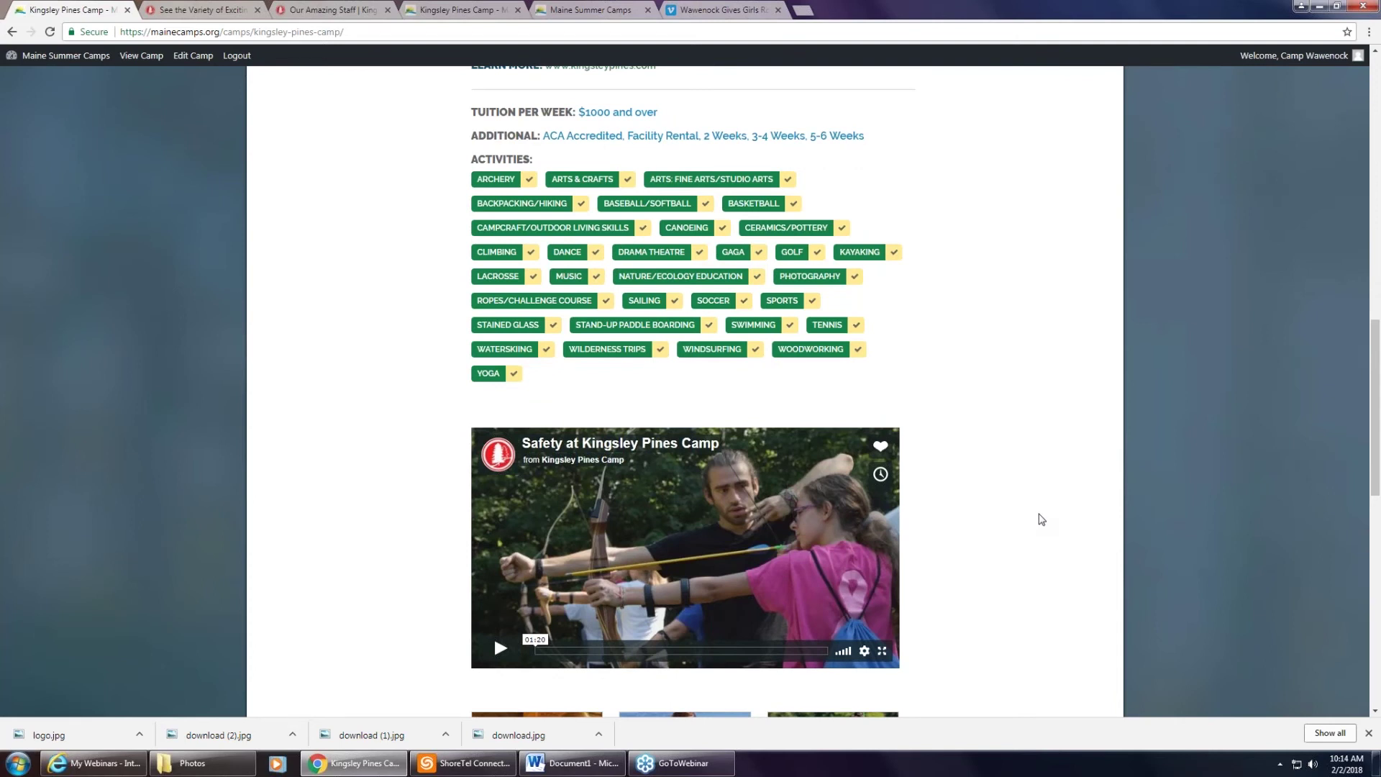
{"action": "scroll", "coordinate": [1041, 518], "scroll_direction": "down", "scroll_amount": 5}
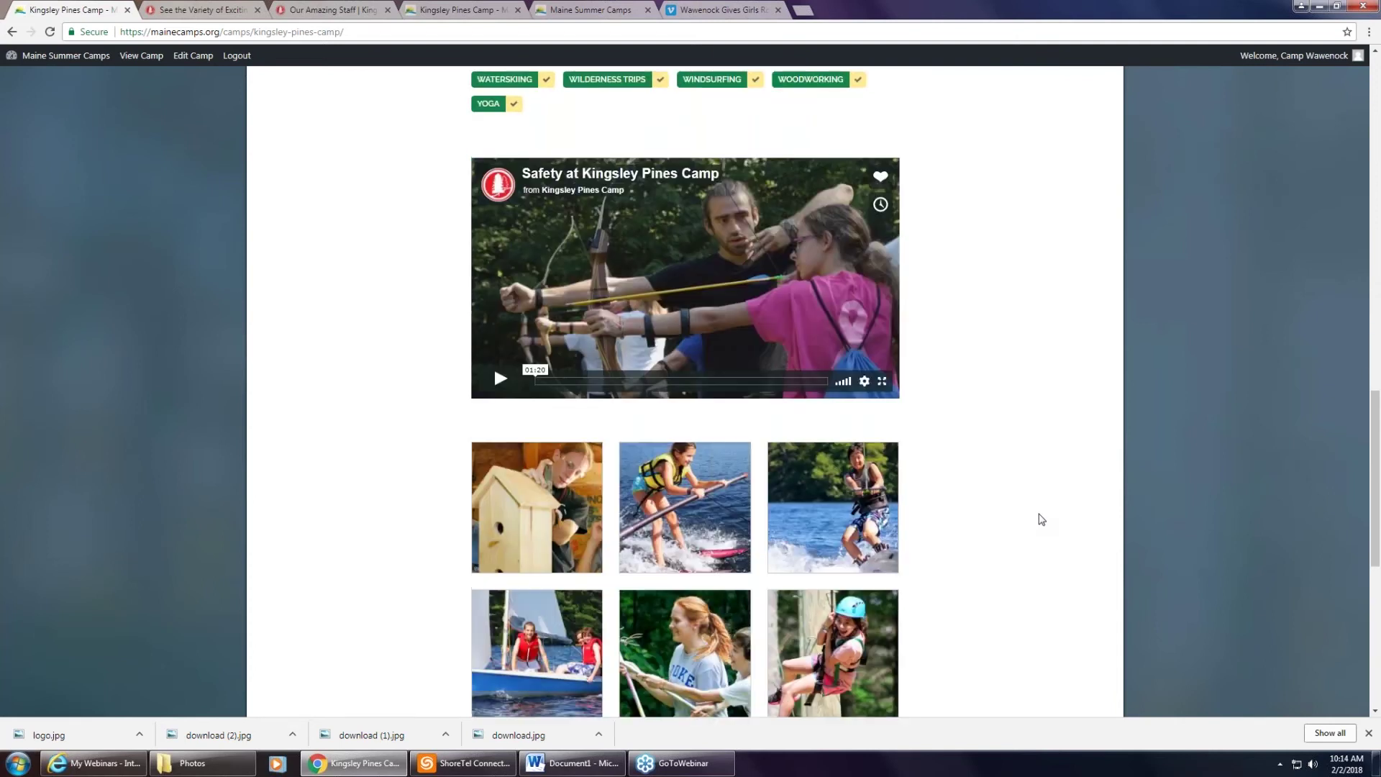
{"action": "scroll", "coordinate": [1042, 518], "scroll_direction": "down", "scroll_amount": 1}
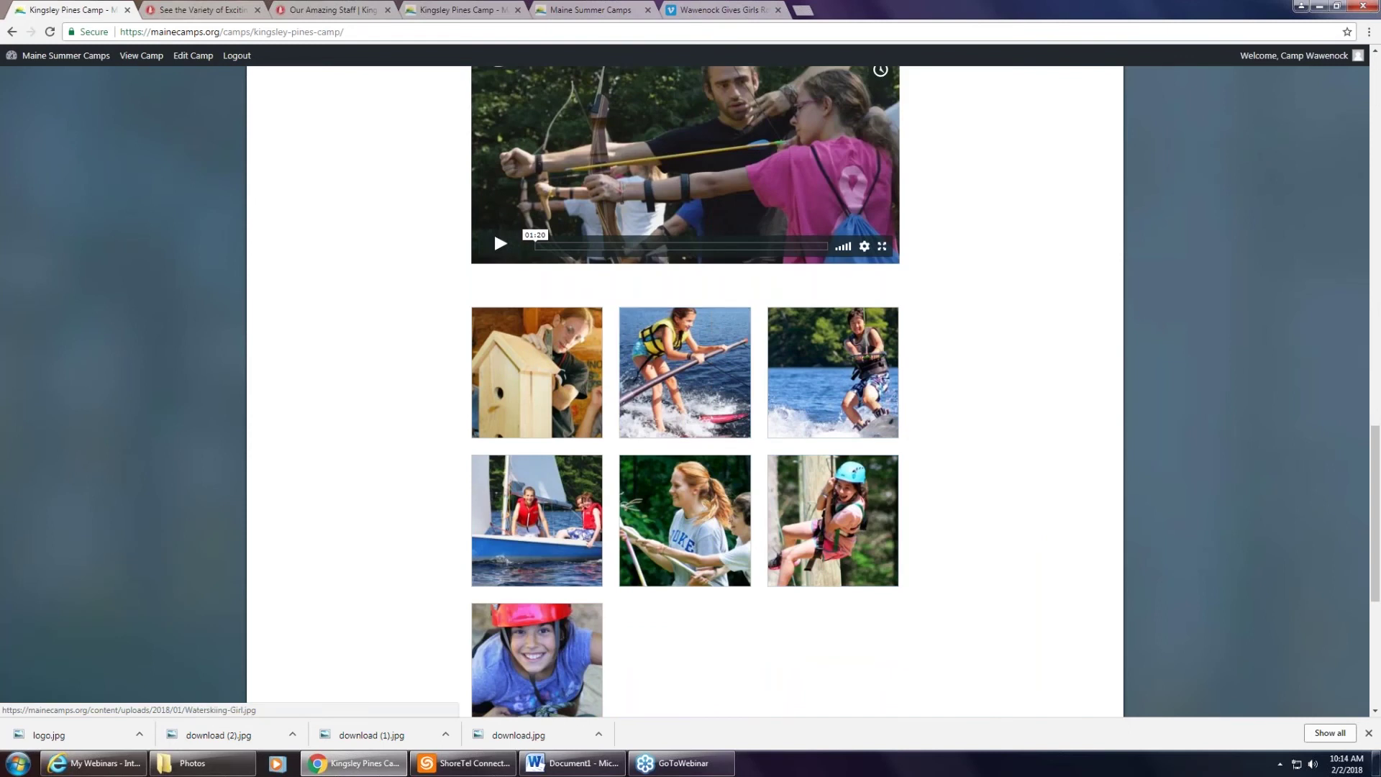
- Open the woodworking photo full-size, go back to zipline photo 6 of 7, and restore down the window
{"action": "left_click", "coordinate": [558, 391]}
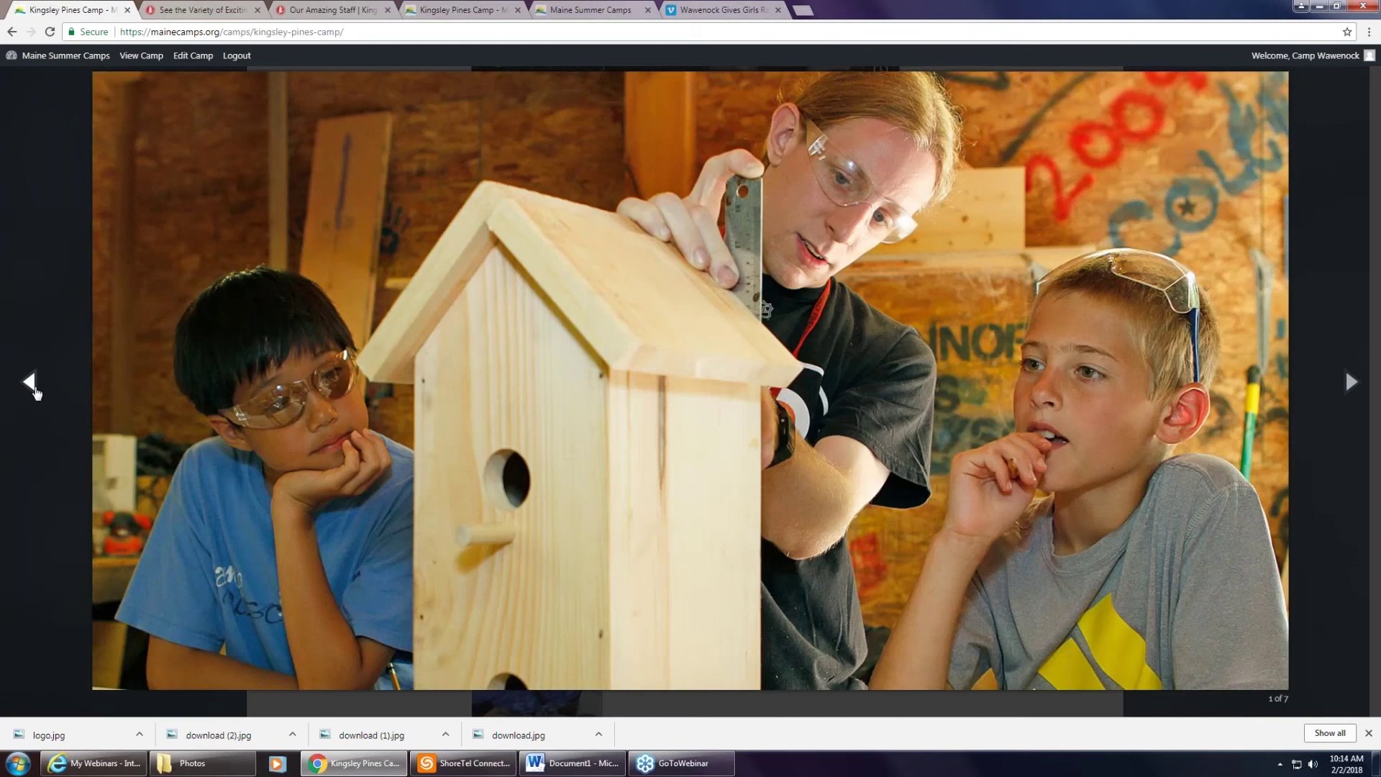
{"action": "left_click", "coordinate": [32, 387]}
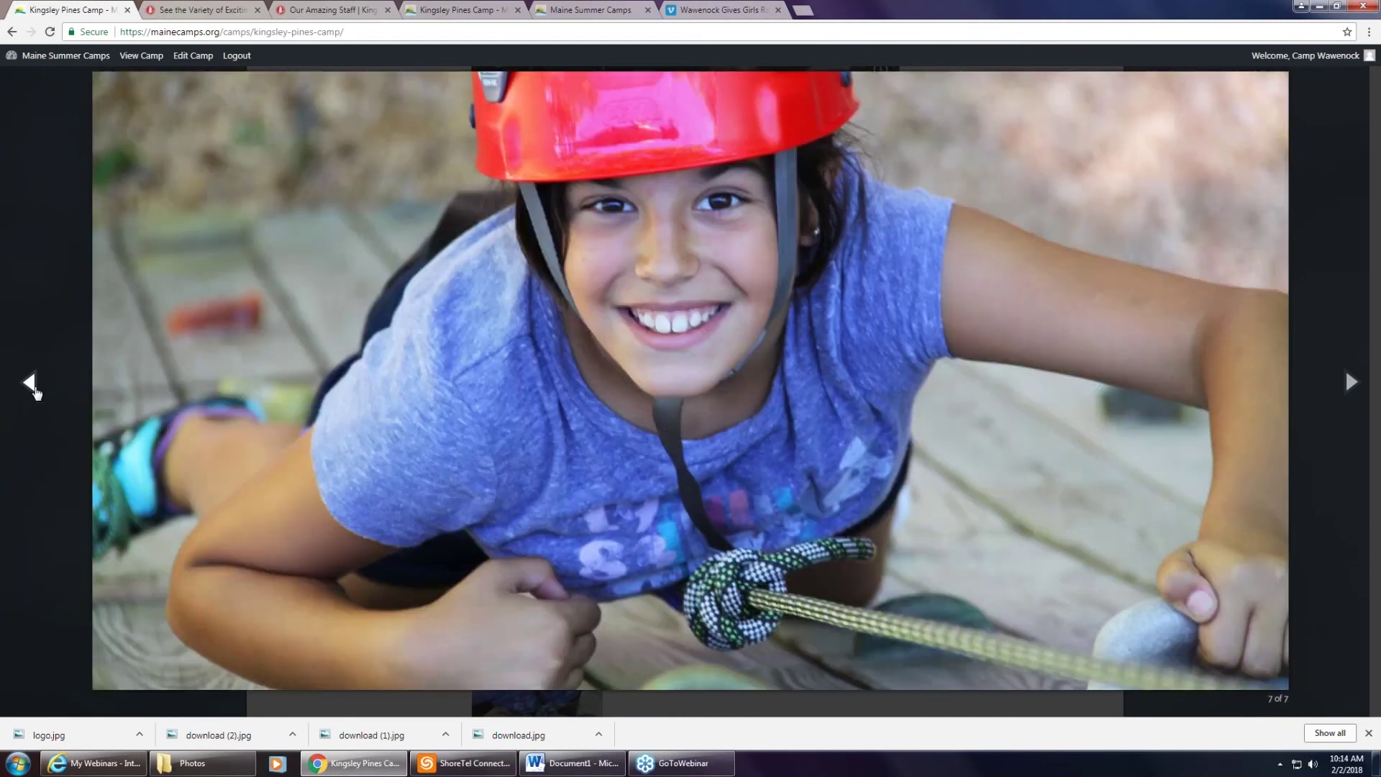
{"action": "left_click", "coordinate": [32, 387]}
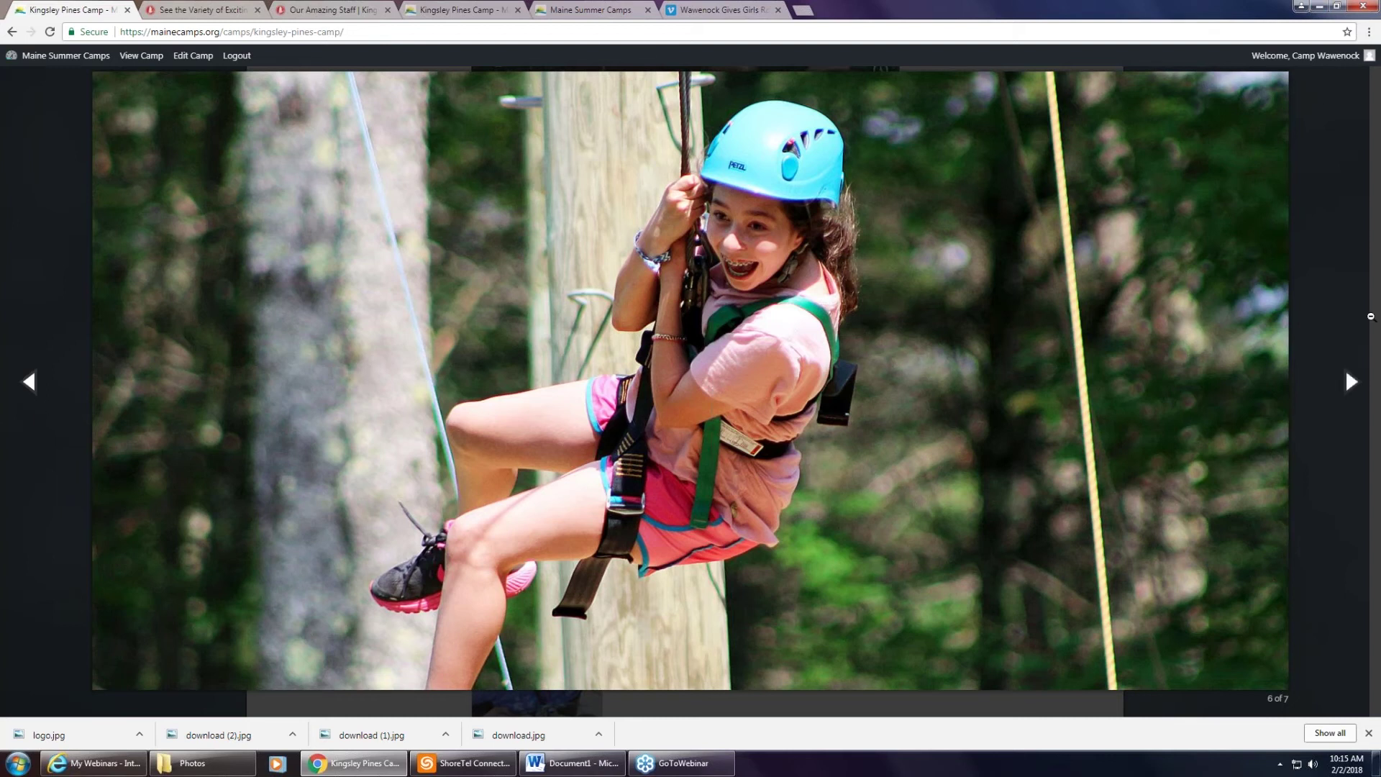
{"action": "left_click", "coordinate": [1338, 7]}
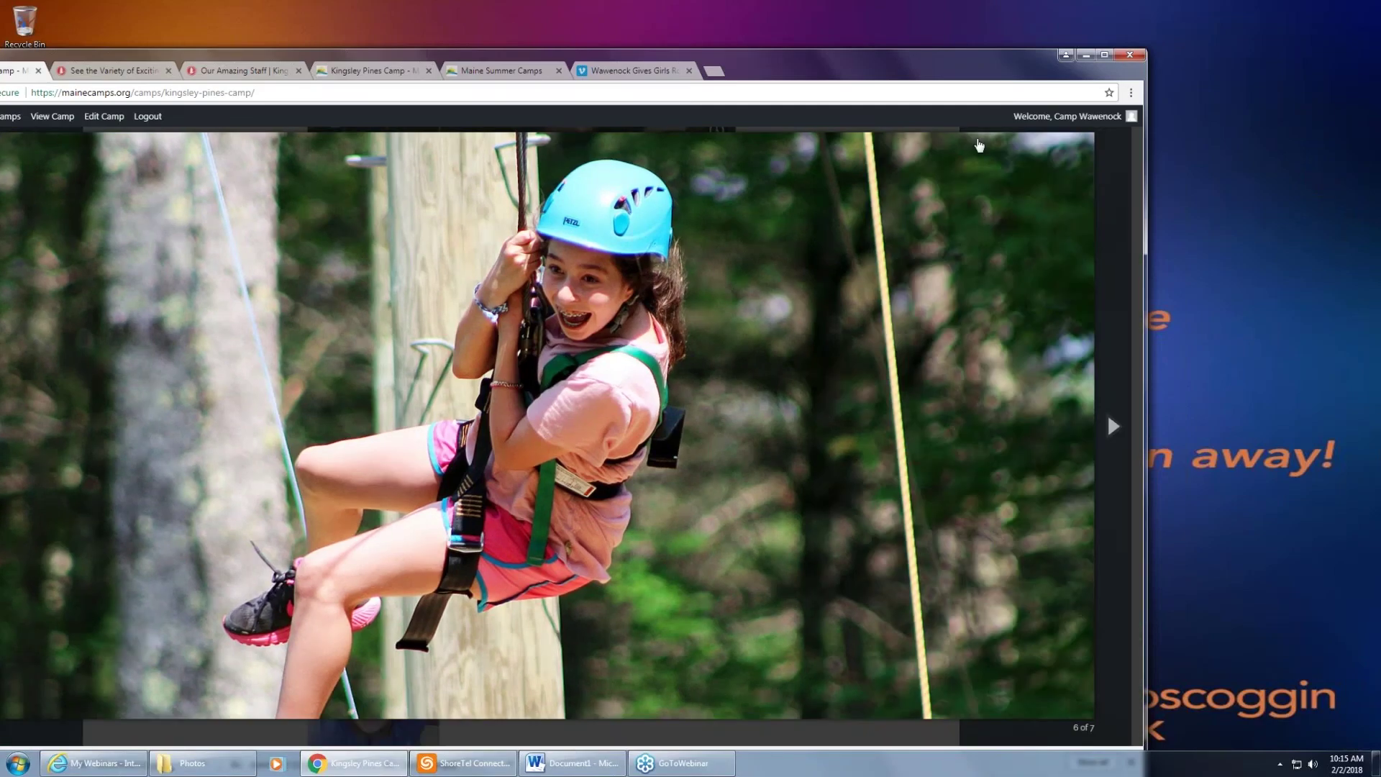
- Resize the Chrome window and switch to the second Kingsley Pines Camp tab's listing page
{"action": "left_click_drag", "start_coordinate": [976, 53], "coordinate": [979, 55]}
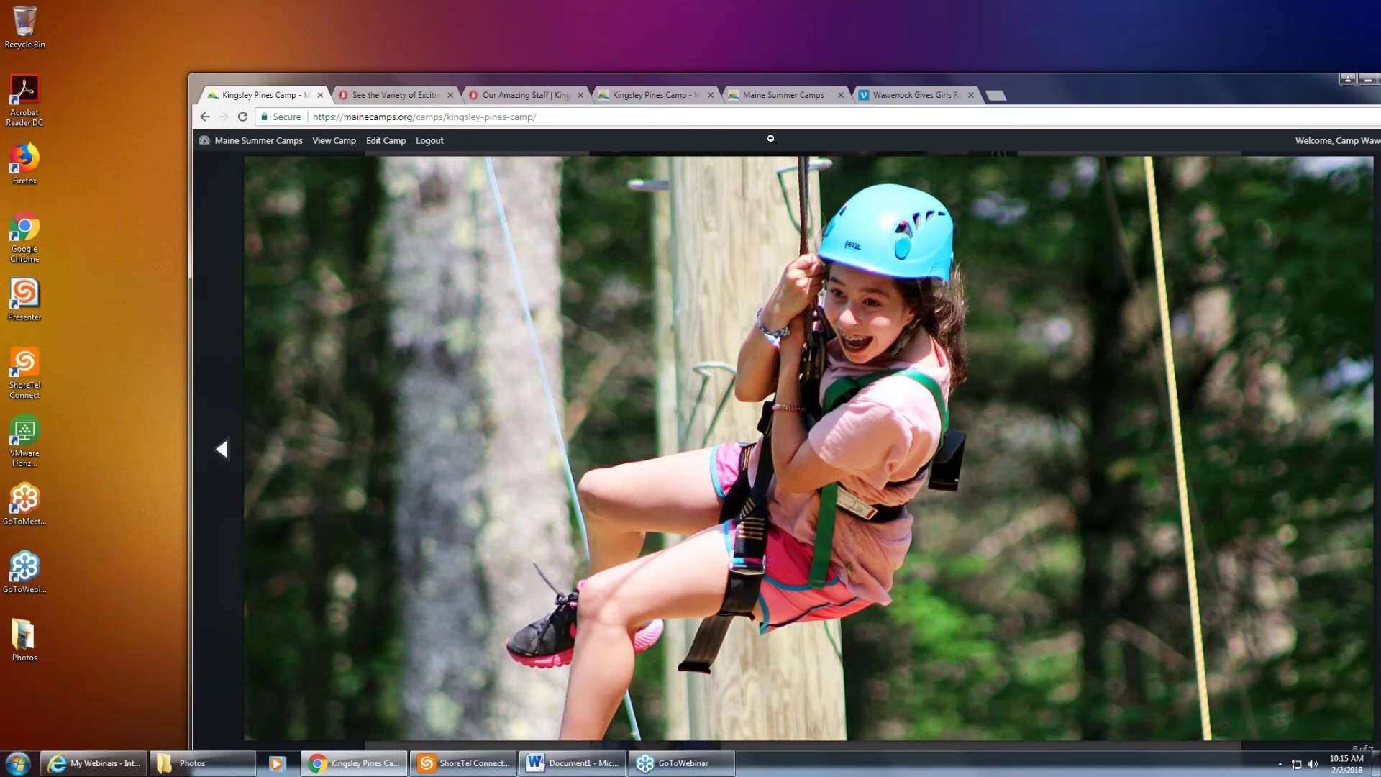
{"action": "left_click", "coordinate": [783, 96]}
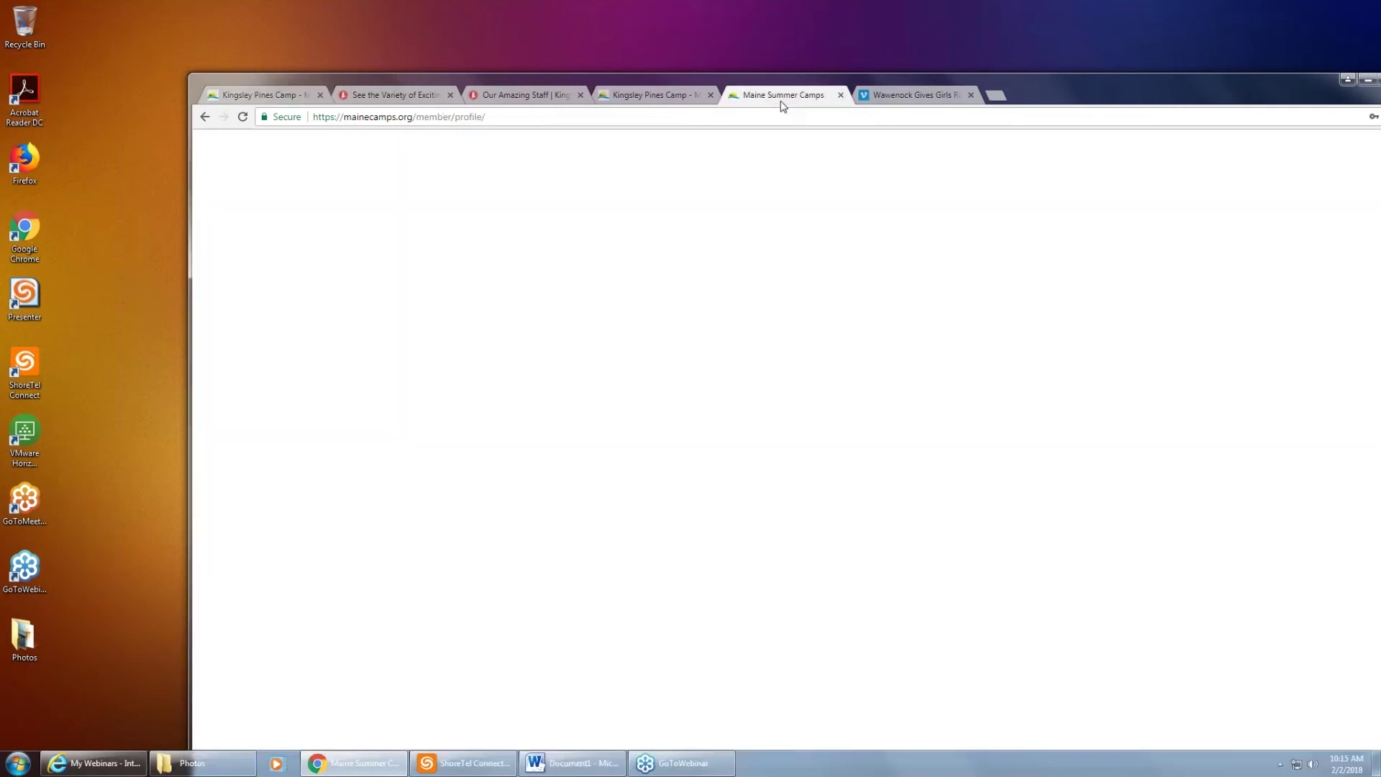
{"action": "left_click", "coordinate": [655, 97]}
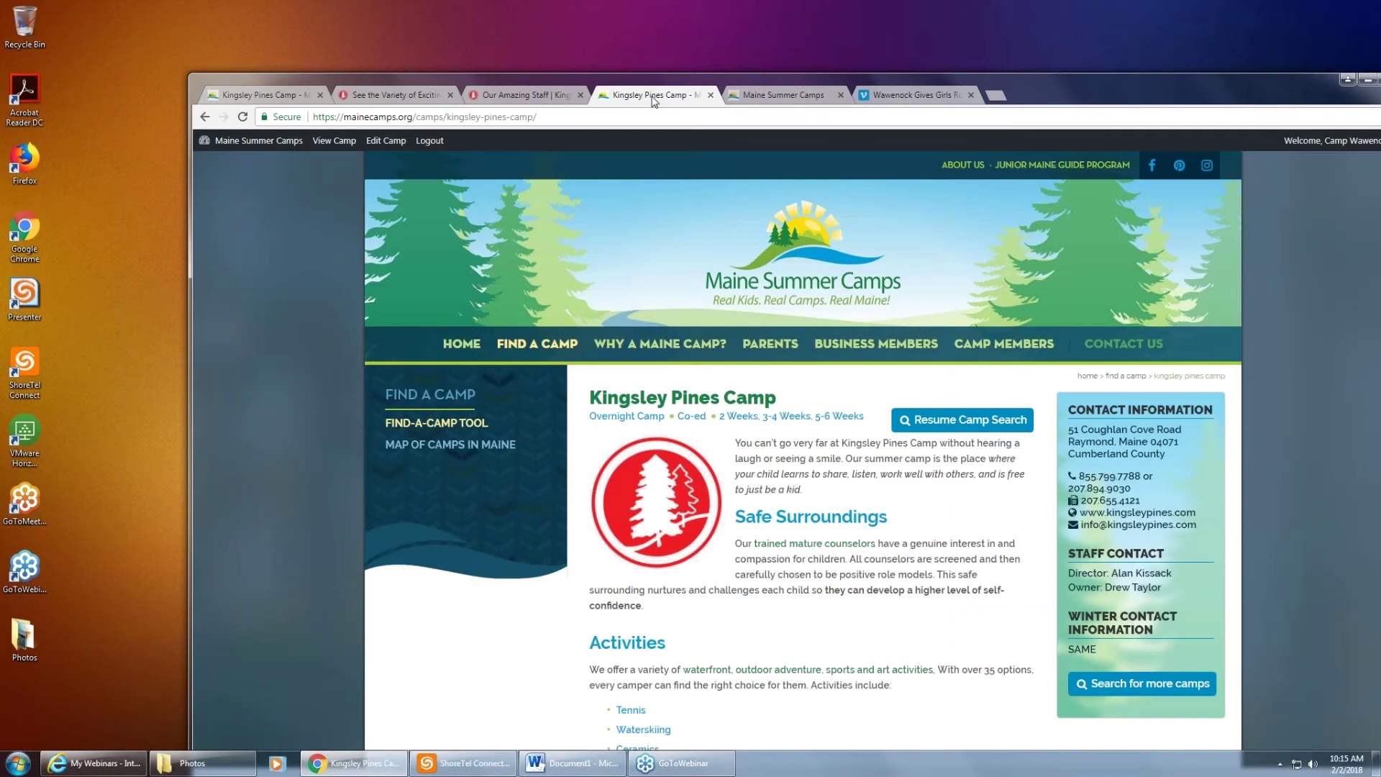
{"action": "mouse_move", "coordinate": [995, 355]}
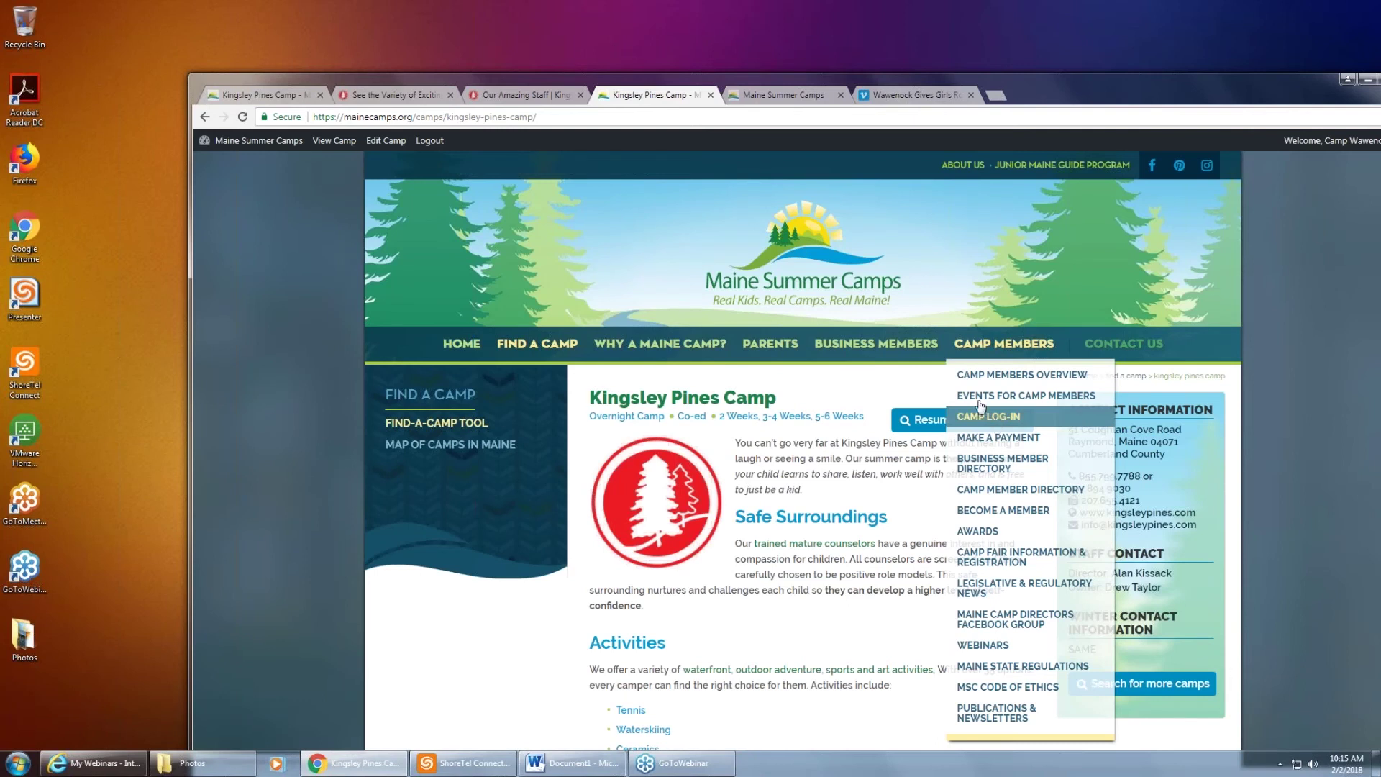
- Delete all Camp Wawenock description text, then bring up Document1 in Microsoft Word
{"action": "left_click", "coordinate": [789, 90]}
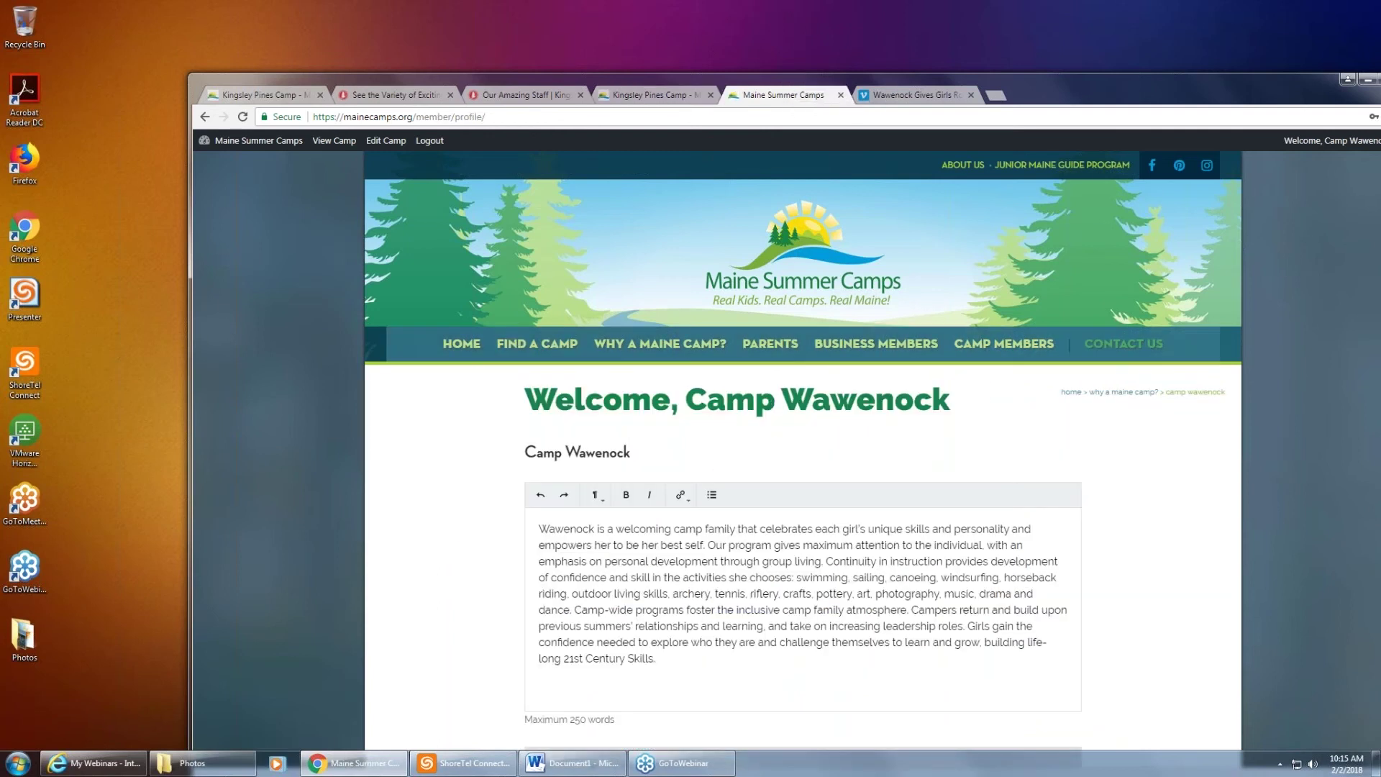
{"action": "left_click_drag", "start_coordinate": [1098, 84], "coordinate": [989, 69]}
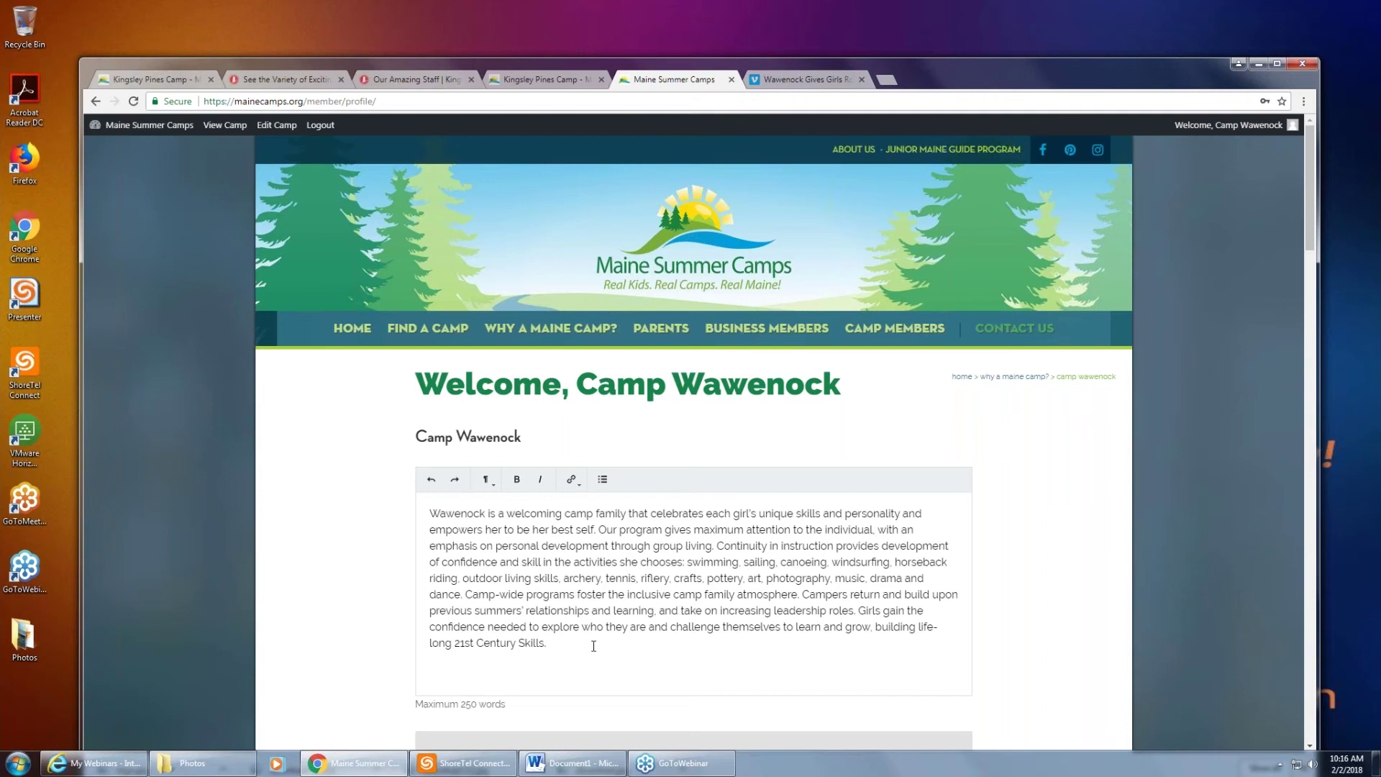
{"action": "left_click_drag", "start_coordinate": [562, 645], "coordinate": [427, 515]}
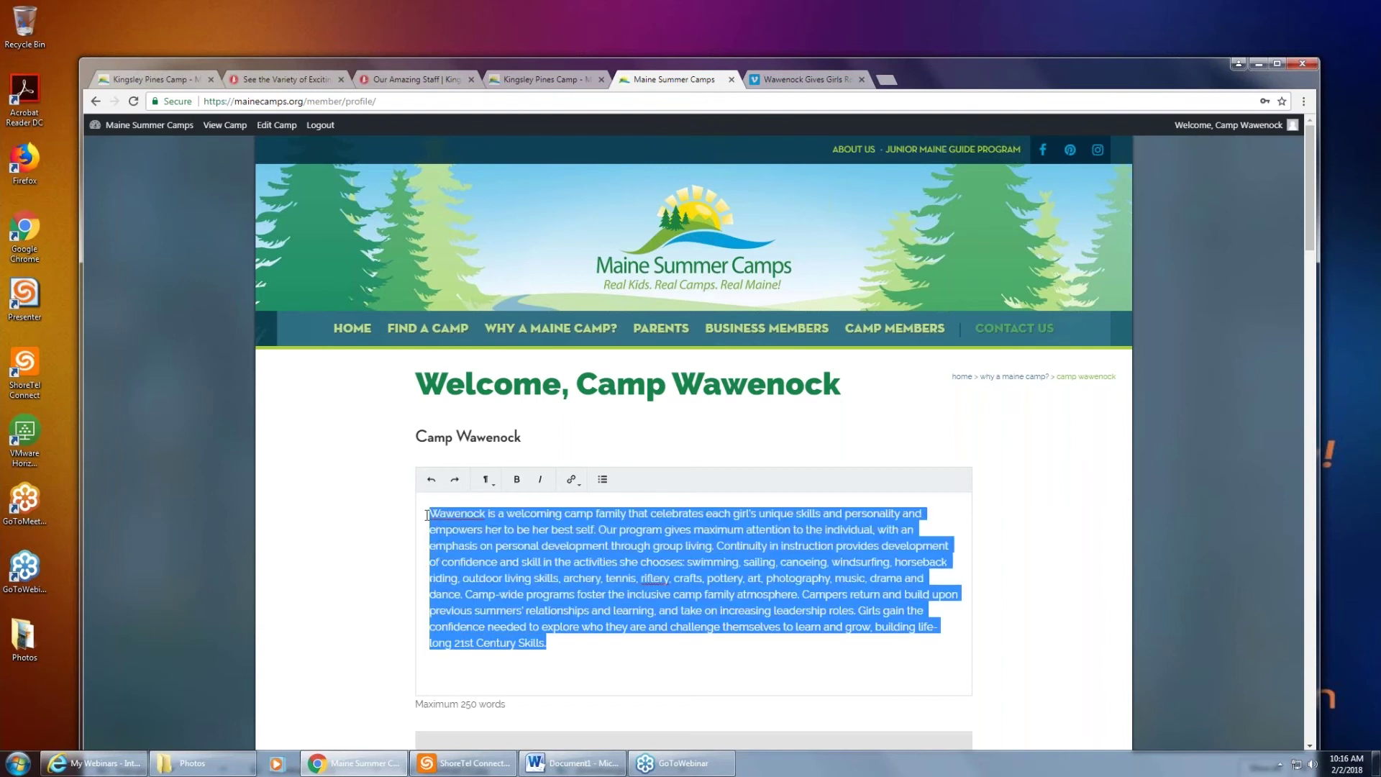
{"action": "key", "text": "Delete"}
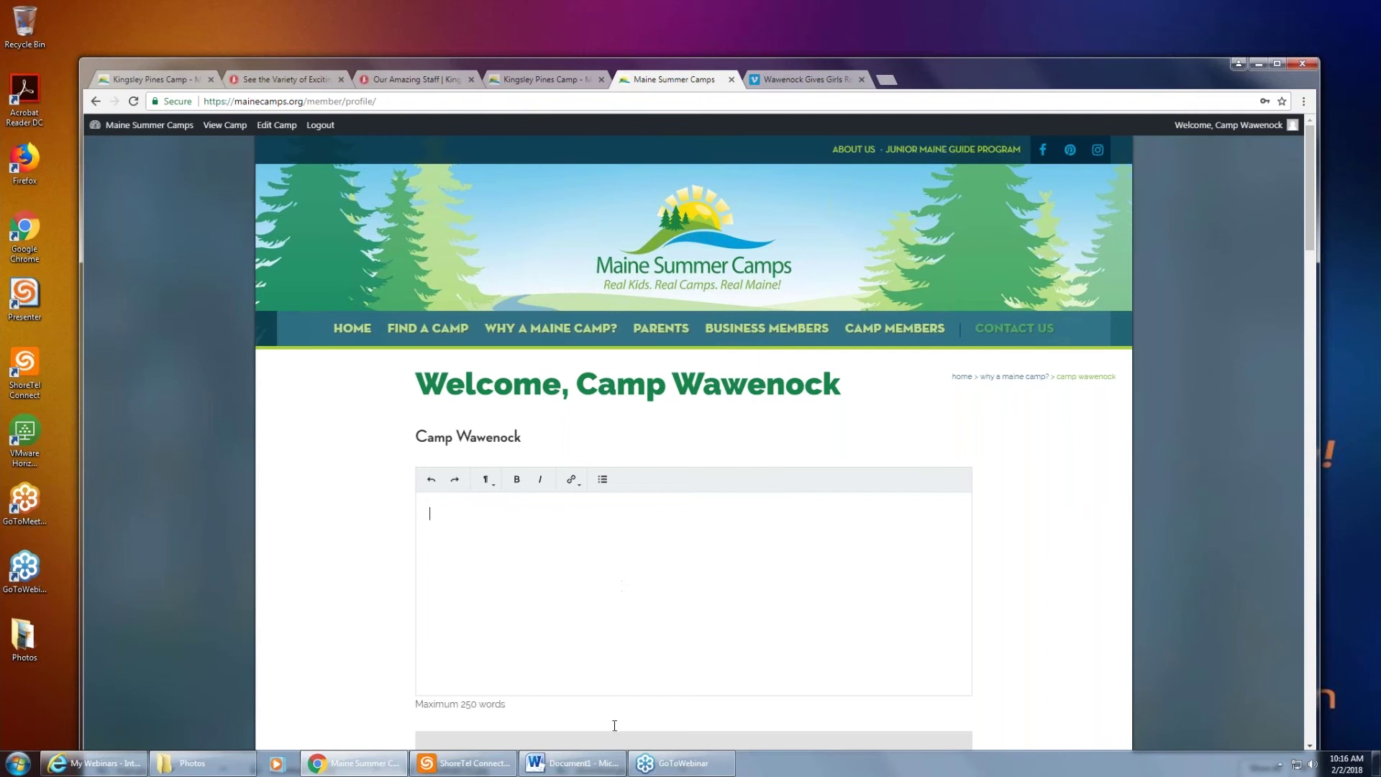
{"action": "mouse_move", "coordinate": [584, 772]}
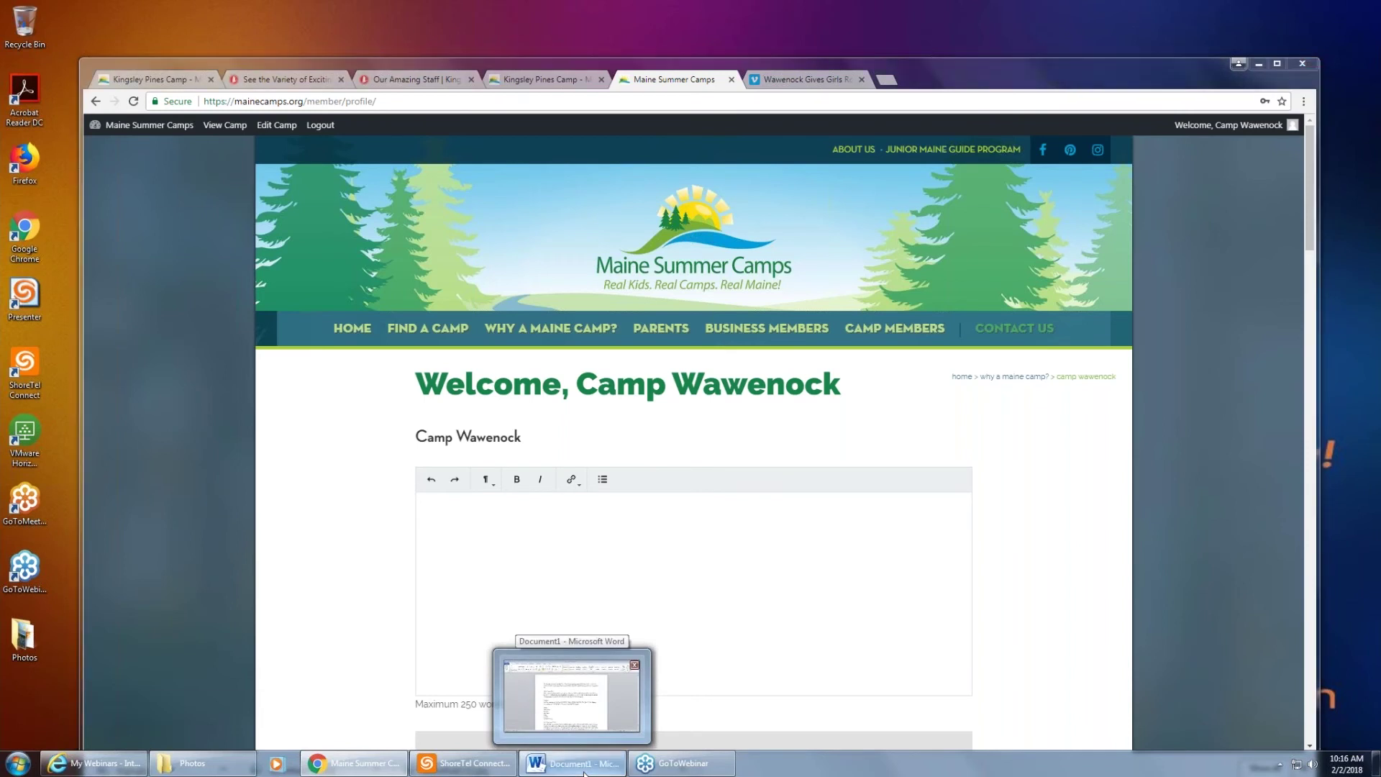
{"action": "left_click", "coordinate": [584, 772]}
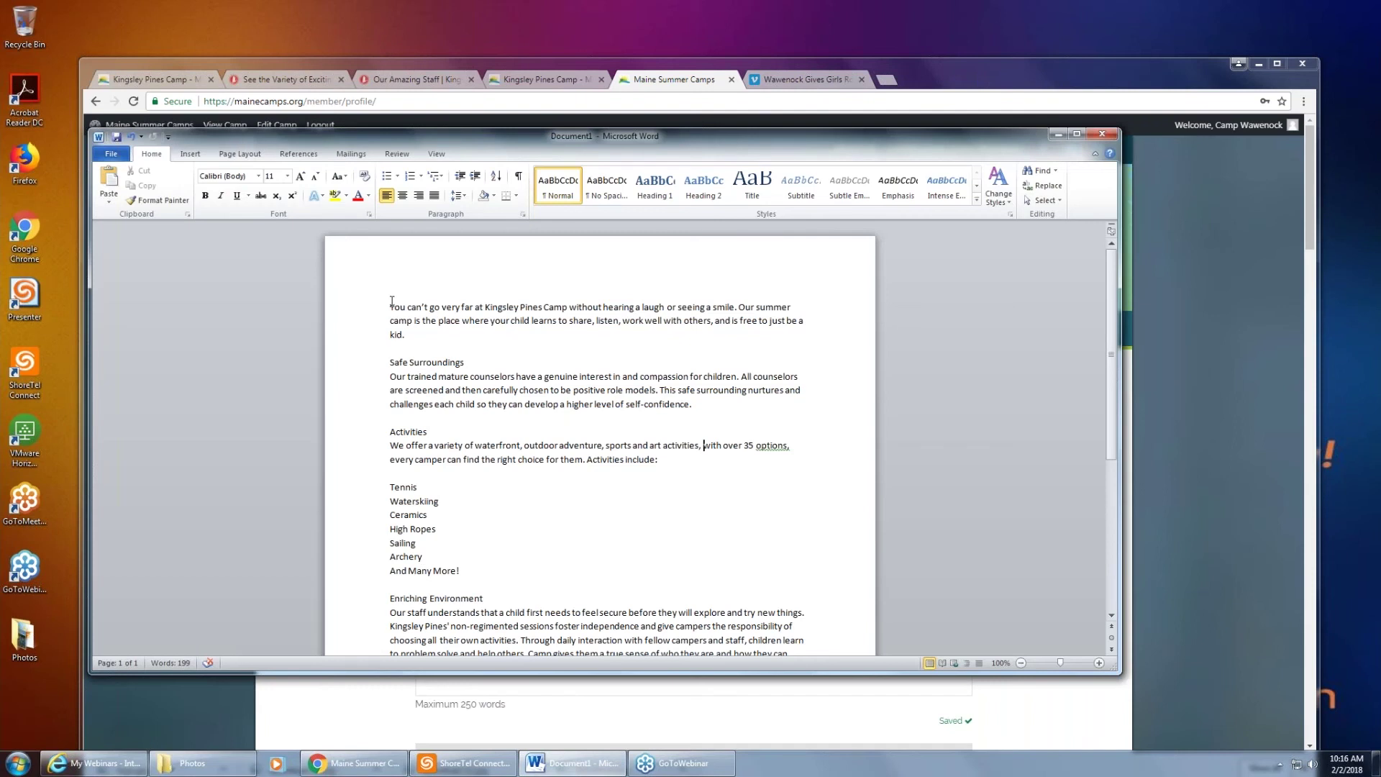
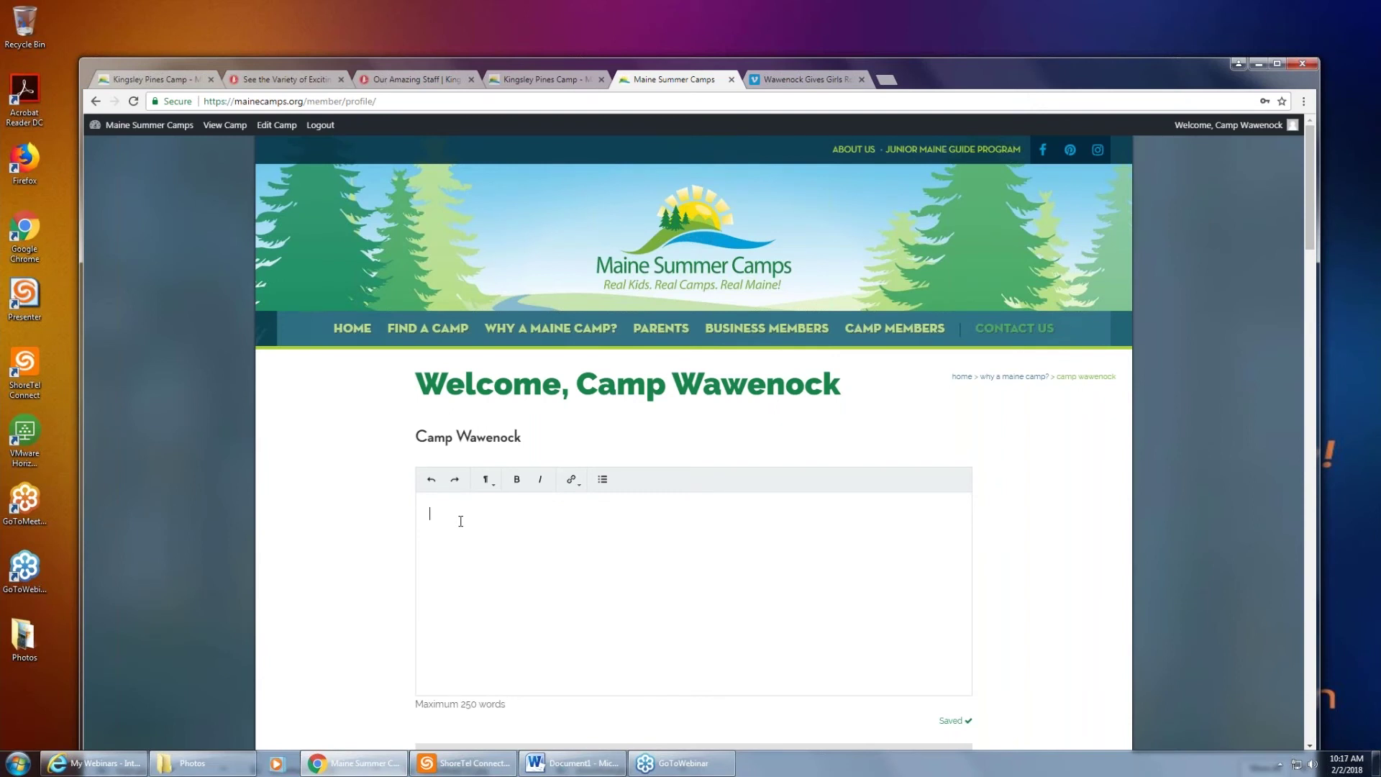
- Paste the copied camp text as plain text into the empty Camp Wawenock description
{"action": "left_click", "coordinate": [466, 516]}
{"action": "right_click", "coordinate": [460, 518]}
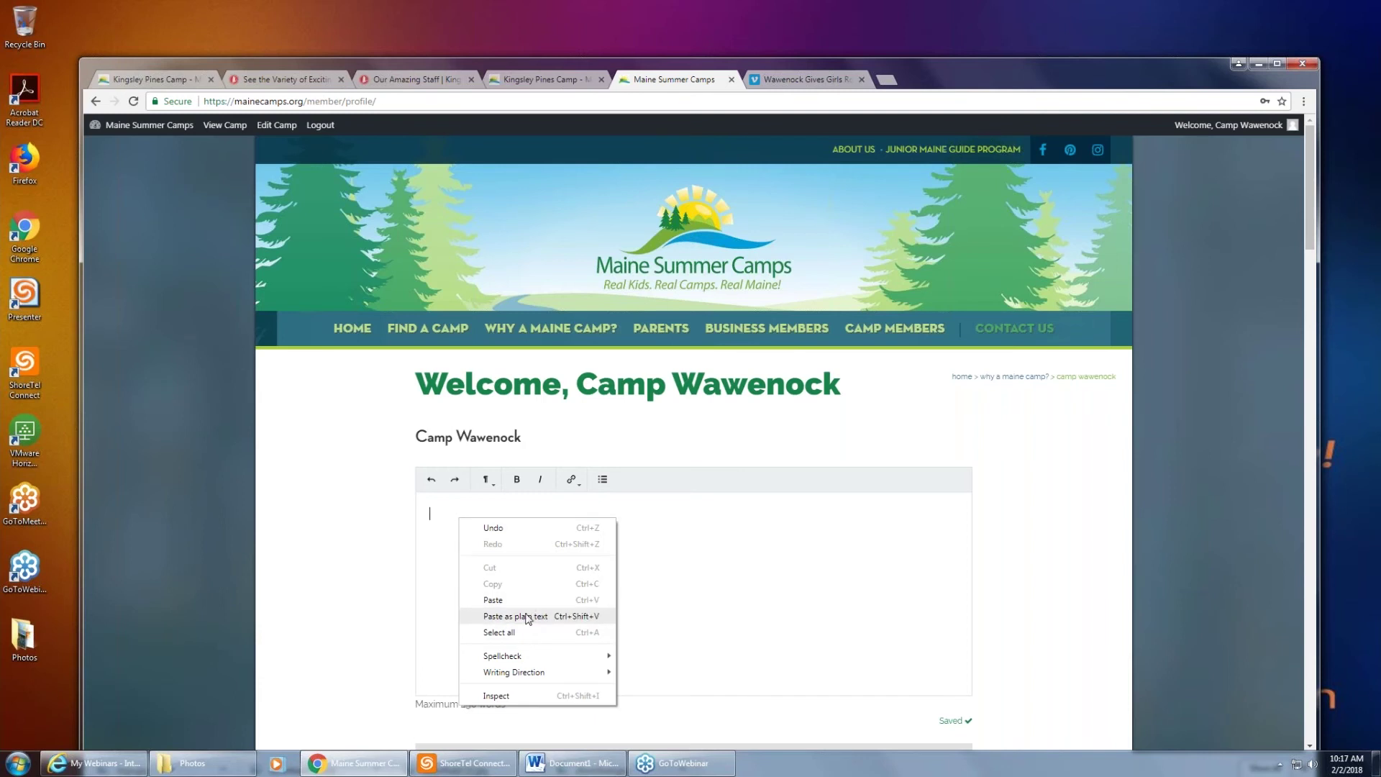
{"action": "left_click", "coordinate": [528, 616]}
{"action": "scroll", "coordinate": [589, 585], "scroll_direction": "up", "scroll_amount": 3}
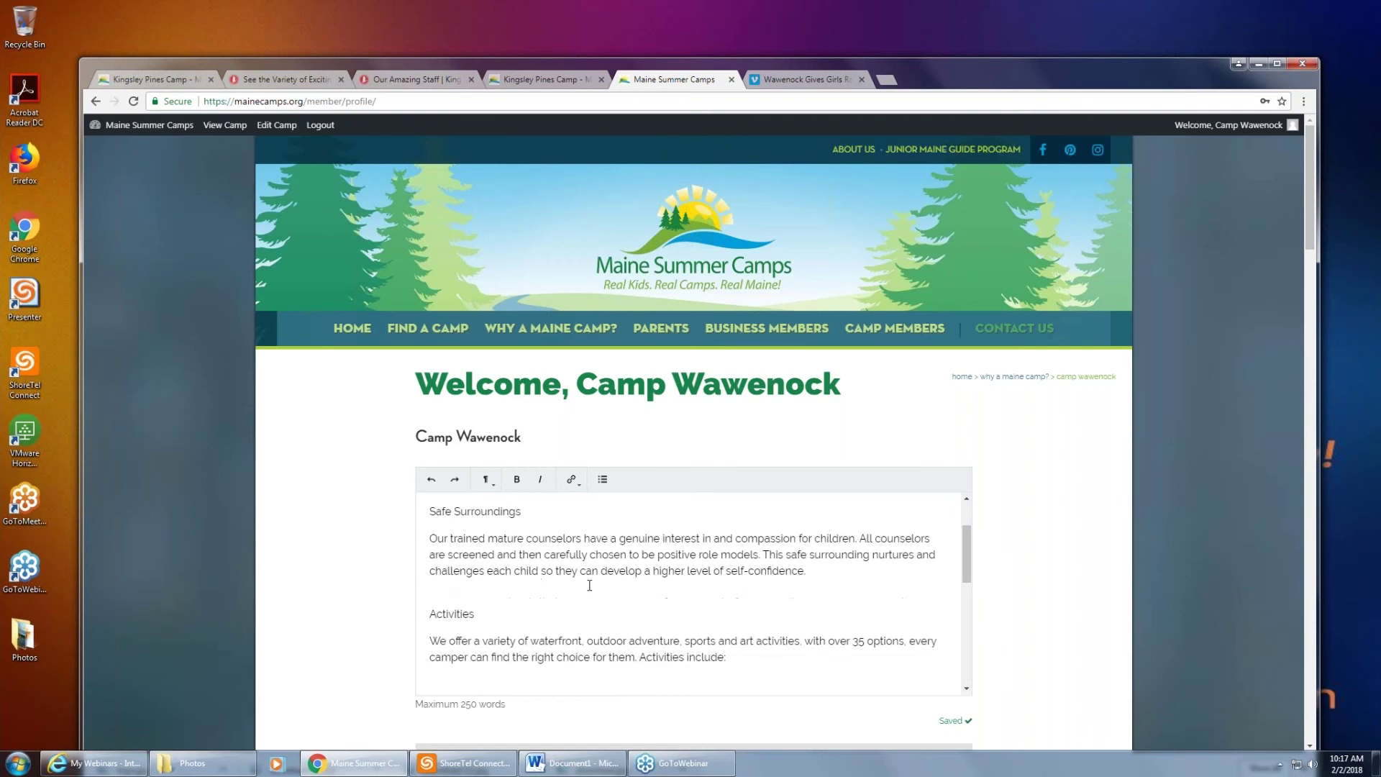
{"action": "scroll", "coordinate": [589, 586], "scroll_direction": "up", "scroll_amount": 2}
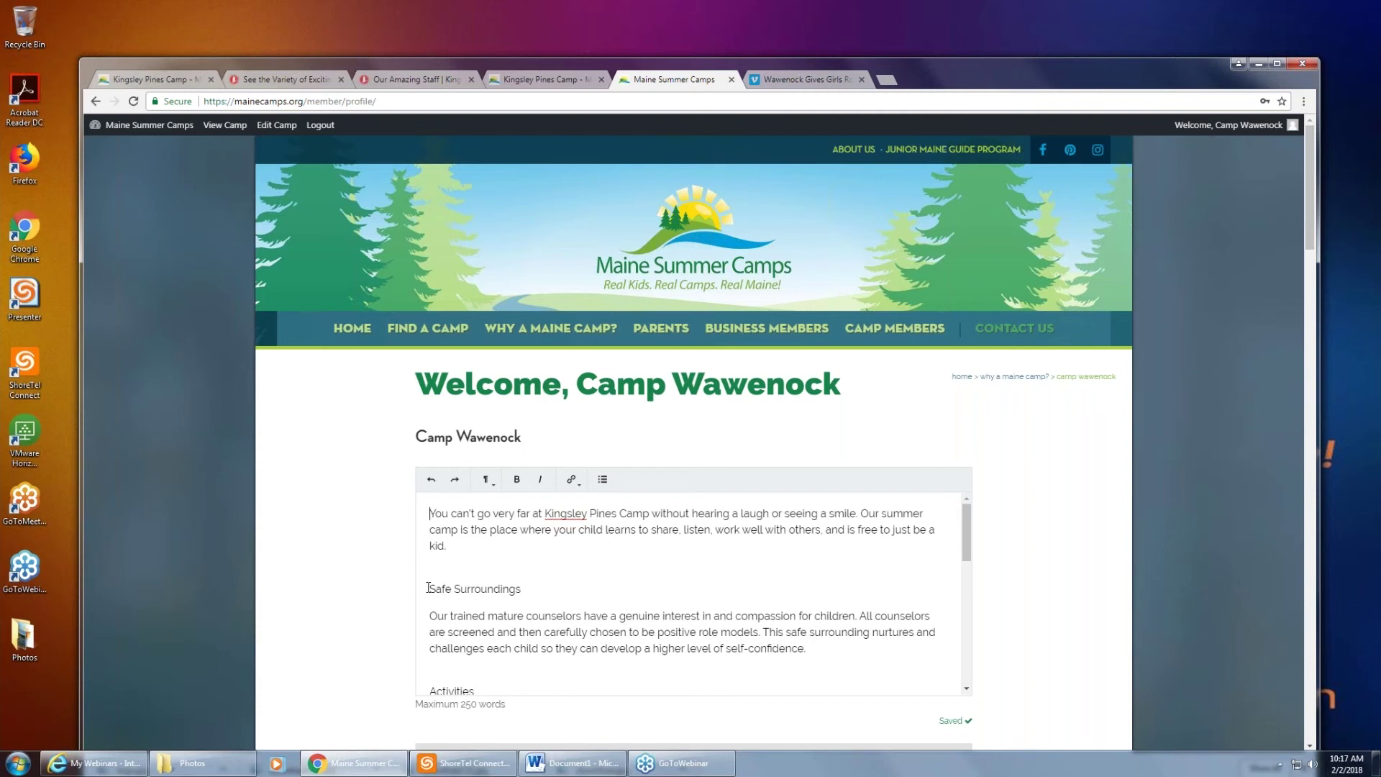
- Make the Safe Surroundings and Activities titles Header 2 headings
{"action": "left_click_drag", "start_coordinate": [430, 589], "coordinate": [523, 583]}
{"action": "left_click", "coordinate": [499, 492]}
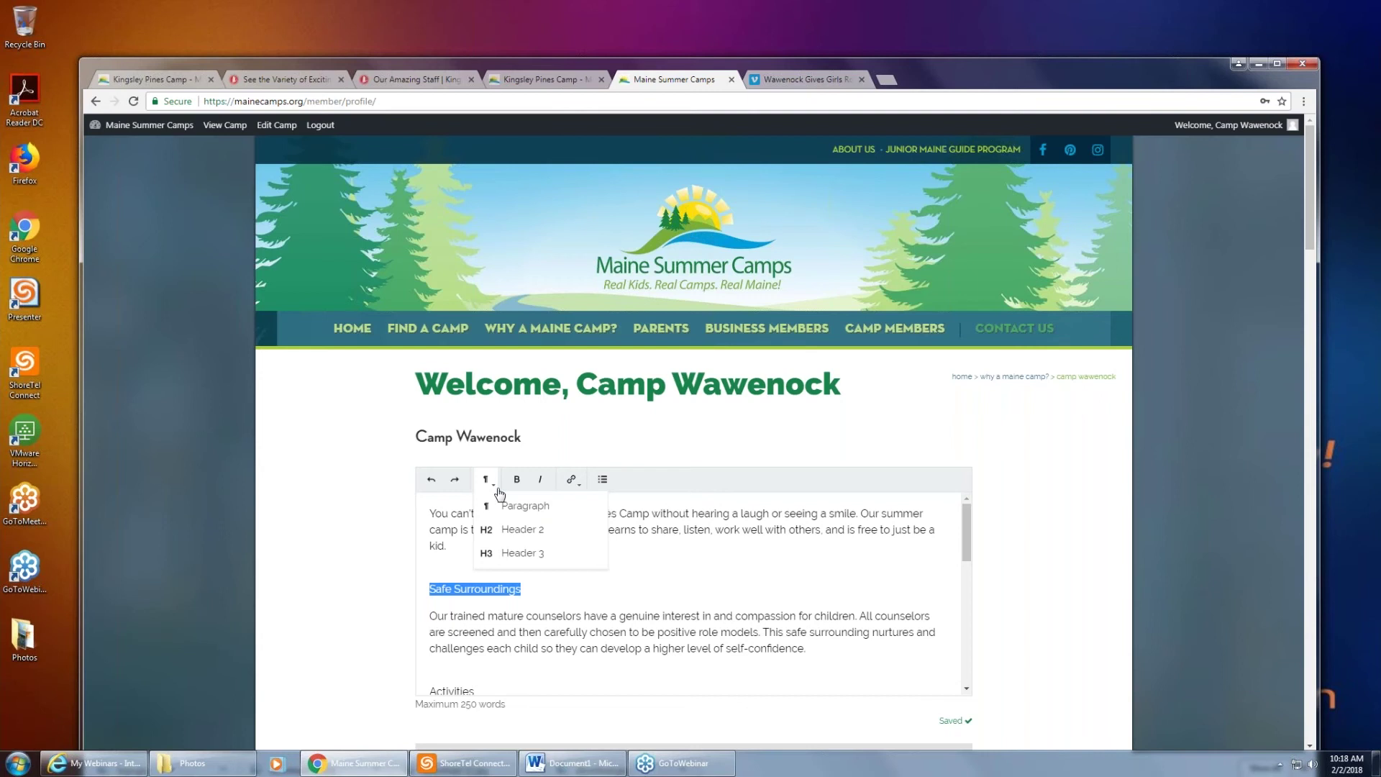
{"action": "left_click", "coordinate": [513, 530]}
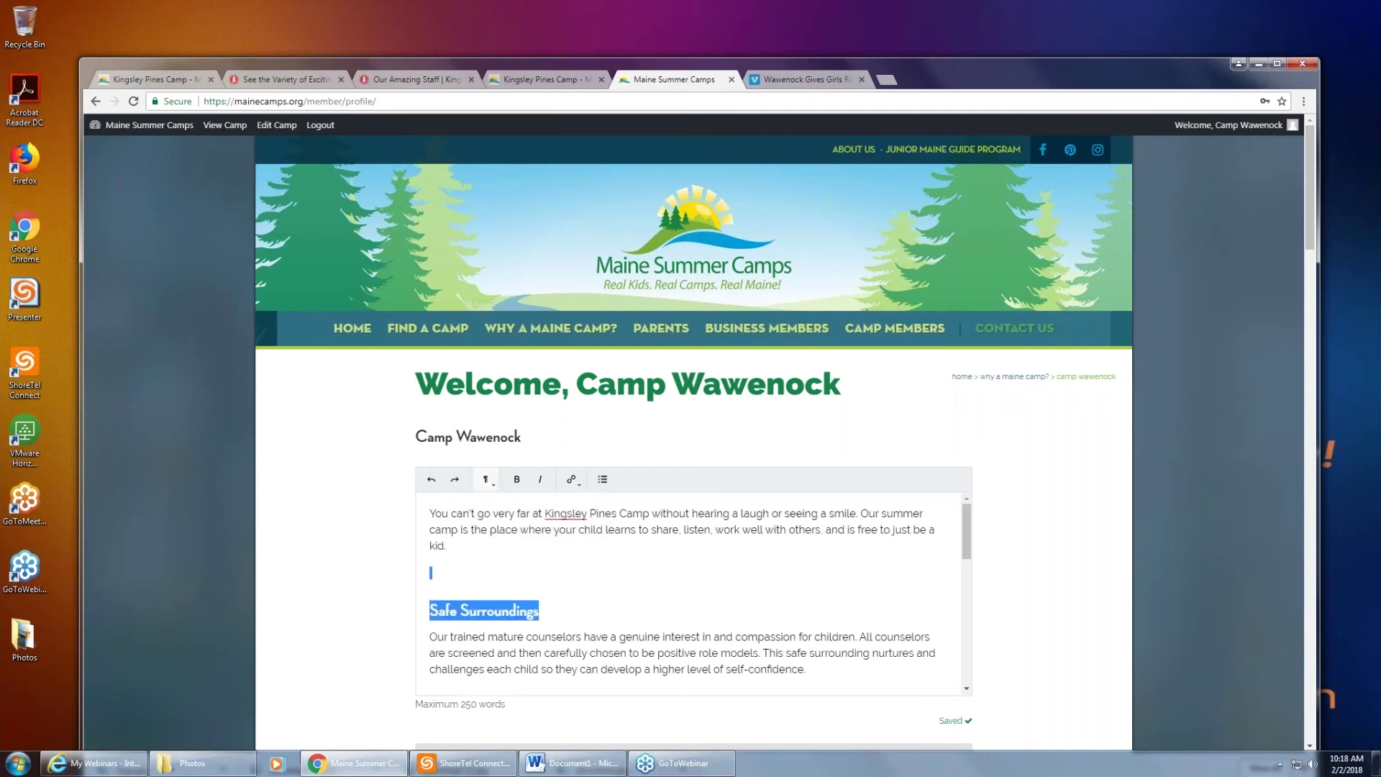
{"action": "left_click", "coordinate": [521, 576]}
{"action": "scroll", "coordinate": [521, 576], "scroll_direction": "down", "scroll_amount": 2}
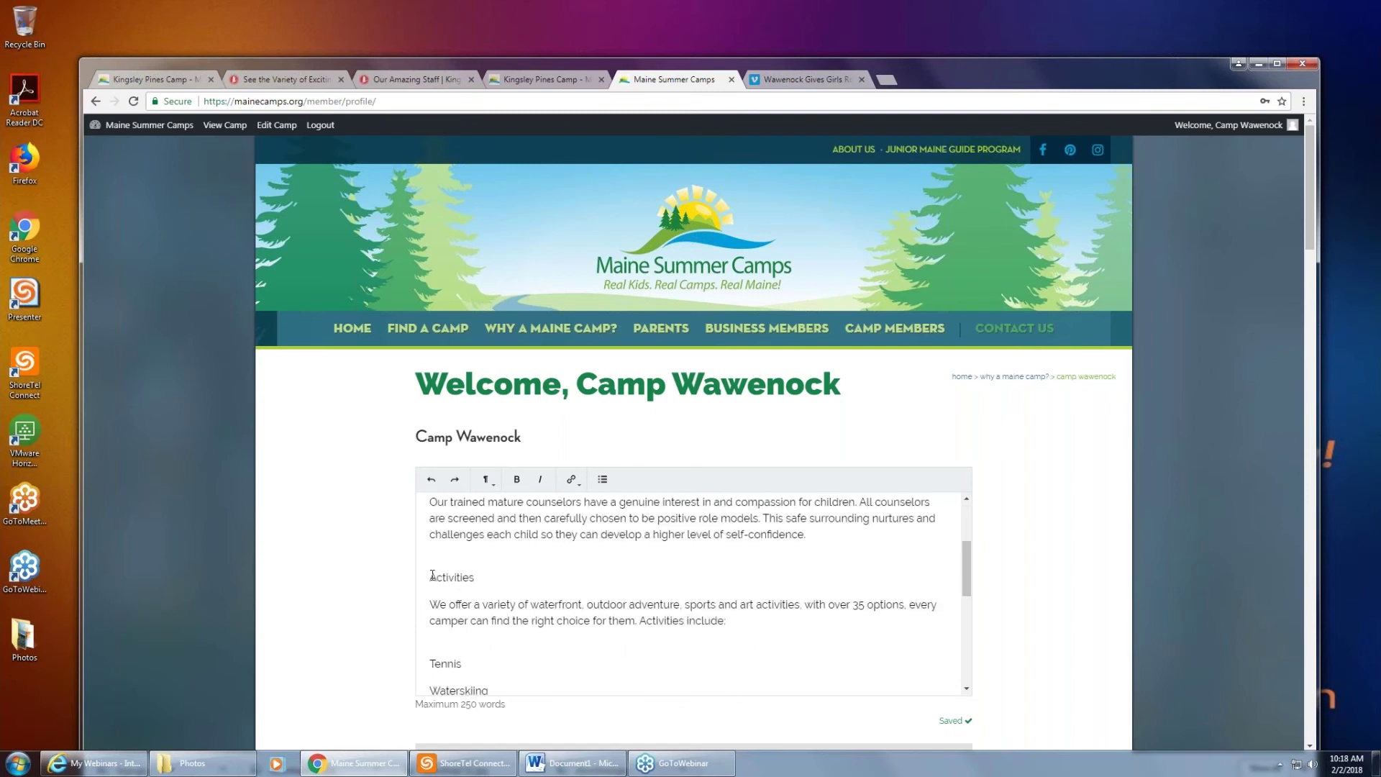
{"action": "left_click_drag", "start_coordinate": [434, 572], "coordinate": [469, 570]}
{"action": "double_click", "coordinate": [470, 571]}
{"action": "left_click", "coordinate": [487, 479]}
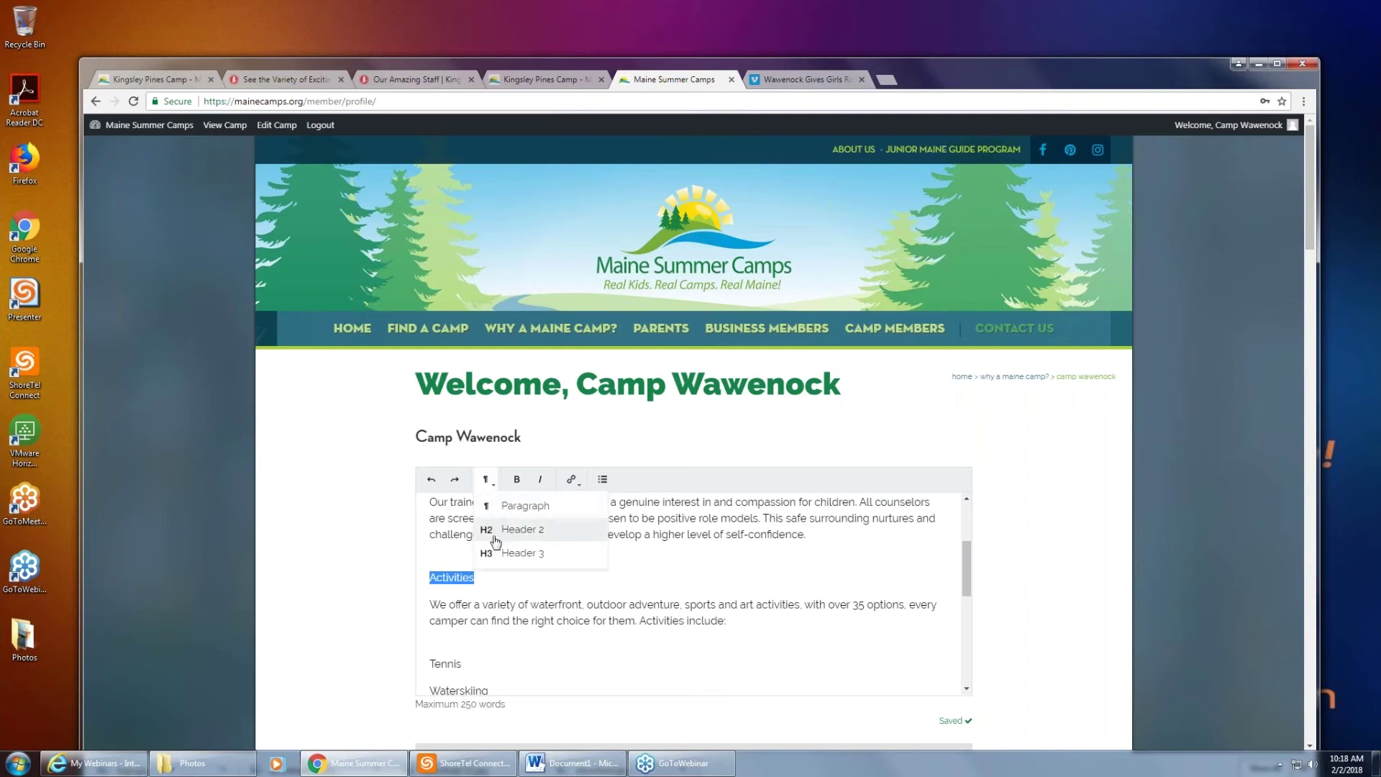
{"action": "left_click", "coordinate": [497, 529]}
- Make the Enriching Environment title a Header 2 heading as well
{"action": "scroll", "coordinate": [517, 596], "scroll_direction": "down", "scroll_amount": 3}
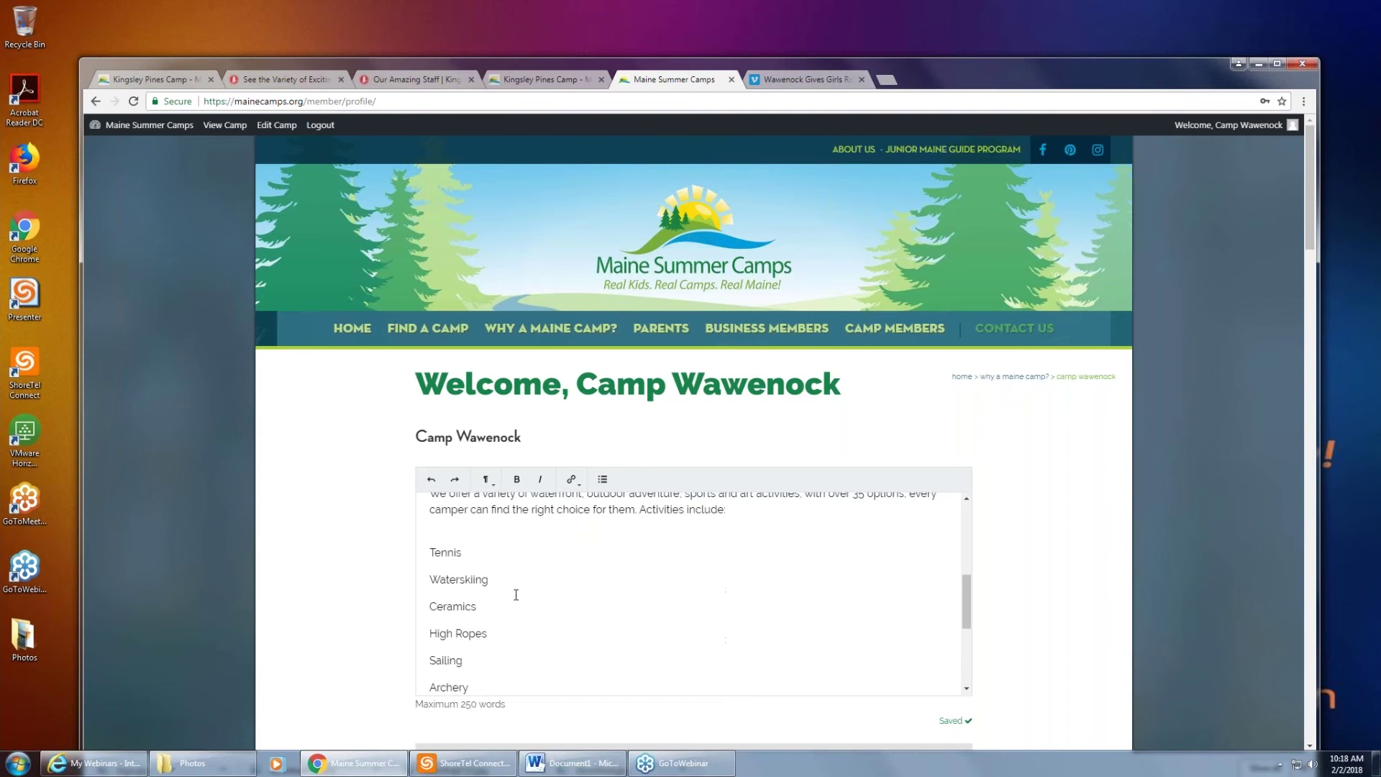
{"action": "scroll", "coordinate": [512, 592], "scroll_direction": "down", "scroll_amount": 1}
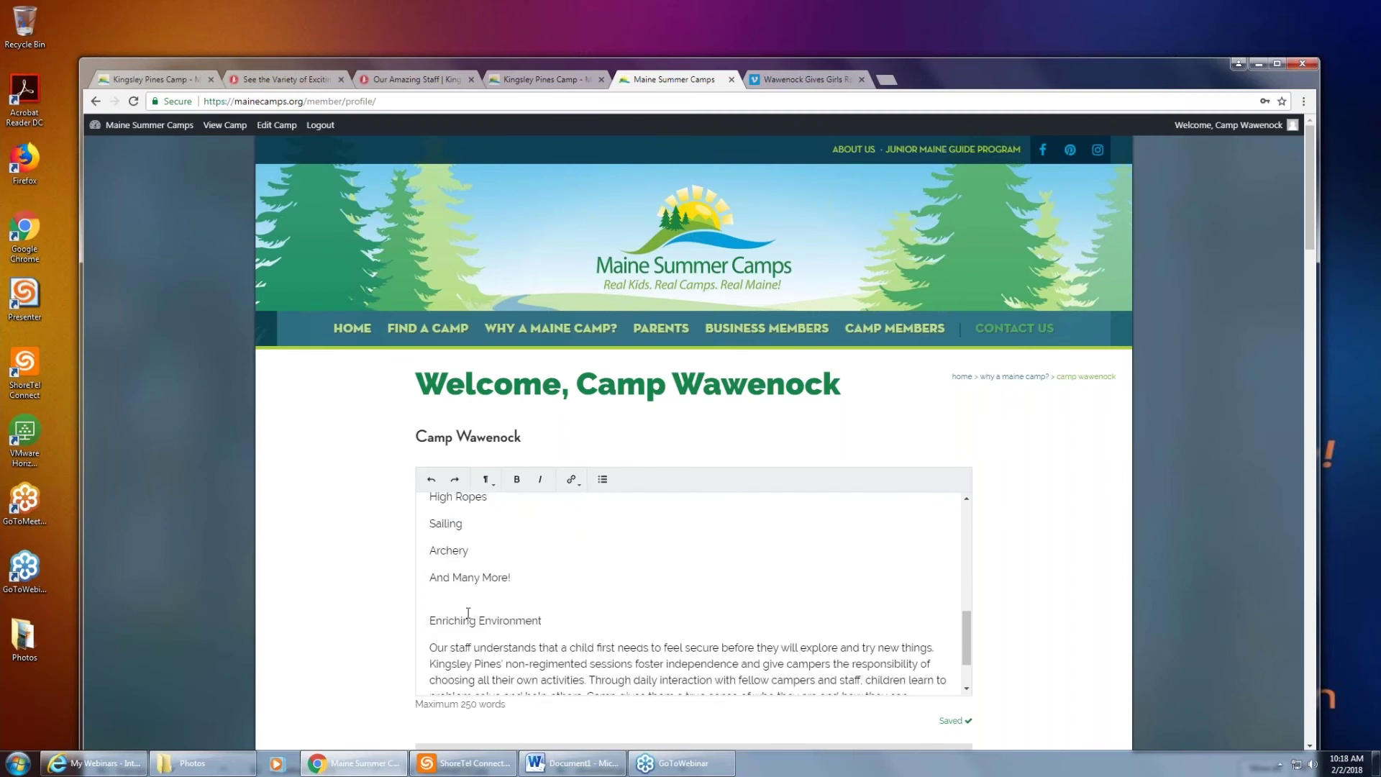
{"action": "left_click_drag", "start_coordinate": [429, 620], "coordinate": [549, 617]}
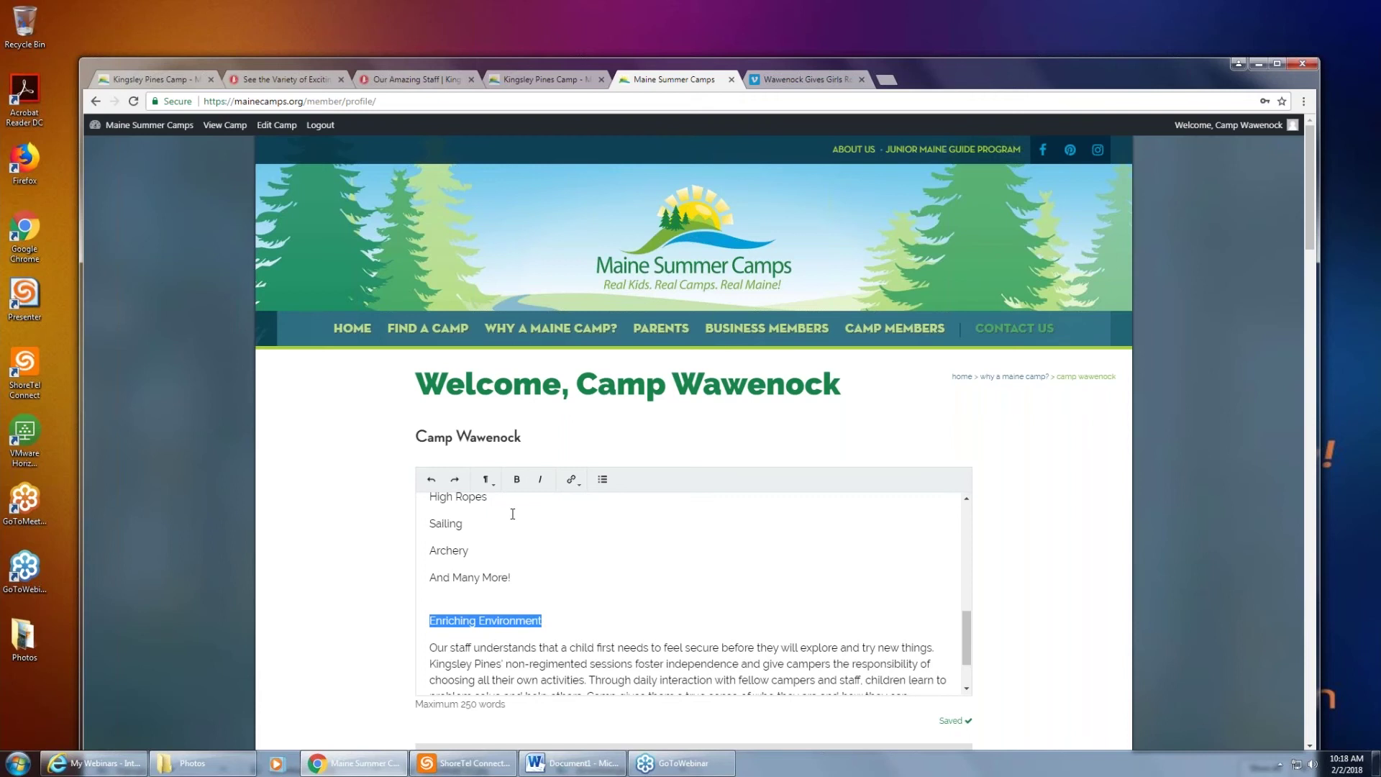
{"action": "left_click", "coordinate": [493, 487]}
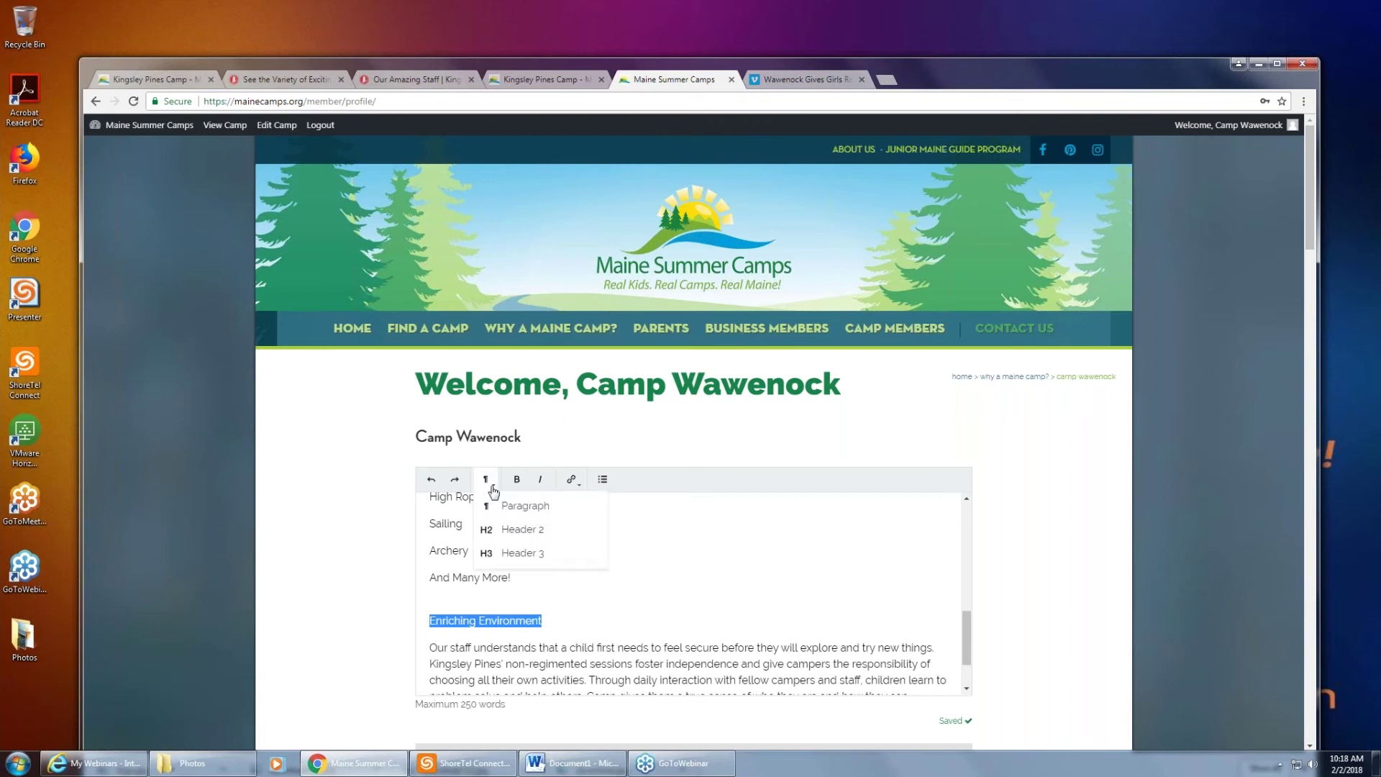
{"action": "left_click", "coordinate": [498, 535]}
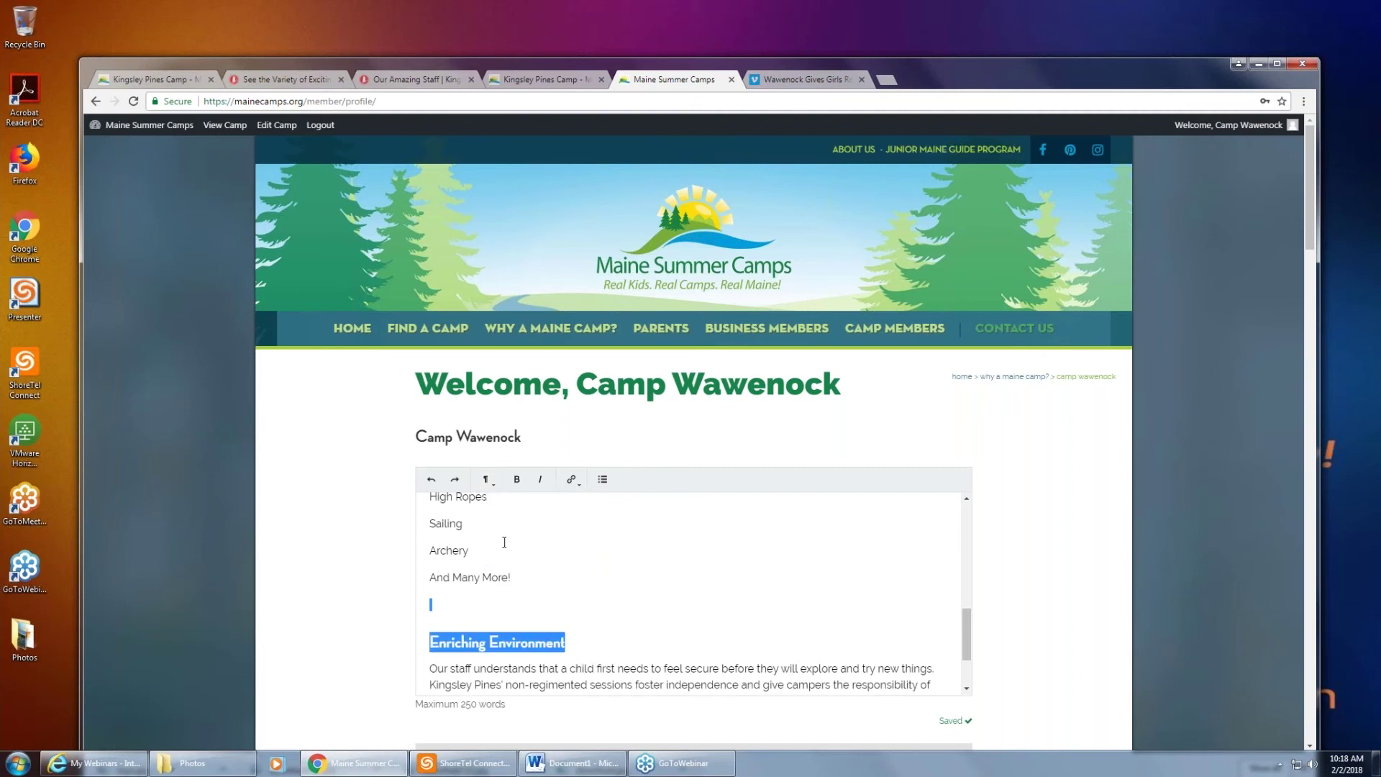
{"action": "left_click", "coordinate": [592, 570]}
{"action": "scroll", "coordinate": [592, 570], "scroll_direction": "up", "scroll_amount": 3}
{"action": "scroll", "coordinate": [593, 569], "scroll_direction": "up", "scroll_amount": 3}
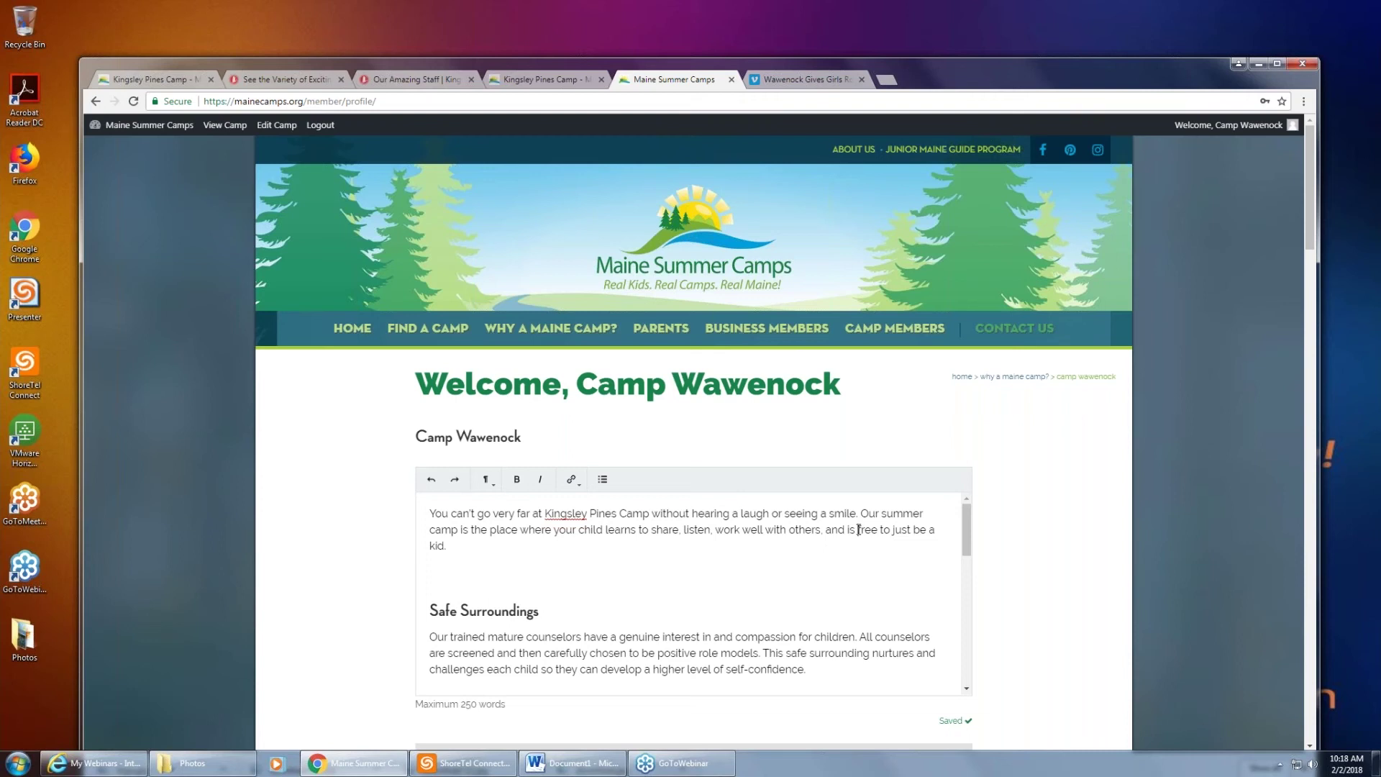
- Bold the phrase "free to just be a kid."
{"action": "left_click_drag", "start_coordinate": [857, 530], "coordinate": [798, 554]}
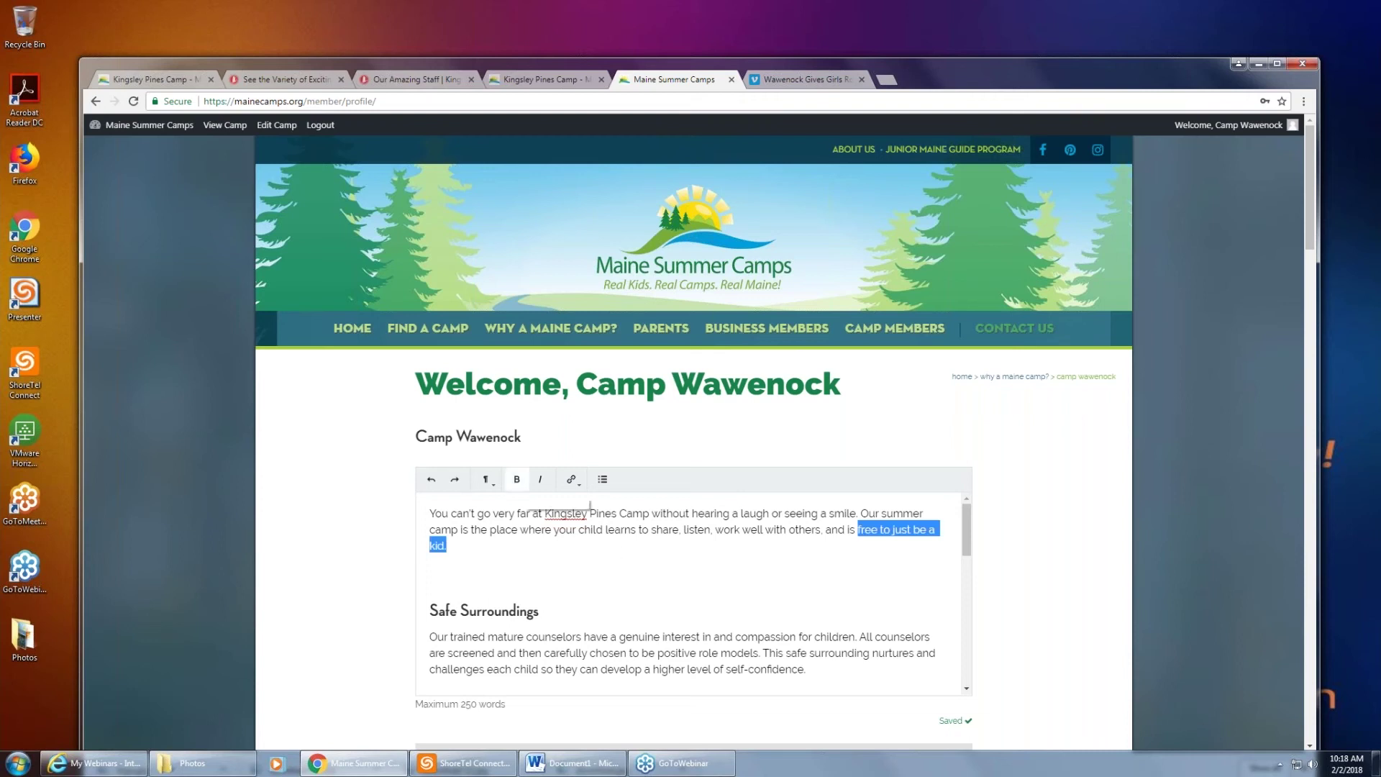
{"action": "left_click", "coordinate": [516, 479]}
{"action": "left_click", "coordinate": [659, 561]}
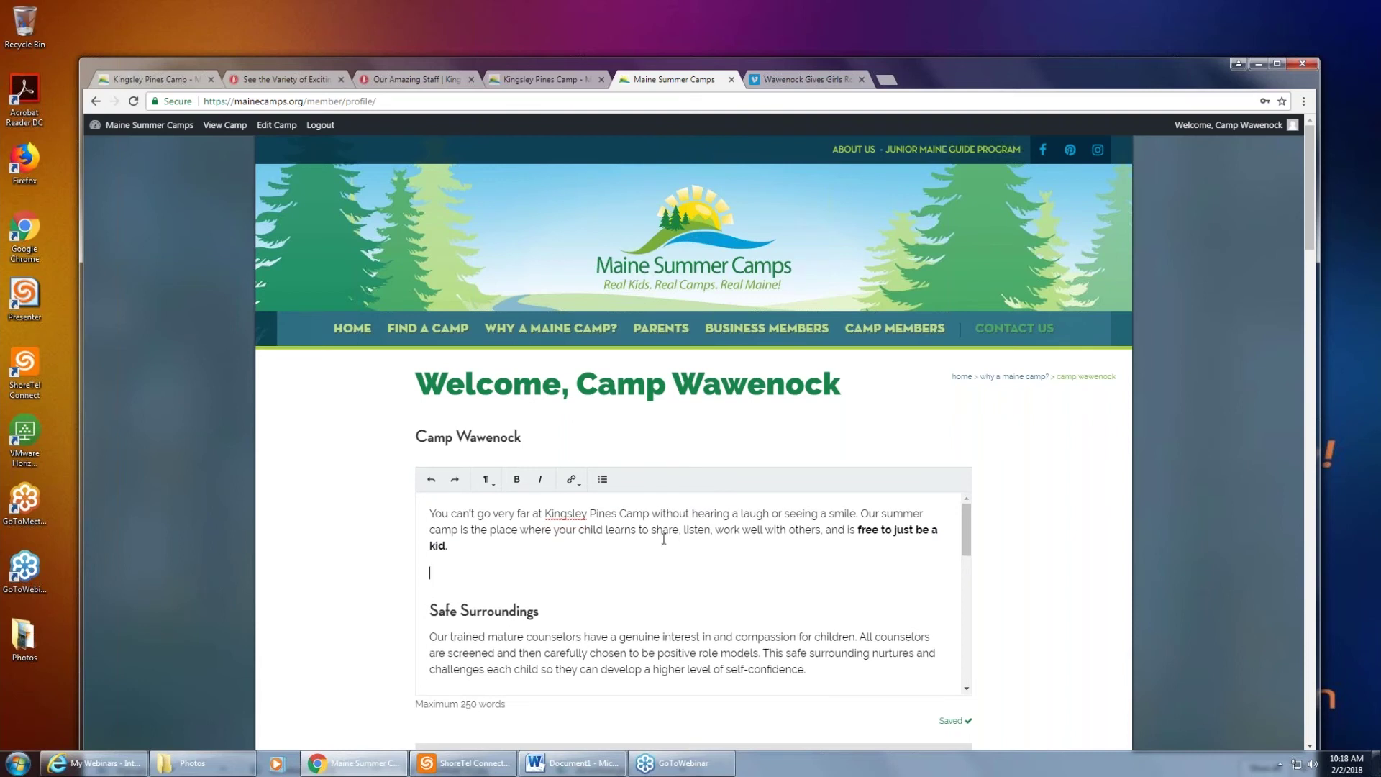
- Italicize the closing "Camp gives them…" sentence about community
{"action": "scroll", "coordinate": [663, 537], "scroll_direction": "down", "scroll_amount": 2}
{"action": "scroll", "coordinate": [674, 555], "scroll_direction": "down", "scroll_amount": 6}
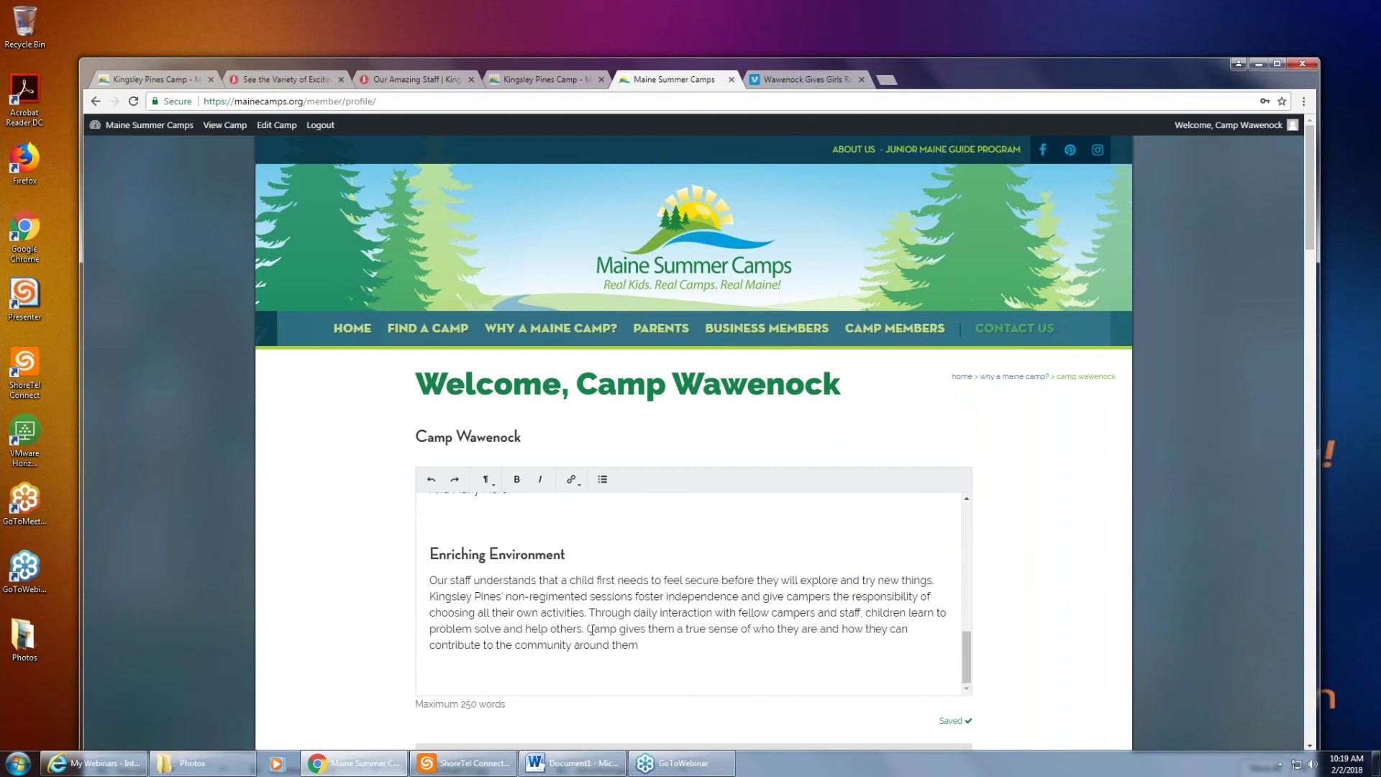
{"action": "left_click_drag", "start_coordinate": [594, 630], "coordinate": [682, 635]}
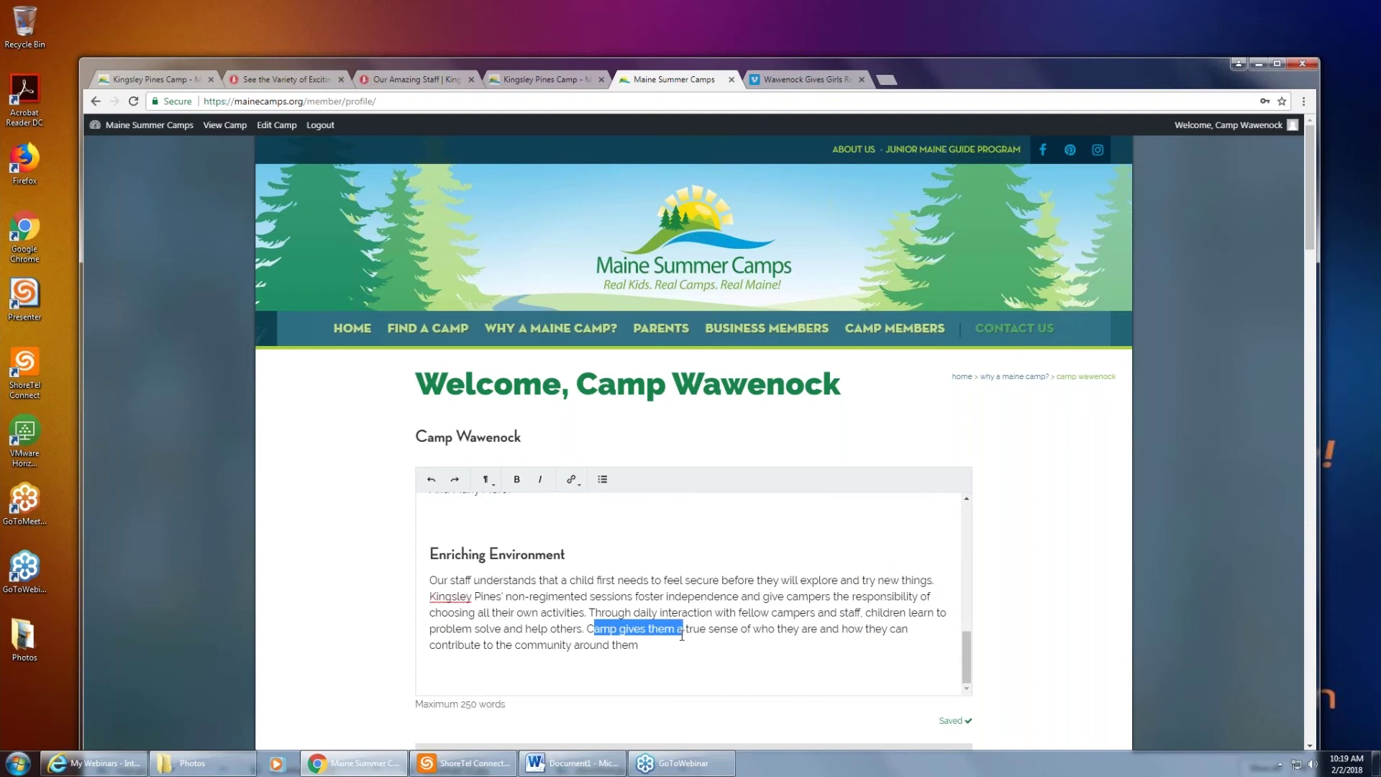
{"action": "left_click_drag", "start_coordinate": [586, 633], "coordinate": [646, 645]}
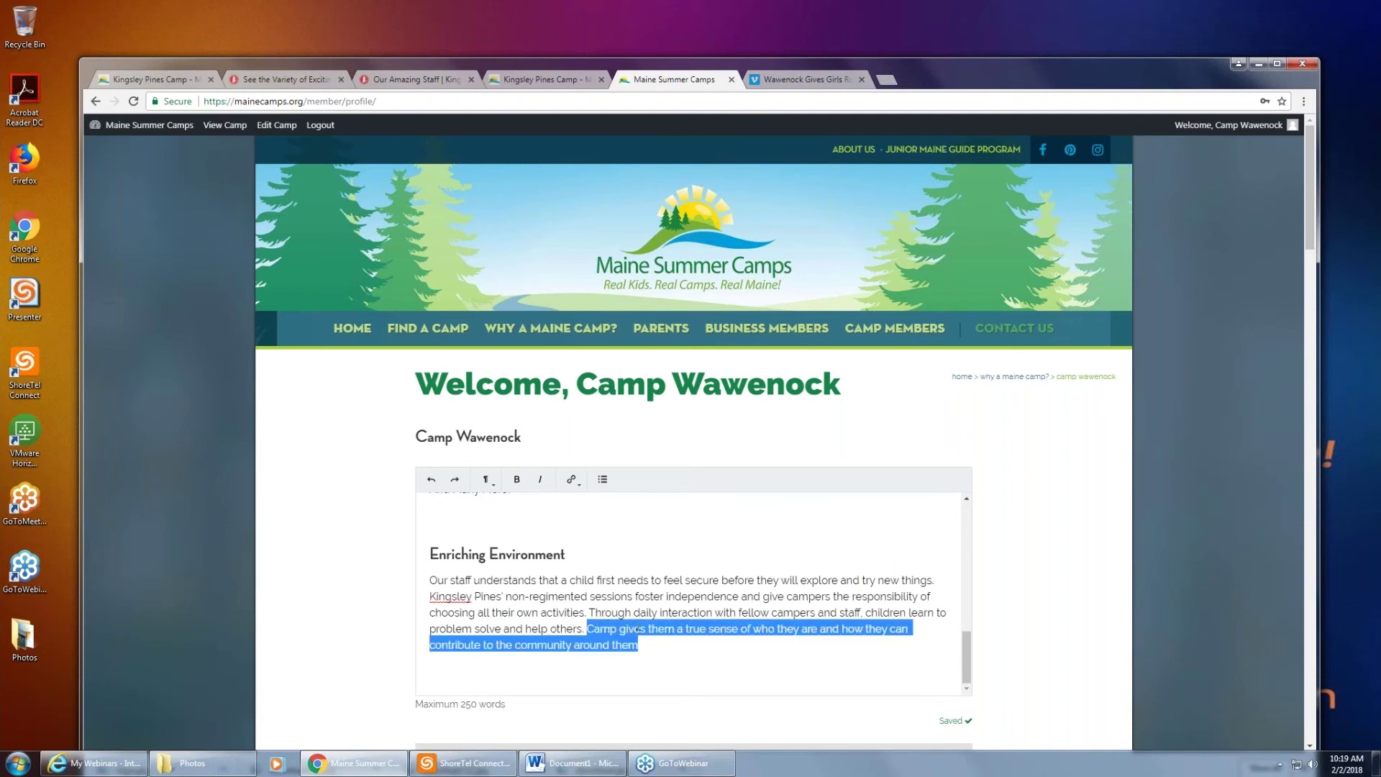
{"action": "left_click", "coordinate": [540, 480]}
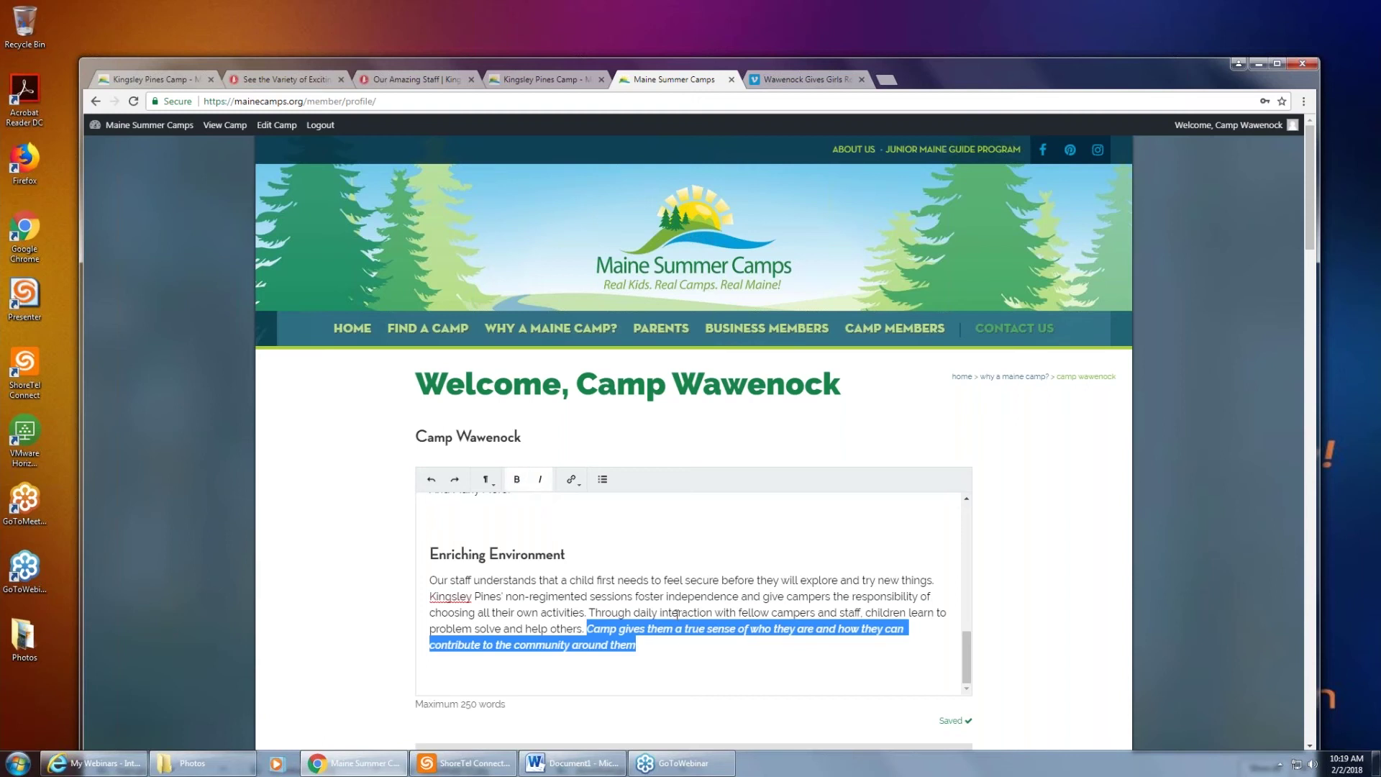
{"action": "left_click", "coordinate": [685, 643]}
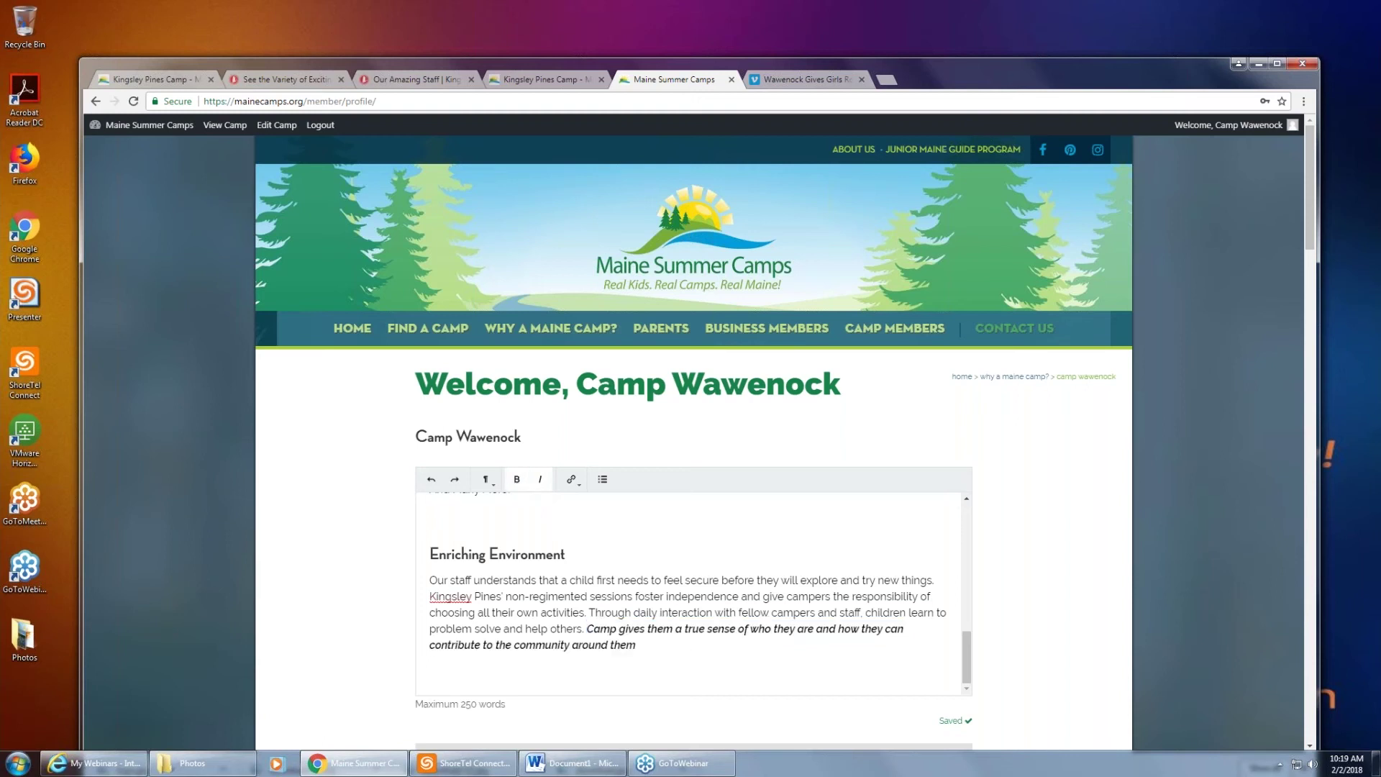
{"action": "scroll", "coordinate": [685, 643], "scroll_direction": "up", "scroll_amount": 3}
{"action": "scroll", "coordinate": [686, 643], "scroll_direction": "up", "scroll_amount": 3}
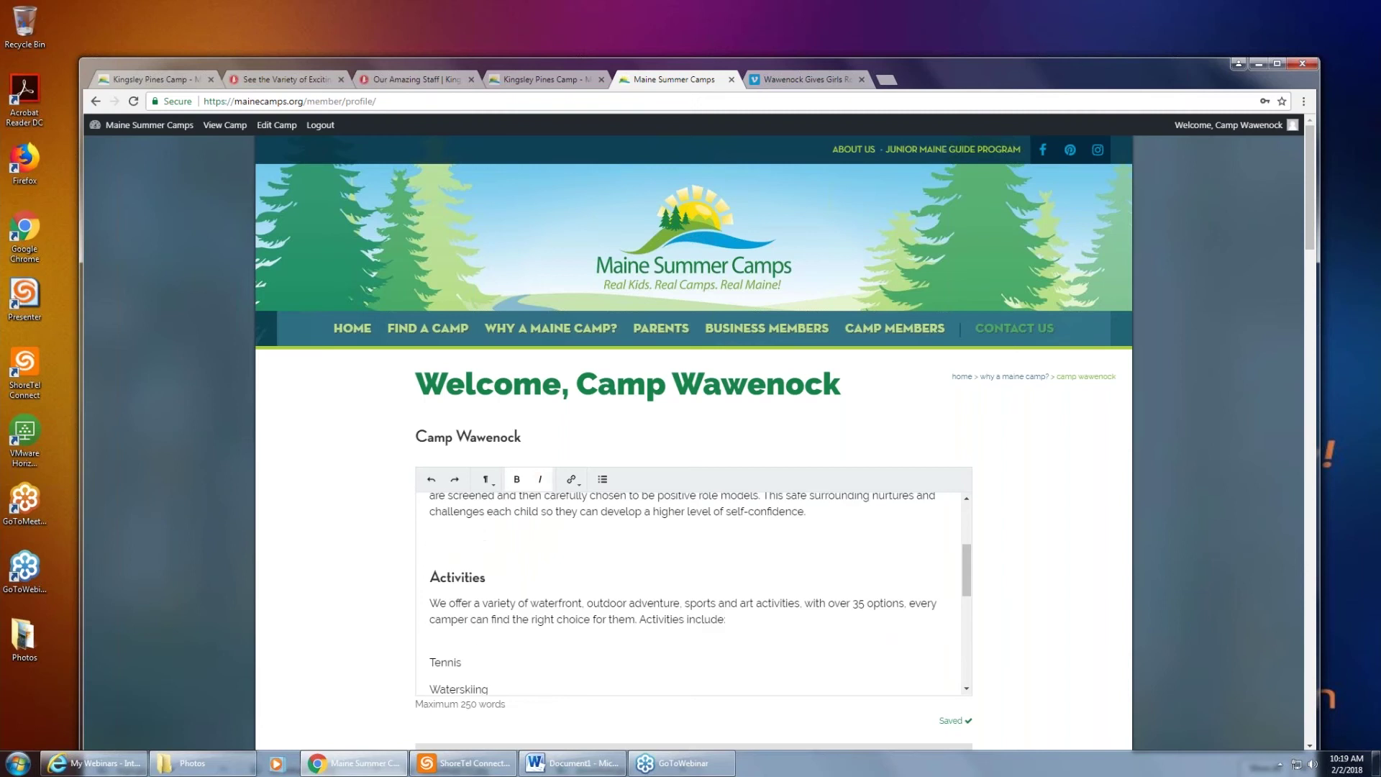
{"action": "scroll", "coordinate": [686, 643], "scroll_direction": "down", "scroll_amount": 2}
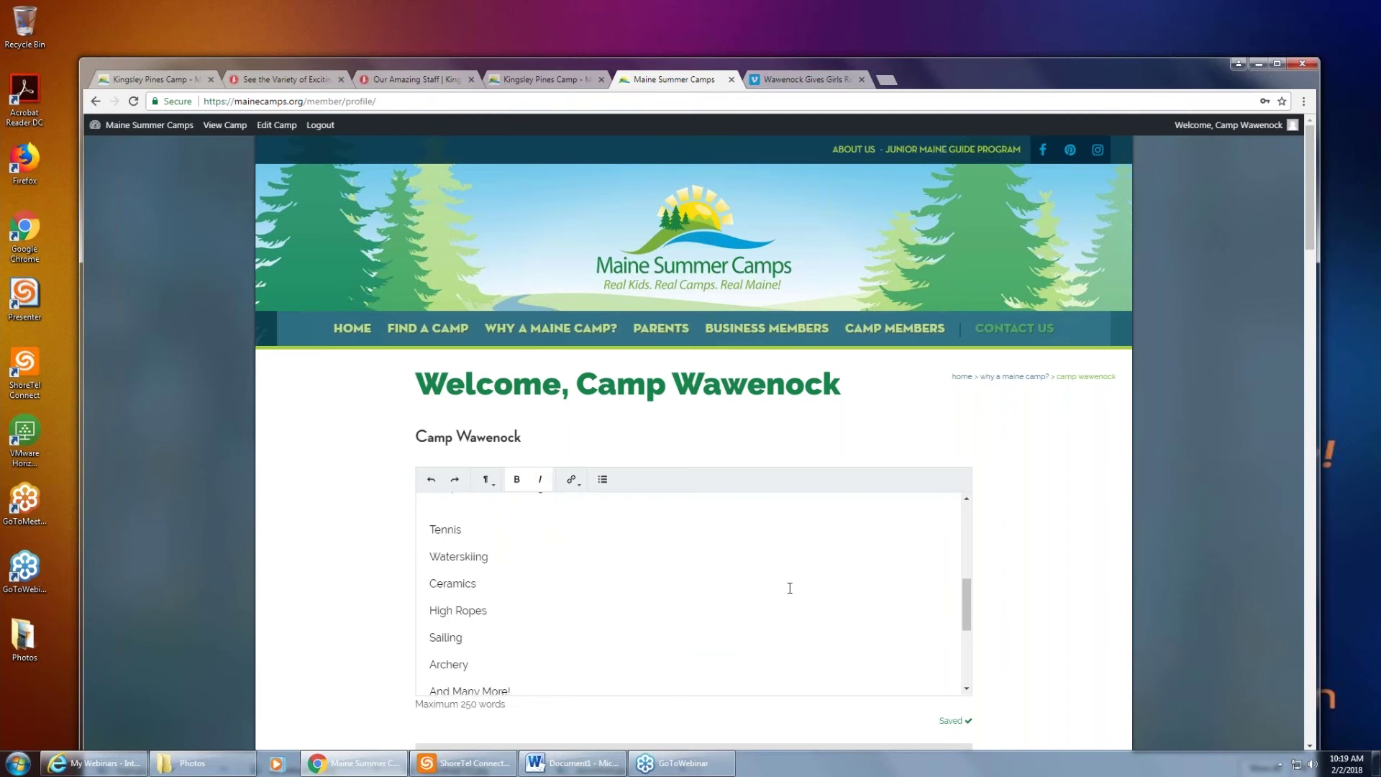
- Turn the activity lines from Tennis through And Many More! into a bulleted list
{"action": "left_click_drag", "start_coordinate": [431, 528], "coordinate": [512, 687]}
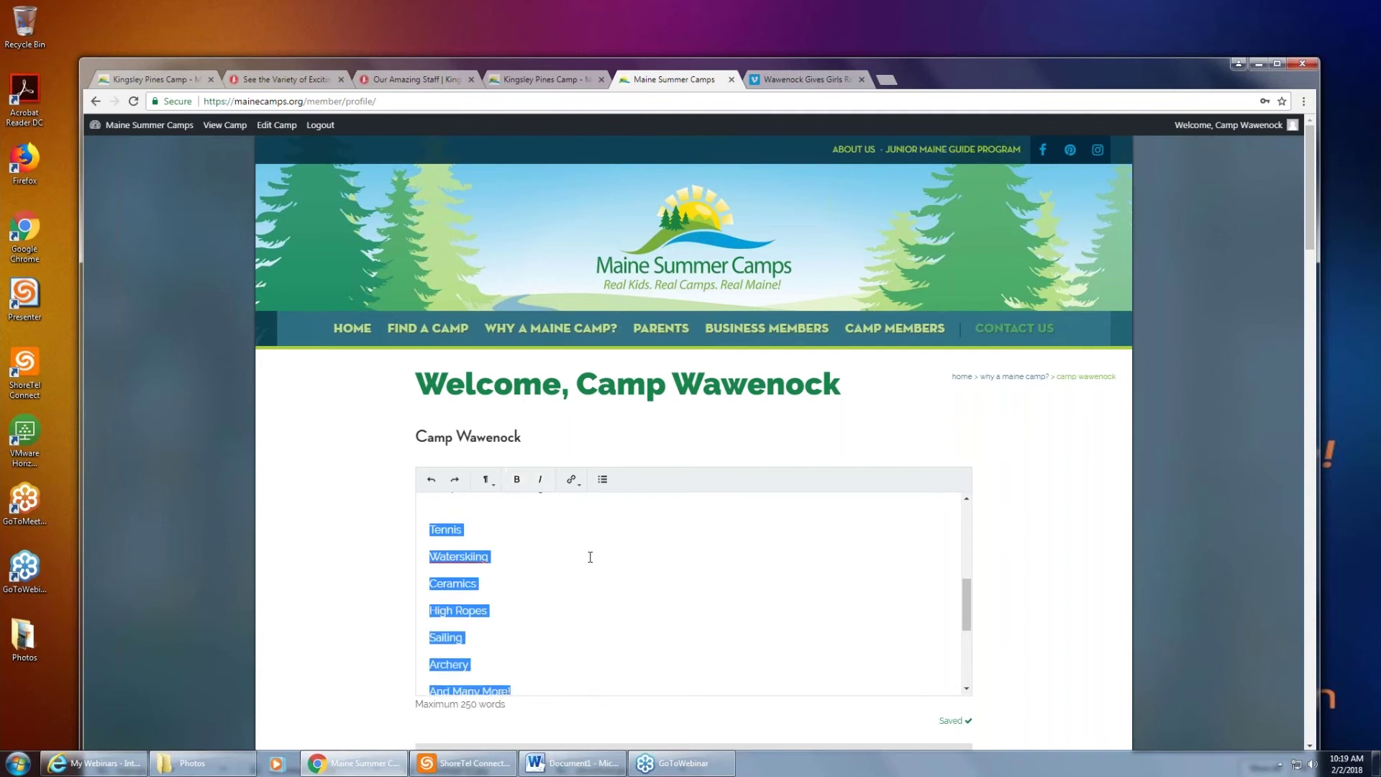
{"action": "left_click", "coordinate": [604, 479]}
{"action": "left_click", "coordinate": [657, 567]}
{"action": "scroll", "coordinate": [657, 571], "scroll_direction": "up", "scroll_amount": 1}
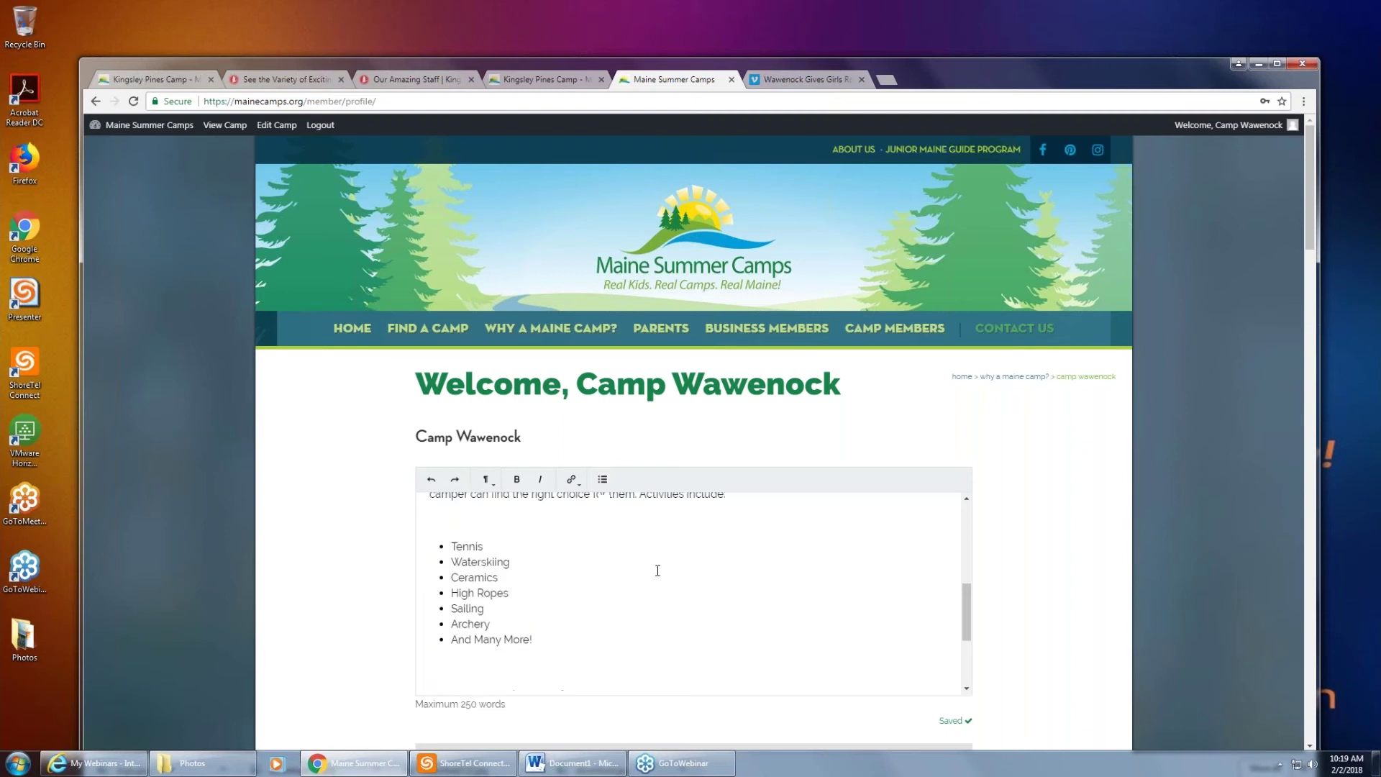
{"action": "scroll", "coordinate": [658, 570], "scroll_direction": "up", "scroll_amount": 1}
{"action": "scroll", "coordinate": [657, 570], "scroll_direction": "up", "scroll_amount": 2}
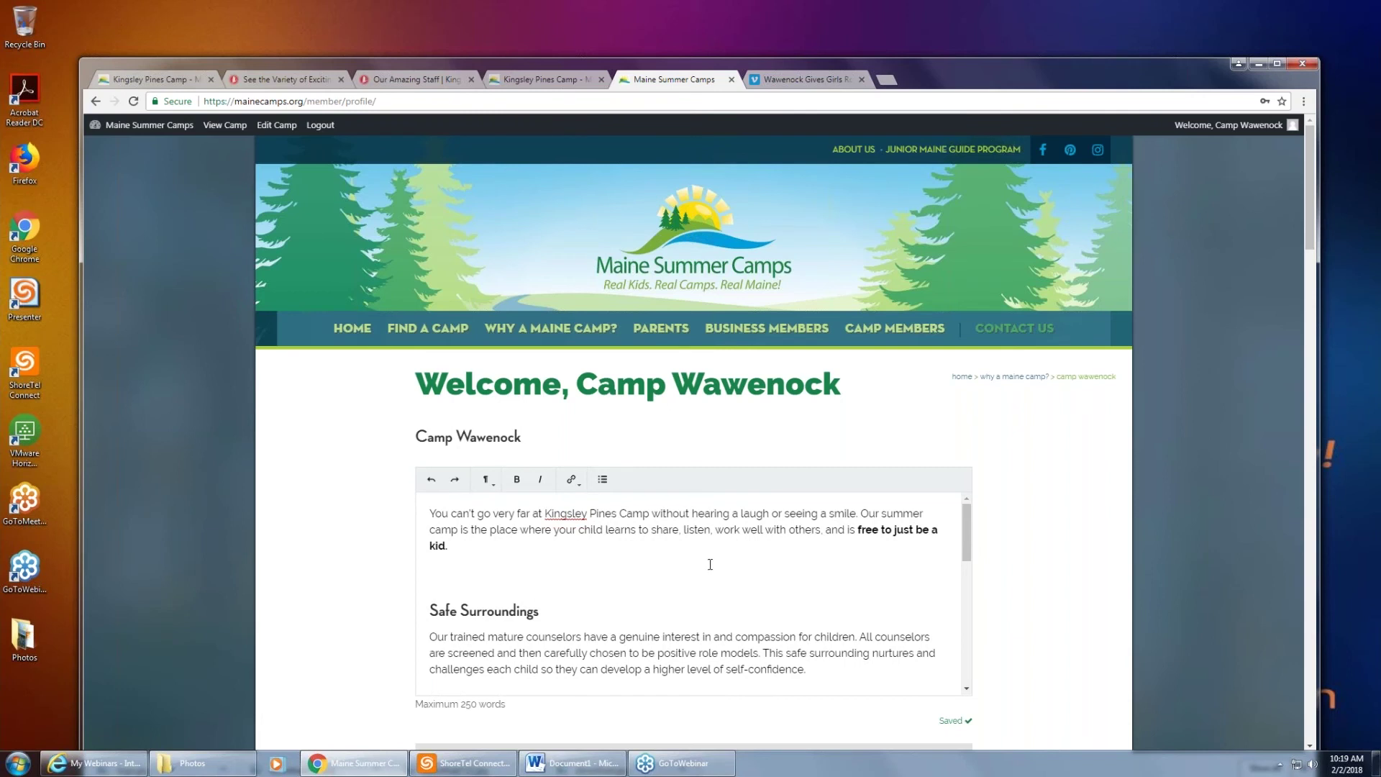
{"action": "scroll", "coordinate": [733, 572], "scroll_direction": "down", "scroll_amount": 2}
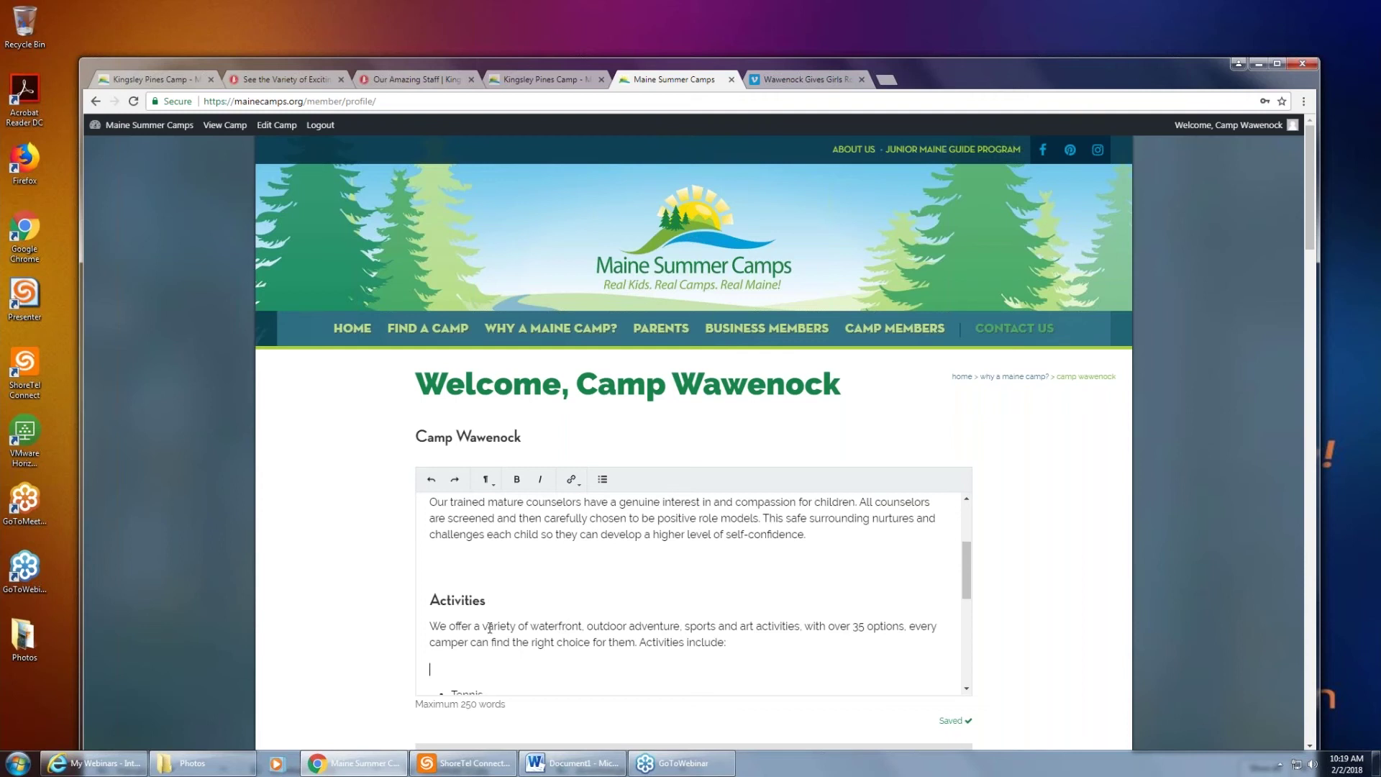
- Keep the Activities intro sentence as a normal paragraph
{"action": "left_click_drag", "start_coordinate": [488, 627], "coordinate": [798, 619]}
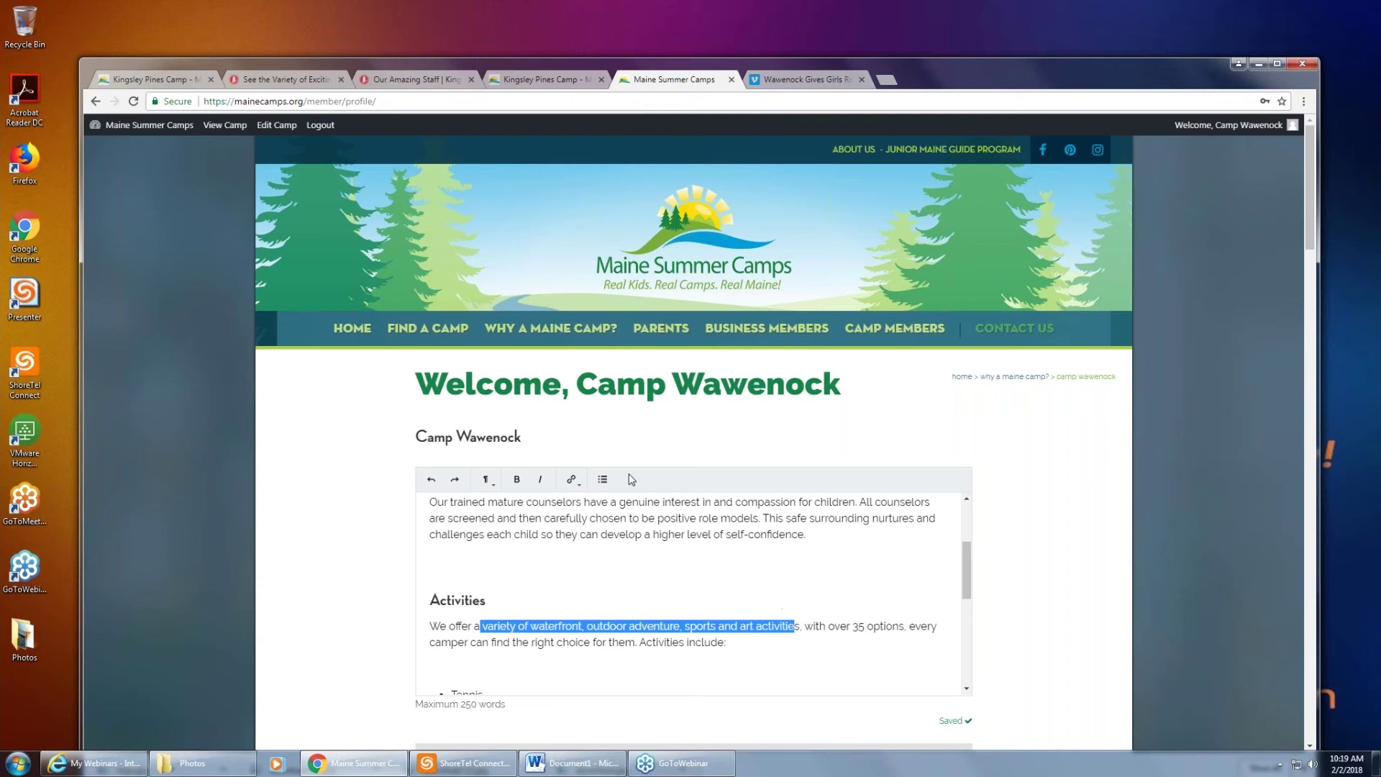
{"action": "mouse_move", "coordinate": [569, 386]}
{"action": "left_click", "coordinate": [487, 480]}
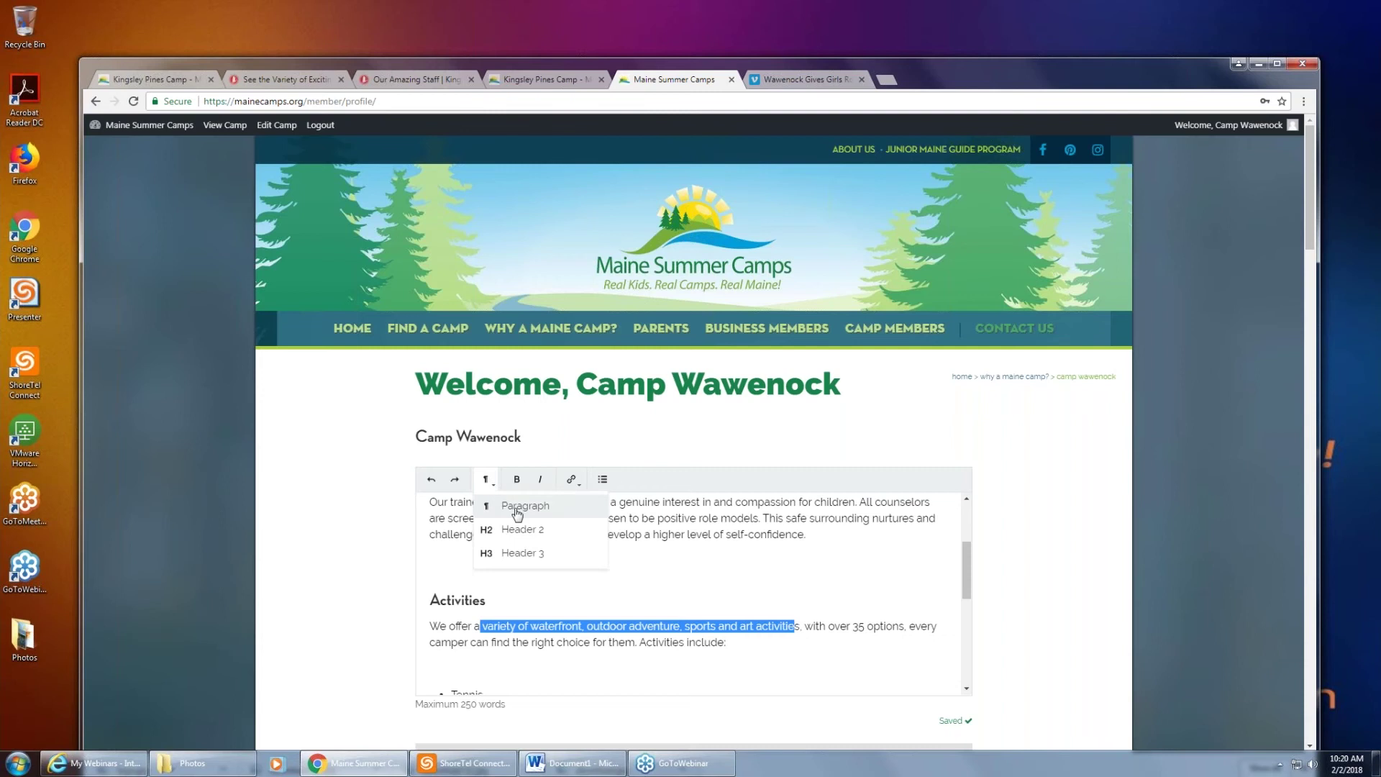
{"action": "left_click", "coordinate": [747, 566]}
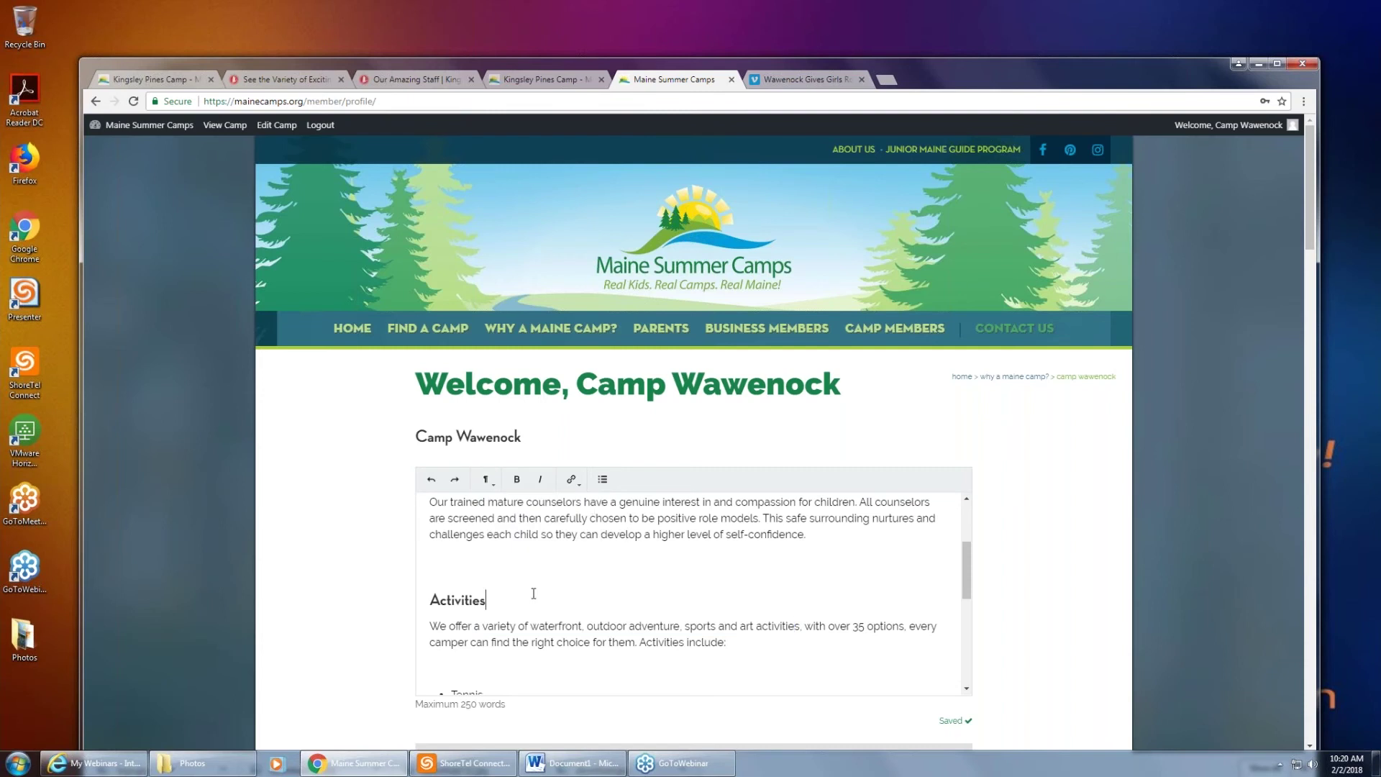
- Start an Insert link for the waterfront, outdoor adventure, sports and art activities phrase
{"action": "left_click_drag", "start_coordinate": [487, 625], "coordinate": [810, 624]}
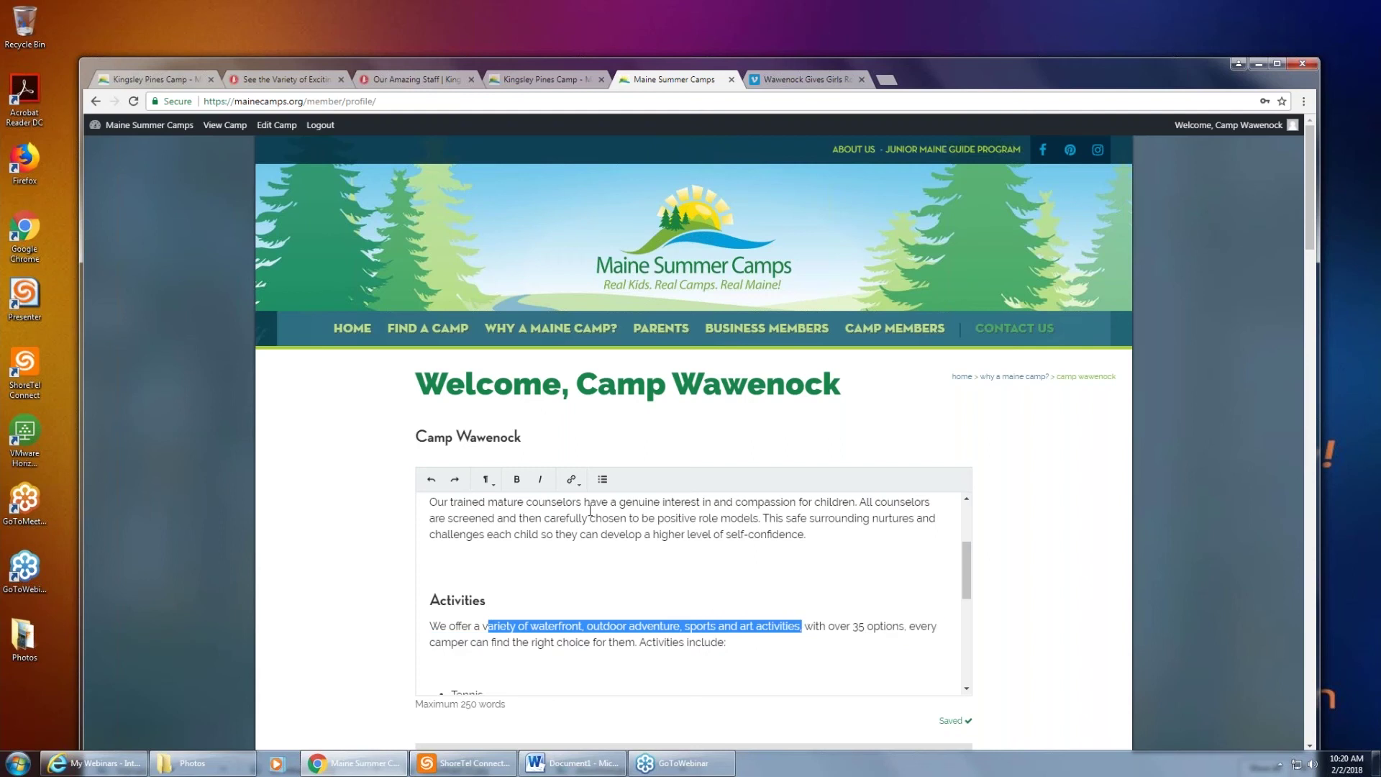
{"action": "left_click", "coordinate": [571, 479]}
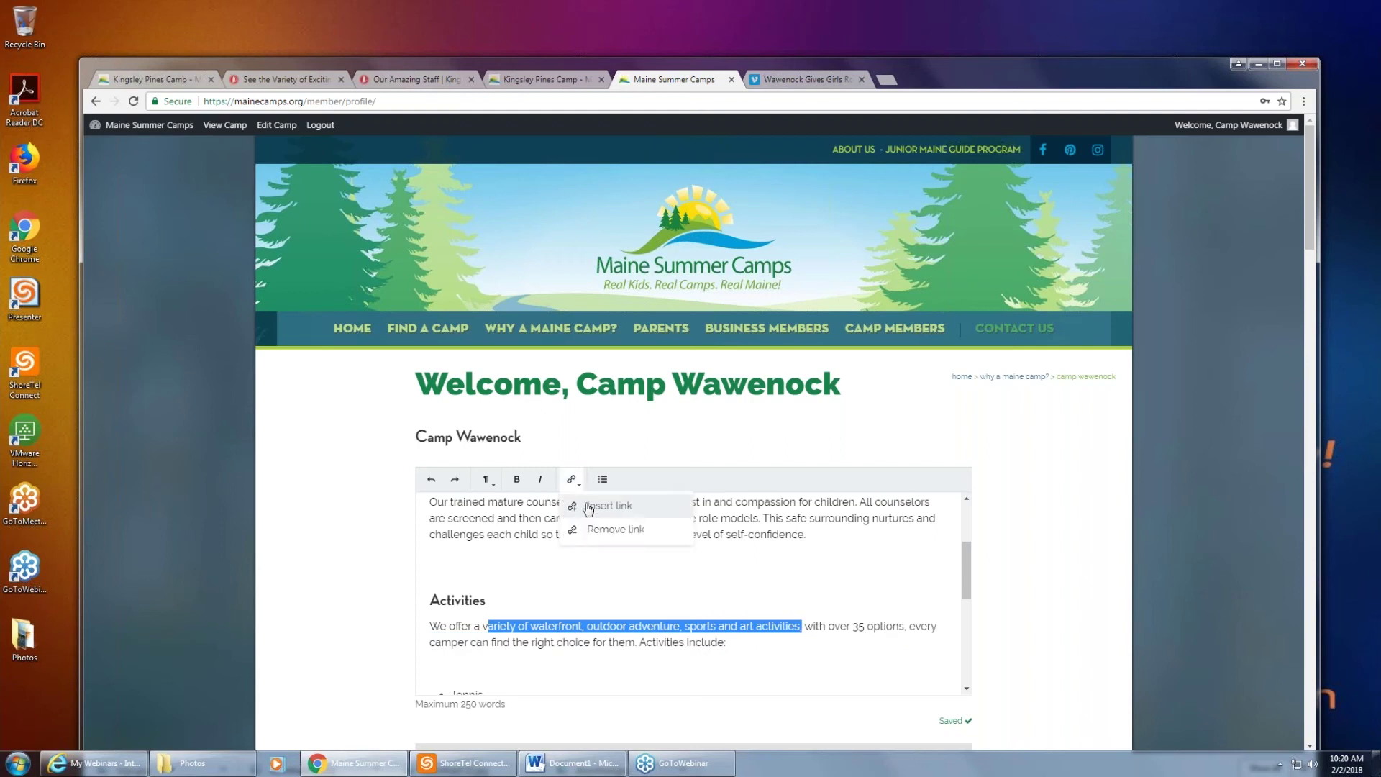
{"action": "left_click", "coordinate": [589, 507]}
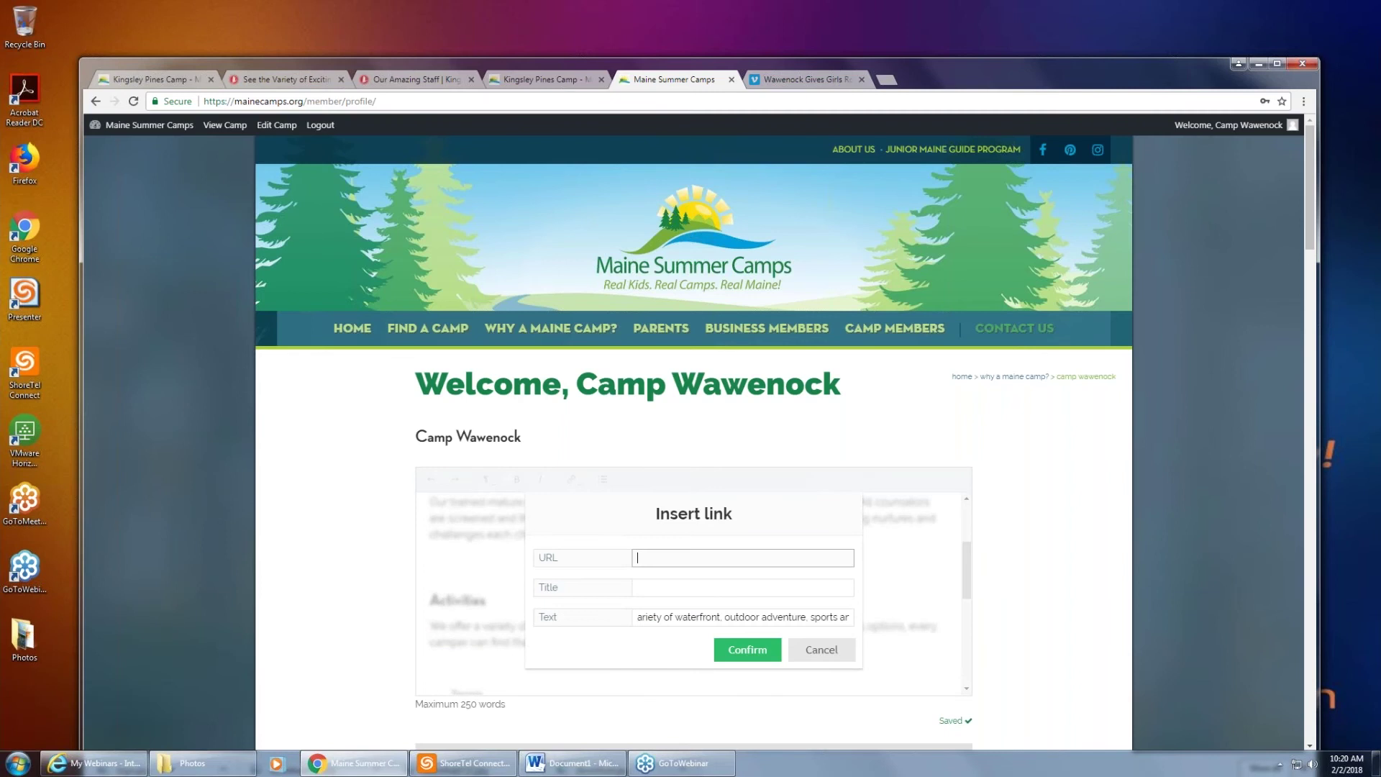
- Copy the Kingsley Pines activities page URL into the link's URL field
{"action": "left_click", "coordinate": [277, 80]}
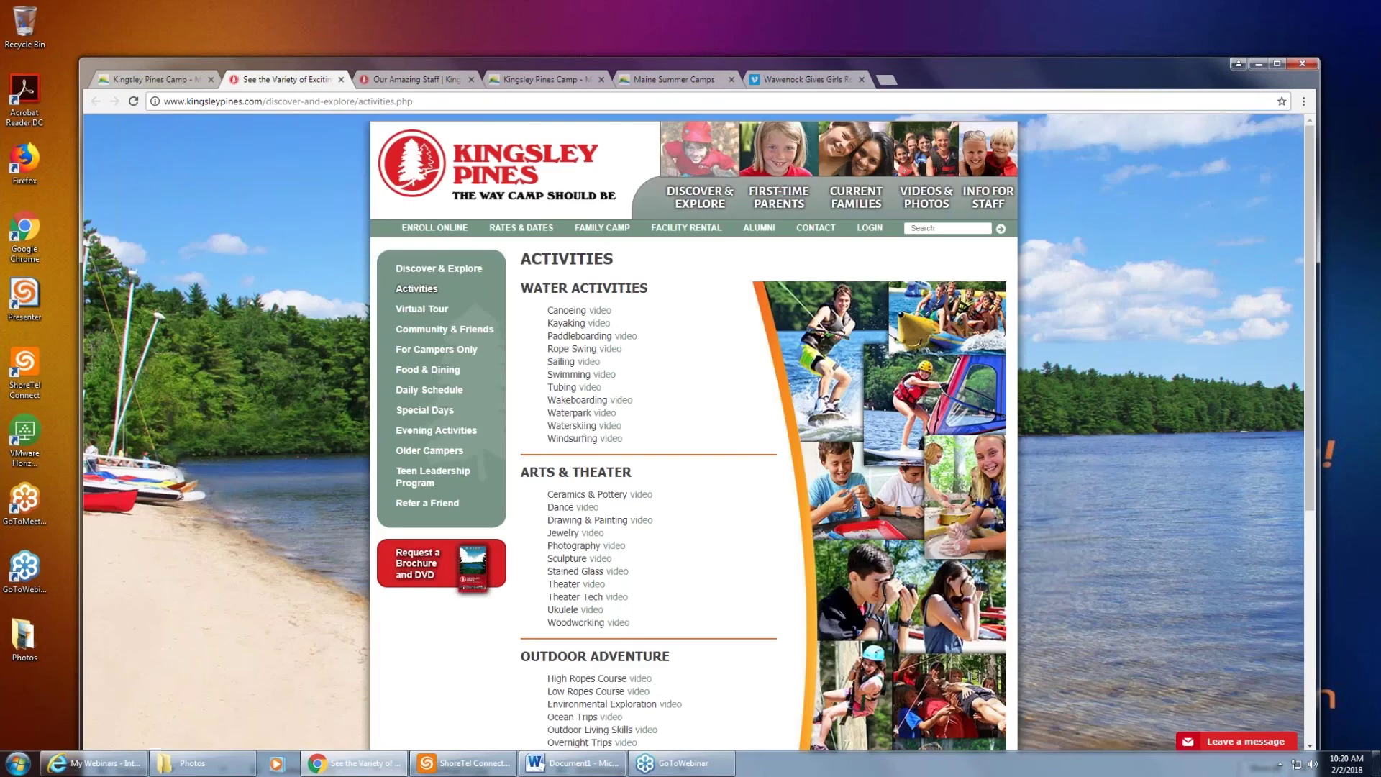
{"action": "left_click", "coordinate": [276, 101]}
{"action": "right_click", "coordinate": [276, 101]}
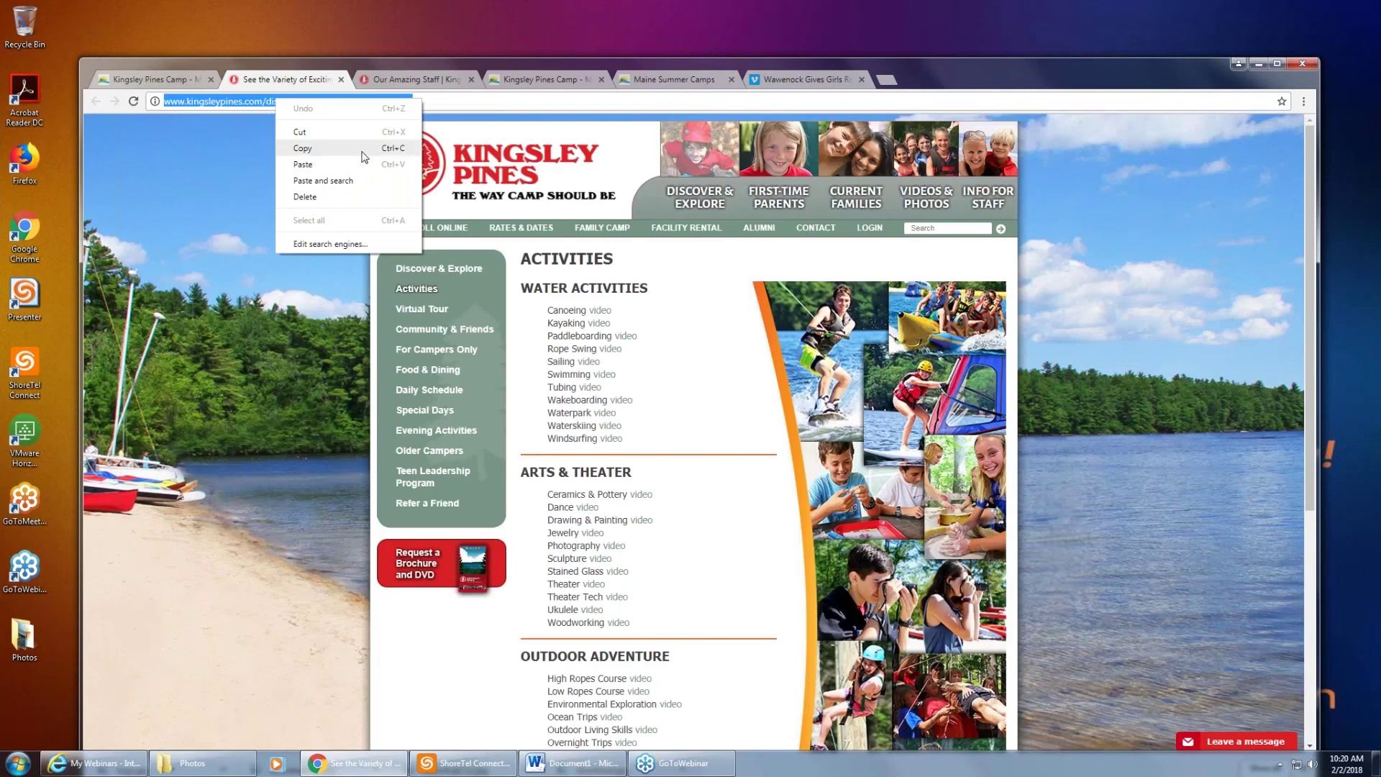
{"action": "left_click", "coordinate": [361, 149]}
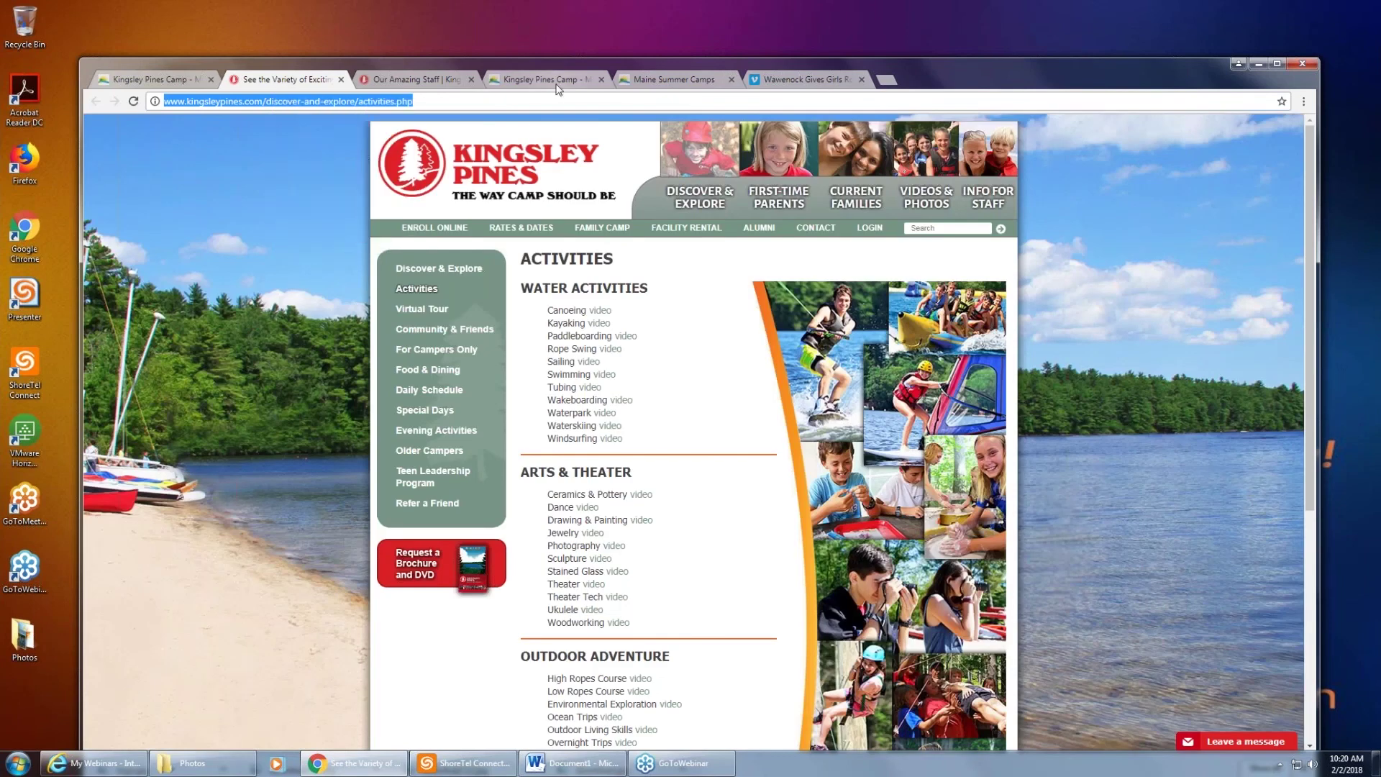
{"action": "left_click", "coordinate": [640, 80]}
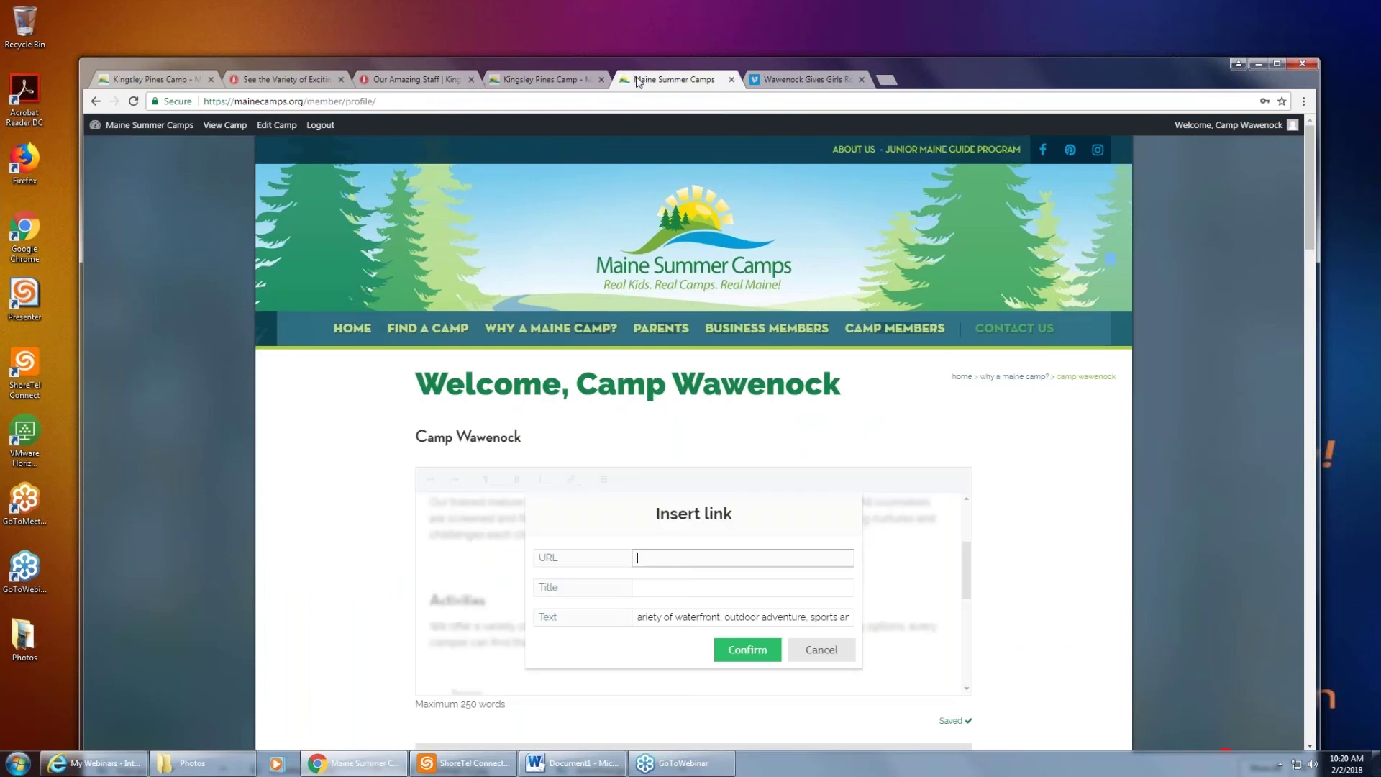
{"action": "right_click", "coordinate": [647, 551]}
{"action": "left_click", "coordinate": [693, 631]}
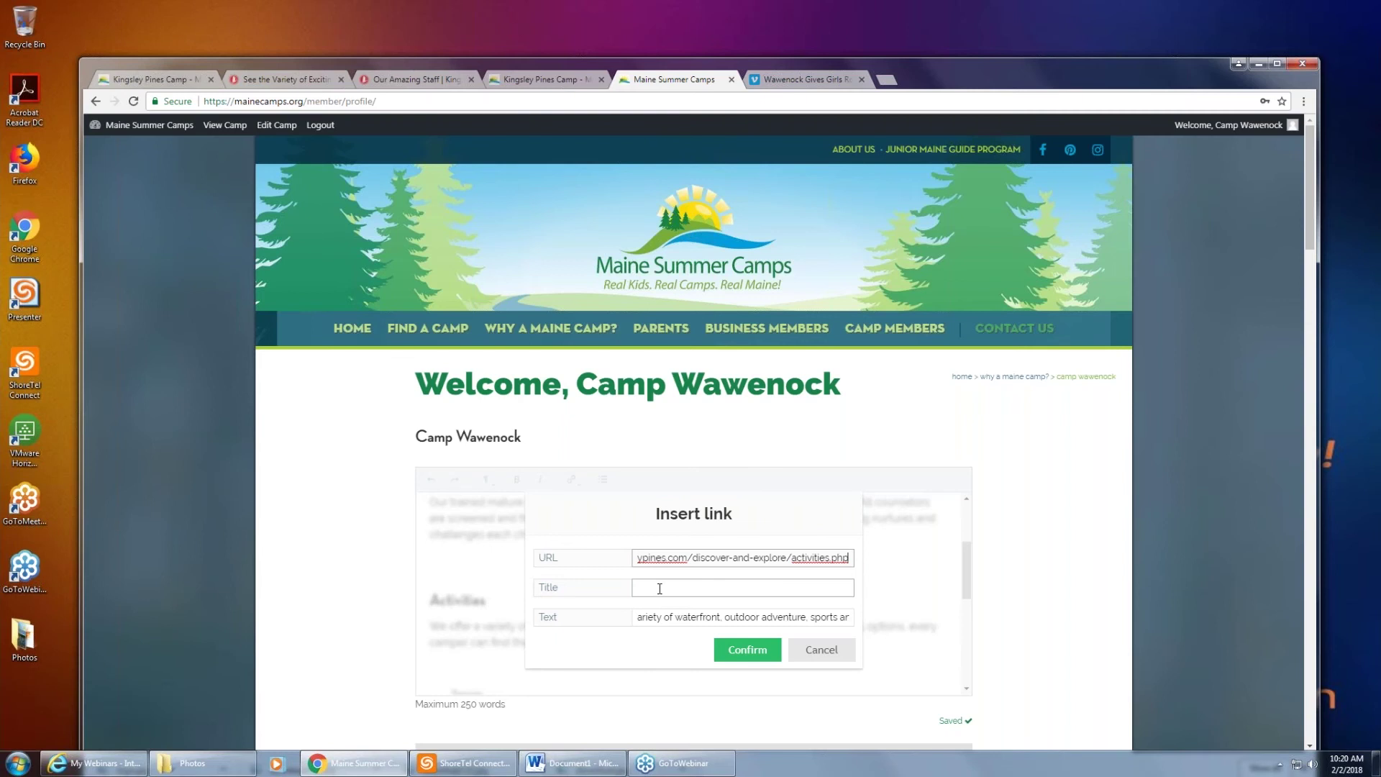
- Enter Activities as the link title
{"action": "left_click", "coordinate": [659, 588]}
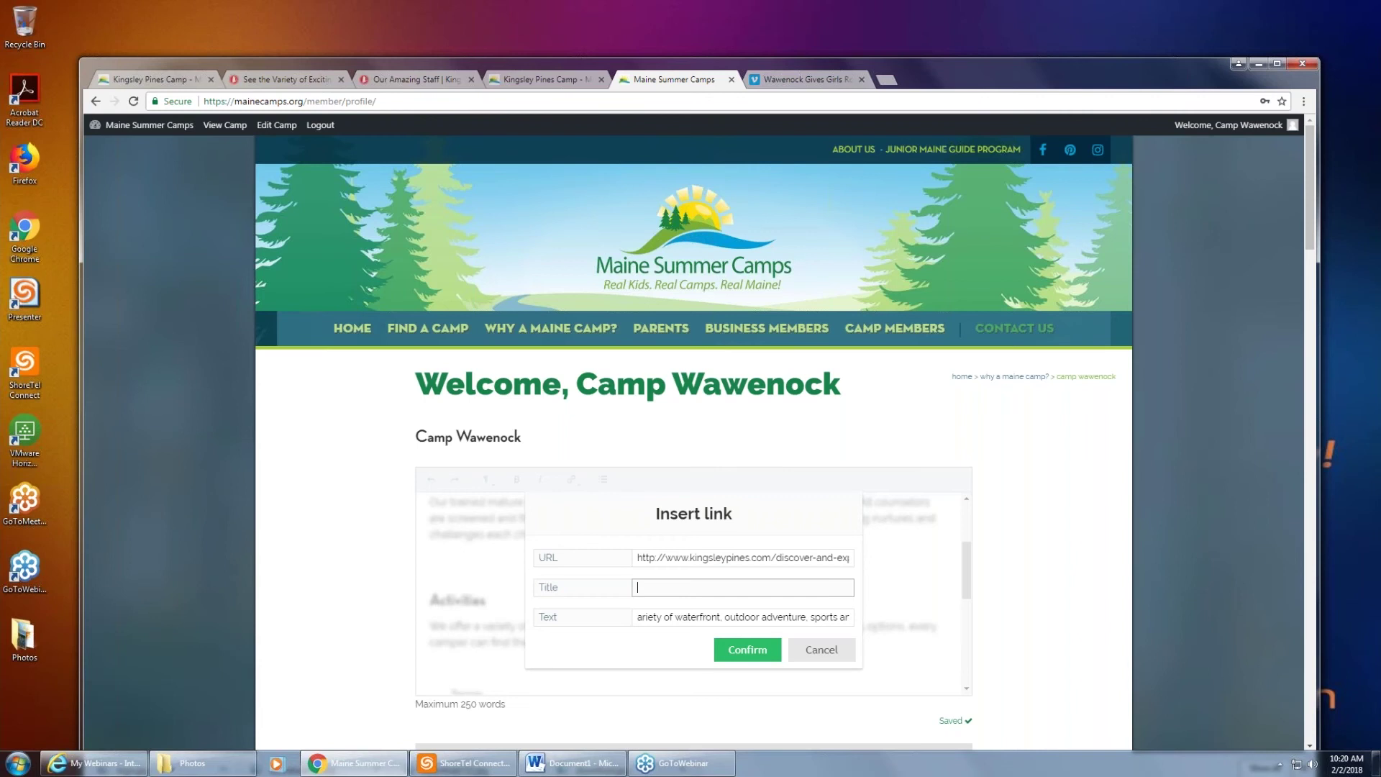
{"action": "type", "text": "aCT"}
{"action": "key", "text": "BackSpace"}
{"action": "key", "text": "BackSpace"}
{"action": "key", "text": "BackSpace"}
{"action": "type", "text": "Activities"}
- Confirm the Activities link on the activities phrase
{"action": "left_click", "coordinate": [728, 651]}
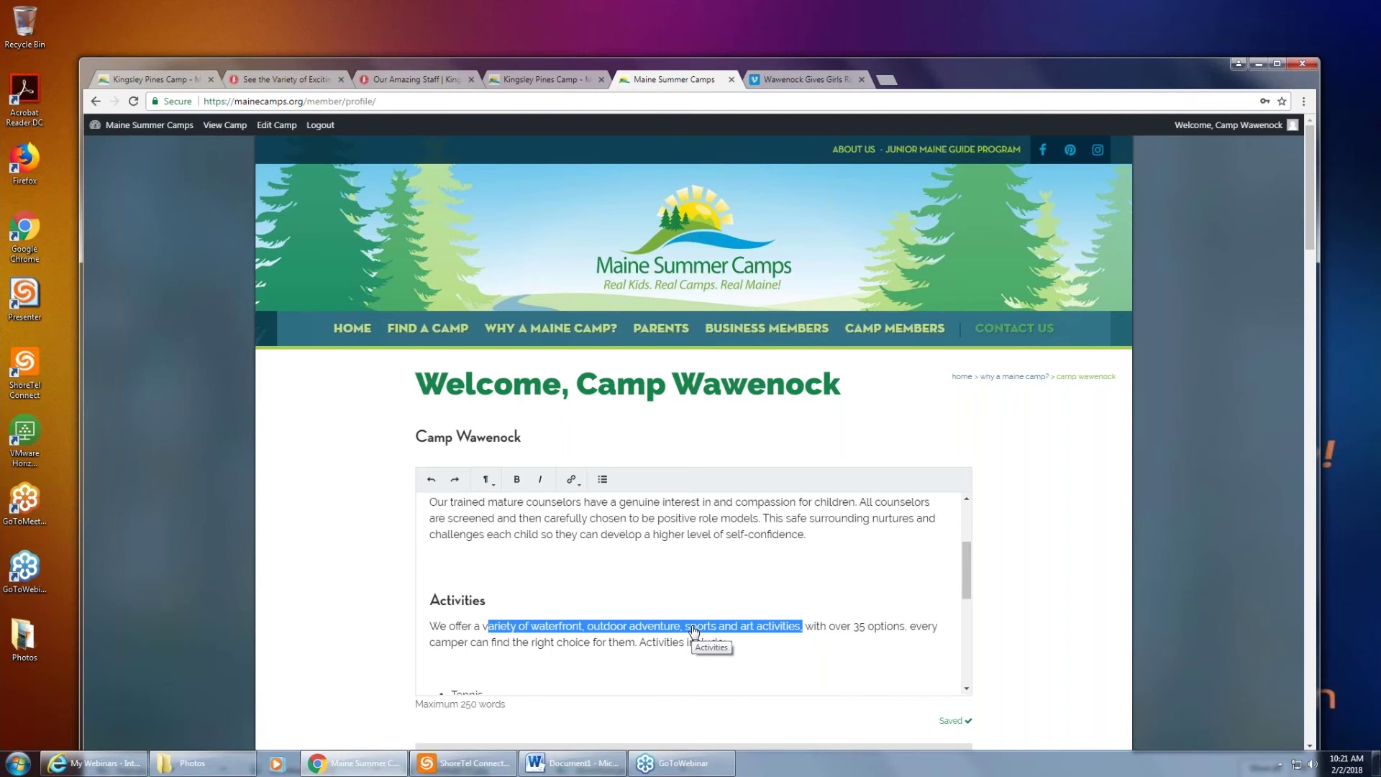
{"action": "scroll", "coordinate": [694, 631], "scroll_direction": "up", "scroll_amount": 1}
{"action": "scroll", "coordinate": [694, 593], "scroll_direction": "down", "scroll_amount": 6}
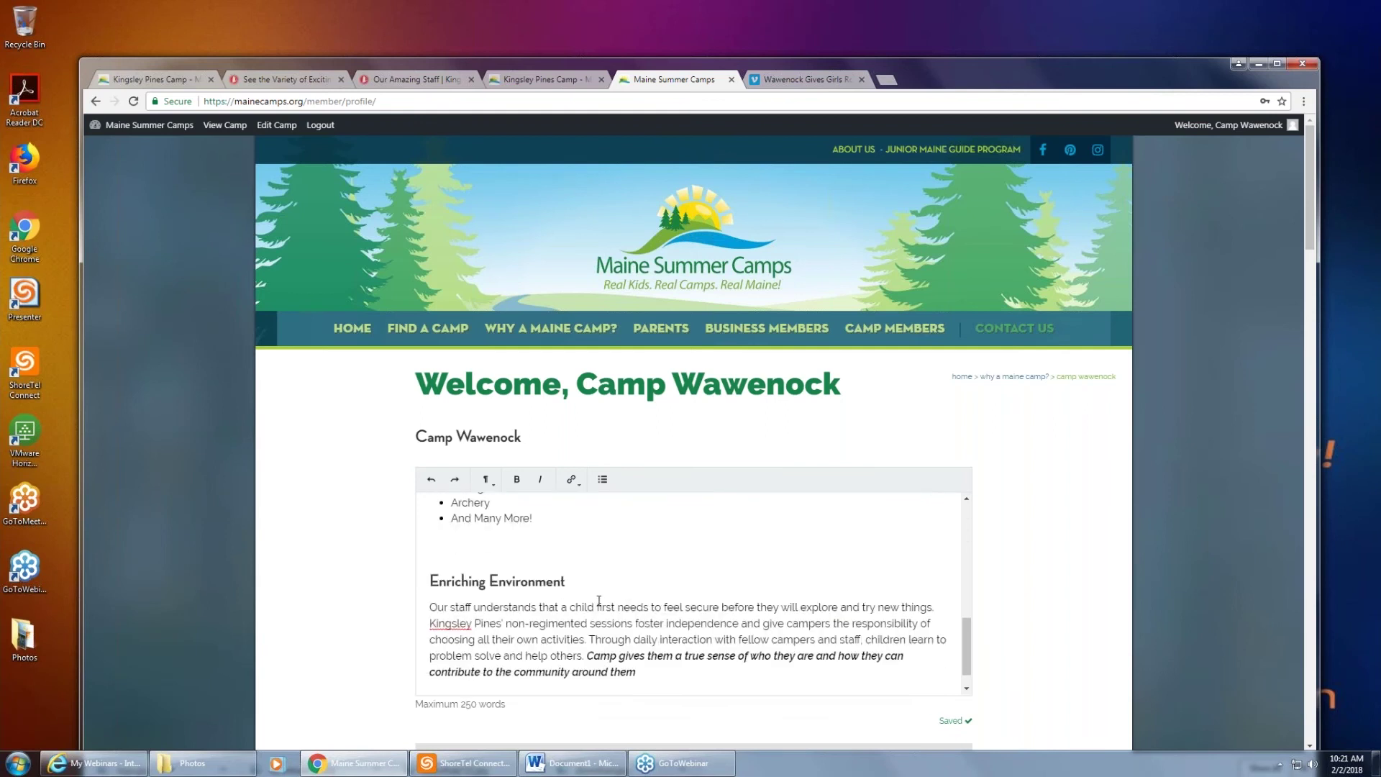
{"action": "scroll", "coordinate": [598, 600], "scroll_direction": "down", "scroll_amount": 4}
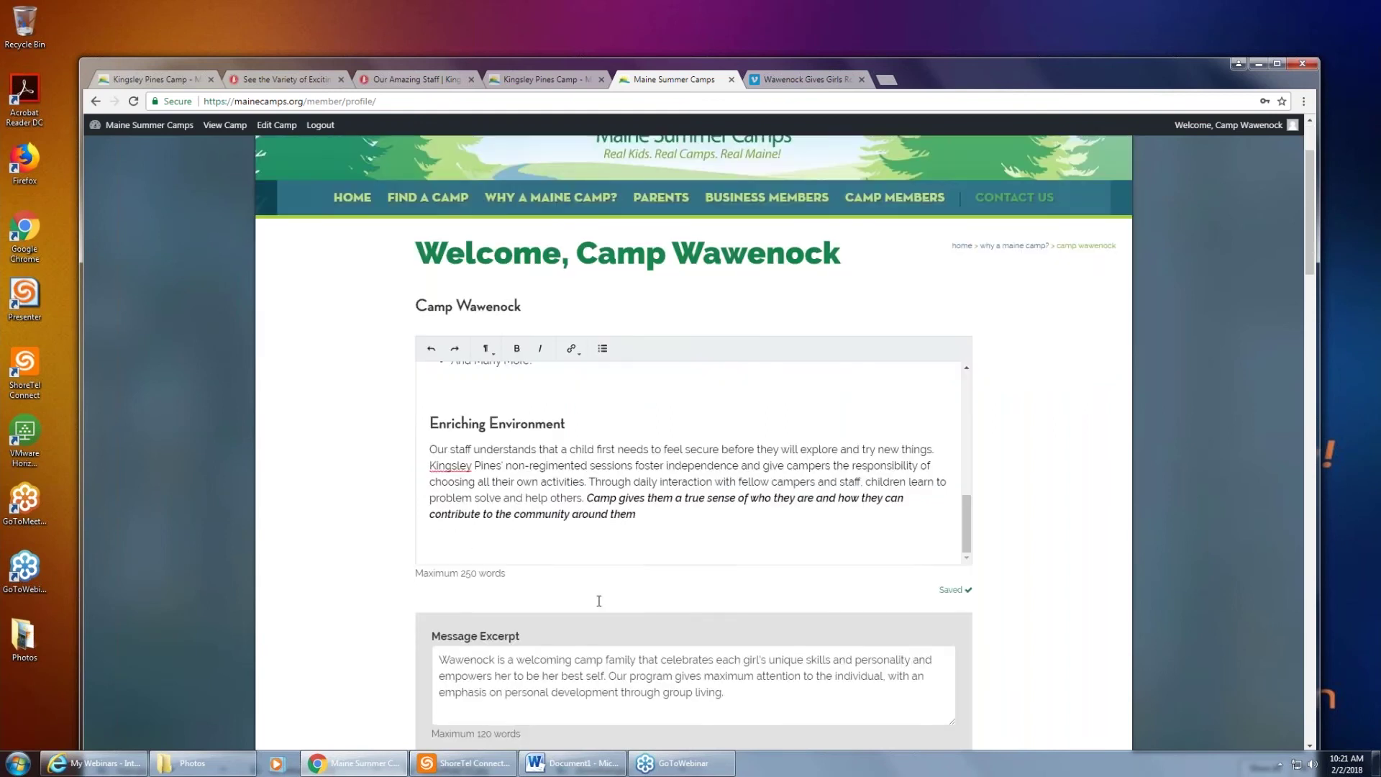
- Select the phrase 'Our trained mature counselors' in Safe Surroundings
{"action": "scroll", "coordinate": [481, 636], "scroll_direction": "up", "scroll_amount": 10}
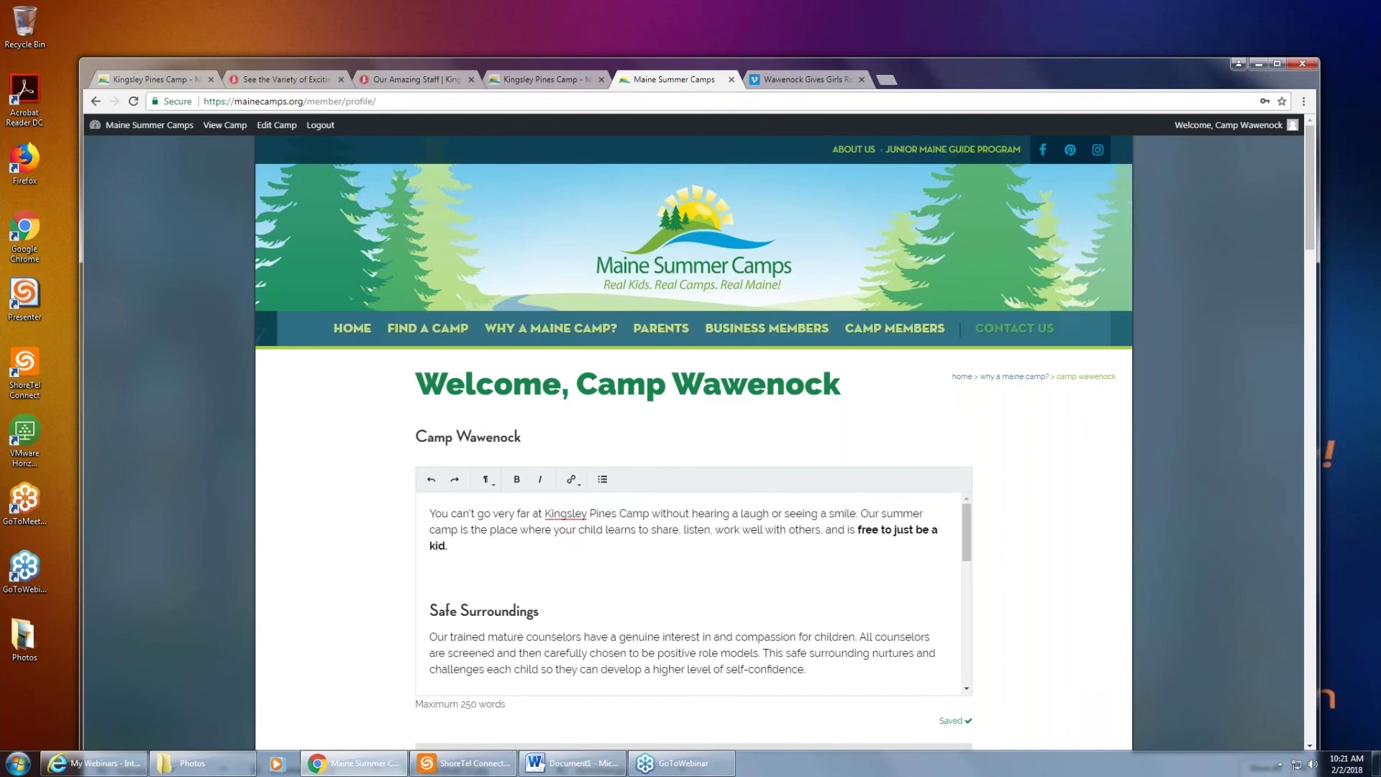
{"action": "left_click", "coordinate": [426, 637]}
{"action": "left_click_drag", "start_coordinate": [434, 637], "coordinate": [583, 638]}
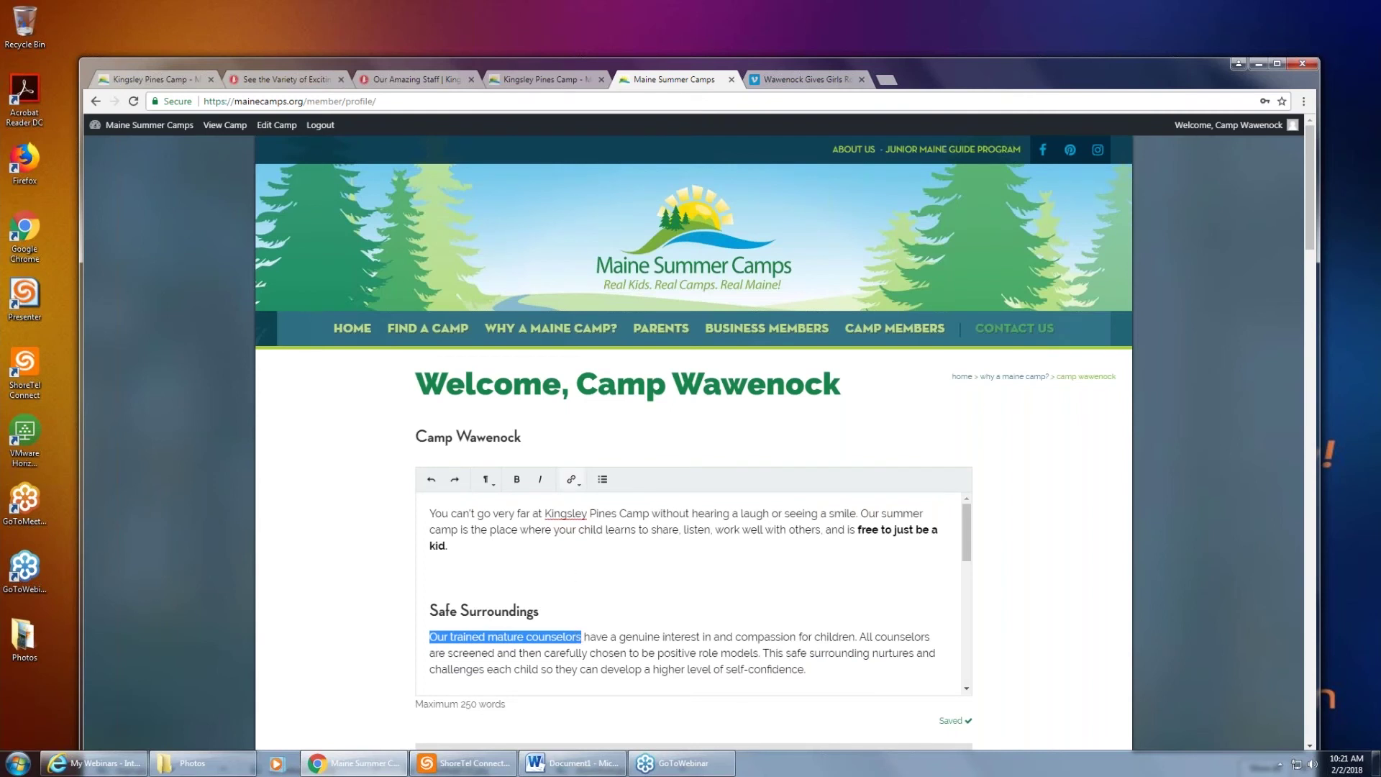
- Insert a link on the counselors phrase using the copied Our Amazing Staff page URL
{"action": "left_click", "coordinate": [572, 479]}
{"action": "left_click", "coordinate": [588, 505]}
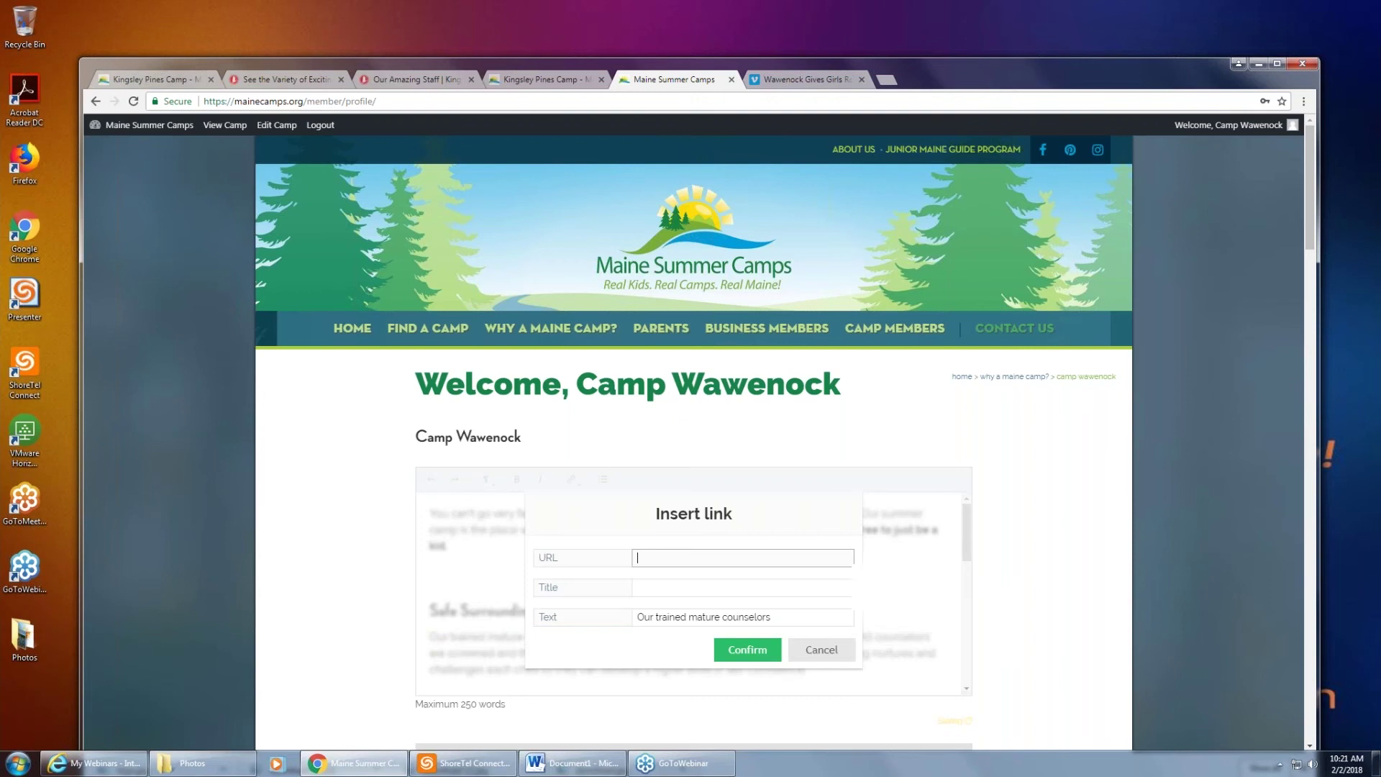
{"action": "left_click", "coordinate": [395, 77]}
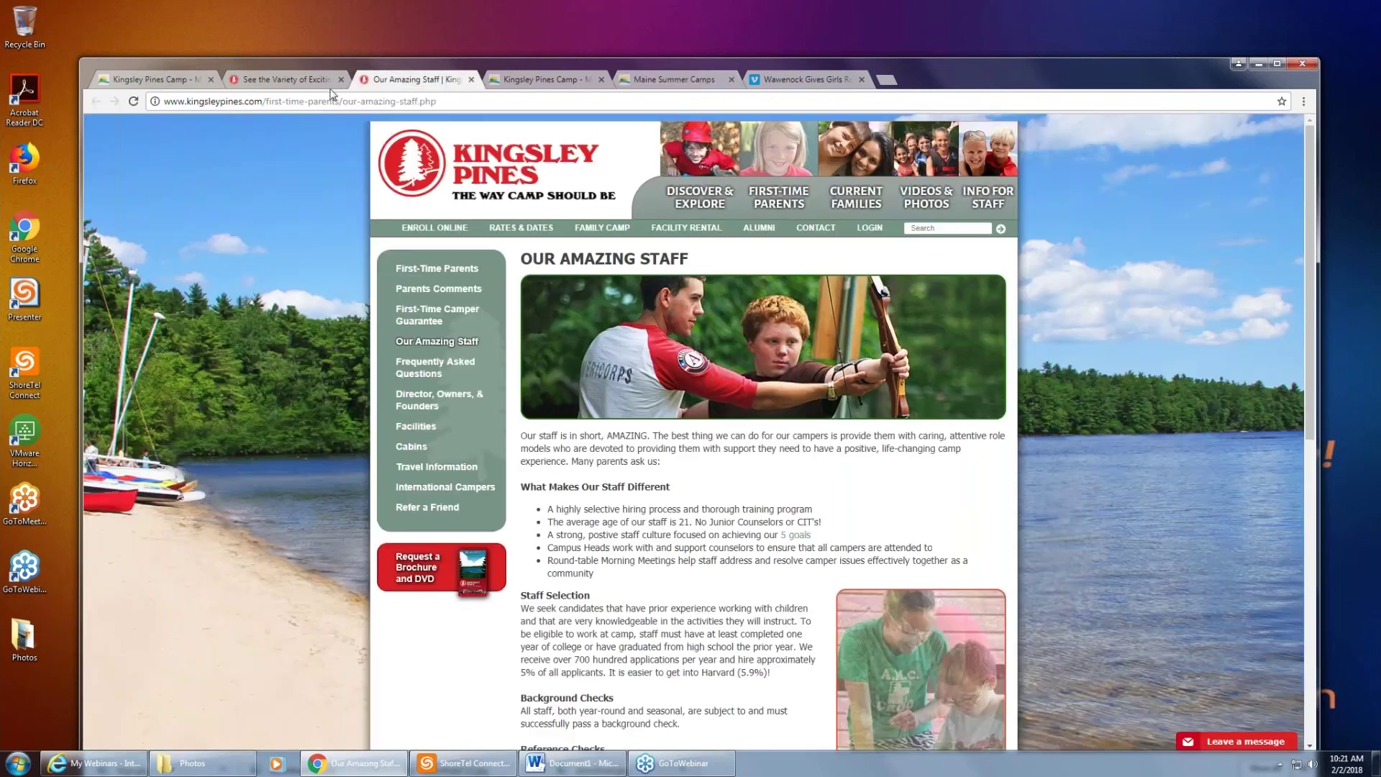
{"action": "left_click", "coordinate": [327, 101]}
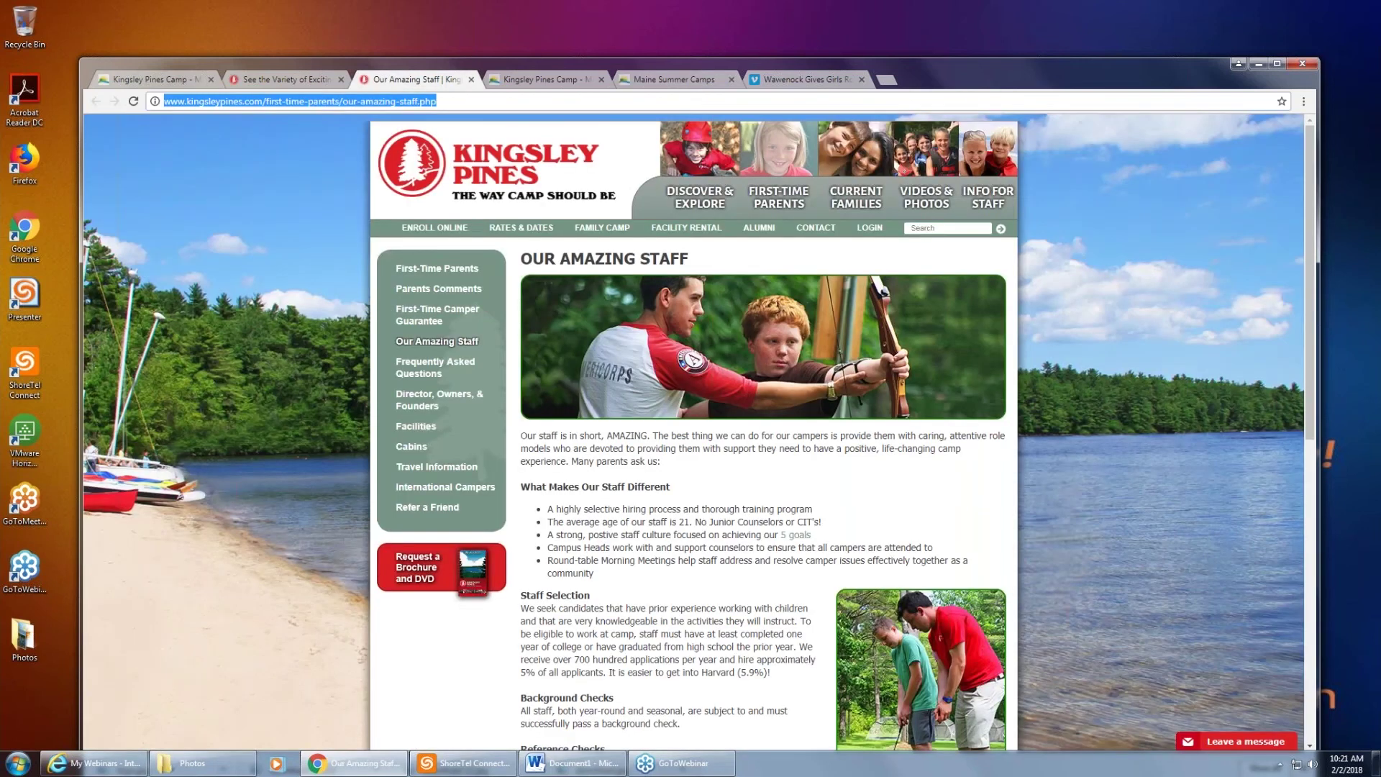
{"action": "right_click", "coordinate": [327, 101]}
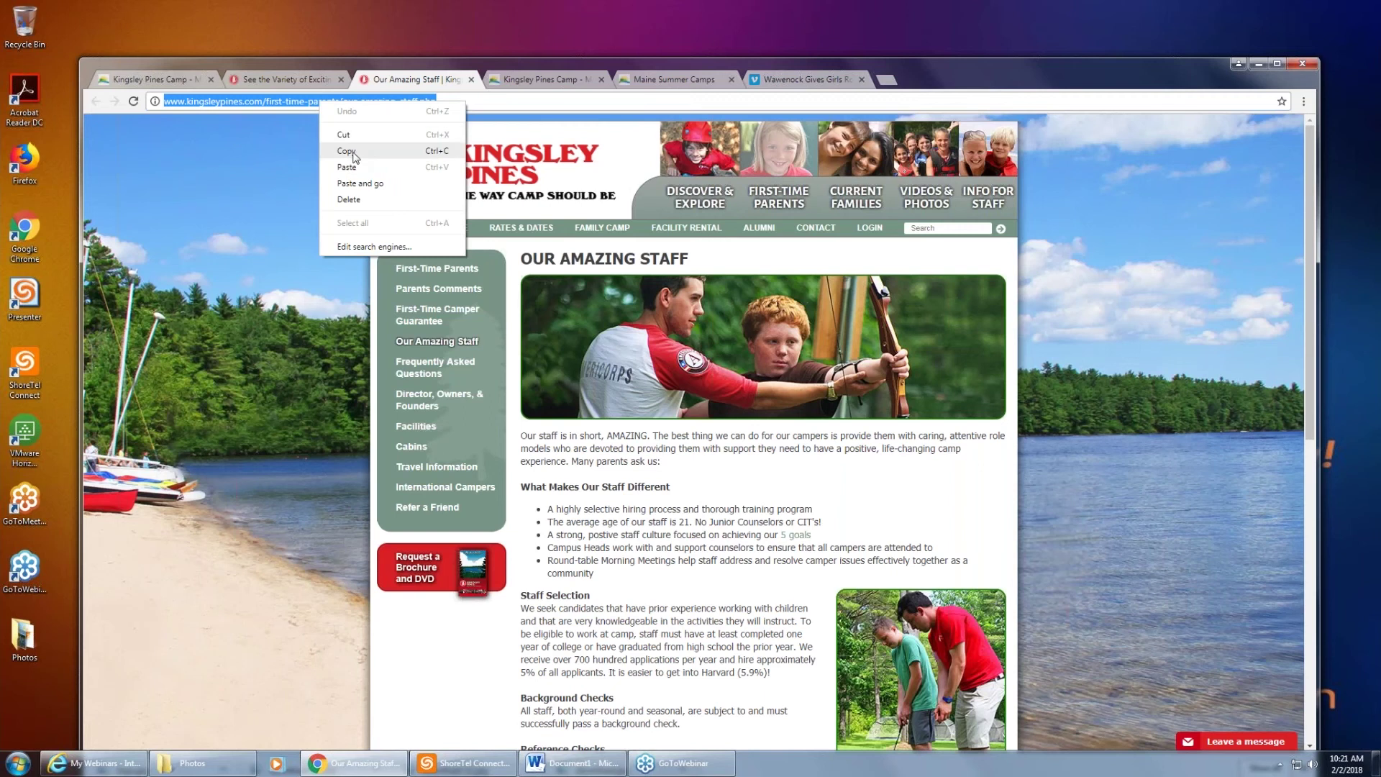
{"action": "left_click", "coordinate": [347, 151]}
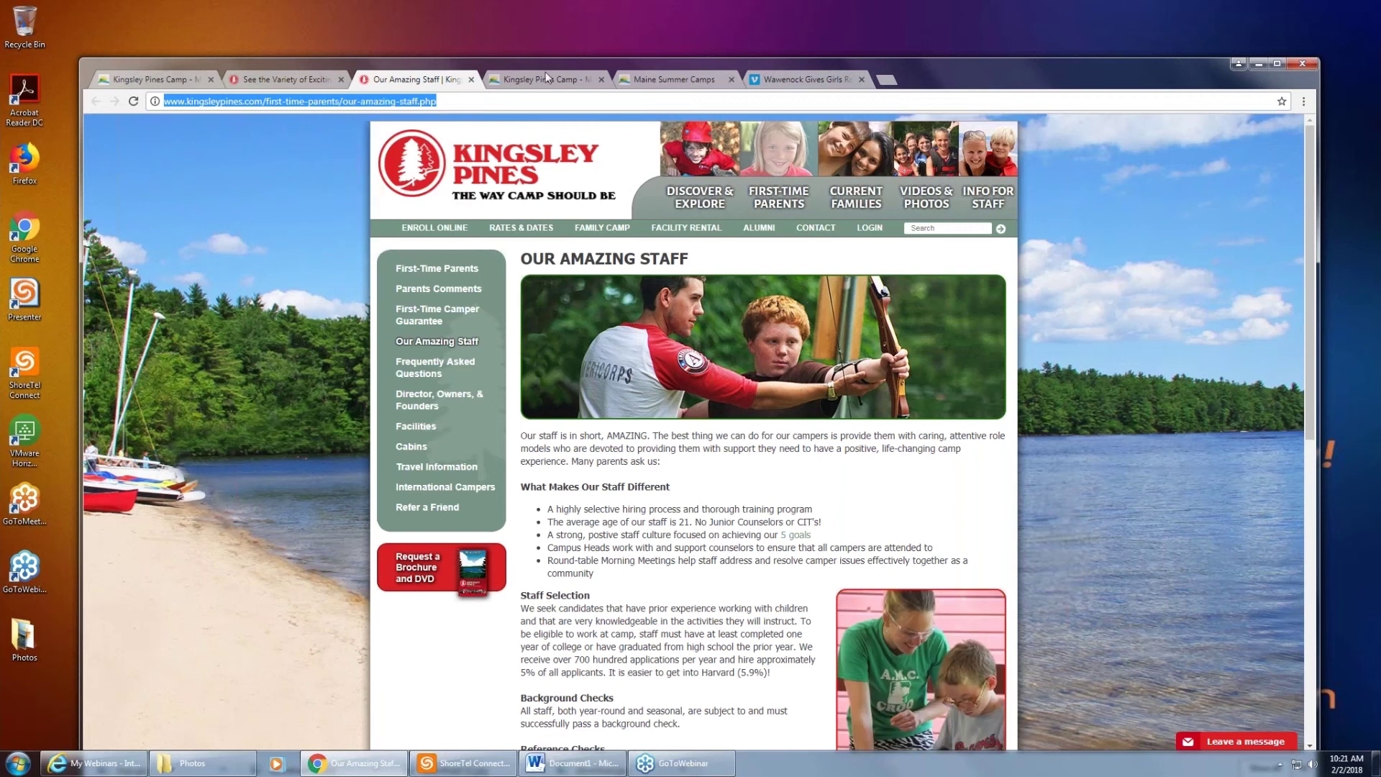
{"action": "left_click", "coordinate": [689, 85]}
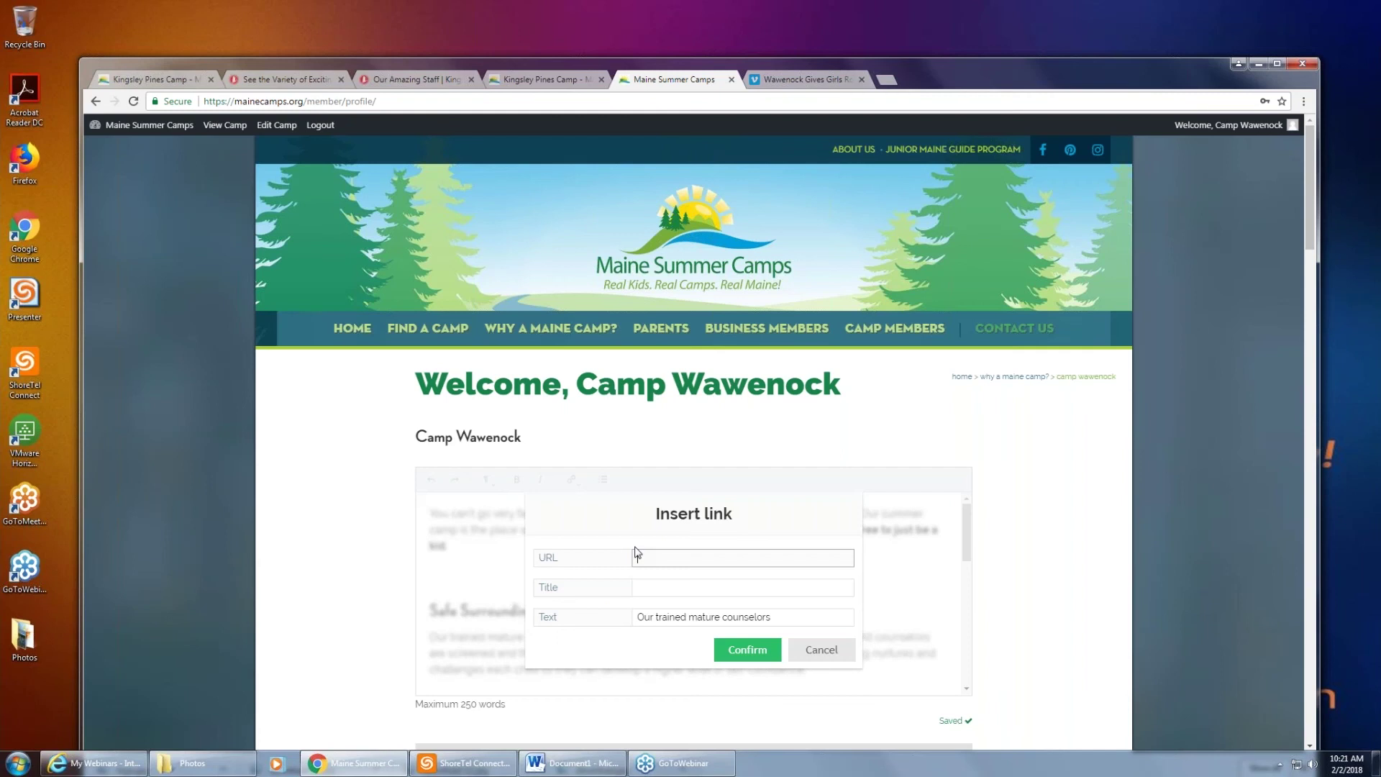
{"action": "right_click", "coordinate": [638, 558]}
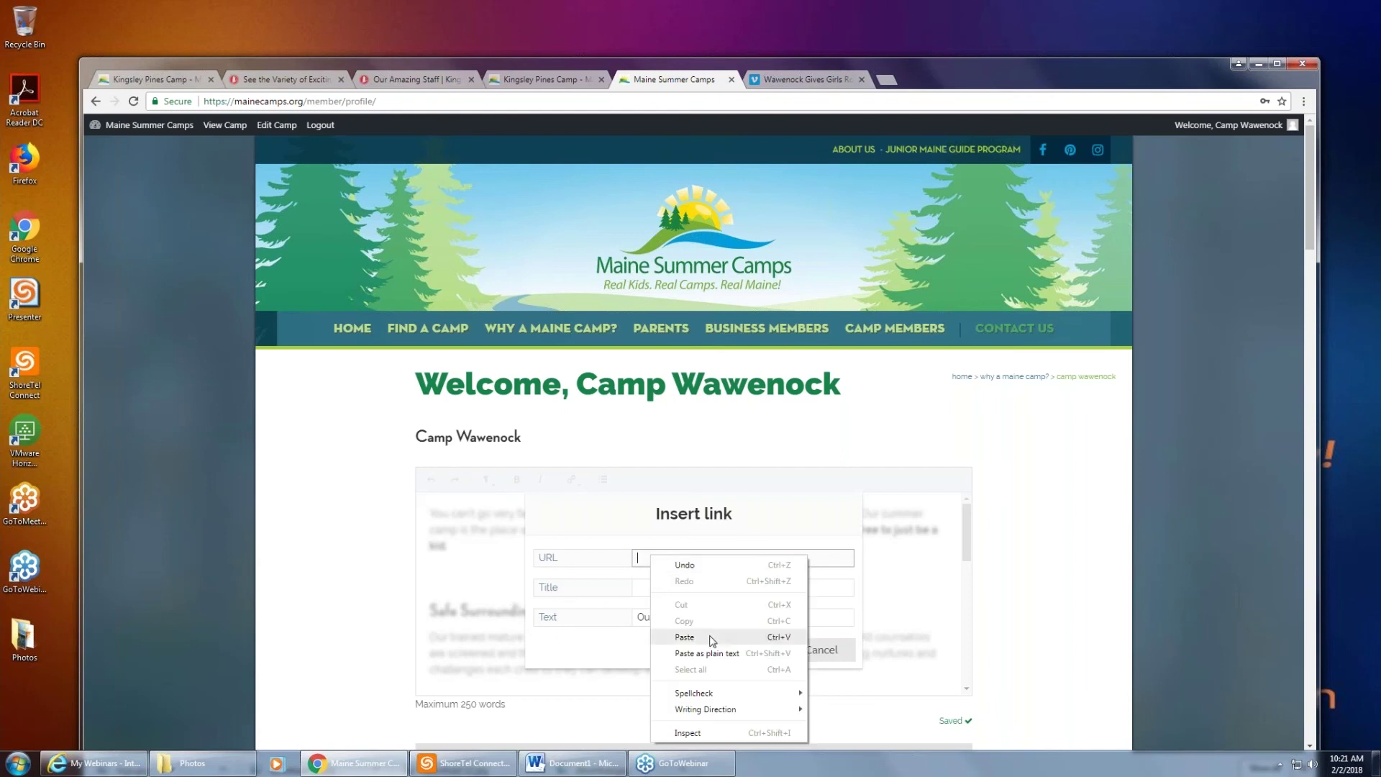
{"action": "left_click", "coordinate": [710, 637]}
{"action": "left_click", "coordinate": [732, 651]}
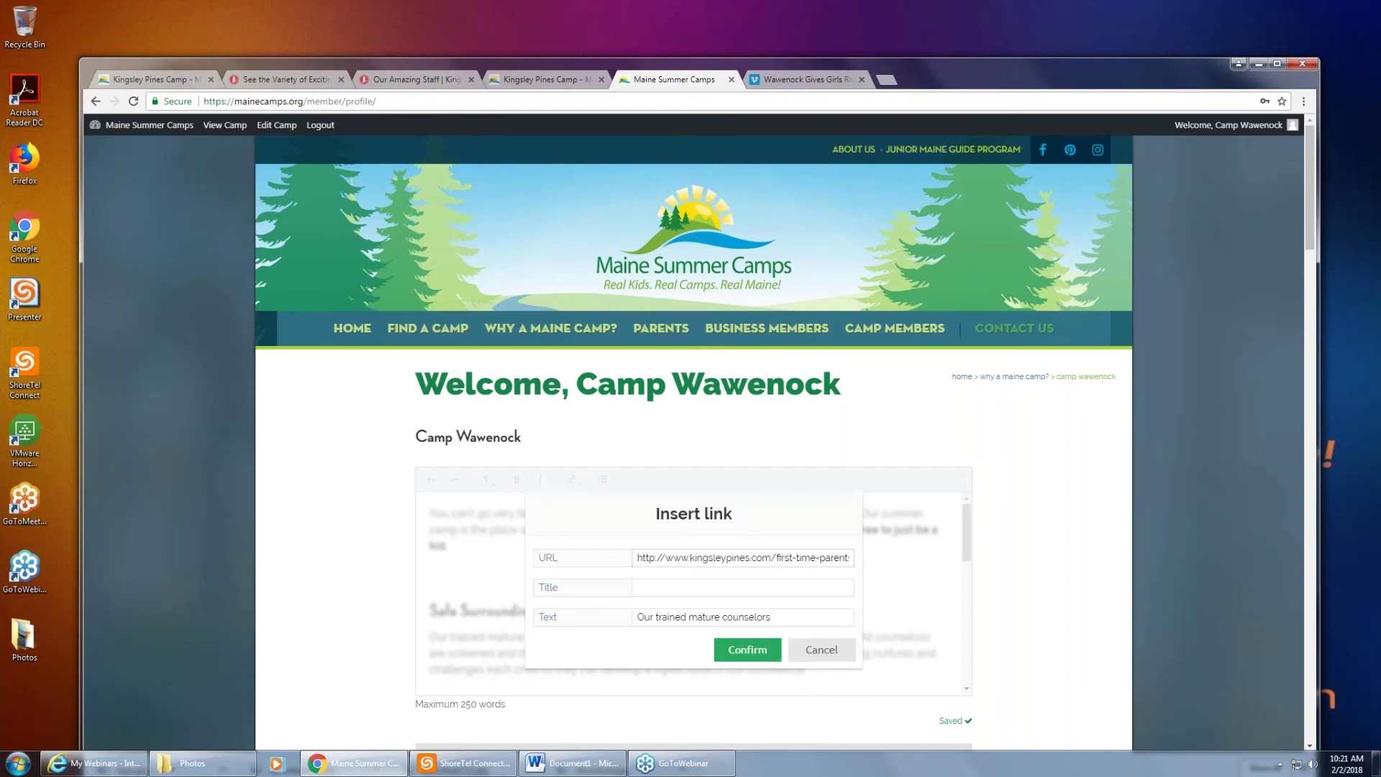
{"action": "left_click", "coordinate": [671, 603]}
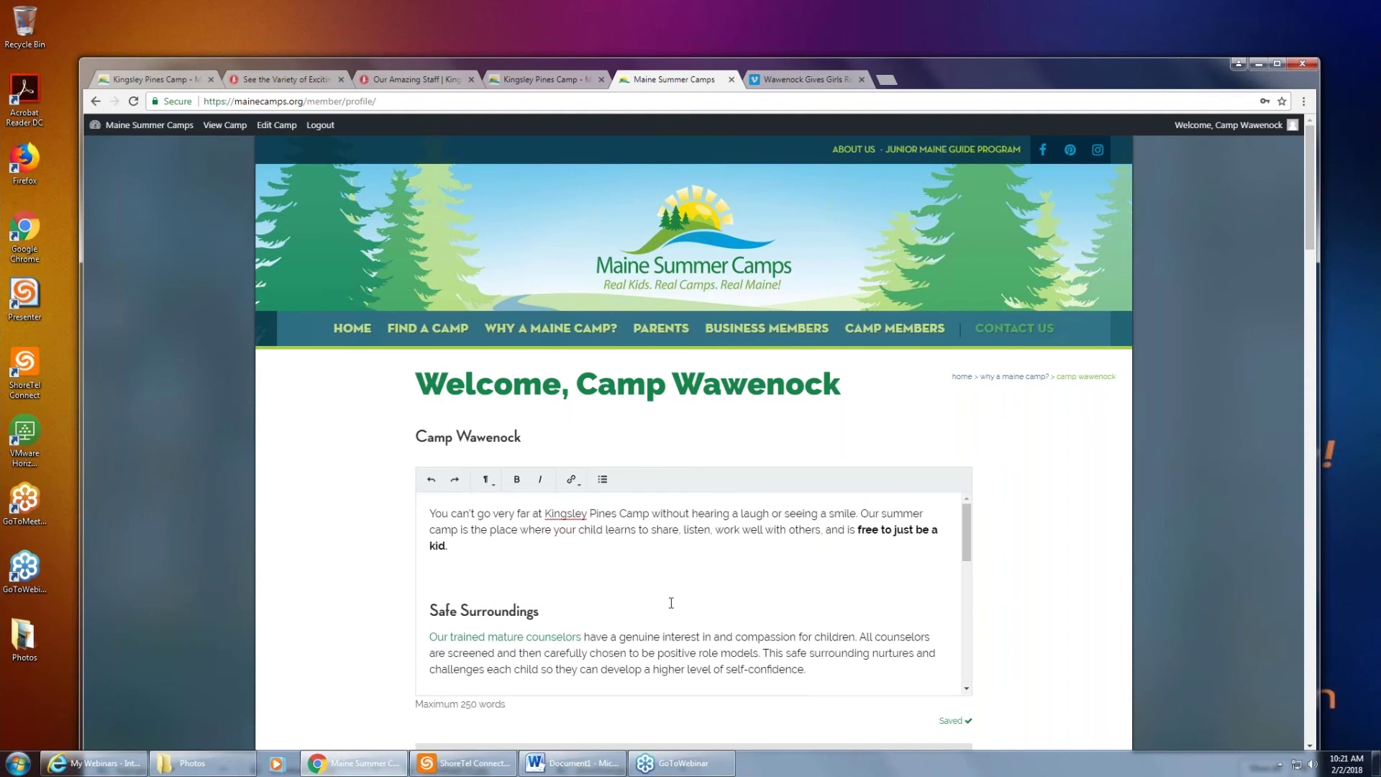
{"action": "scroll", "coordinate": [666, 601], "scroll_direction": "down", "scroll_amount": 5}
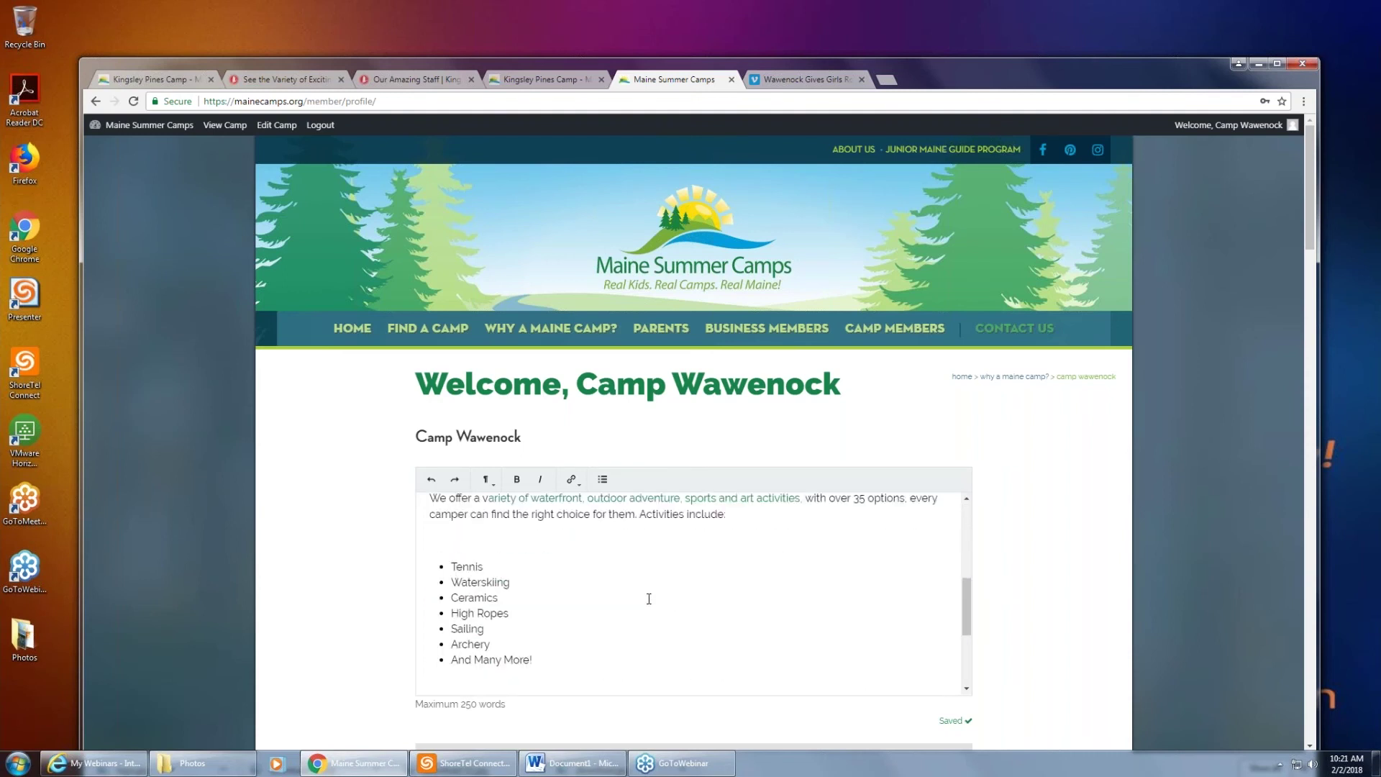
{"action": "scroll", "coordinate": [649, 599], "scroll_direction": "down", "scroll_amount": 3}
{"action": "scroll", "coordinate": [649, 599], "scroll_direction": "down", "scroll_amount": 2}
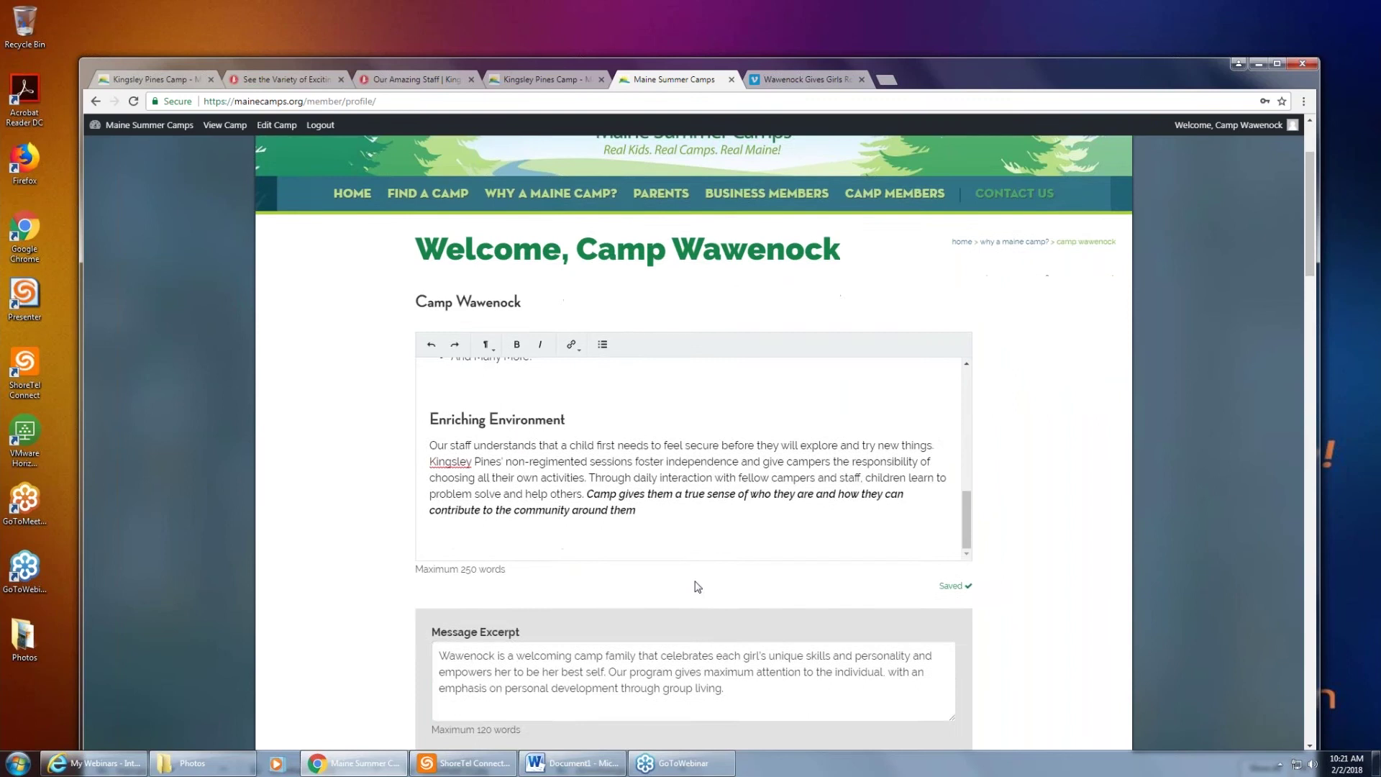
{"action": "scroll", "coordinate": [697, 586], "scroll_direction": "down", "scroll_amount": 2}
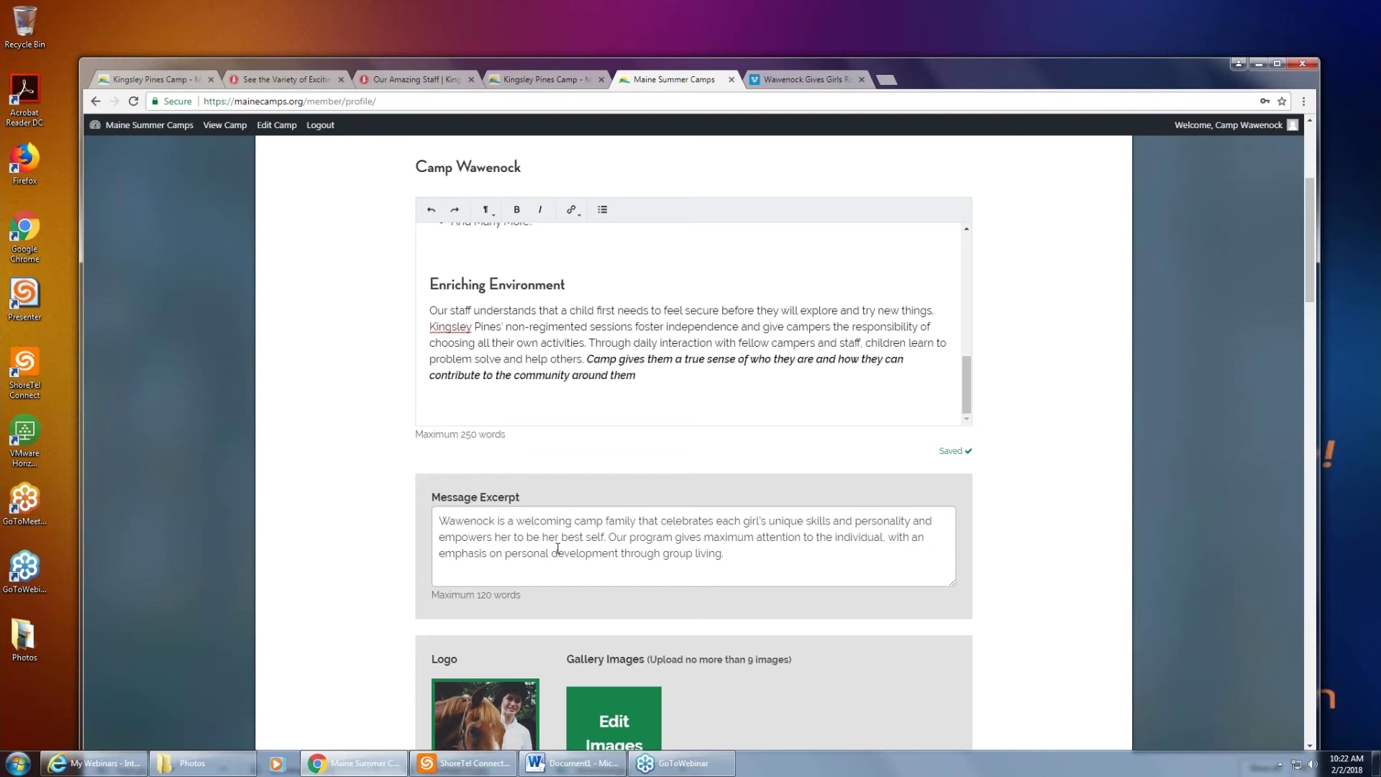
{"action": "left_click", "coordinate": [516, 73]}
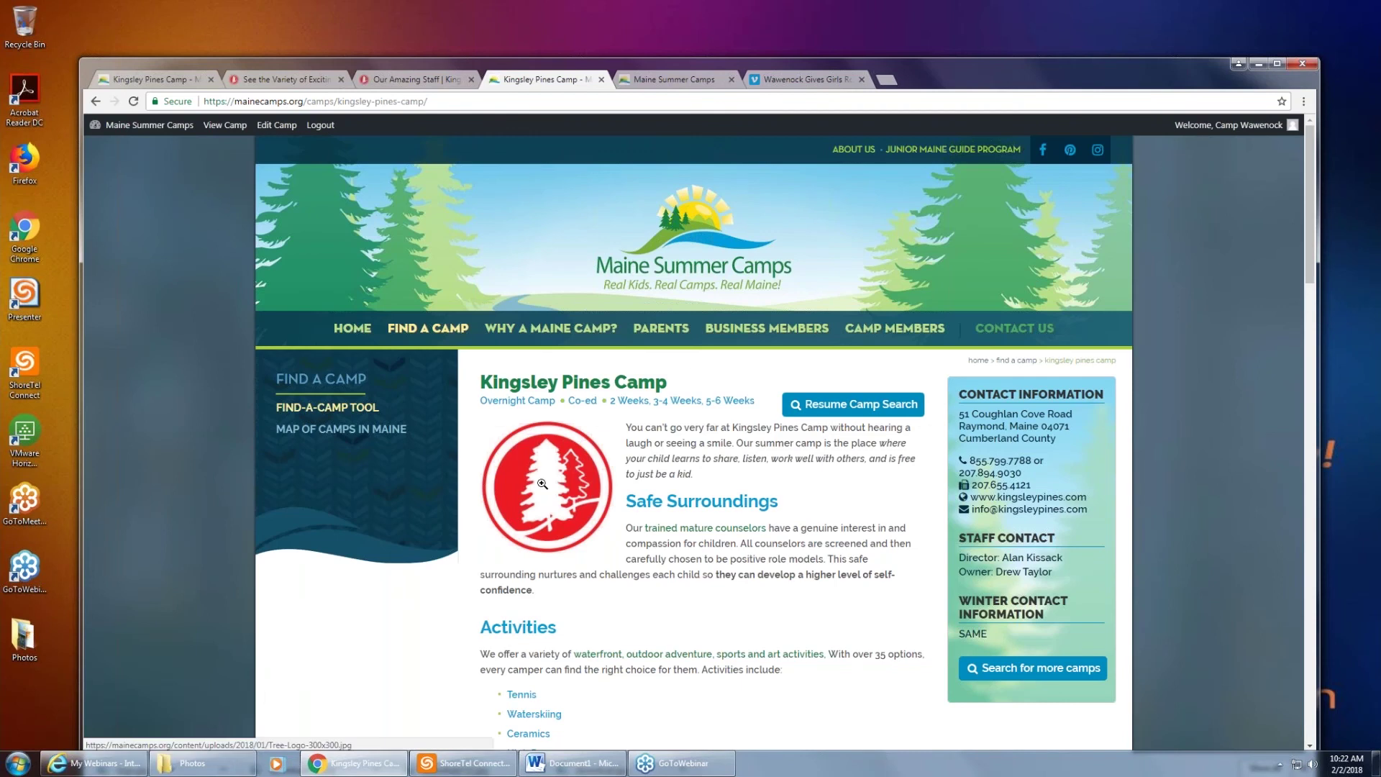
{"action": "left_click", "coordinate": [663, 81]}
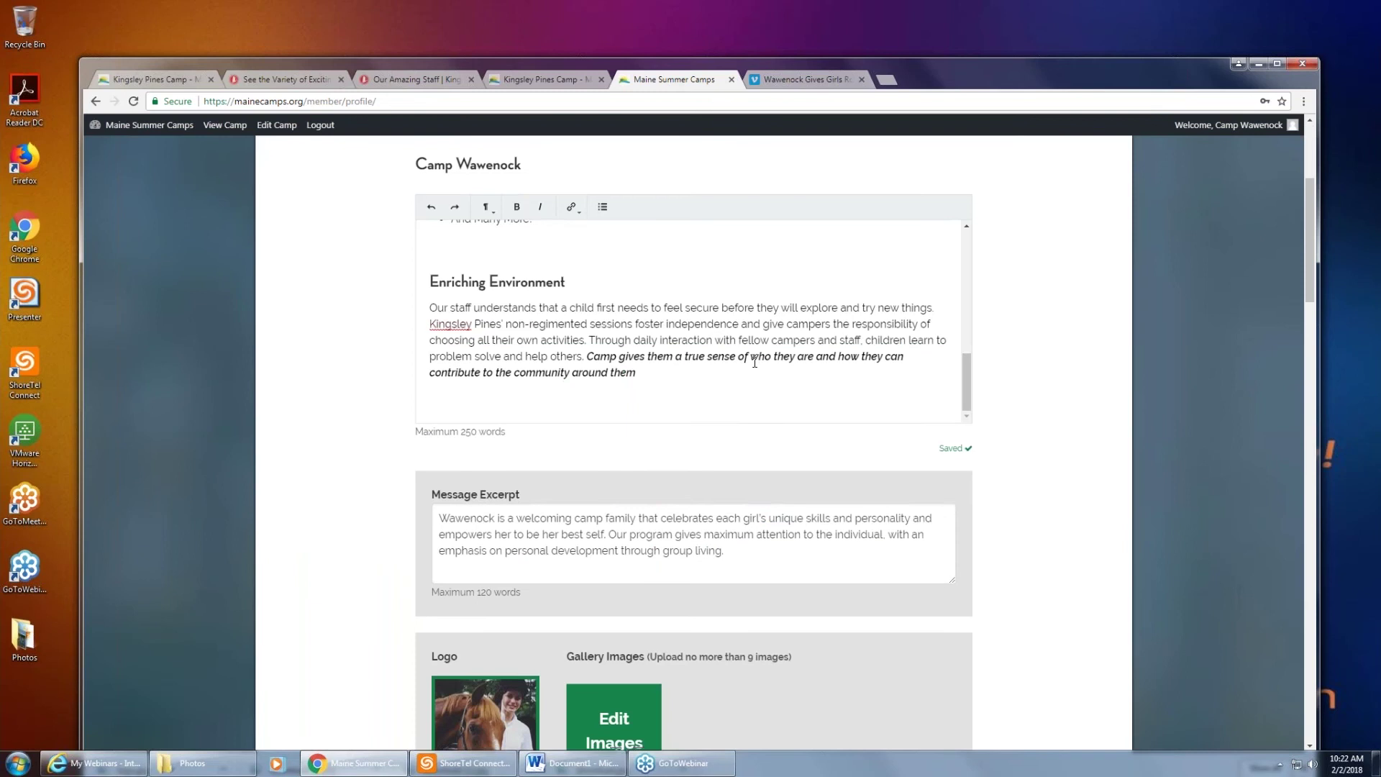
{"action": "scroll", "coordinate": [548, 438], "scroll_direction": "down", "scroll_amount": 3}
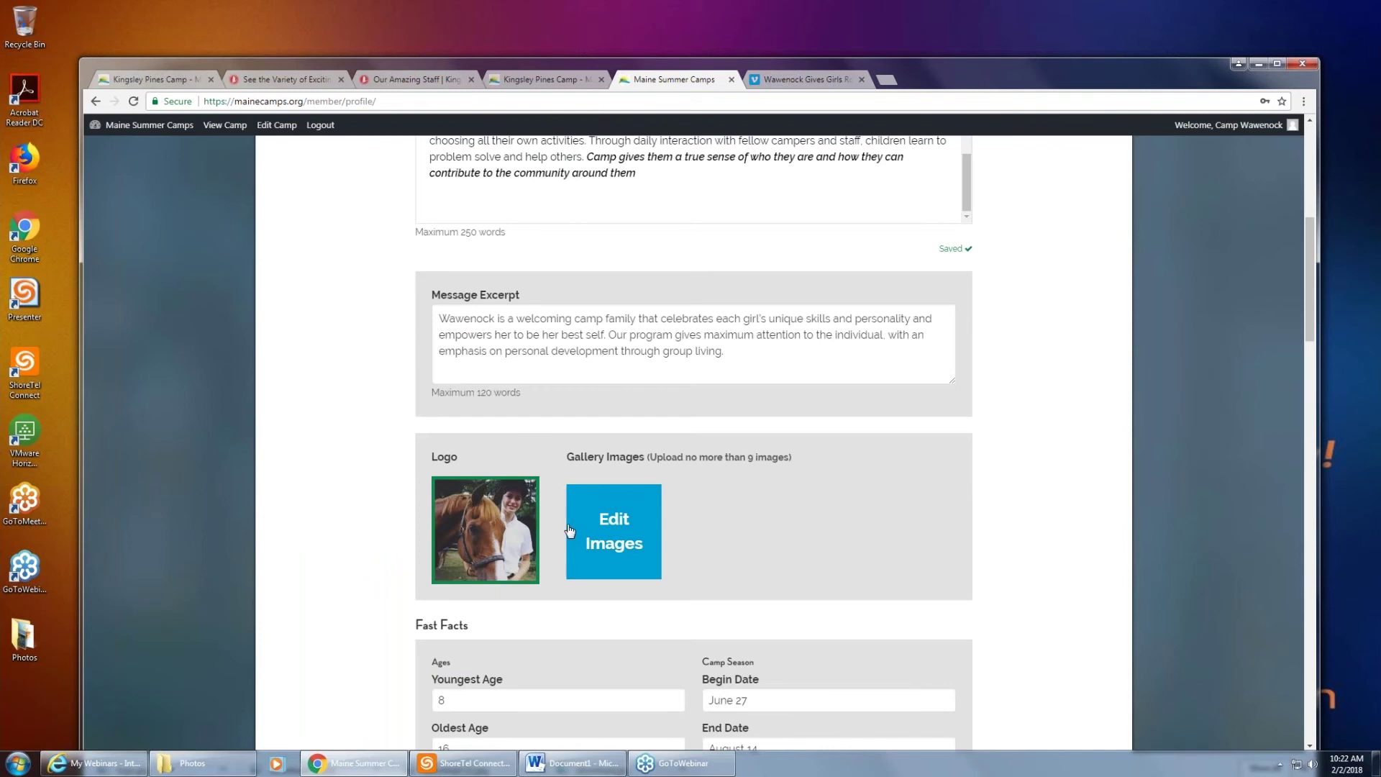
- Open the gallery image picker, drag photos from the Photos folder, then close it unapplied
{"action": "left_click", "coordinate": [622, 534]}
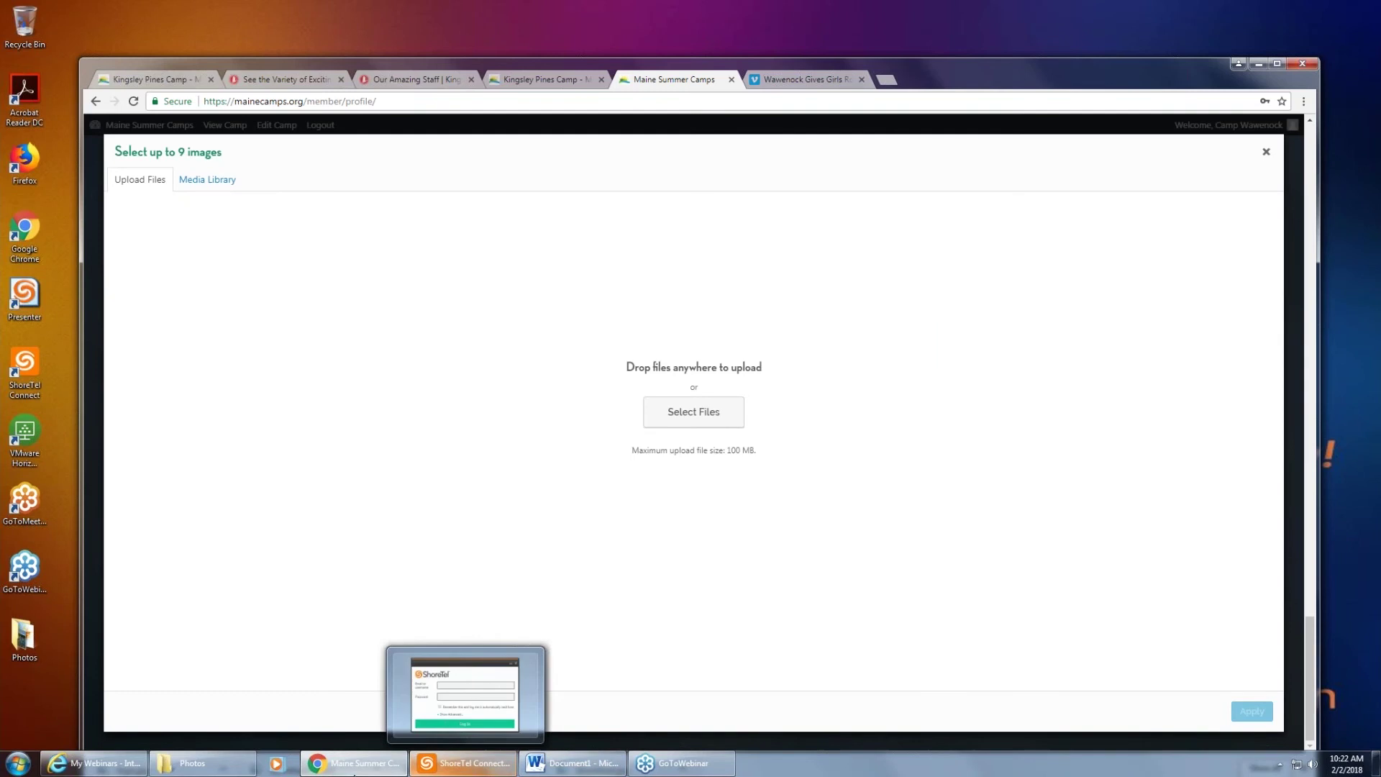
{"action": "mouse_move", "coordinate": [153, 774]}
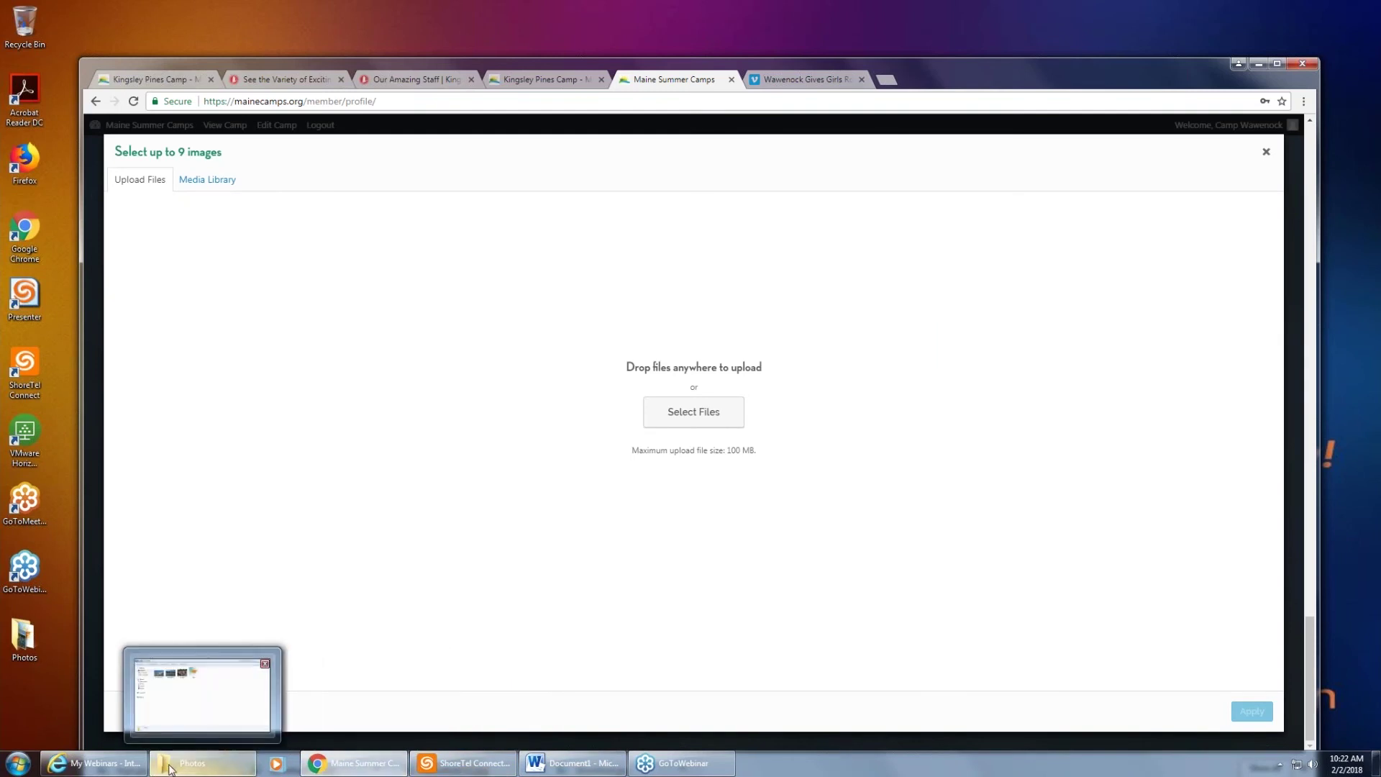
{"action": "left_click", "coordinate": [176, 766]}
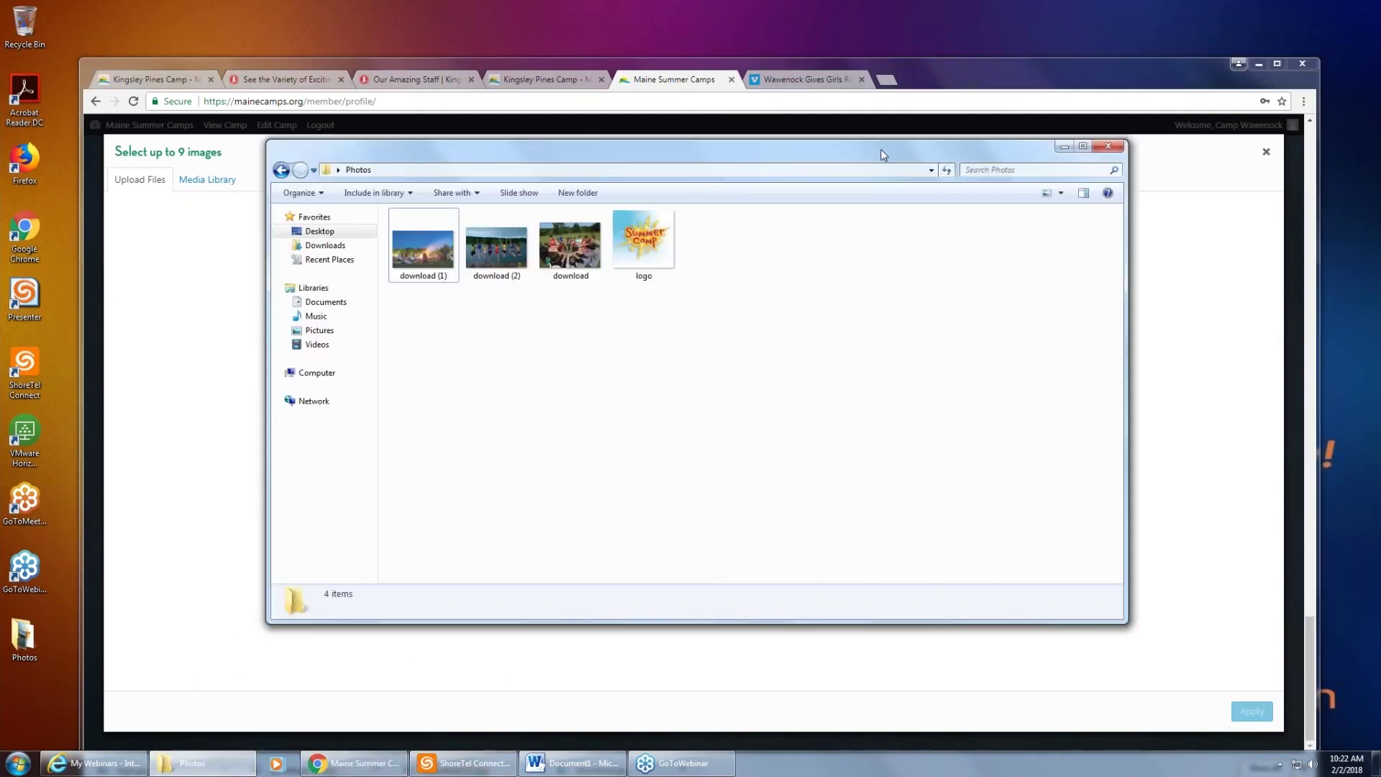
{"action": "left_click_drag", "start_coordinate": [882, 152], "coordinate": [1008, 174]}
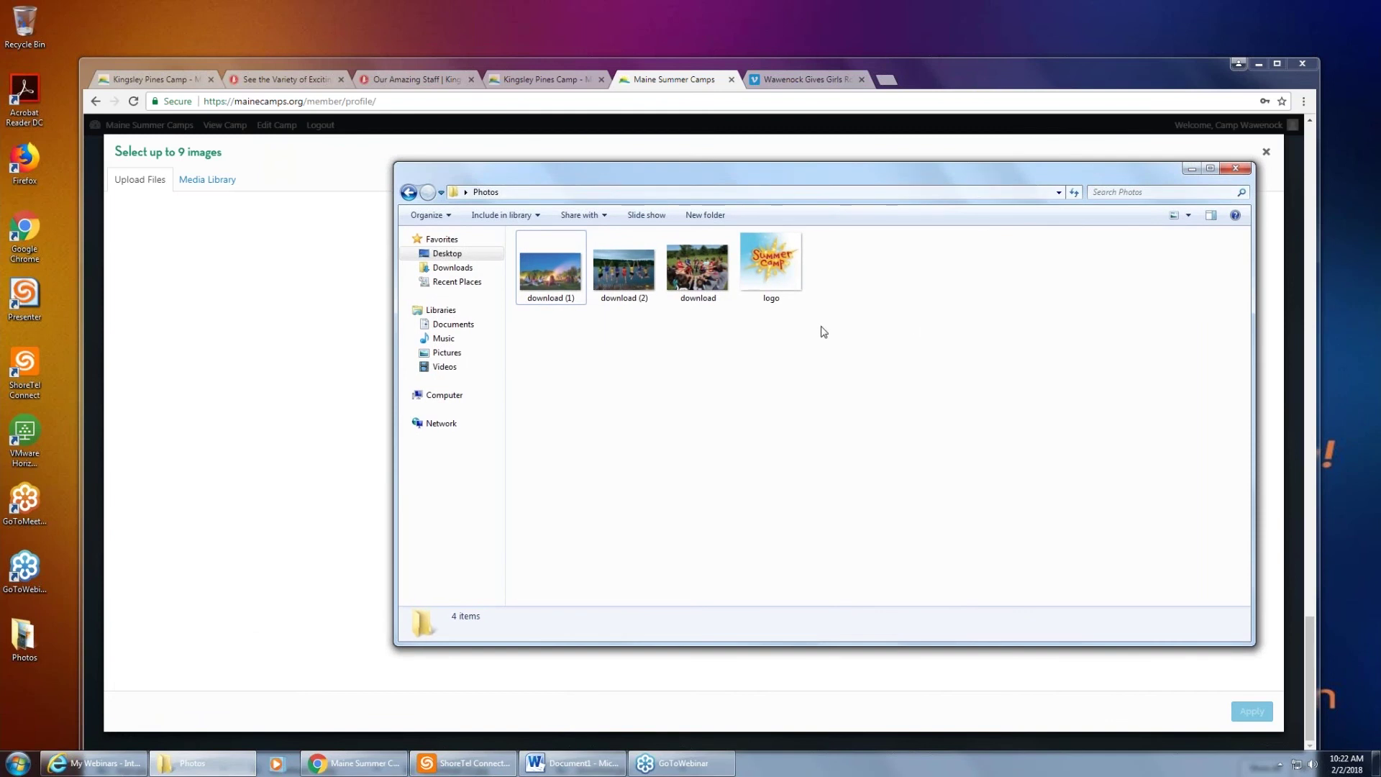
{"action": "left_click_drag", "start_coordinate": [825, 323], "coordinate": [294, 413]}
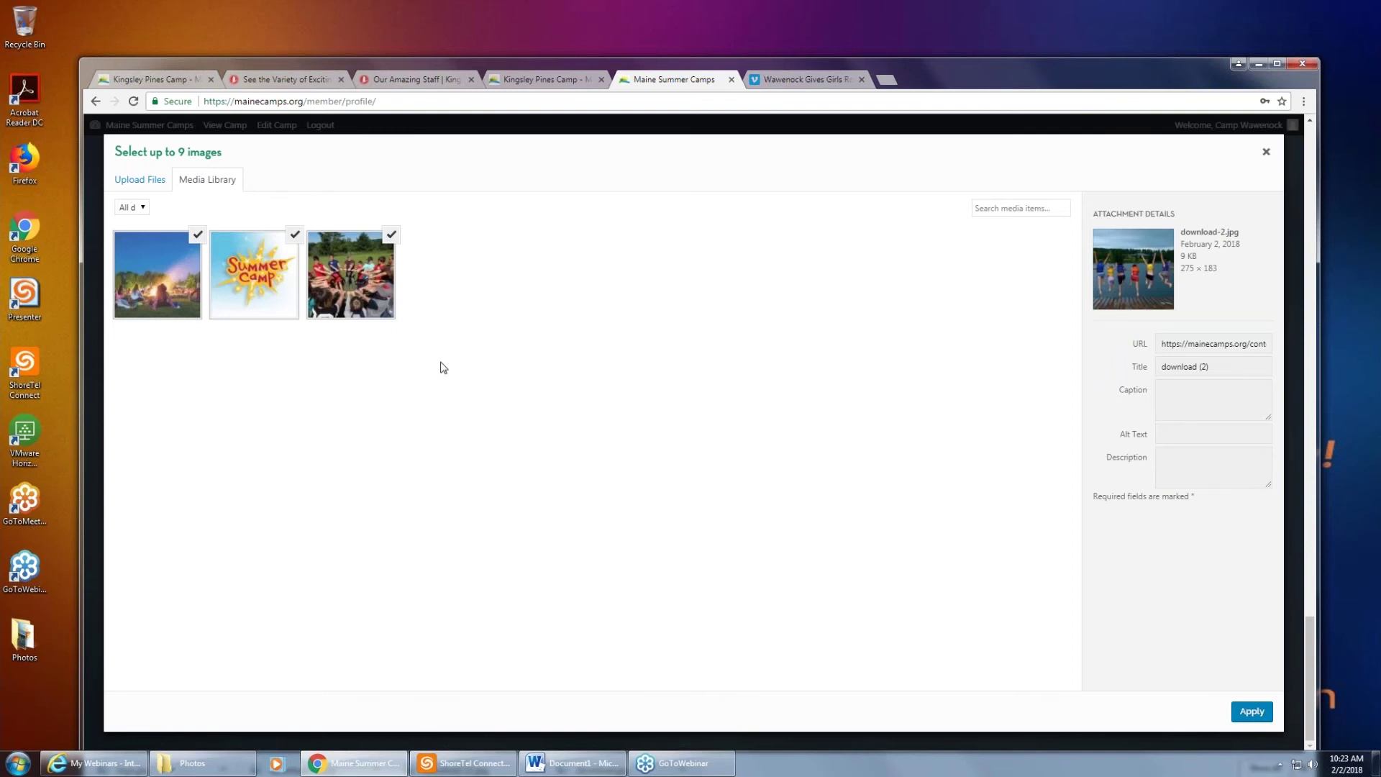
{"action": "left_click", "coordinate": [1266, 152]}
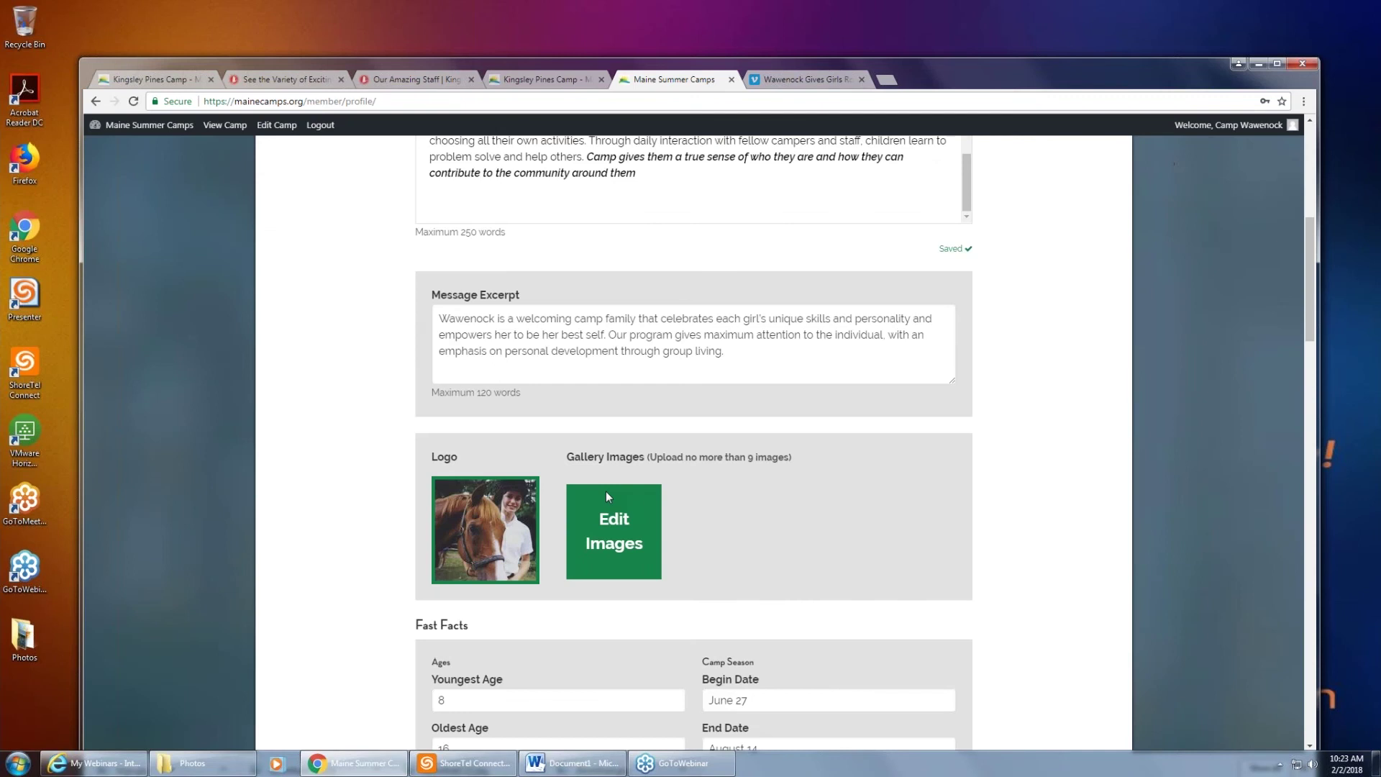
- Set the camp logo to the Summer Camp sunburst image (logo.jpg) from the Media Library
{"action": "left_click", "coordinate": [490, 550]}
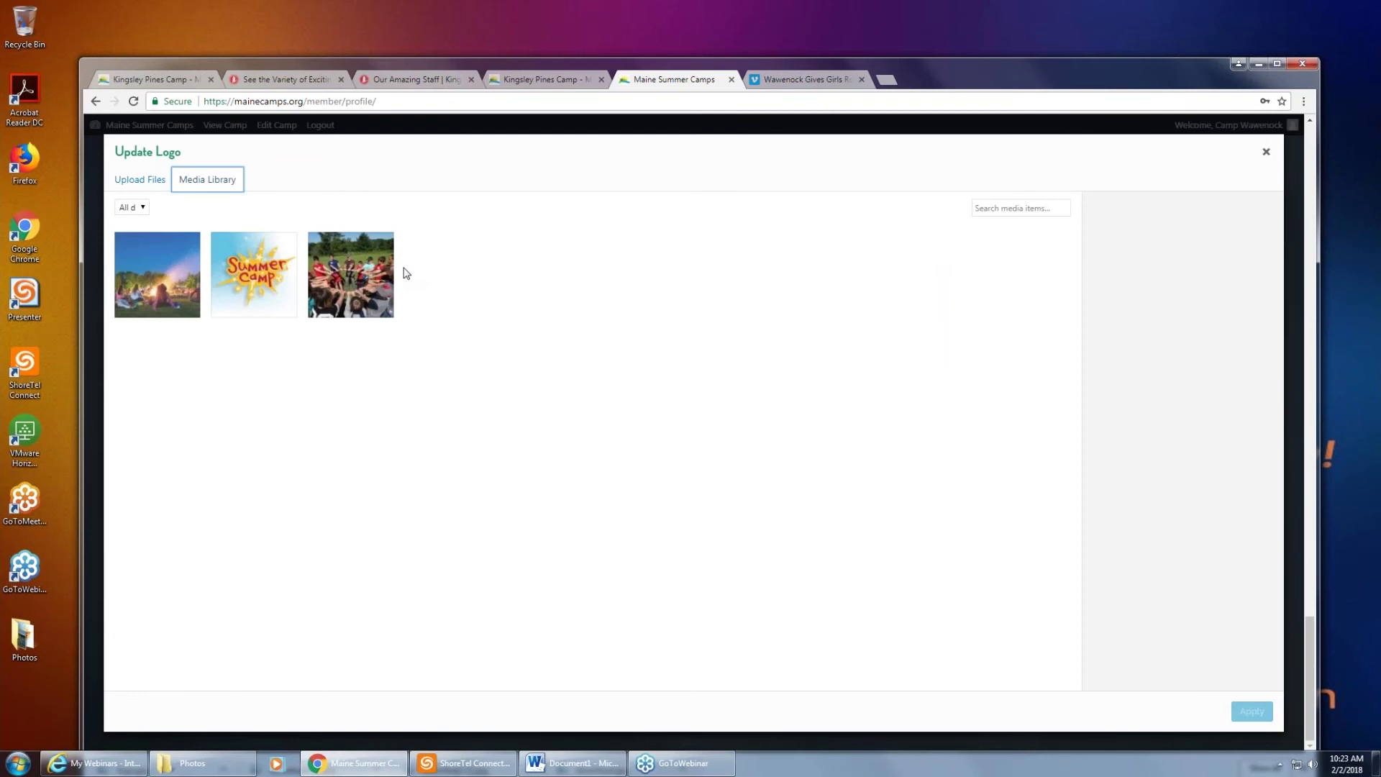
{"action": "left_click", "coordinate": [281, 291]}
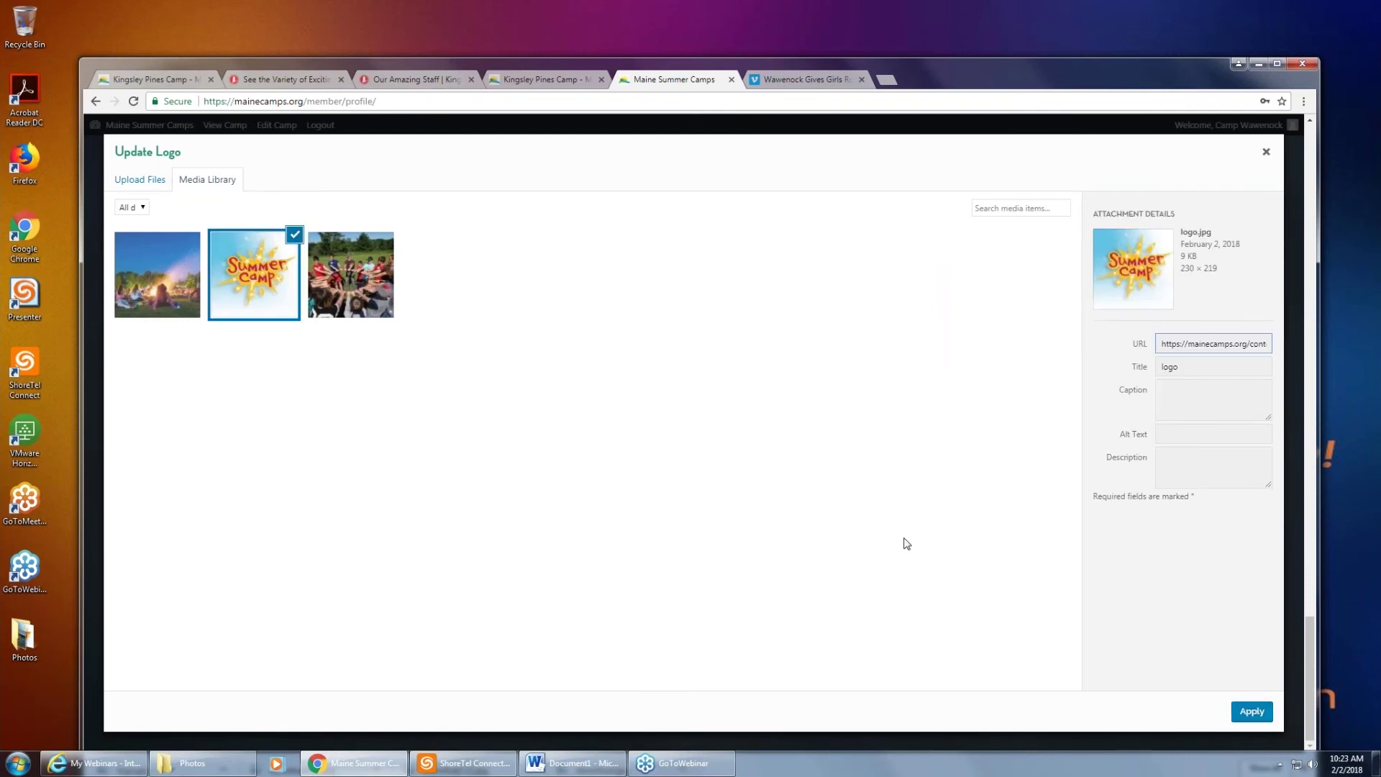
{"action": "left_click", "coordinate": [1267, 715]}
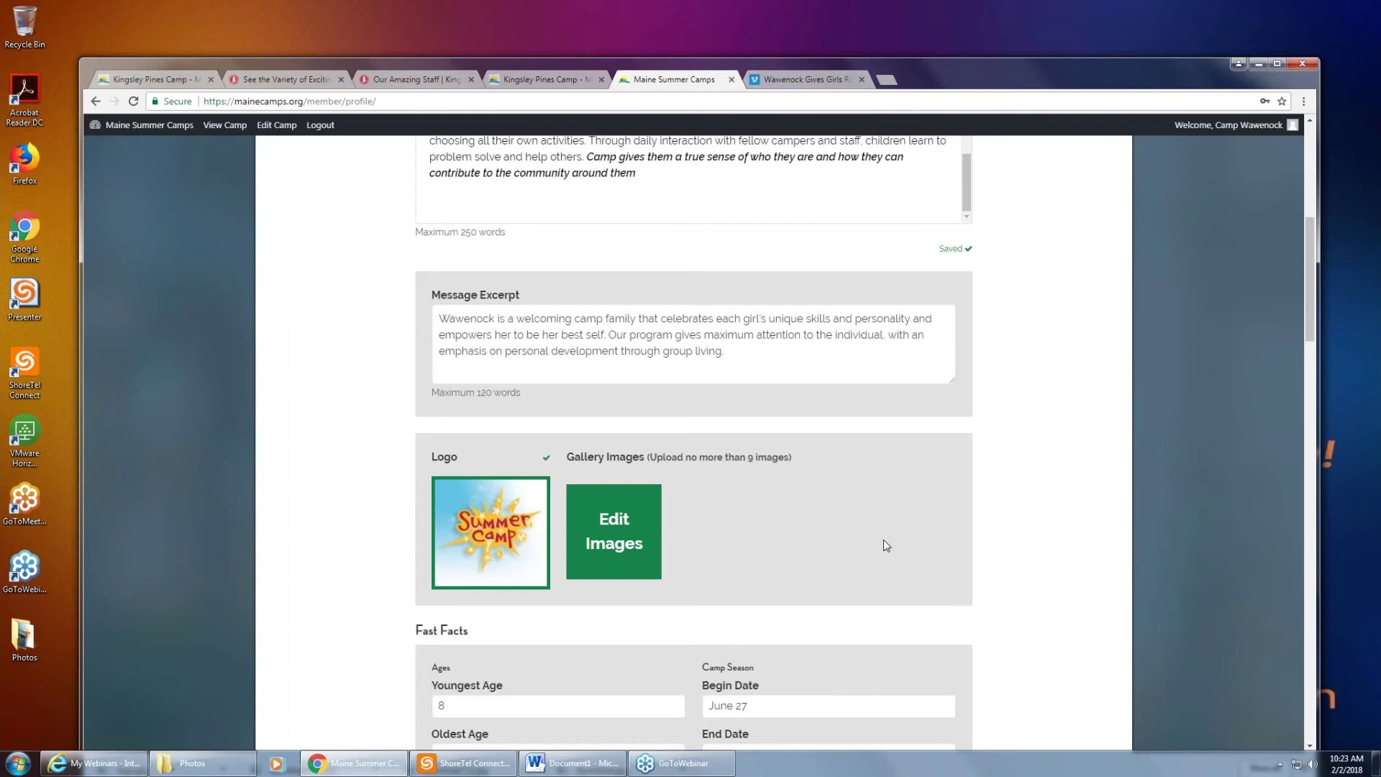
- In Edit Images, keep only the campfire and group-circle photos checked, drop Summer Camp, and apply
{"action": "left_click", "coordinate": [642, 562]}
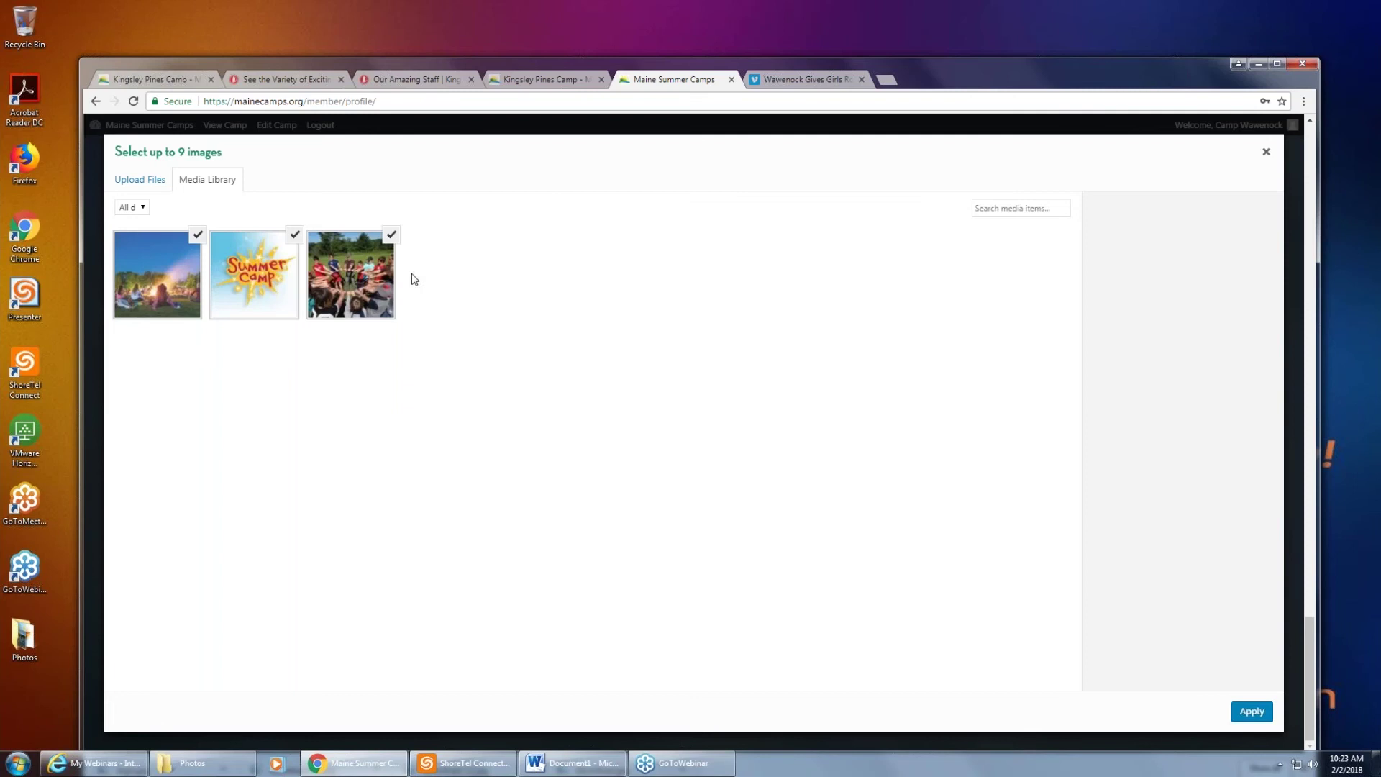
{"action": "left_click", "coordinate": [295, 235]}
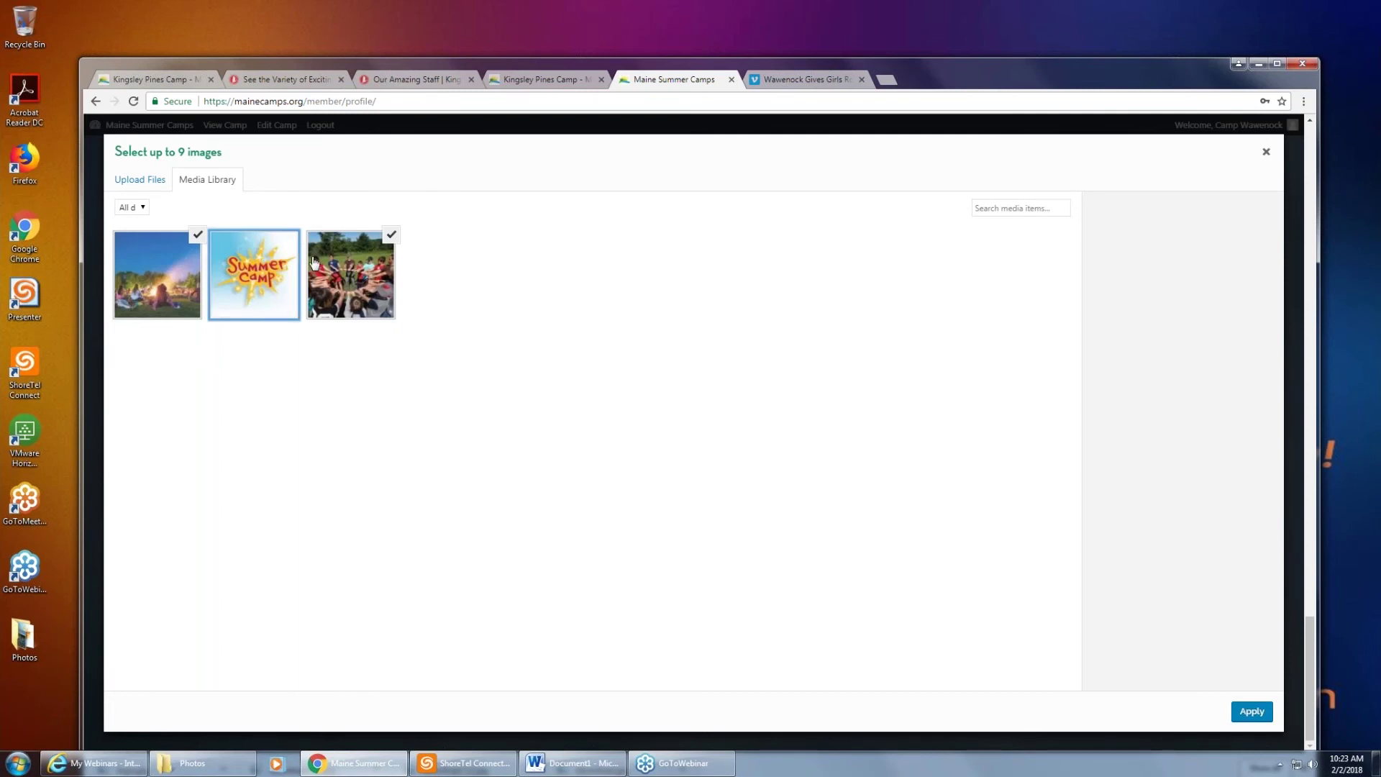
{"action": "left_click", "coordinate": [199, 236]}
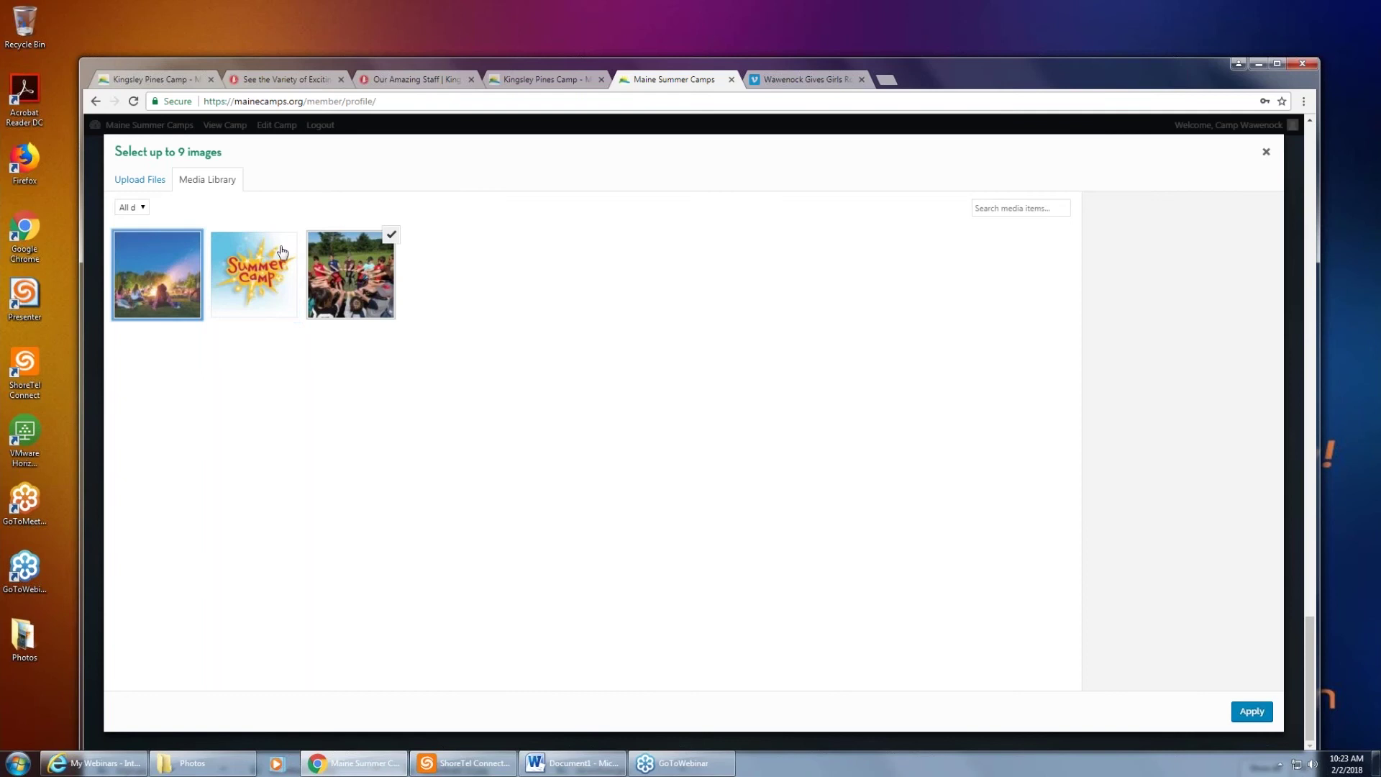
{"action": "left_click", "coordinate": [389, 237]}
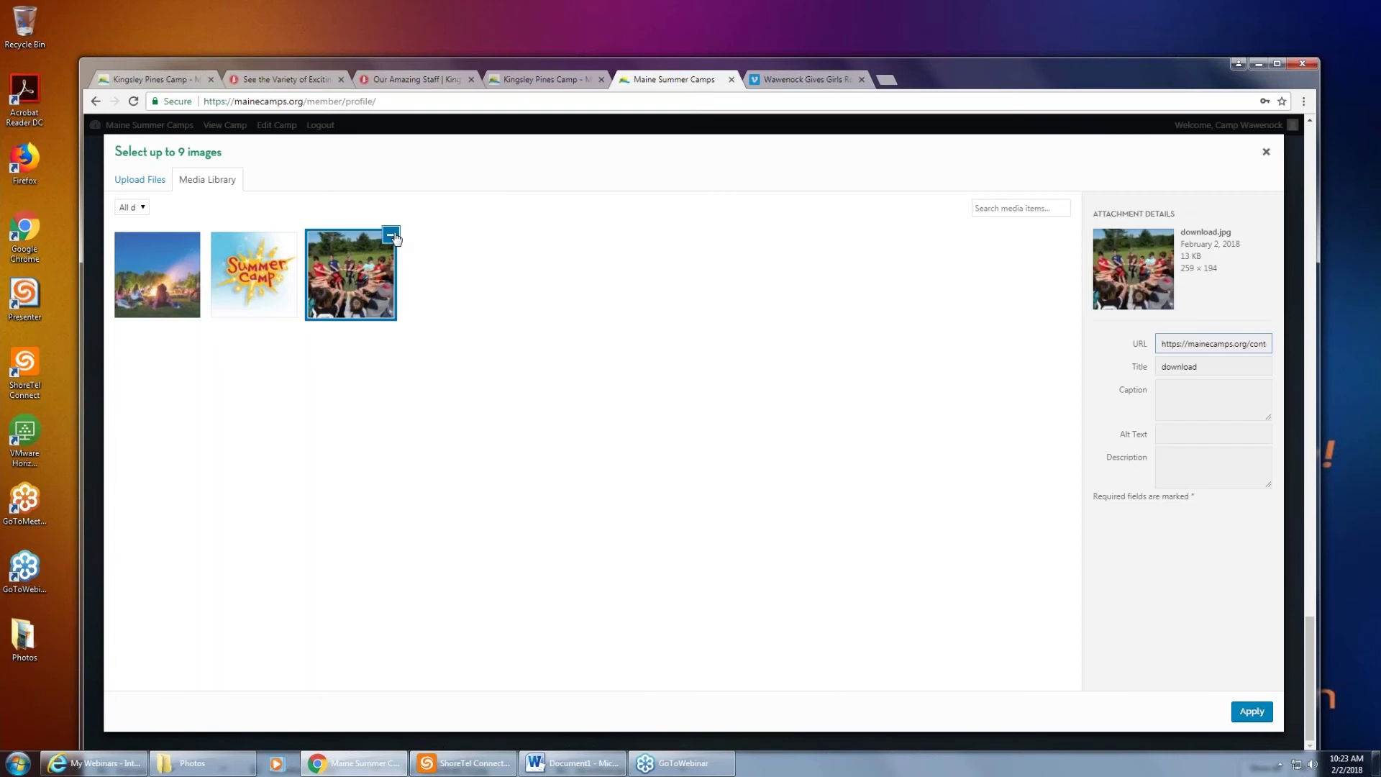
{"action": "left_click", "coordinate": [181, 254]}
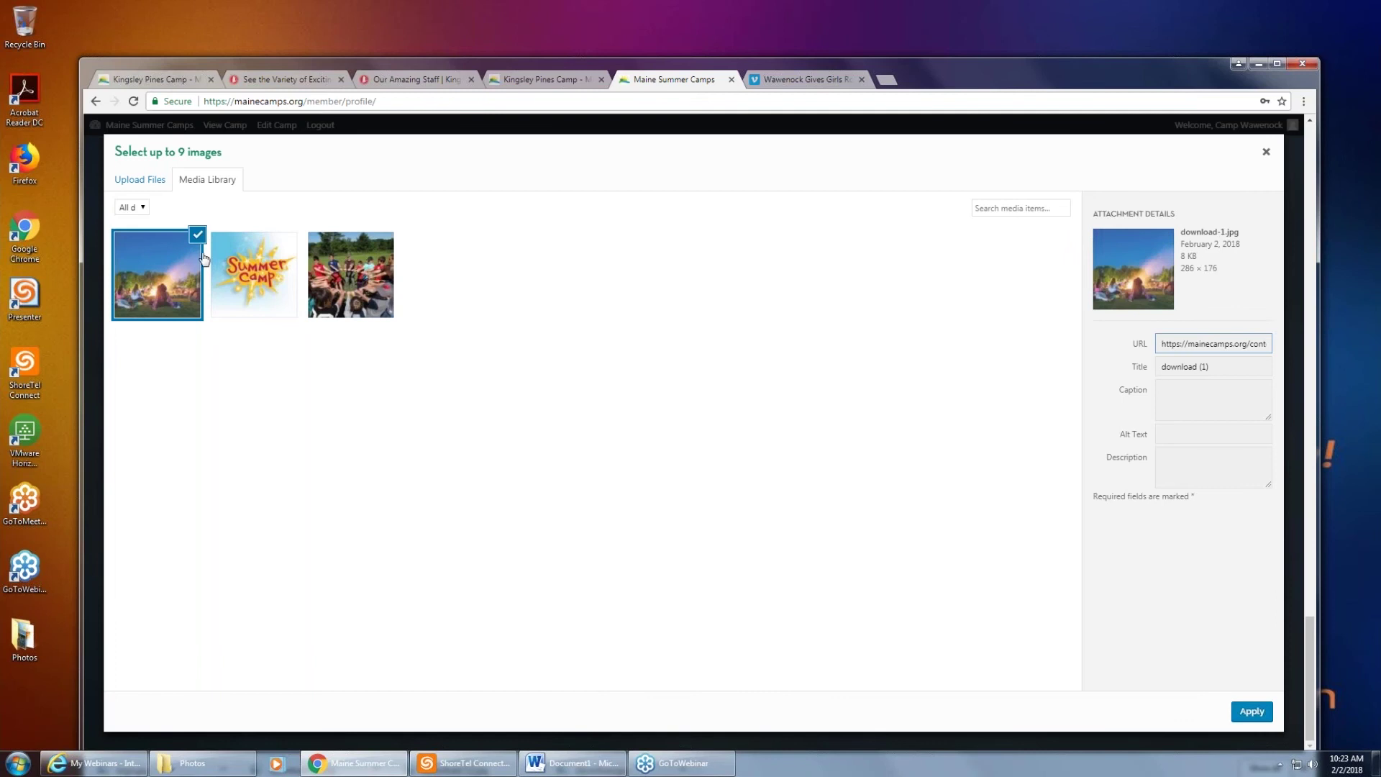
{"action": "left_click", "coordinate": [367, 243]}
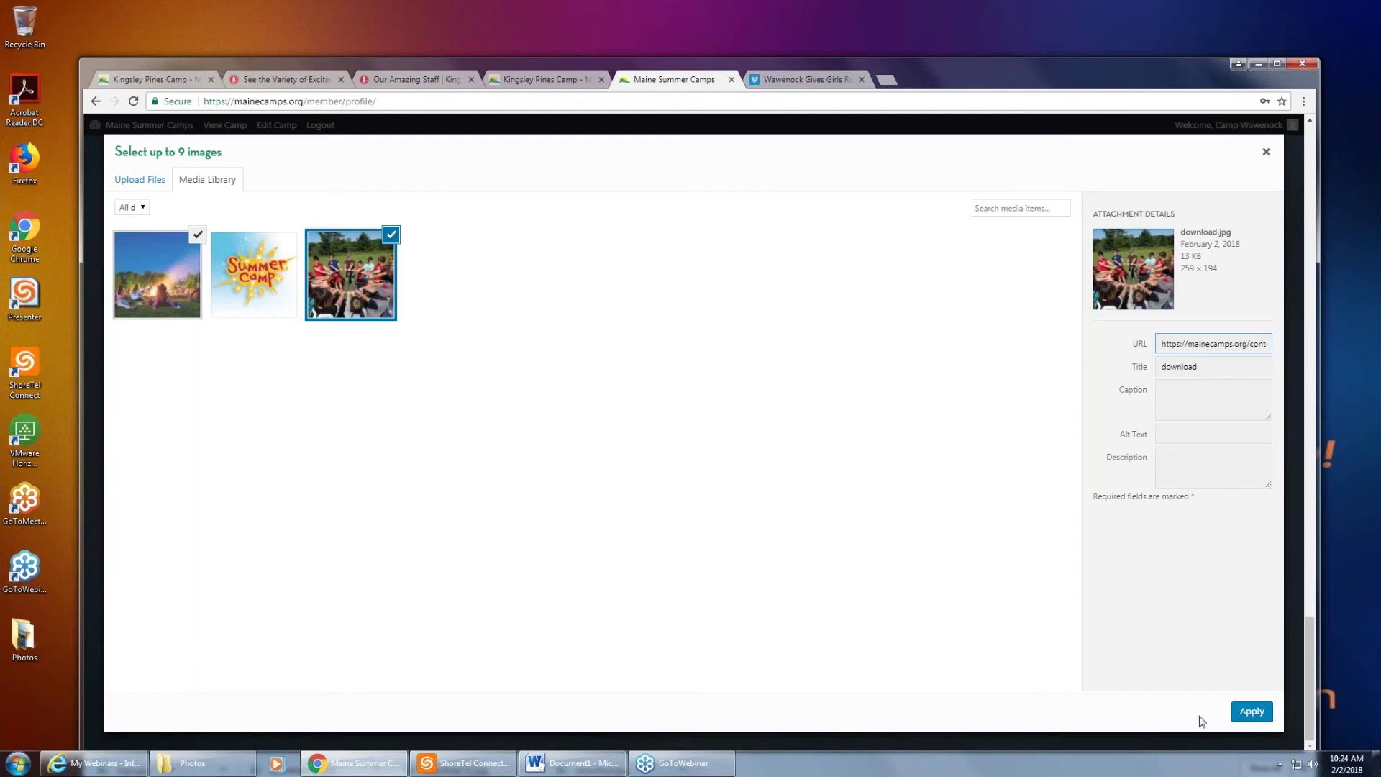
{"action": "left_click", "coordinate": [1250, 712]}
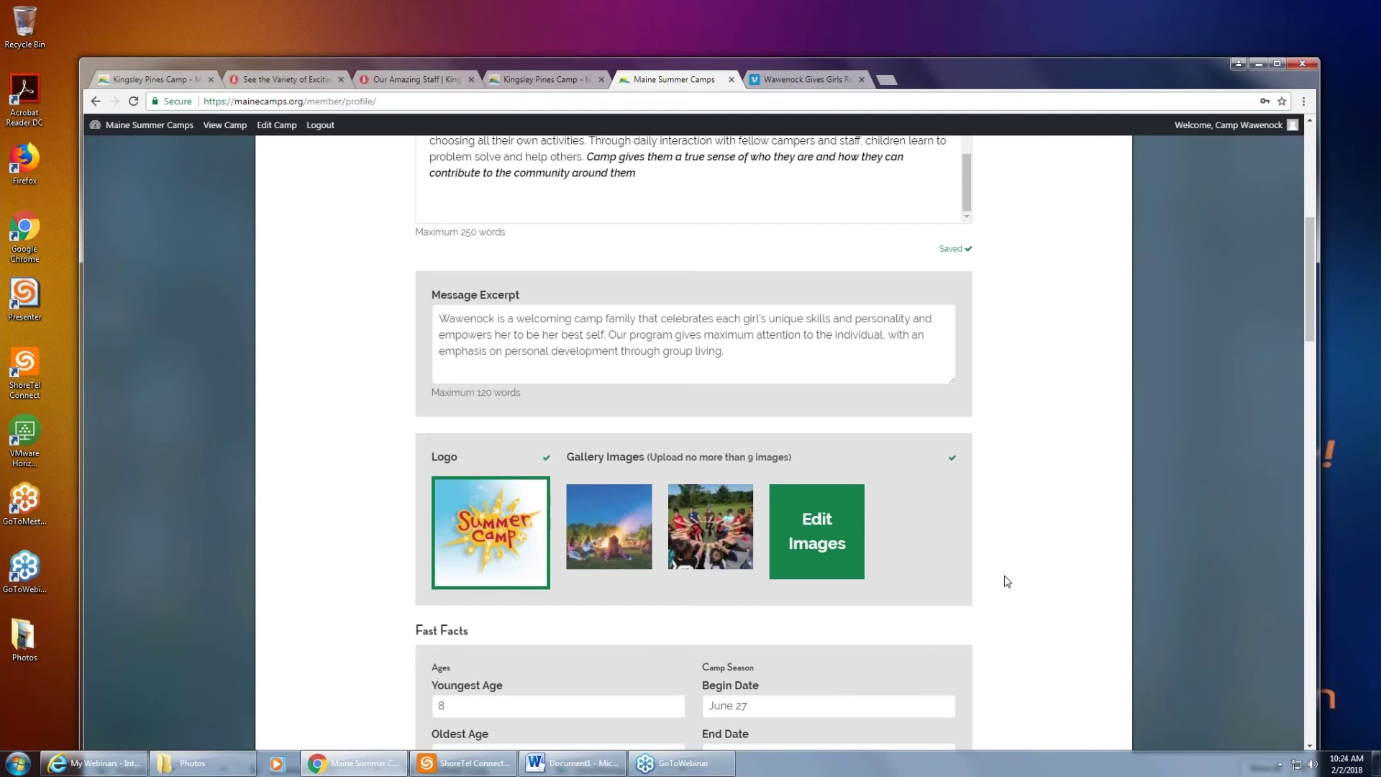
- Append ', 2018' to Begin Date and End Date, giving June 27, 2018 to August 14, 2018
{"action": "scroll", "coordinate": [1007, 581], "scroll_direction": "down", "scroll_amount": 2}
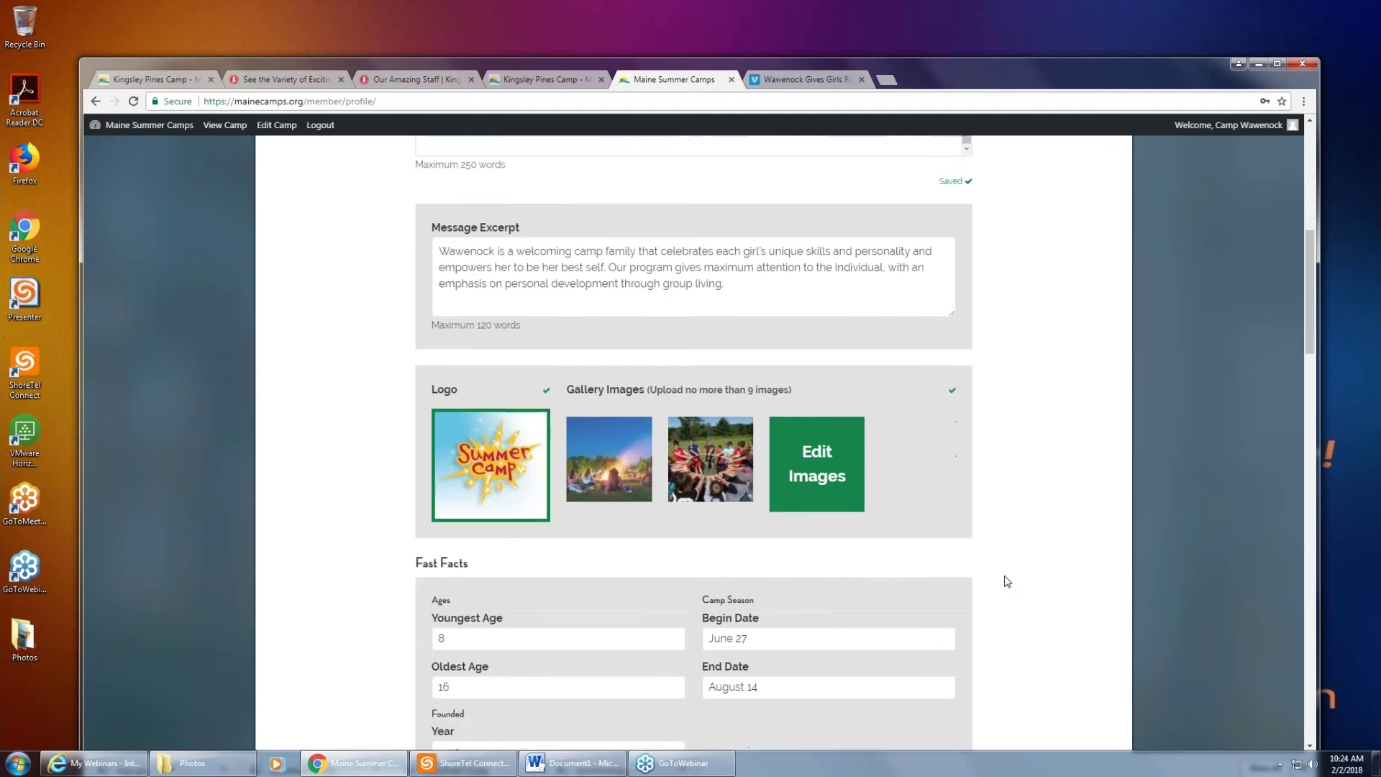
{"action": "scroll", "coordinate": [1048, 518], "scroll_direction": "down", "scroll_amount": 2}
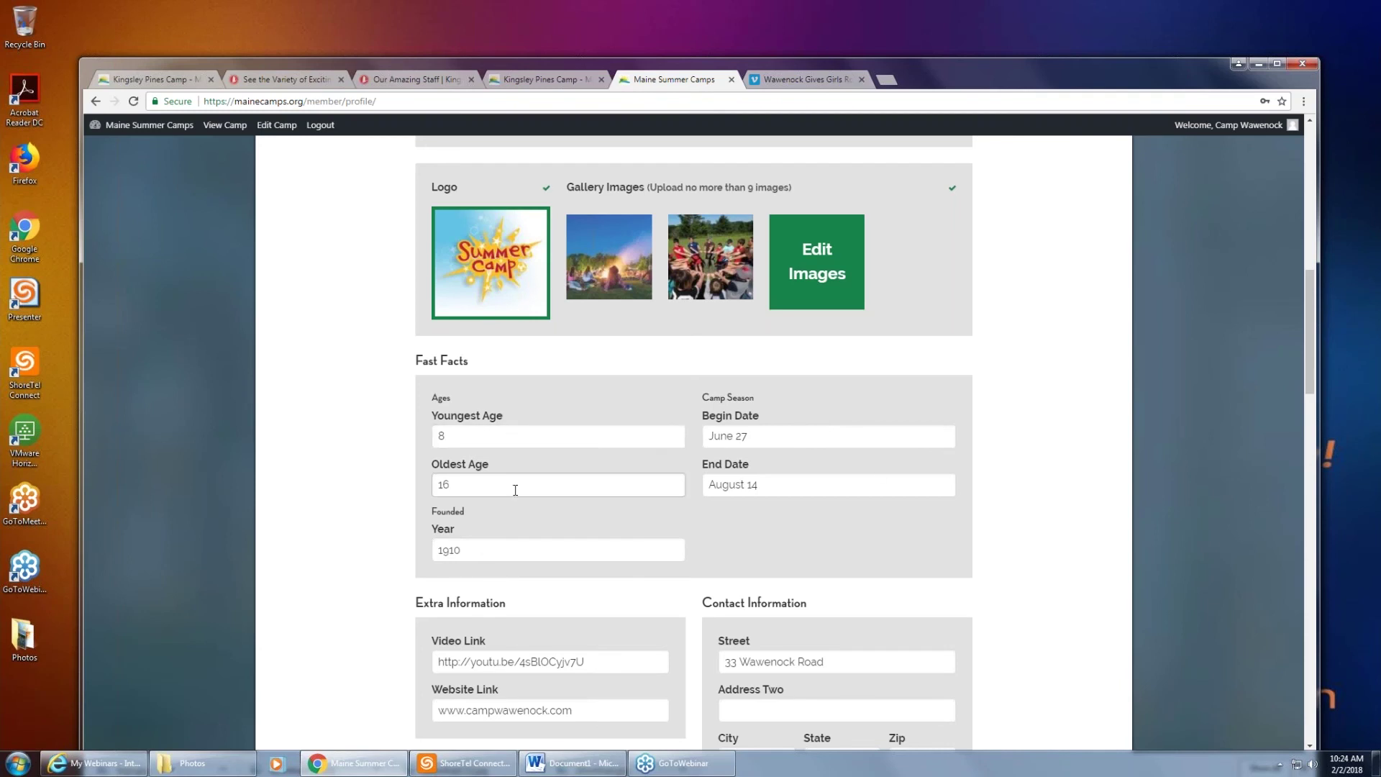
{"action": "left_click", "coordinate": [747, 436]}
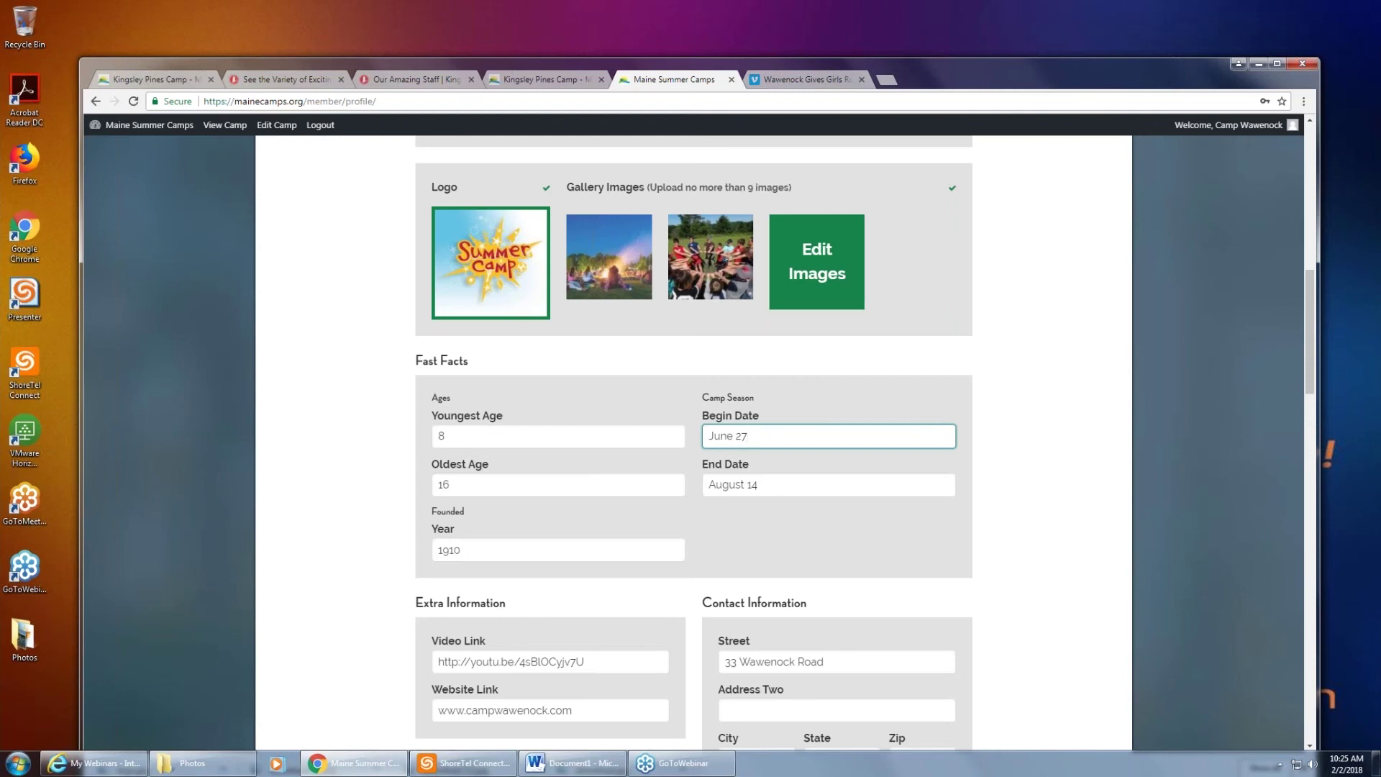
{"action": "type", "text": ",2018"}
{"action": "left_click", "coordinate": [771, 486]}
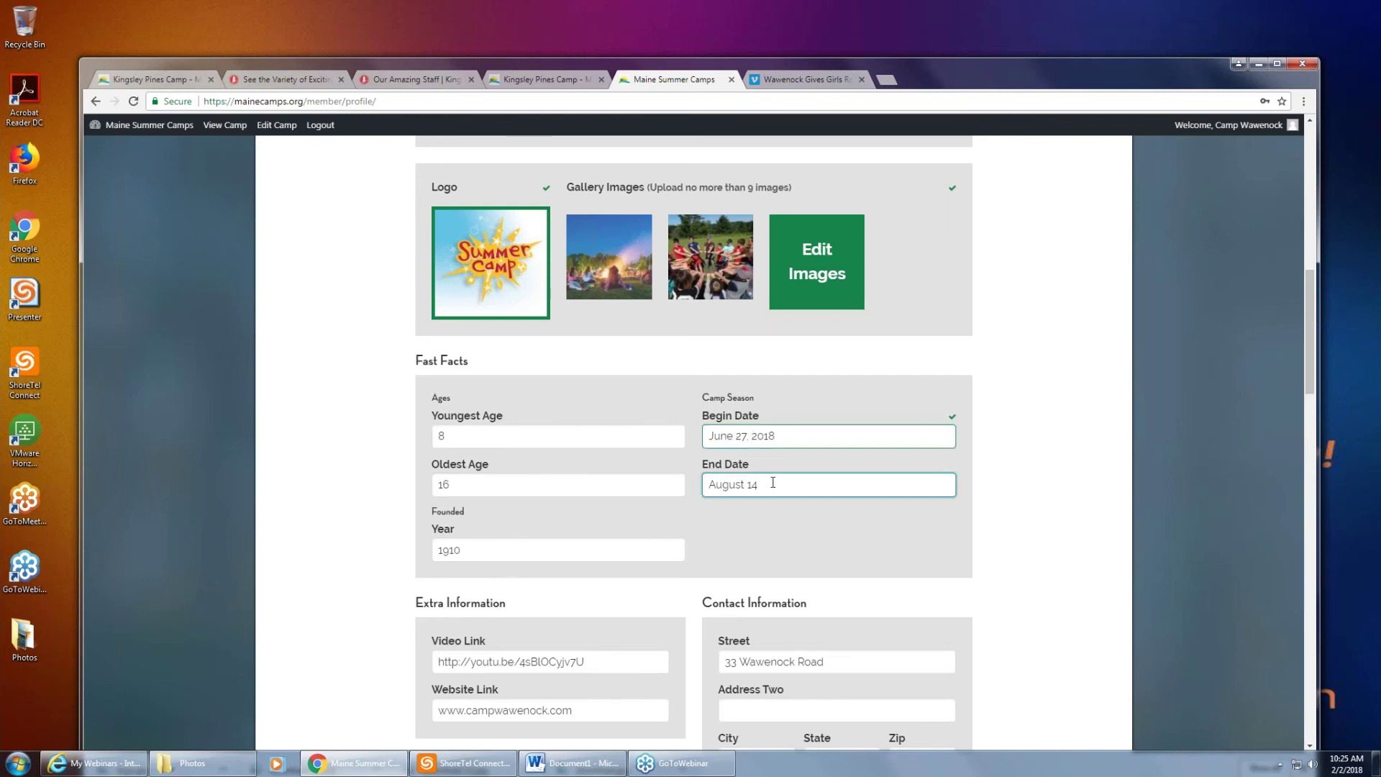
{"action": "type", "text": ", 2018"}
{"action": "scroll", "coordinate": [863, 516], "scroll_direction": "down", "scroll_amount": 4}
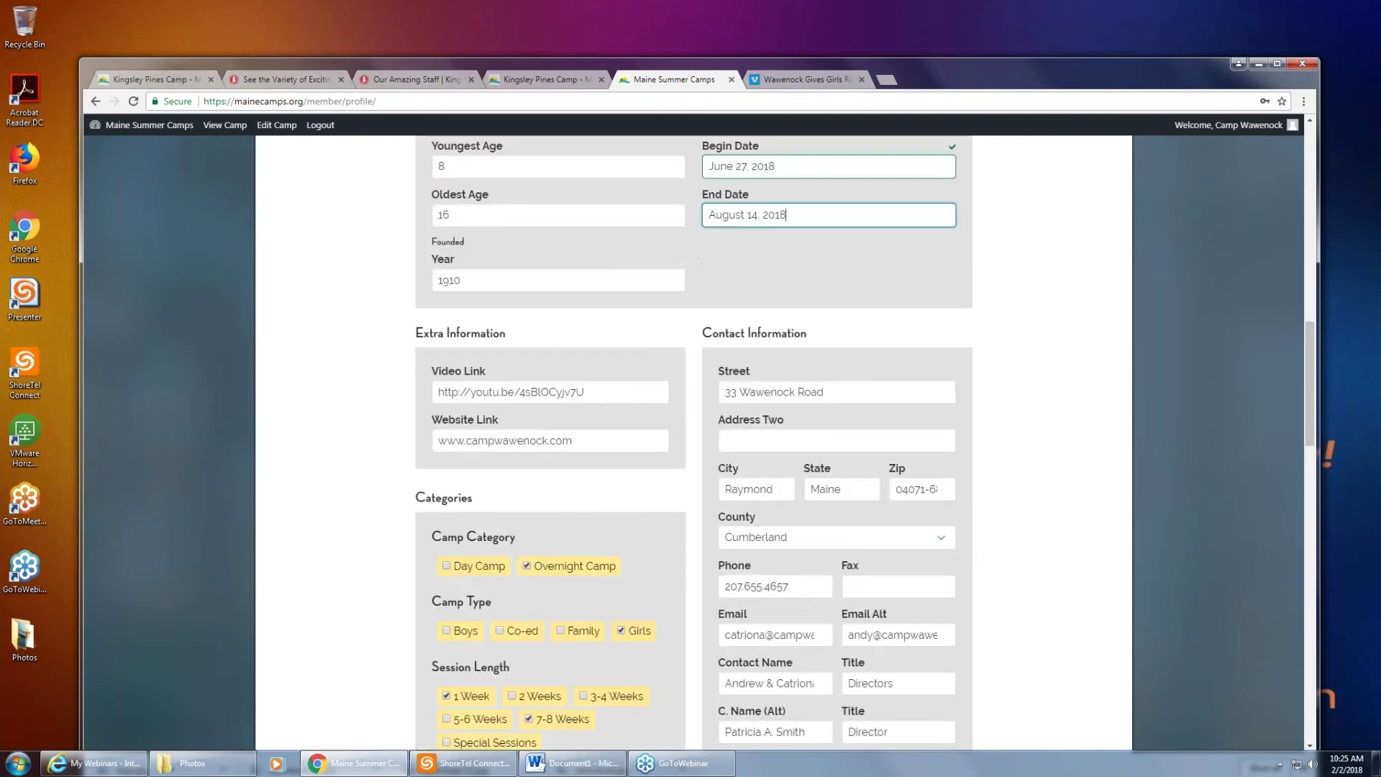
- Delete the old YouTube Video Link and copy the address of the camp's Vimeo video page
{"action": "left_click_drag", "start_coordinate": [656, 391], "coordinate": [438, 391]}
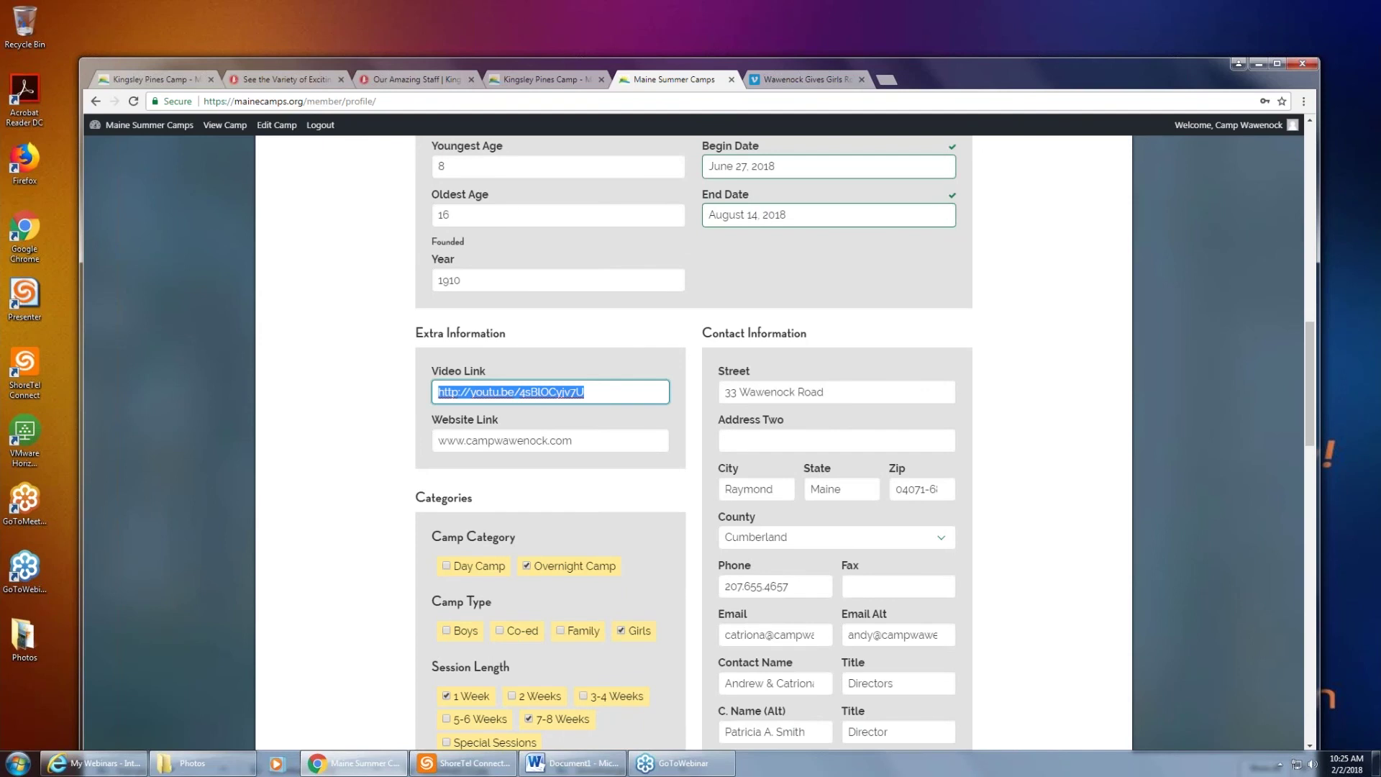
{"action": "key", "text": "BackSpace"}
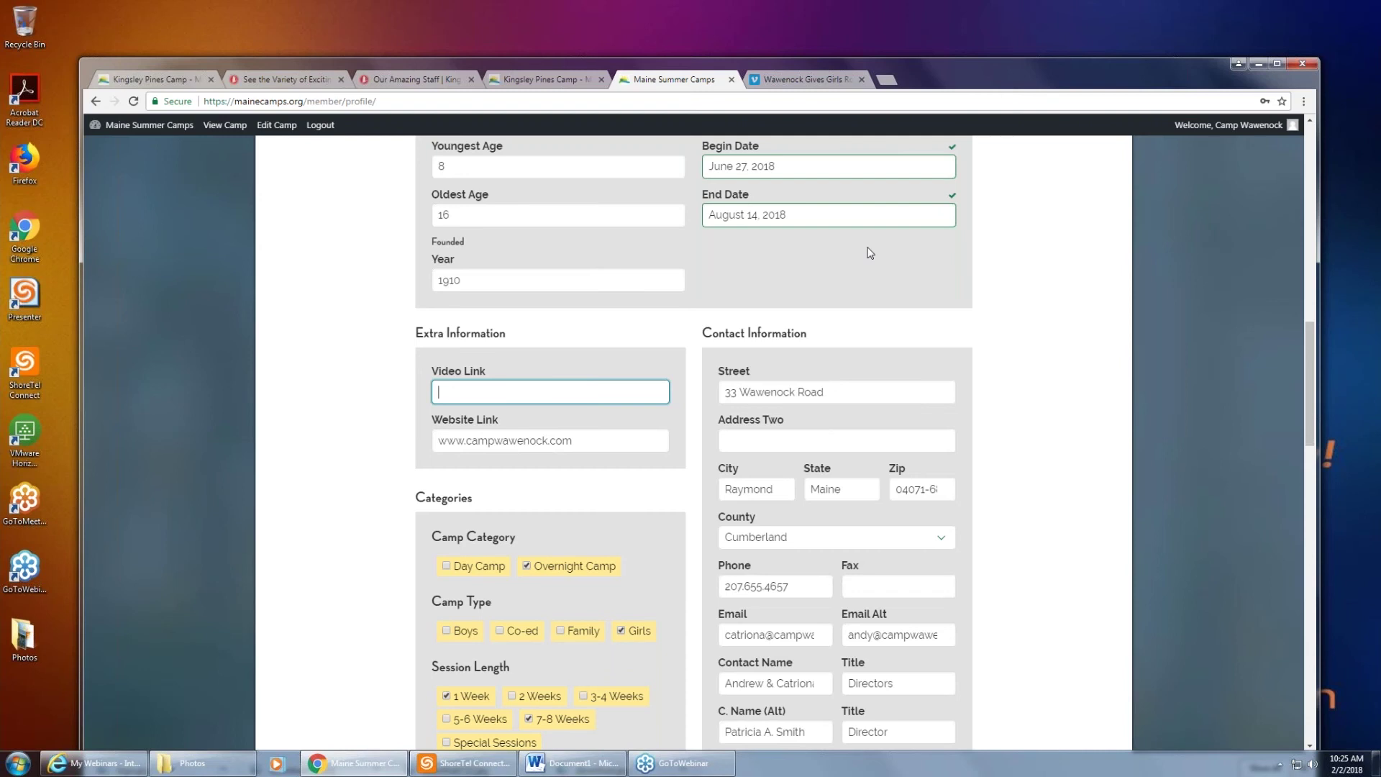
{"action": "left_click", "coordinate": [808, 77]}
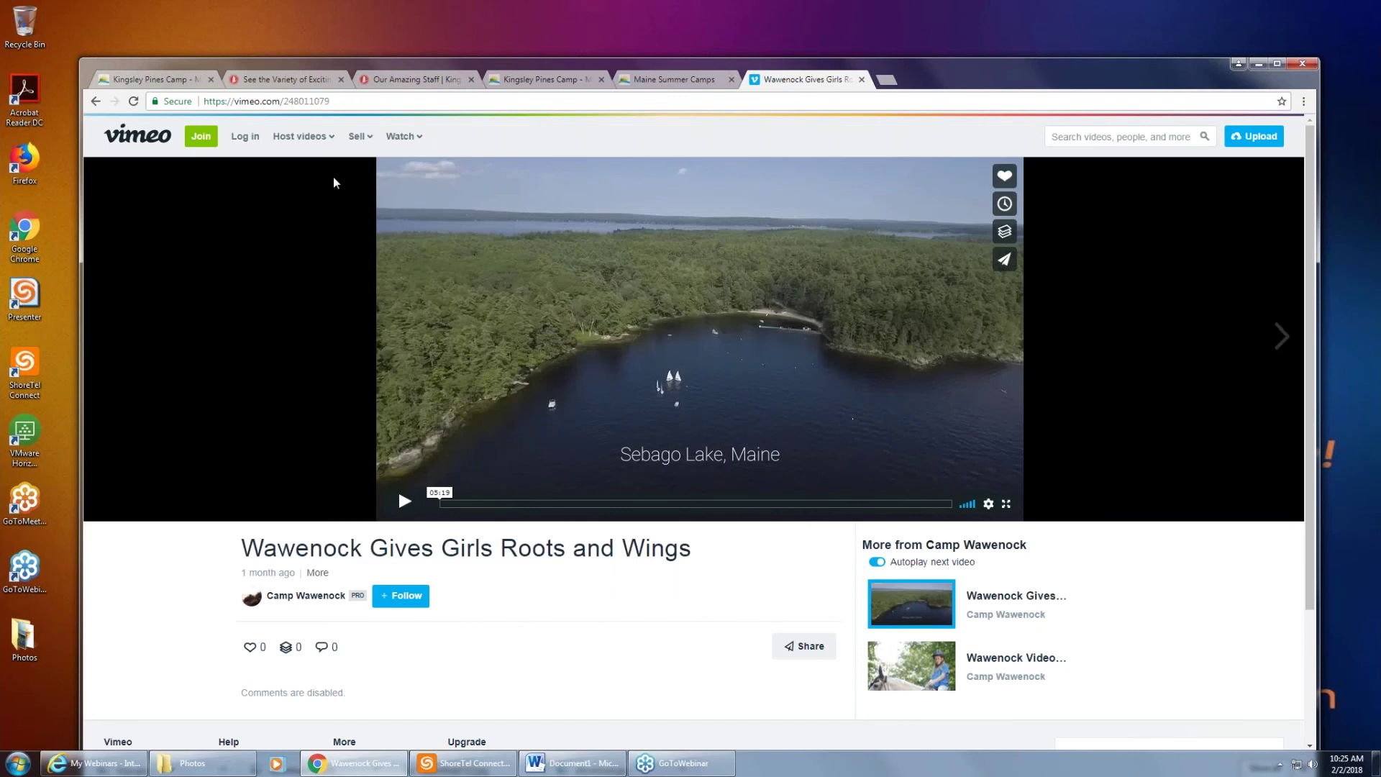
{"action": "mouse_move", "coordinate": [310, 138]}
{"action": "right_click", "coordinate": [298, 102]}
{"action": "left_click", "coordinate": [342, 151]}
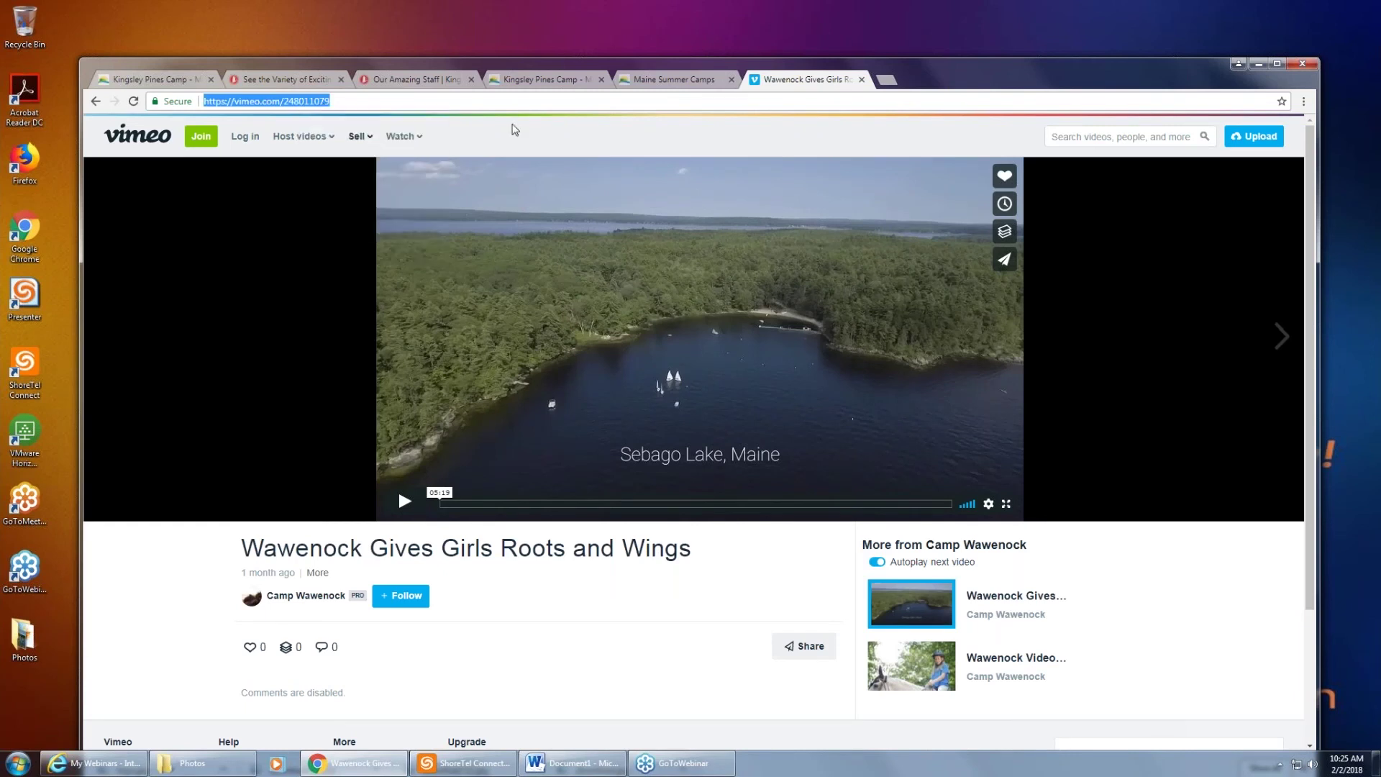
{"action": "left_click", "coordinate": [670, 80]}
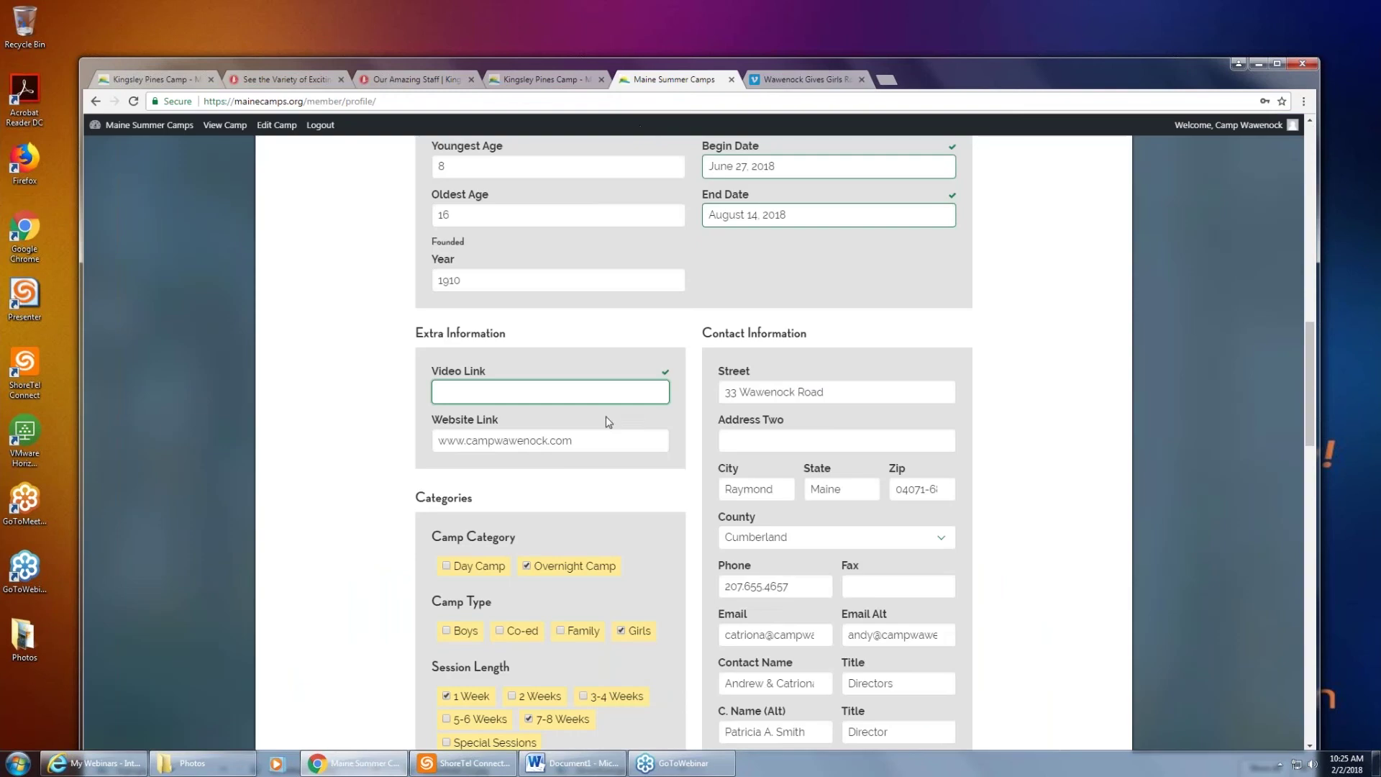
{"action": "right_click", "coordinate": [453, 392]}
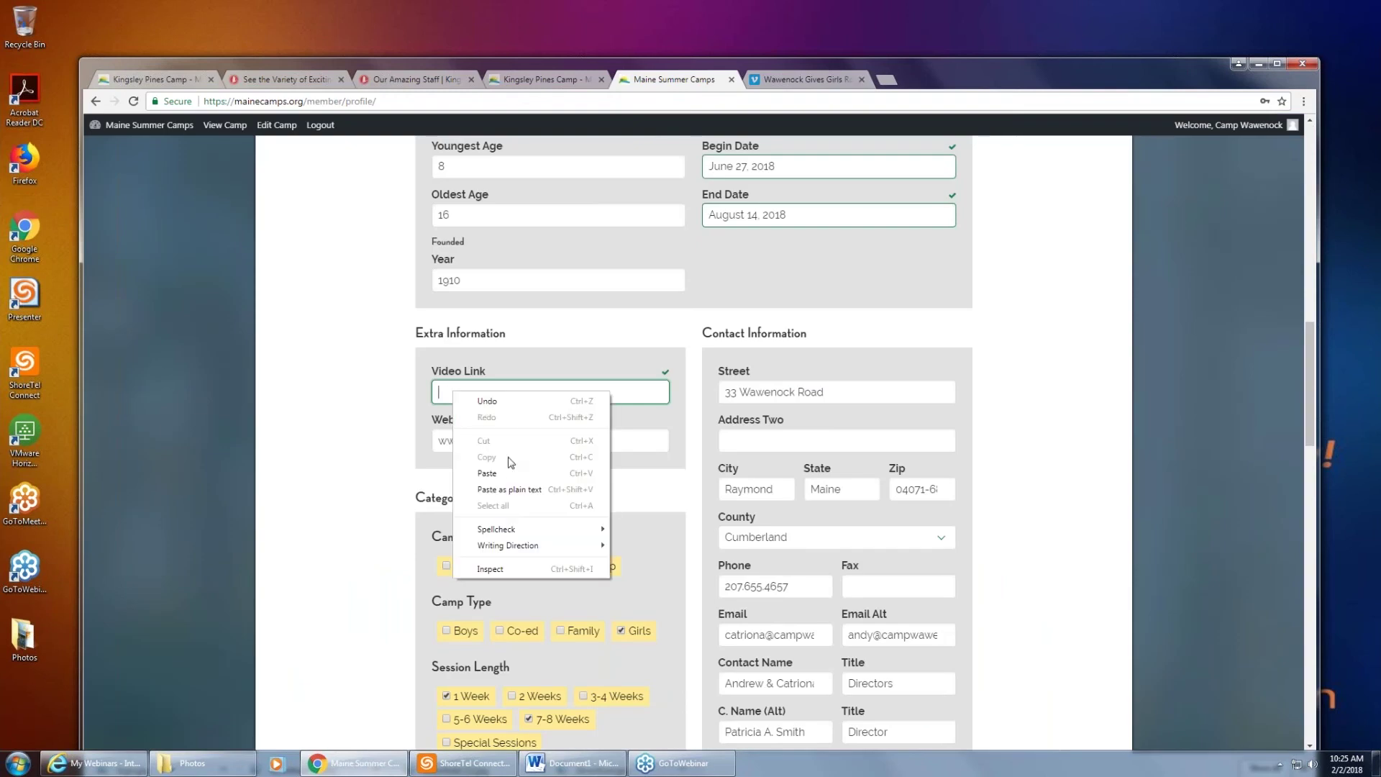
{"action": "left_click", "coordinate": [486, 472]}
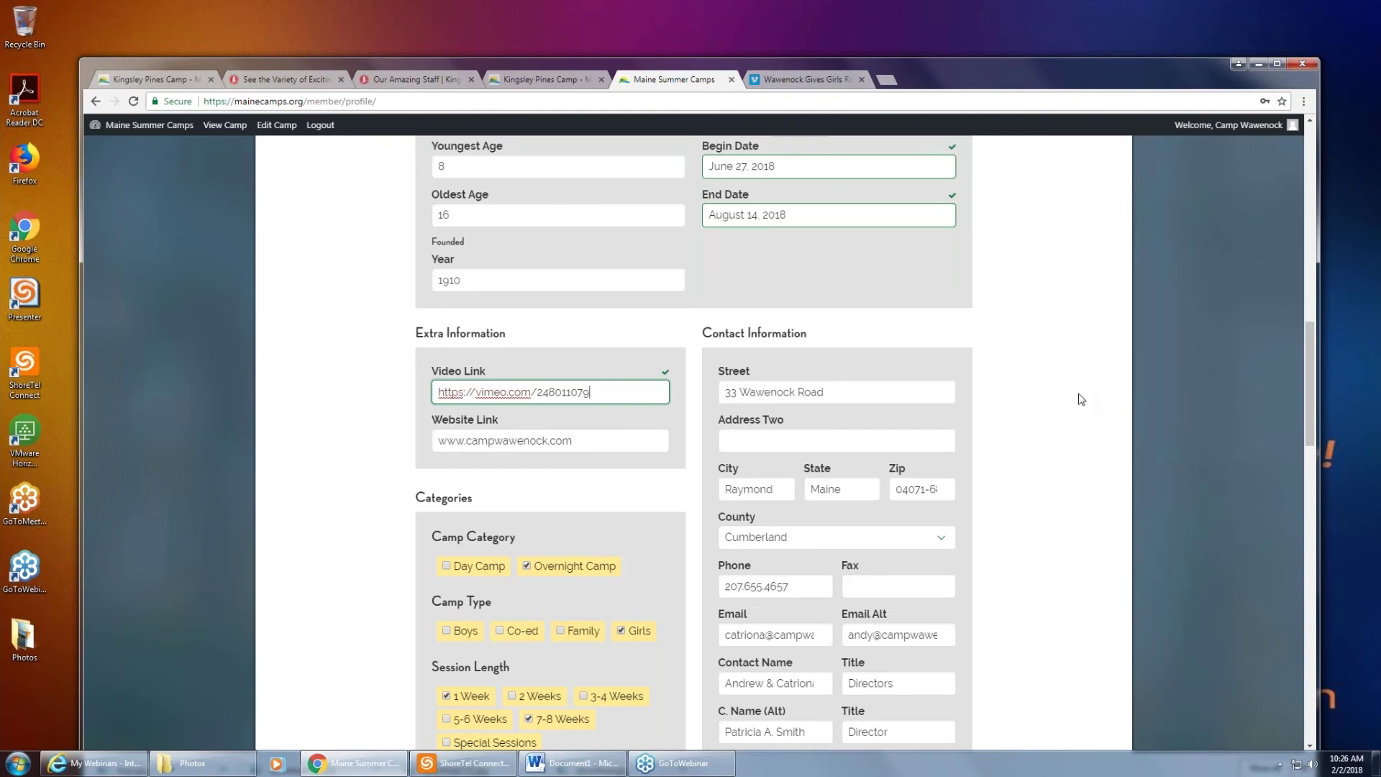
{"action": "scroll", "coordinate": [1081, 399], "scroll_direction": "down", "scroll_amount": 2}
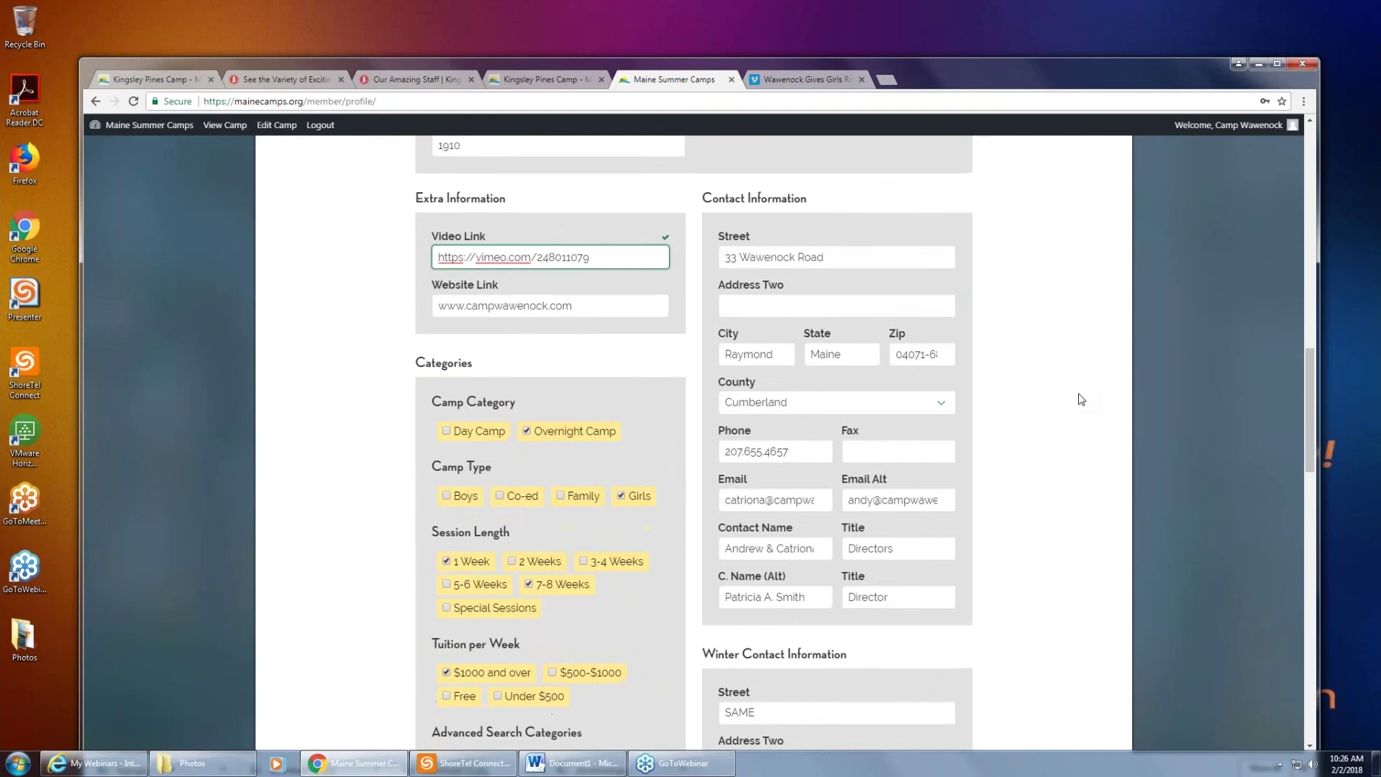
{"action": "scroll", "coordinate": [1081, 399], "scroll_direction": "down", "scroll_amount": 5}
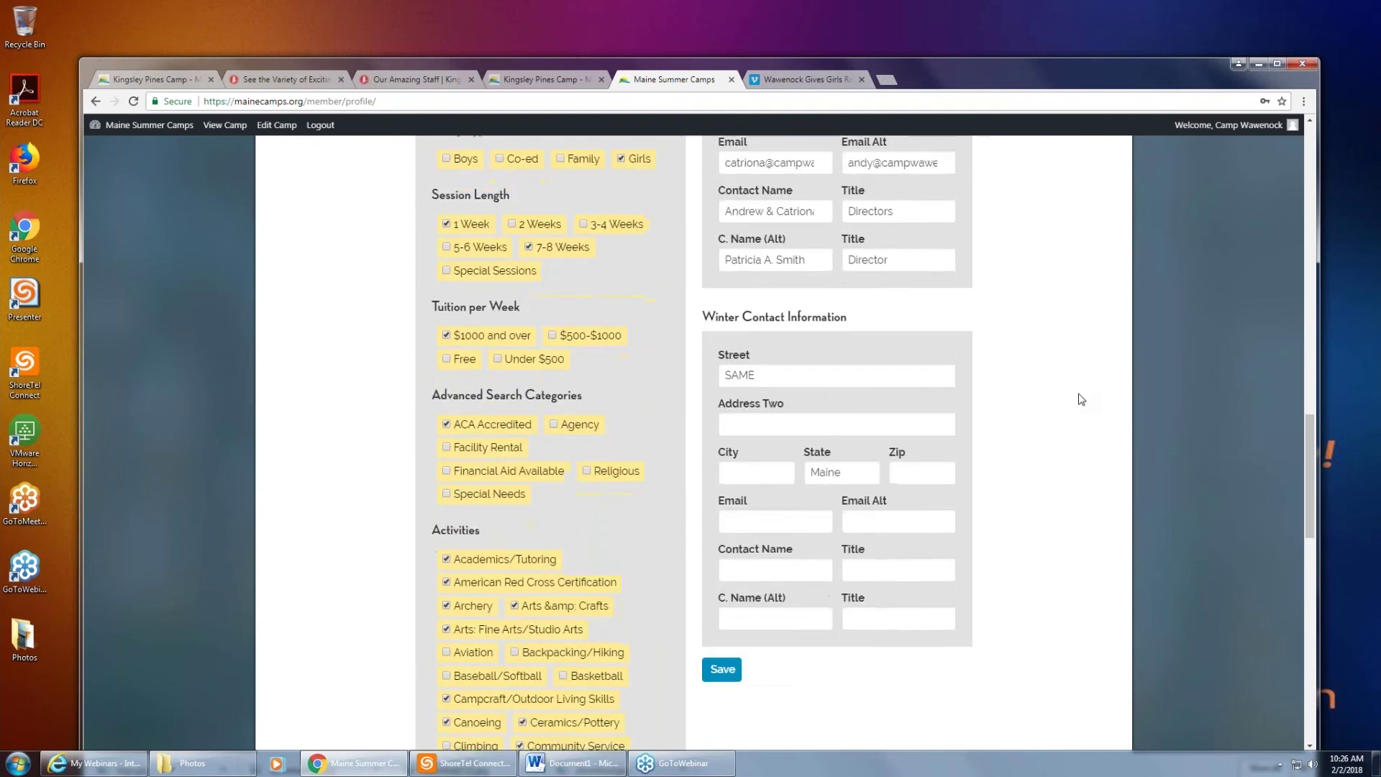
{"action": "scroll", "coordinate": [1081, 399], "scroll_direction": "up", "scroll_amount": 4}
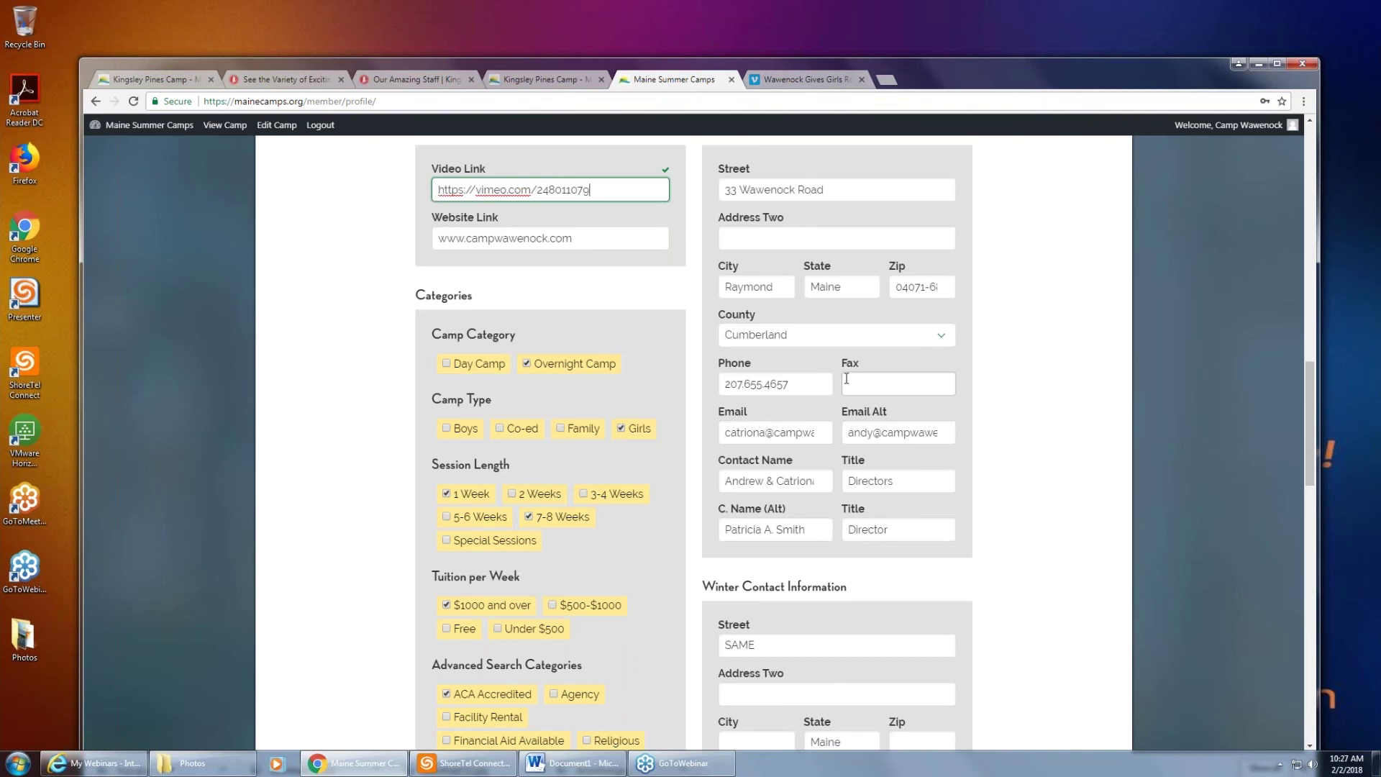
{"action": "scroll", "coordinate": [294, 344], "scroll_direction": "up", "scroll_amount": 2}
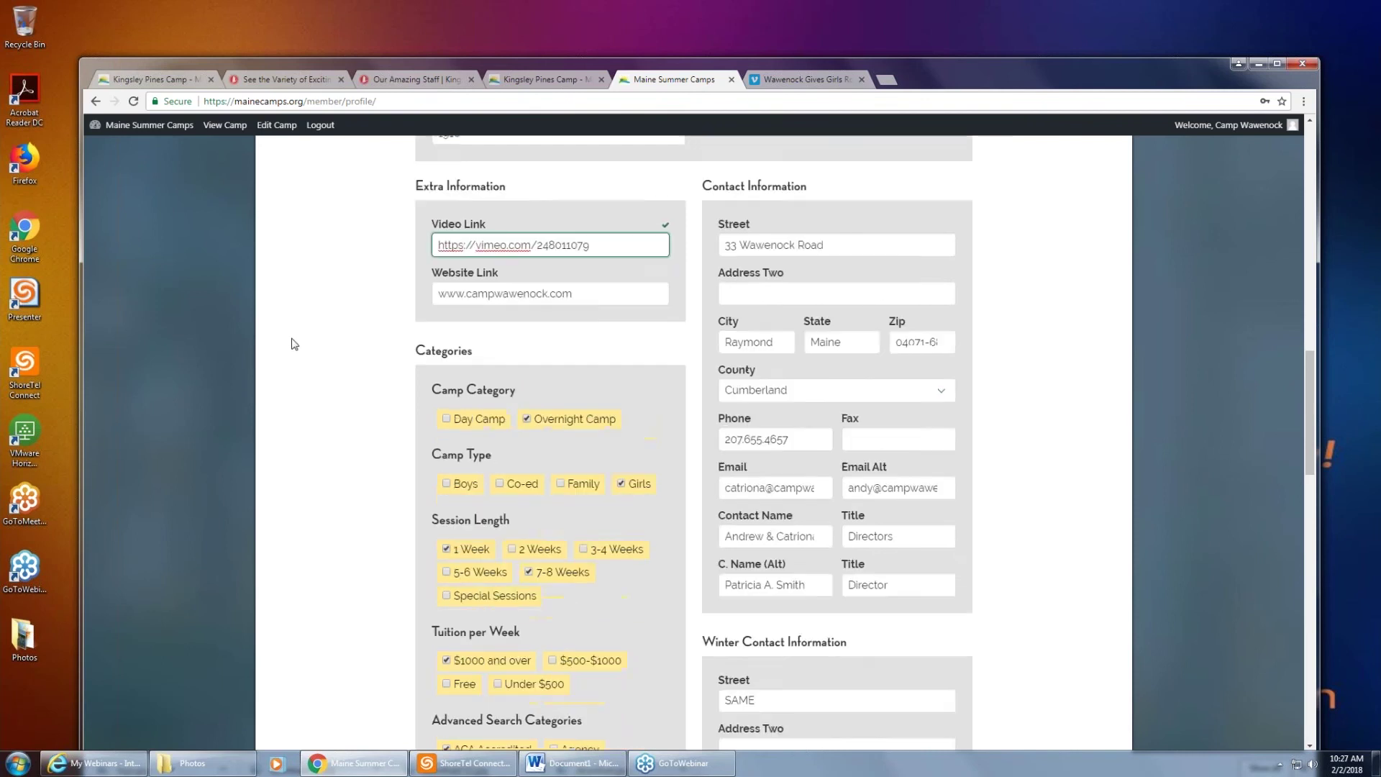
{"action": "scroll", "coordinate": [294, 344], "scroll_direction": "down", "scroll_amount": 2}
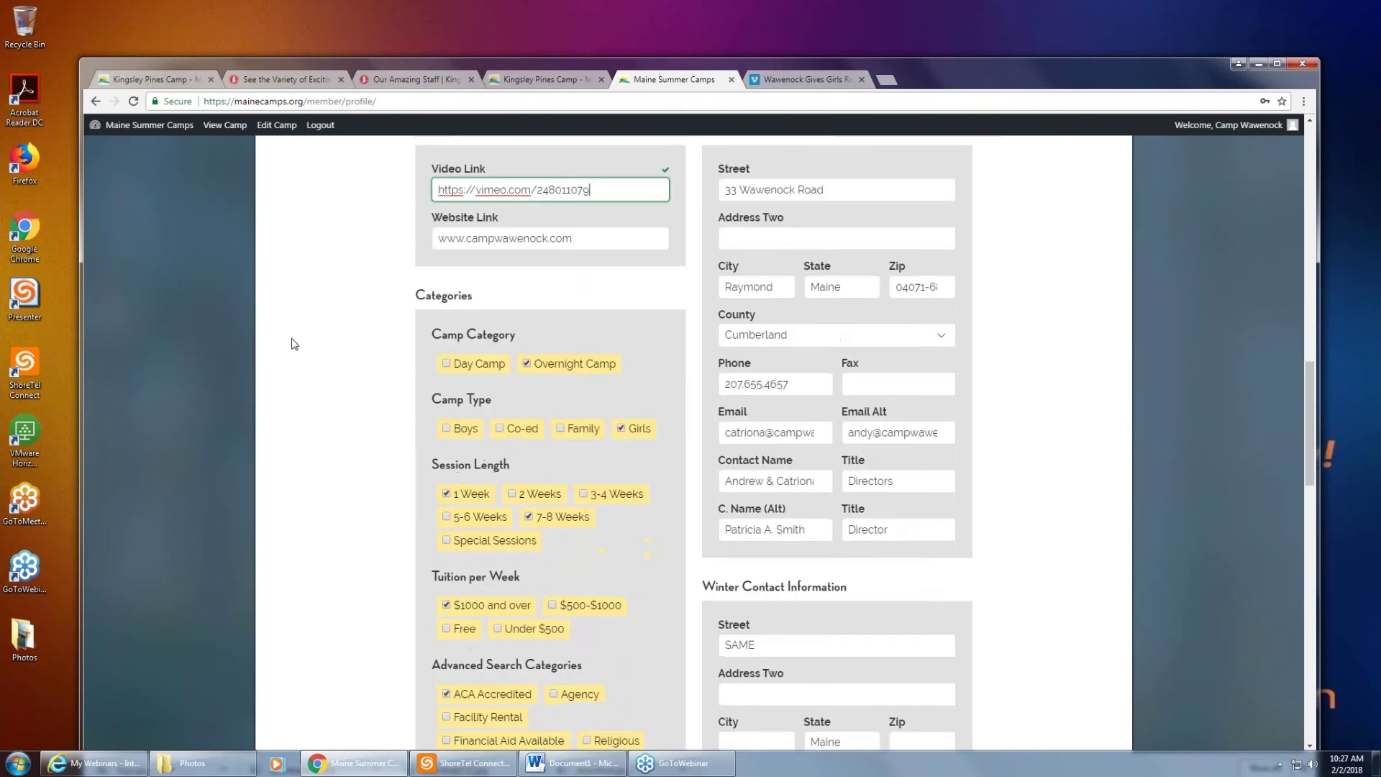
{"action": "scroll", "coordinate": [294, 344], "scroll_direction": "down", "scroll_amount": 2}
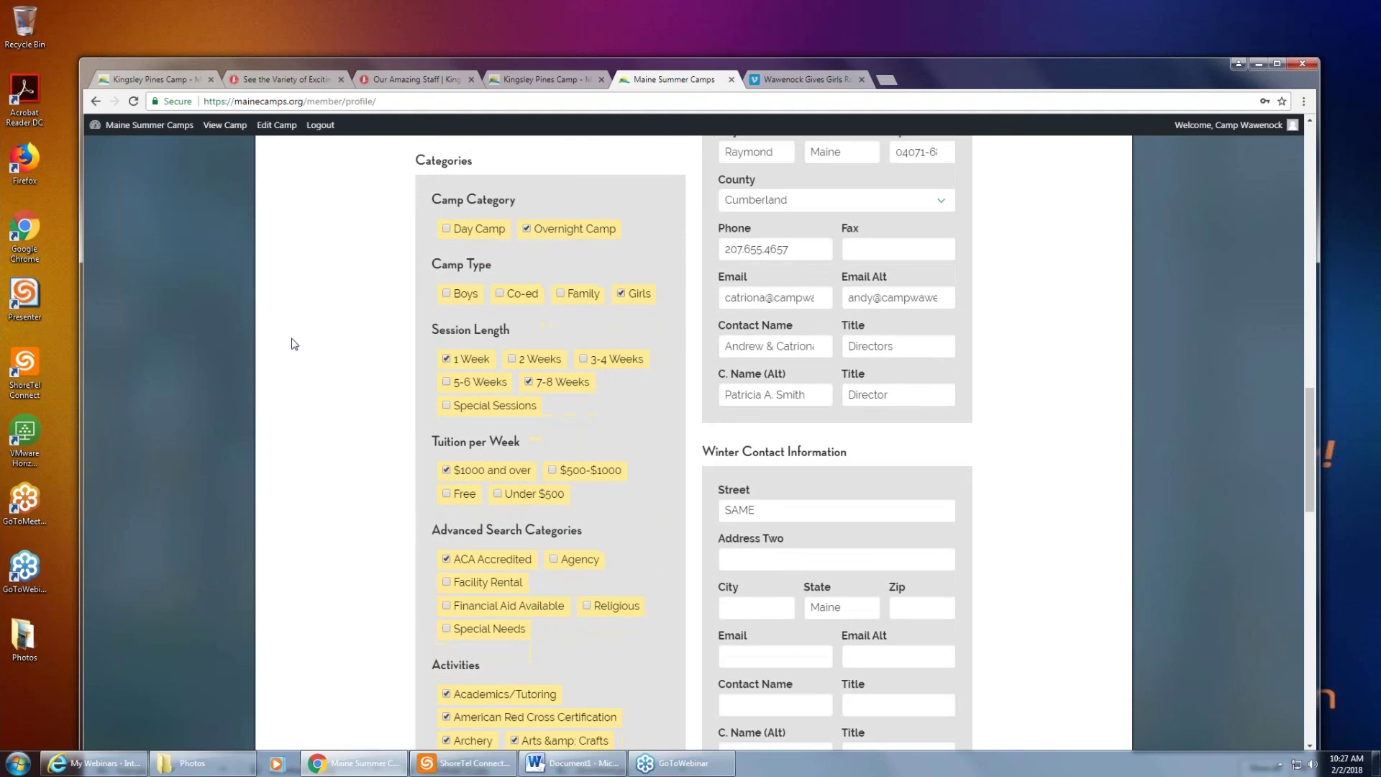
{"action": "scroll", "coordinate": [294, 344], "scroll_direction": "up", "scroll_amount": 2}
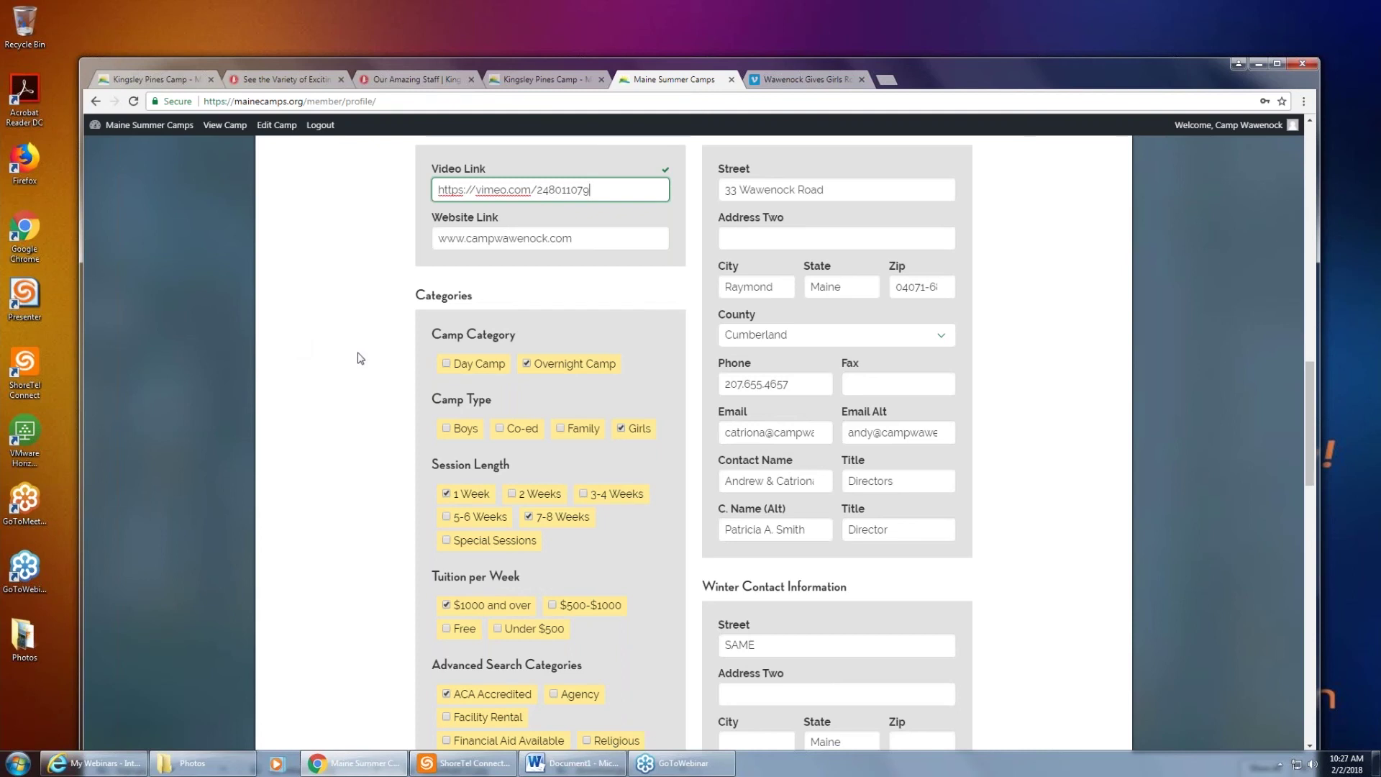
- Tick Day Camp, Family, 2 Weeks and 3-4 Weeks in Categories, then review the form
{"action": "left_click", "coordinate": [448, 365]}
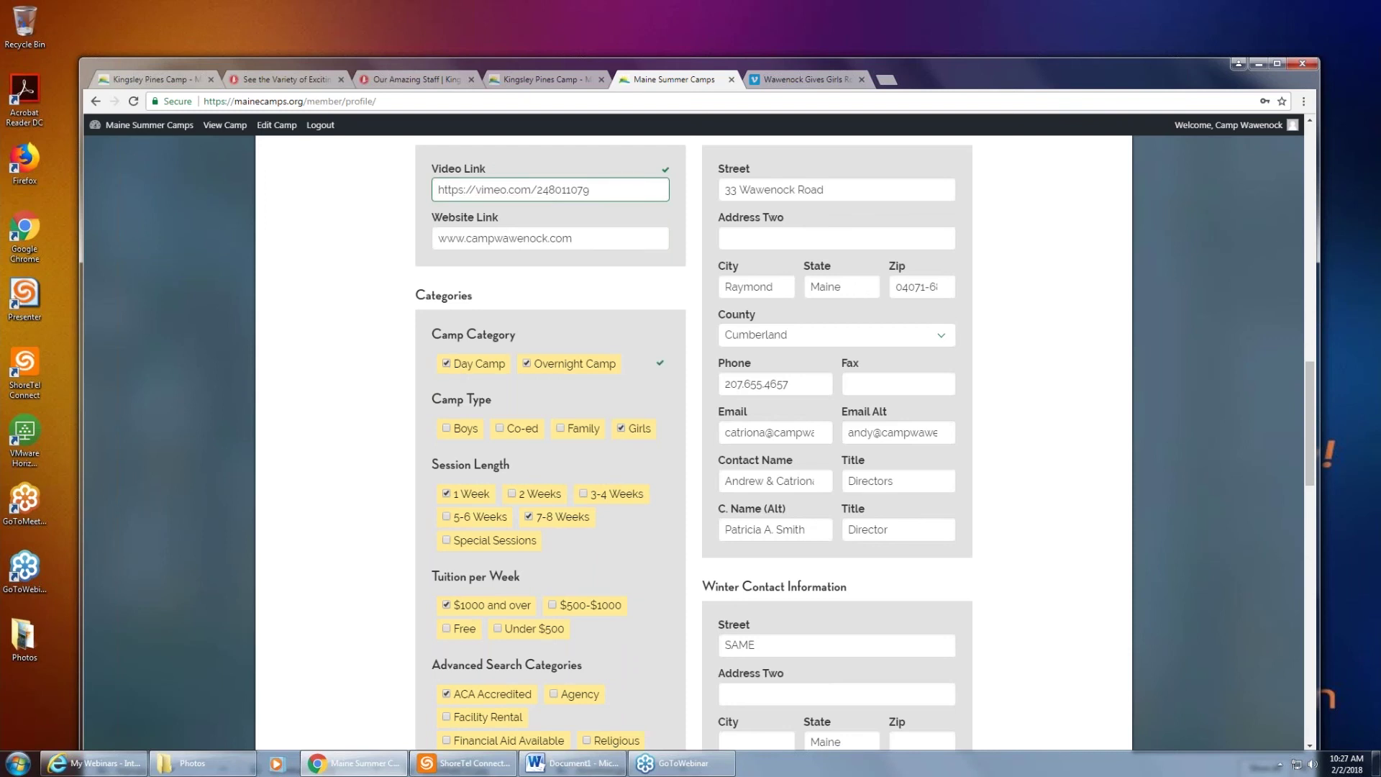
{"action": "left_click", "coordinate": [559, 431]}
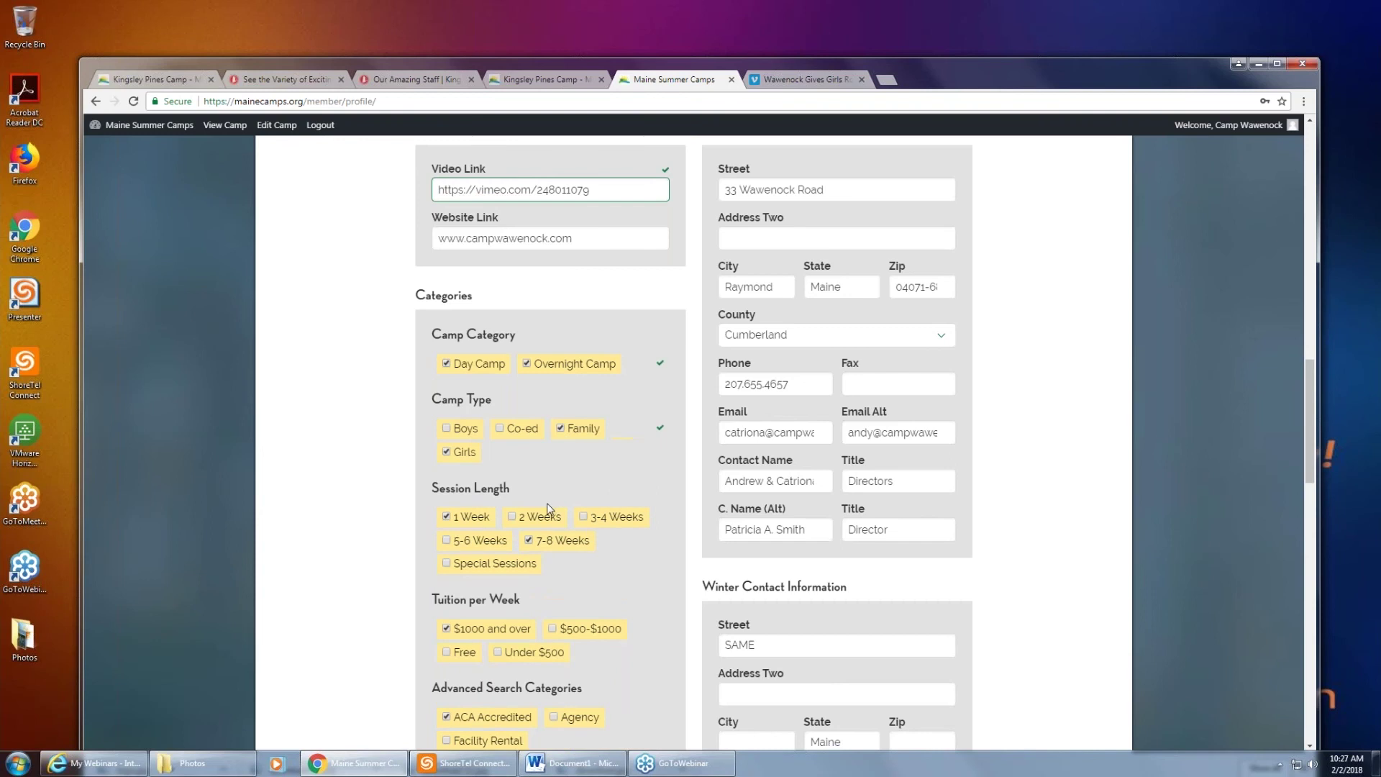
{"action": "left_click", "coordinate": [509, 523]}
{"action": "left_click", "coordinate": [585, 518]}
{"action": "scroll", "coordinate": [582, 576], "scroll_direction": "down", "scroll_amount": 1}
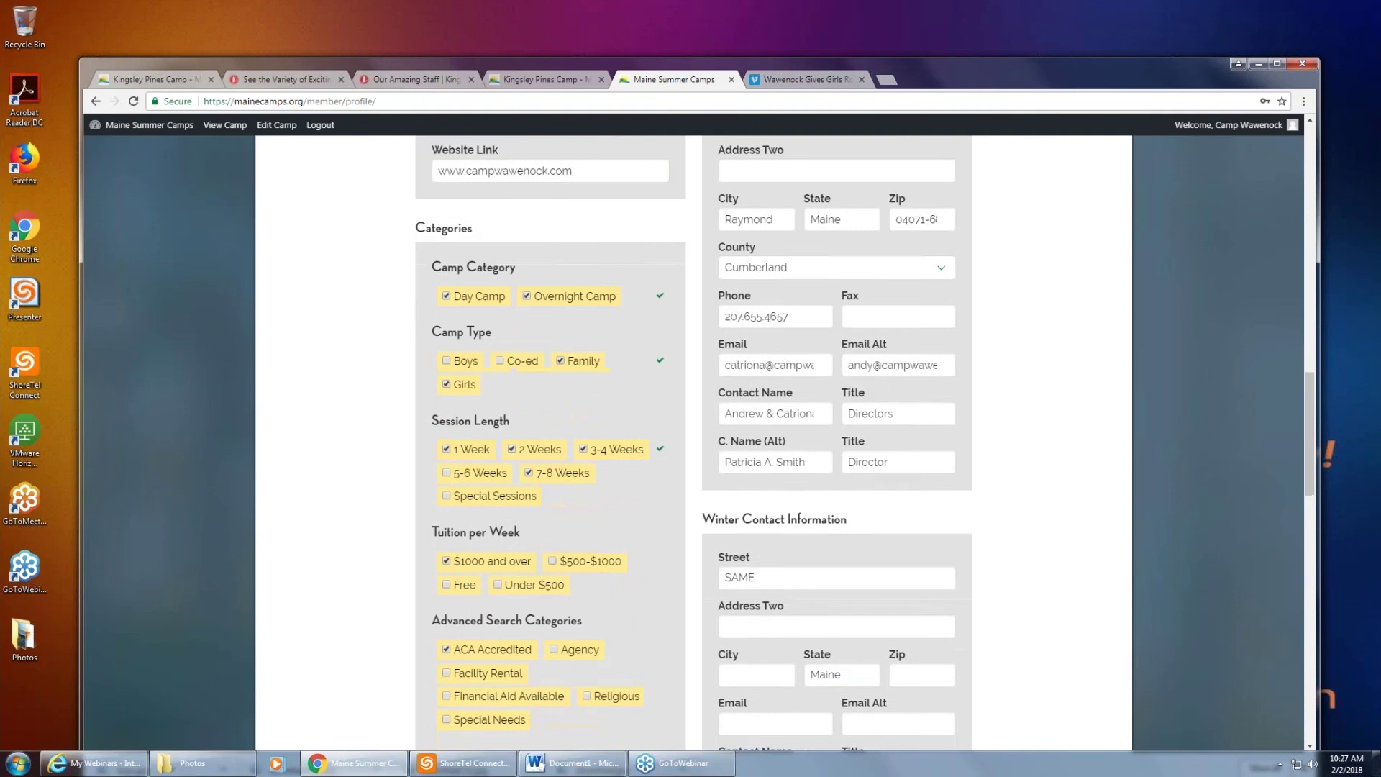
{"action": "scroll", "coordinate": [694, 442], "scroll_direction": "down", "scroll_amount": 1}
{"action": "scroll", "coordinate": [568, 400], "scroll_direction": "down", "scroll_amount": 1}
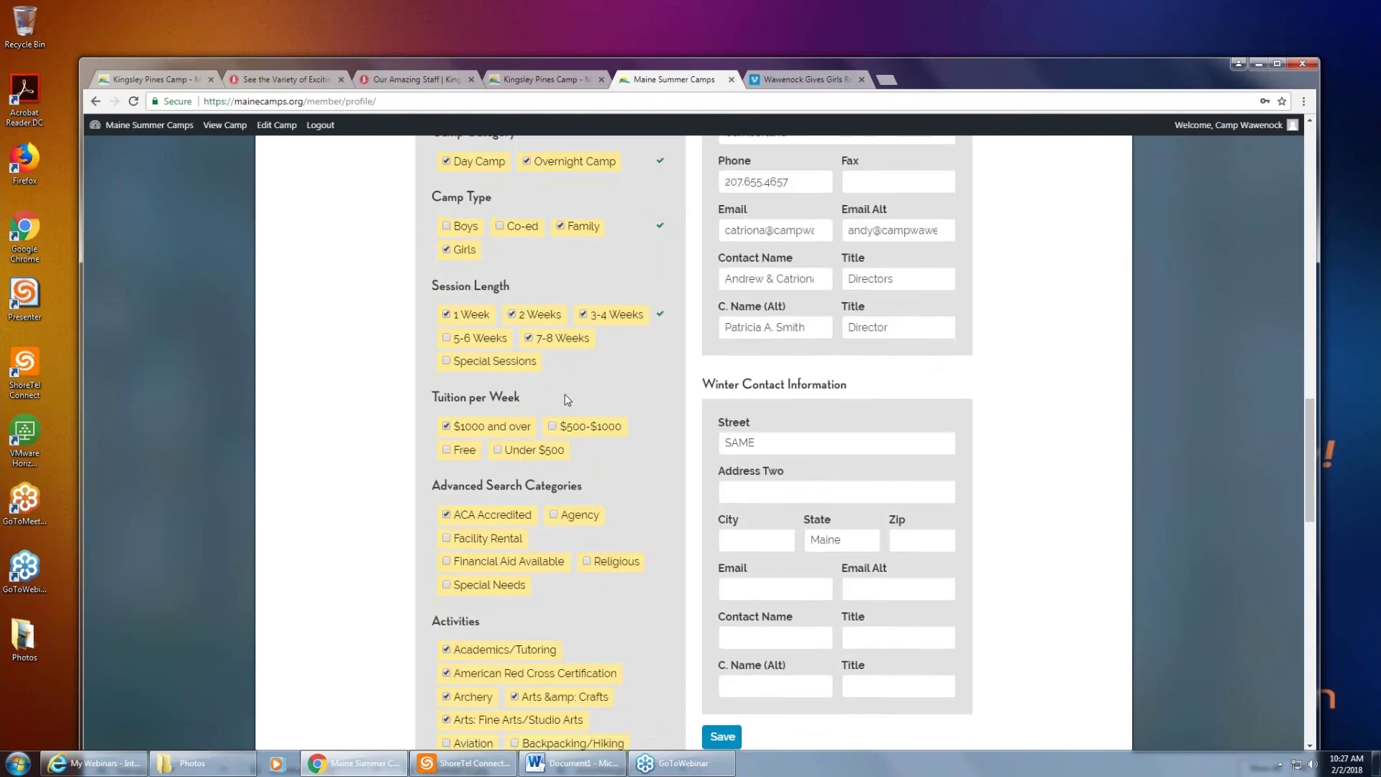
{"action": "scroll", "coordinate": [385, 346], "scroll_direction": "up", "scroll_amount": 4}
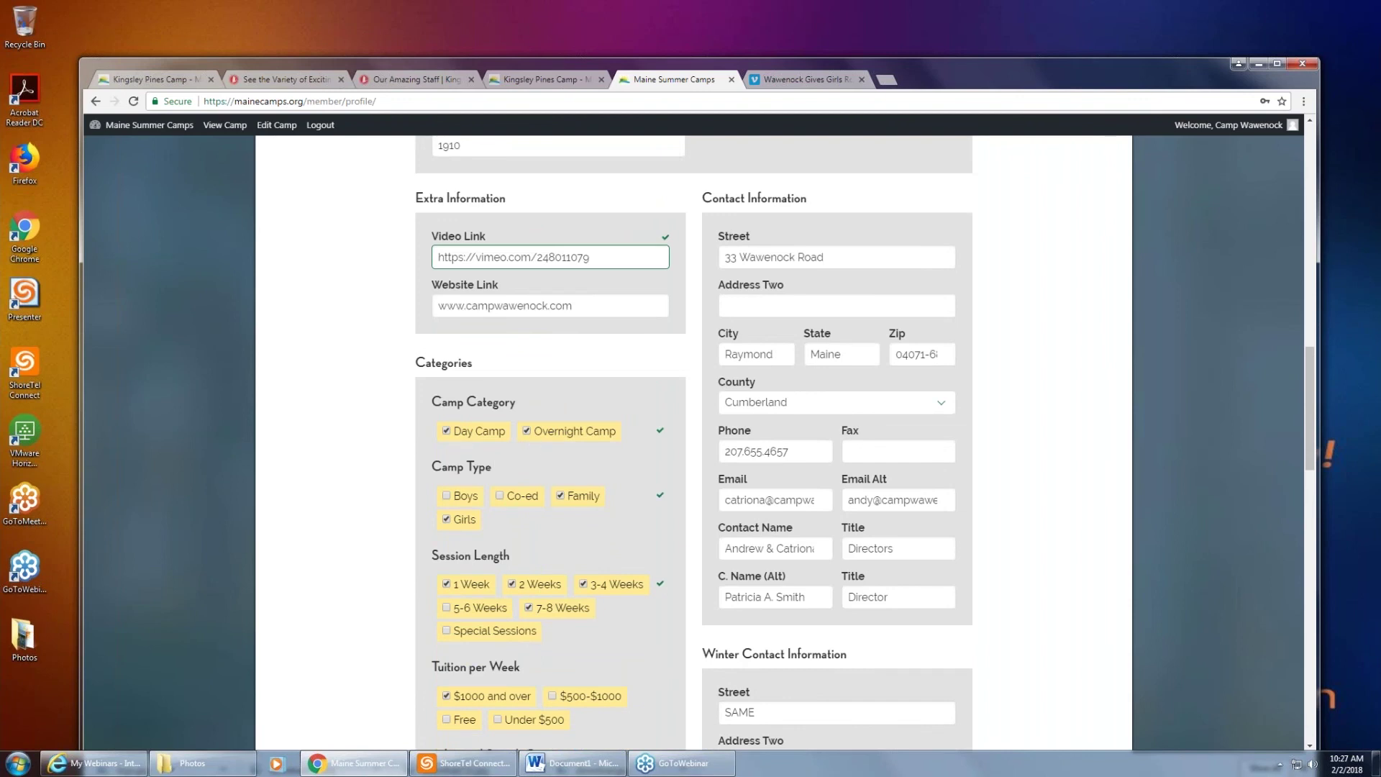
{"action": "scroll", "coordinate": [694, 432], "scroll_direction": "down", "scroll_amount": 4}
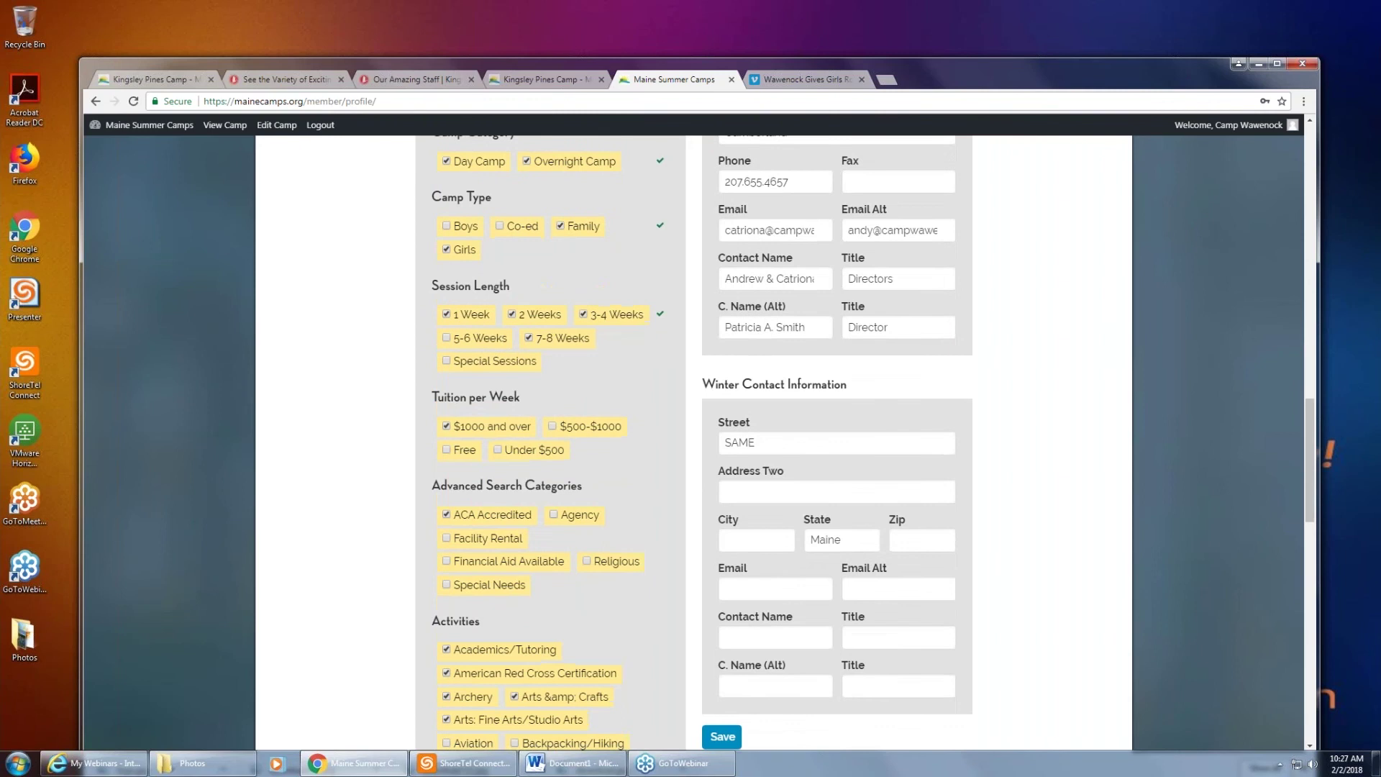
{"action": "scroll", "coordinate": [694, 431], "scroll_direction": "down", "scroll_amount": 3}
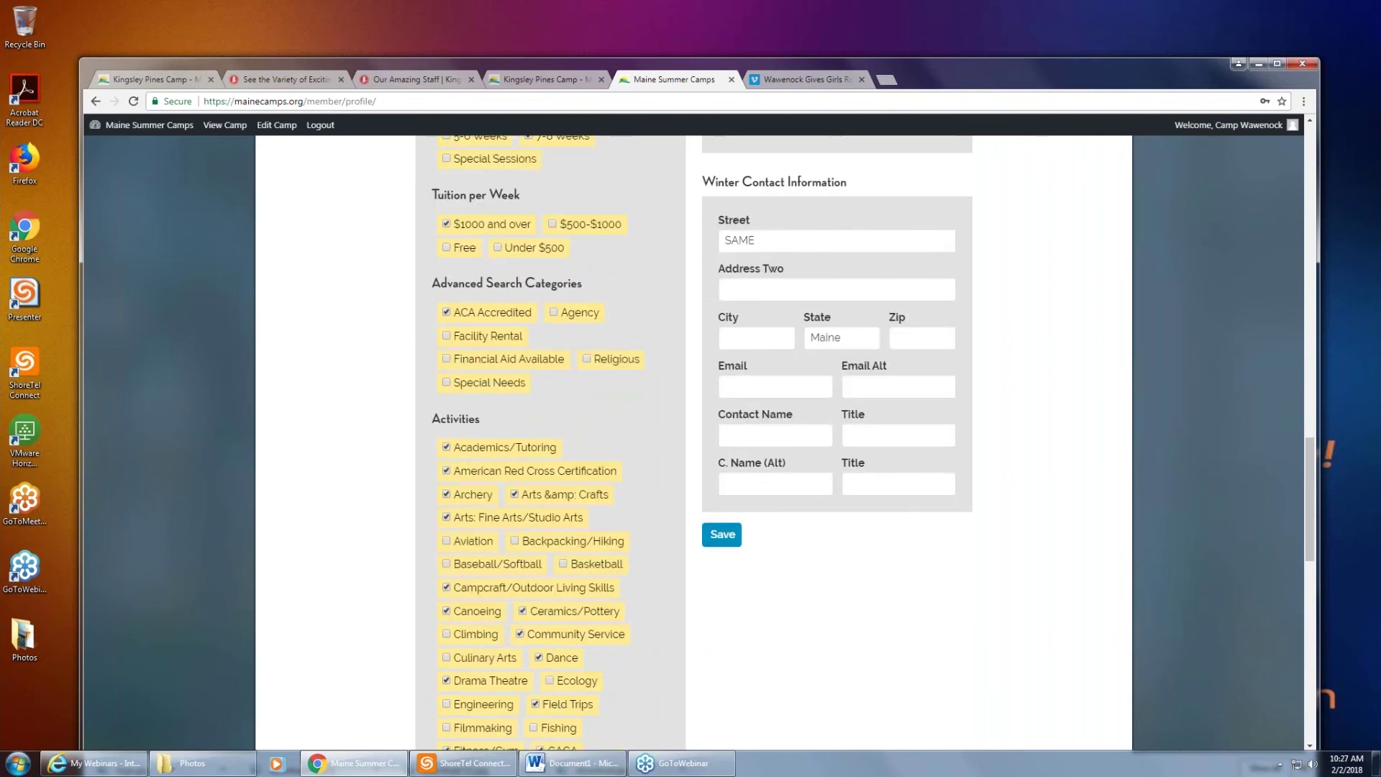
{"action": "scroll", "coordinate": [694, 432], "scroll_direction": "up", "scroll_amount": 3}
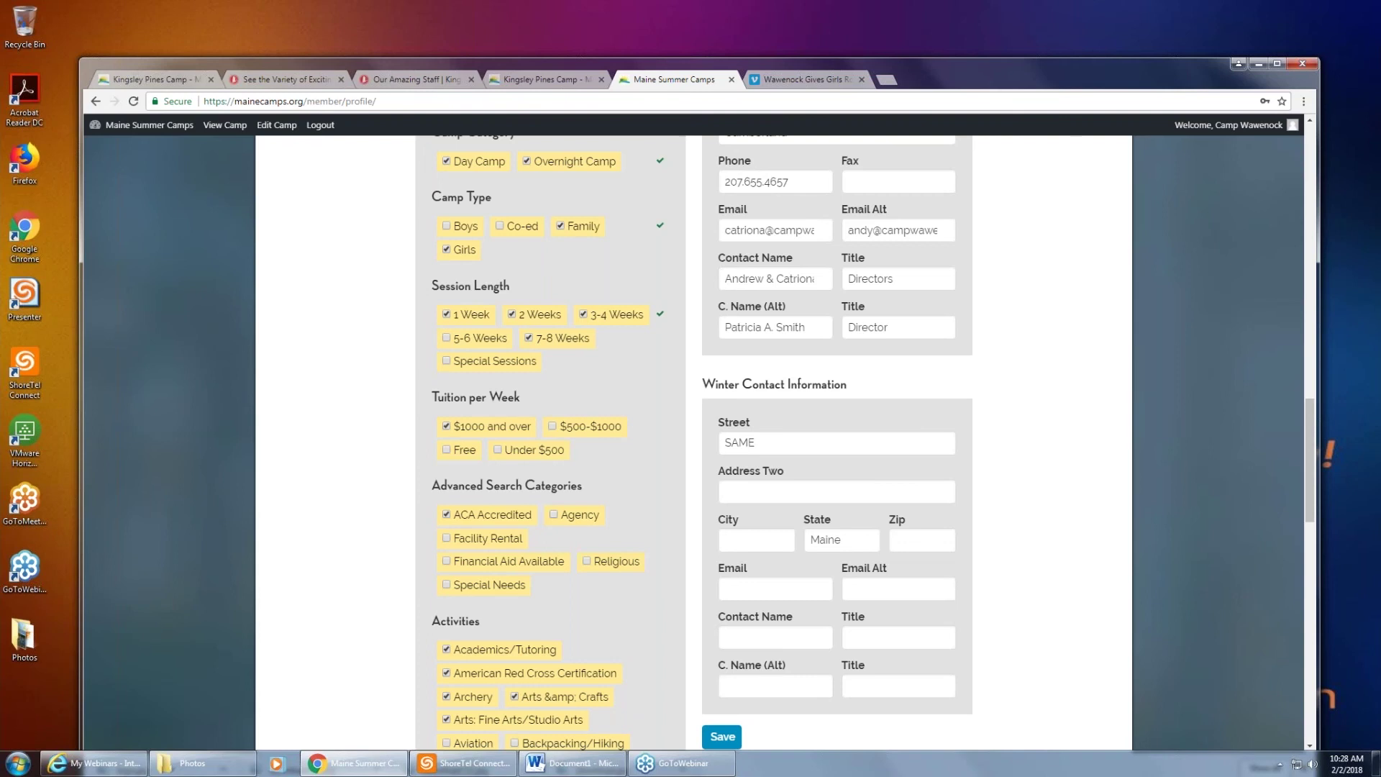
{"action": "scroll", "coordinate": [694, 432], "scroll_direction": "up", "scroll_amount": 2}
{"action": "scroll", "coordinate": [694, 431], "scroll_direction": "up", "scroll_amount": 1}
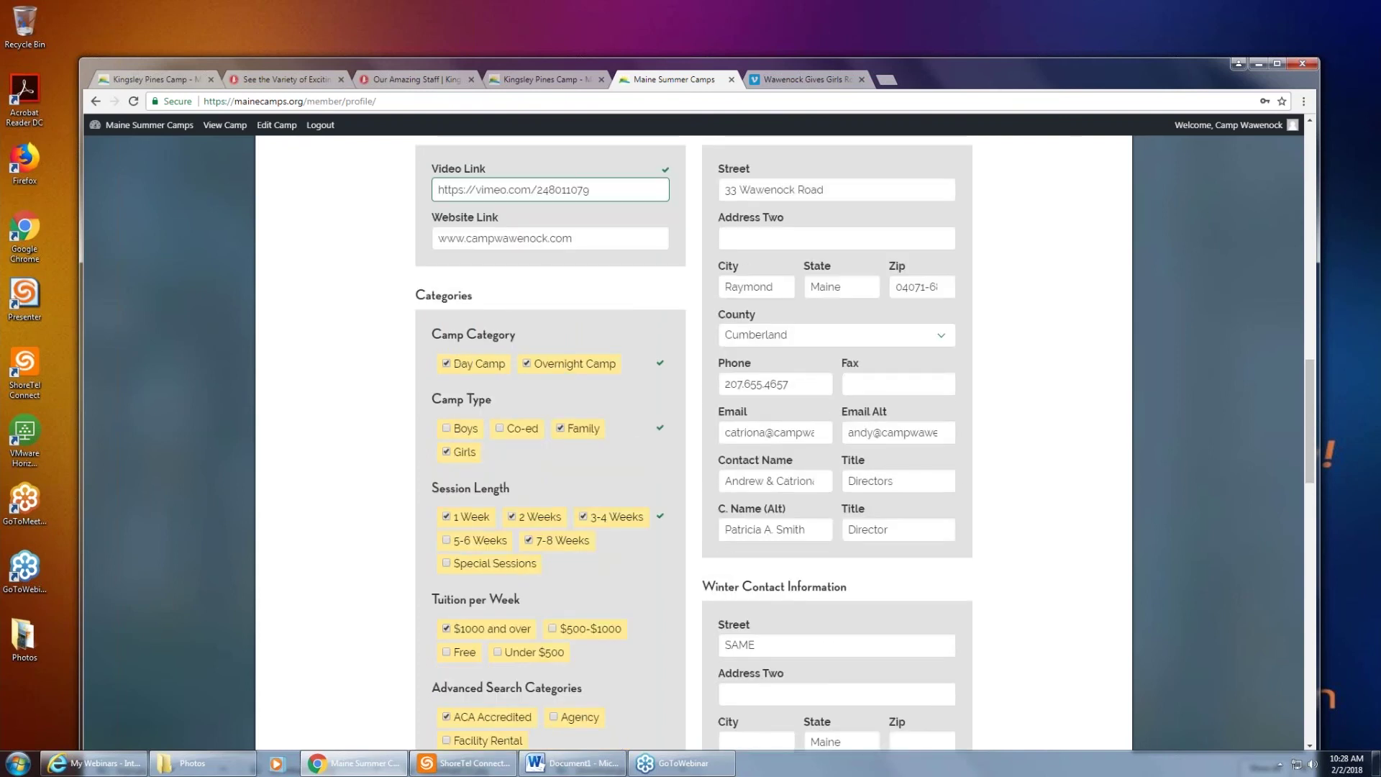
{"action": "scroll", "coordinate": [599, 498], "scroll_direction": "up", "scroll_amount": 1}
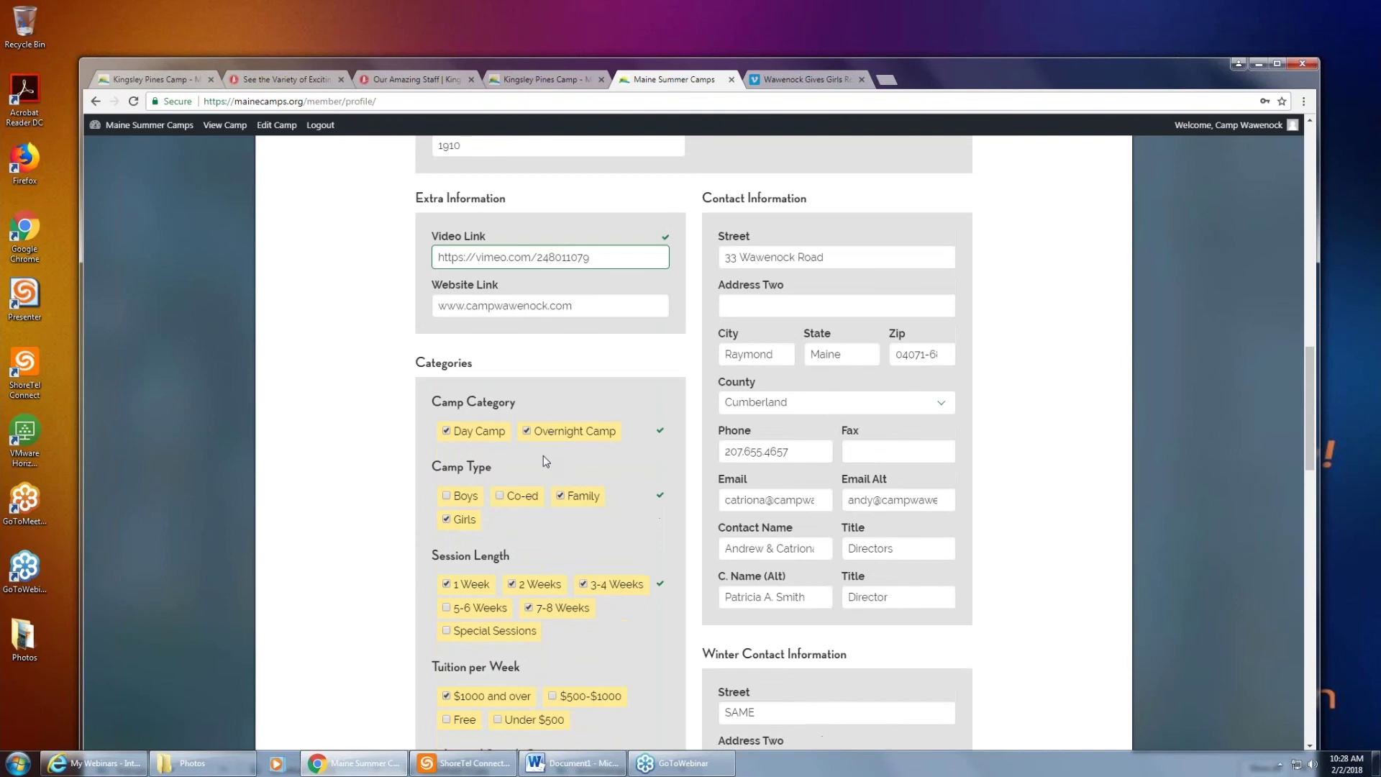
- Untick Day Camp, Family, 1 Week, 2 Weeks and 3-4 Weeks in the camp categories
{"action": "left_click", "coordinate": [445, 430]}
{"action": "left_click", "coordinate": [564, 498]}
{"action": "scroll", "coordinate": [547, 504], "scroll_direction": "down", "scroll_amount": 1}
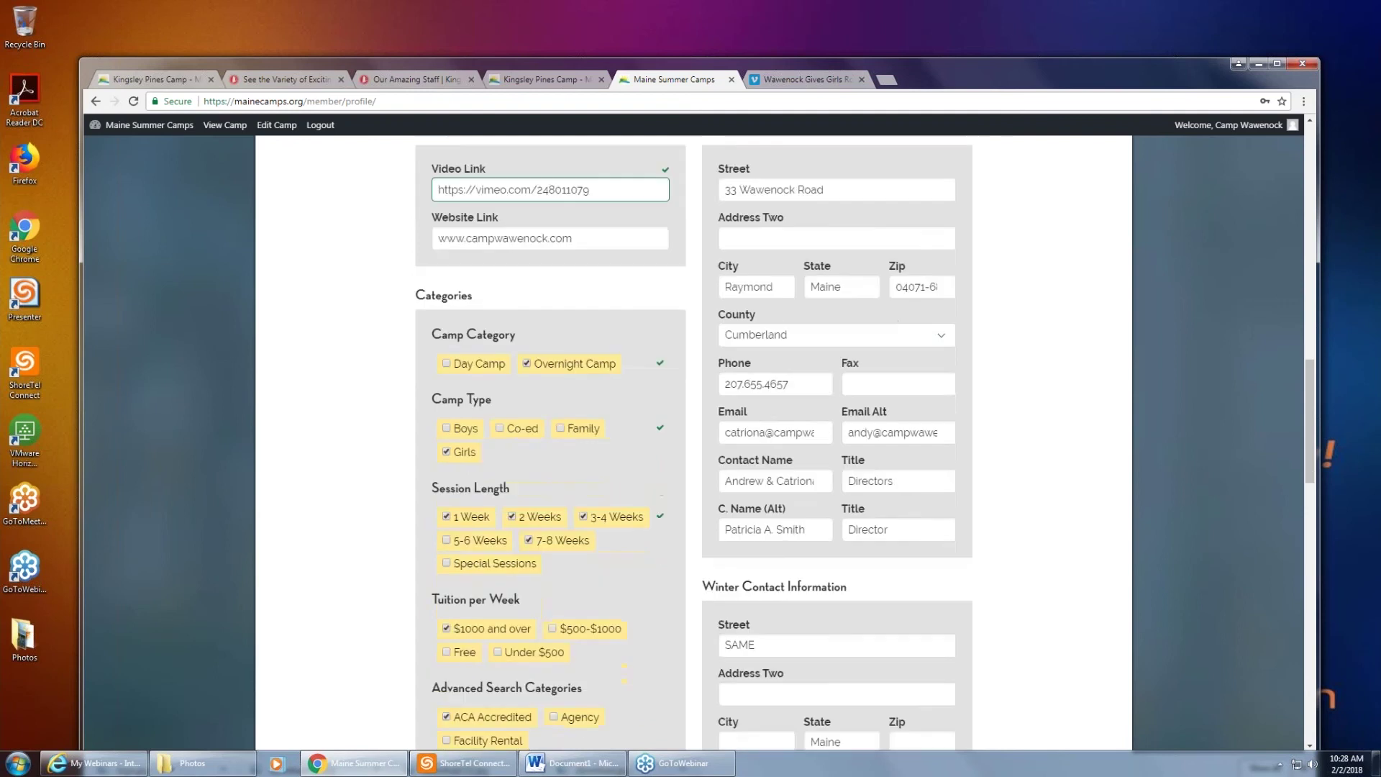
{"action": "left_click", "coordinate": [447, 517]}
{"action": "left_click", "coordinate": [512, 516]}
{"action": "left_click", "coordinate": [593, 521]}
- In Activities, uncheck GAGA and check Fishing
{"action": "scroll", "coordinate": [603, 546], "scroll_direction": "down", "scroll_amount": 1}
{"action": "scroll", "coordinate": [602, 547], "scroll_direction": "down", "scroll_amount": 2}
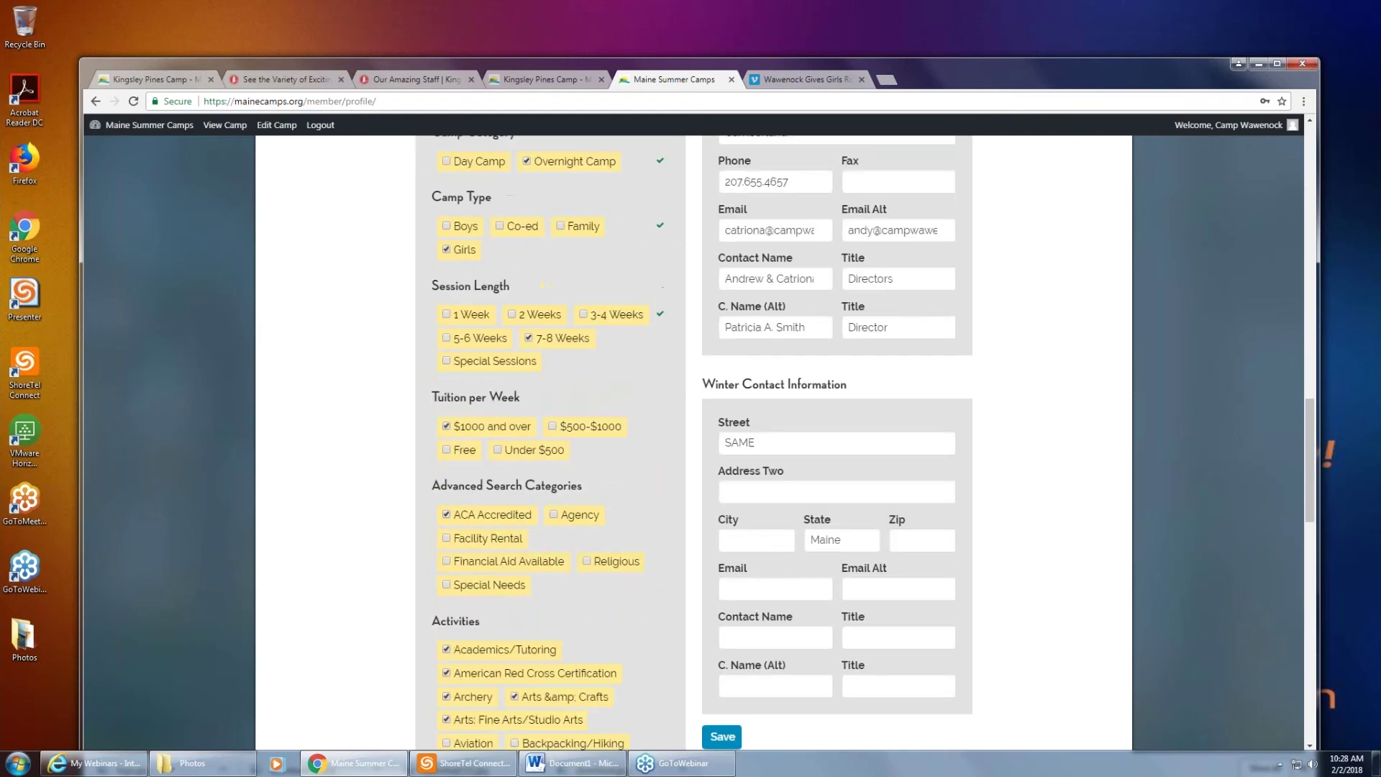
{"action": "scroll", "coordinate": [508, 463], "scroll_direction": "down", "scroll_amount": 1}
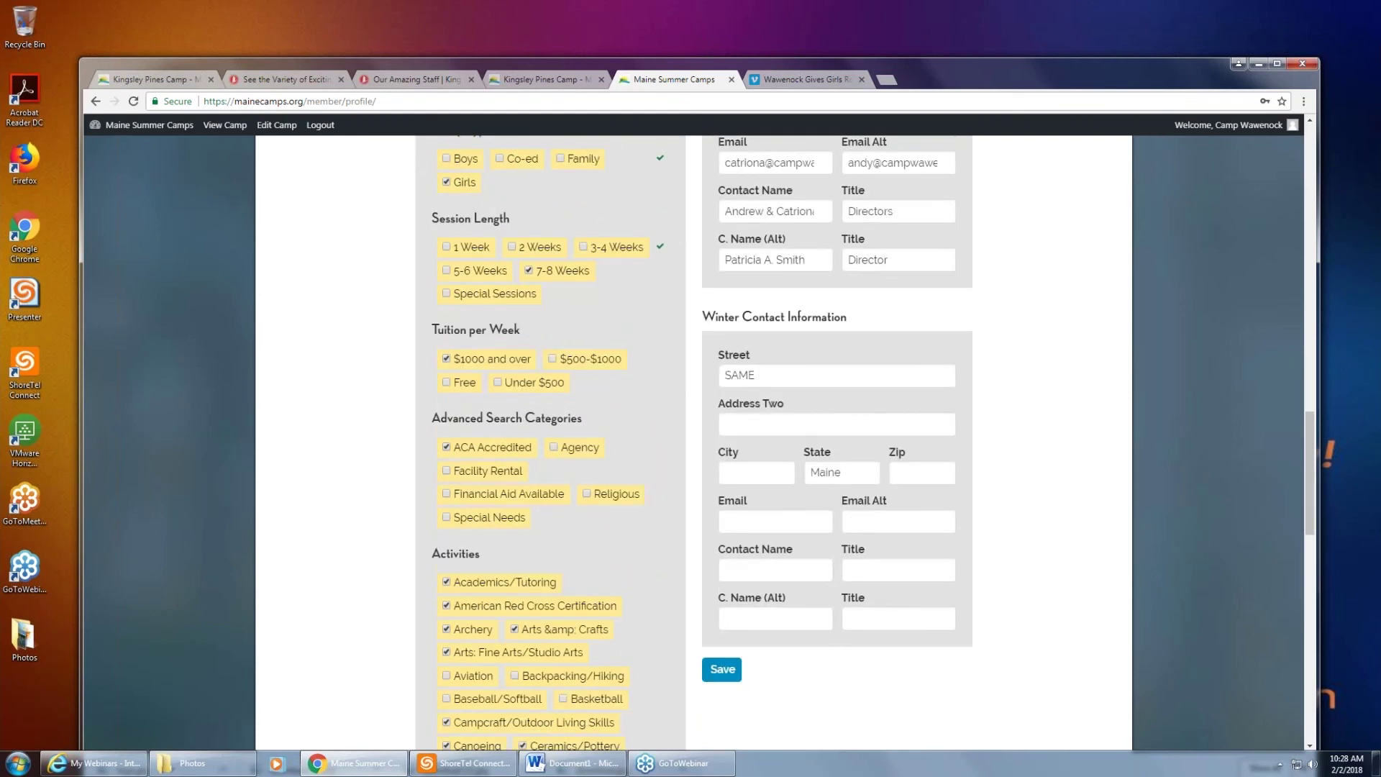
{"action": "scroll", "coordinate": [594, 593], "scroll_direction": "down", "scroll_amount": 2}
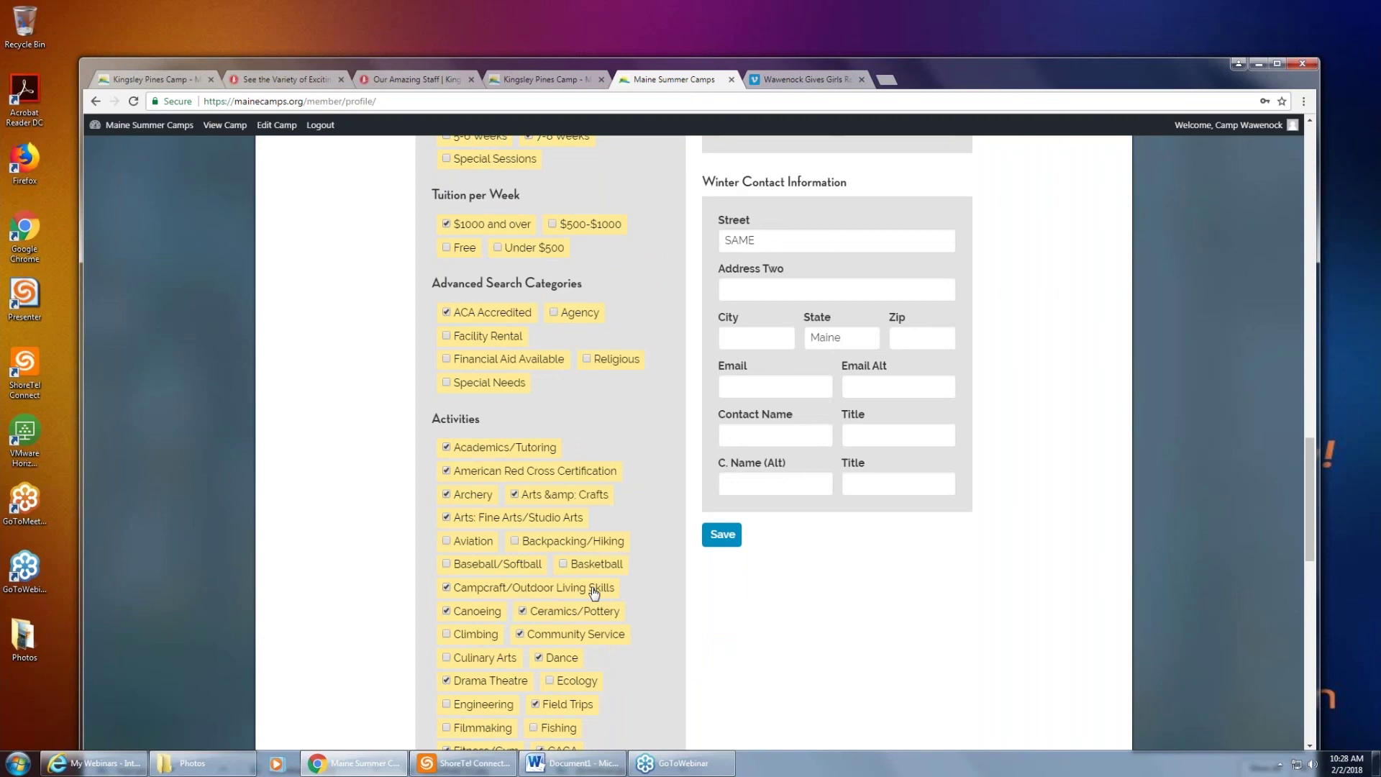
{"action": "scroll", "coordinate": [594, 593], "scroll_direction": "down", "scroll_amount": 3}
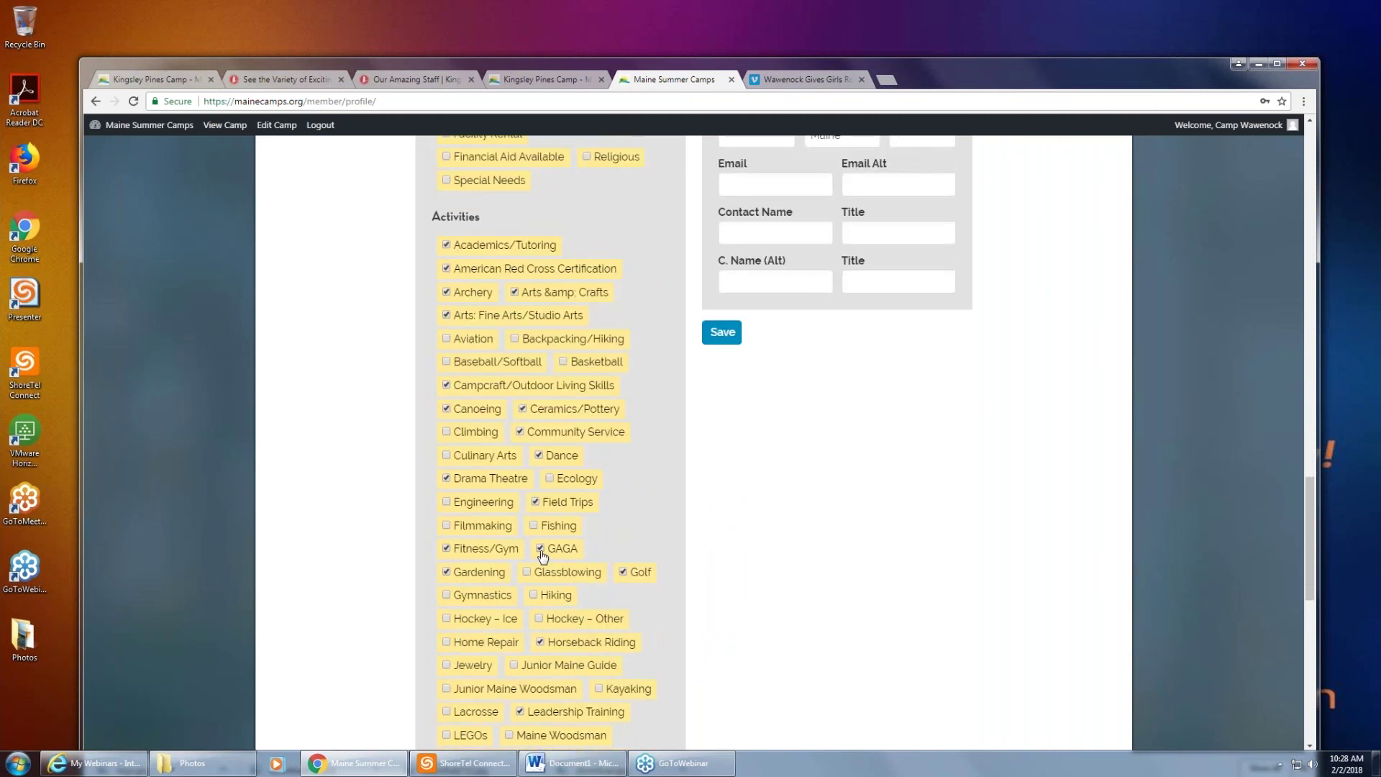
{"action": "left_click", "coordinate": [541, 549]}
{"action": "left_click", "coordinate": [535, 526]}
{"action": "scroll", "coordinate": [541, 536], "scroll_direction": "down", "scroll_amount": 6}
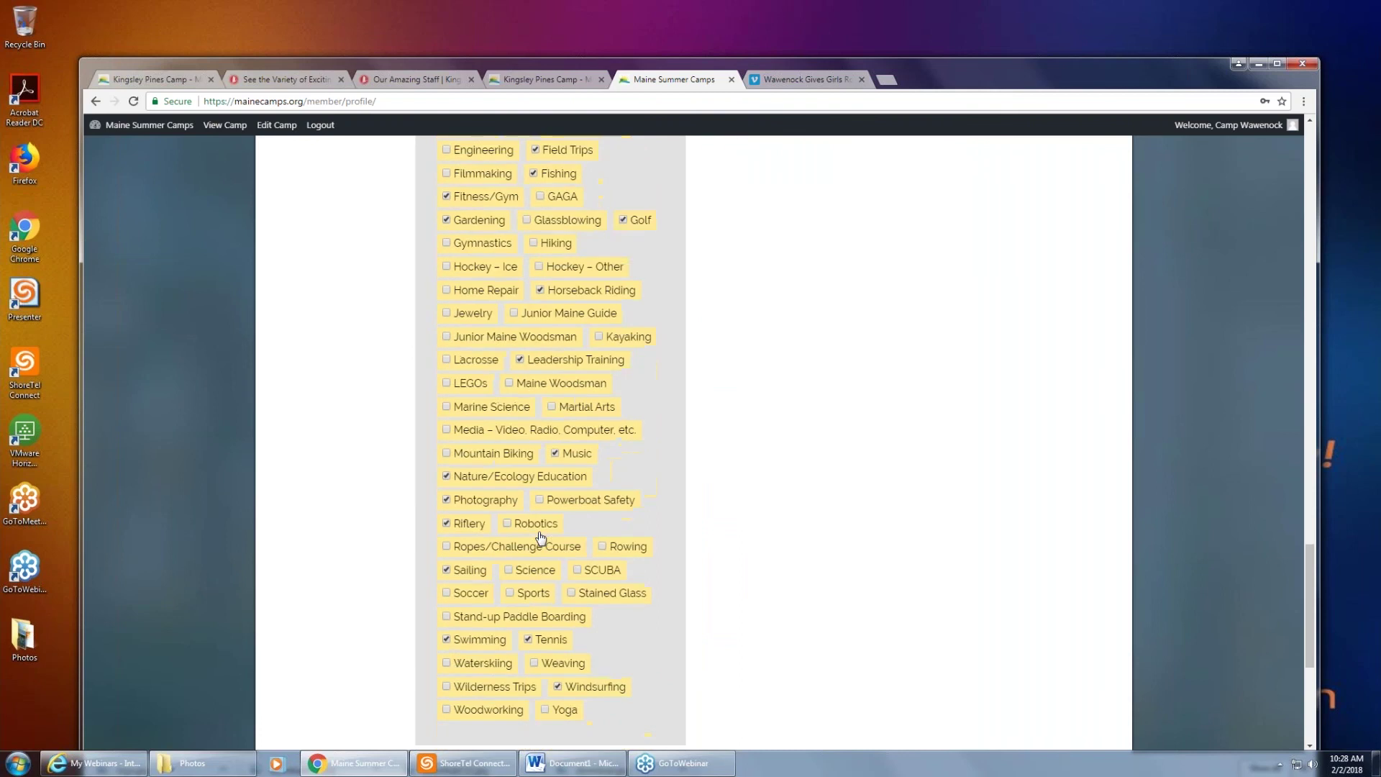
{"action": "scroll", "coordinate": [541, 536], "scroll_direction": "up", "scroll_amount": 15}
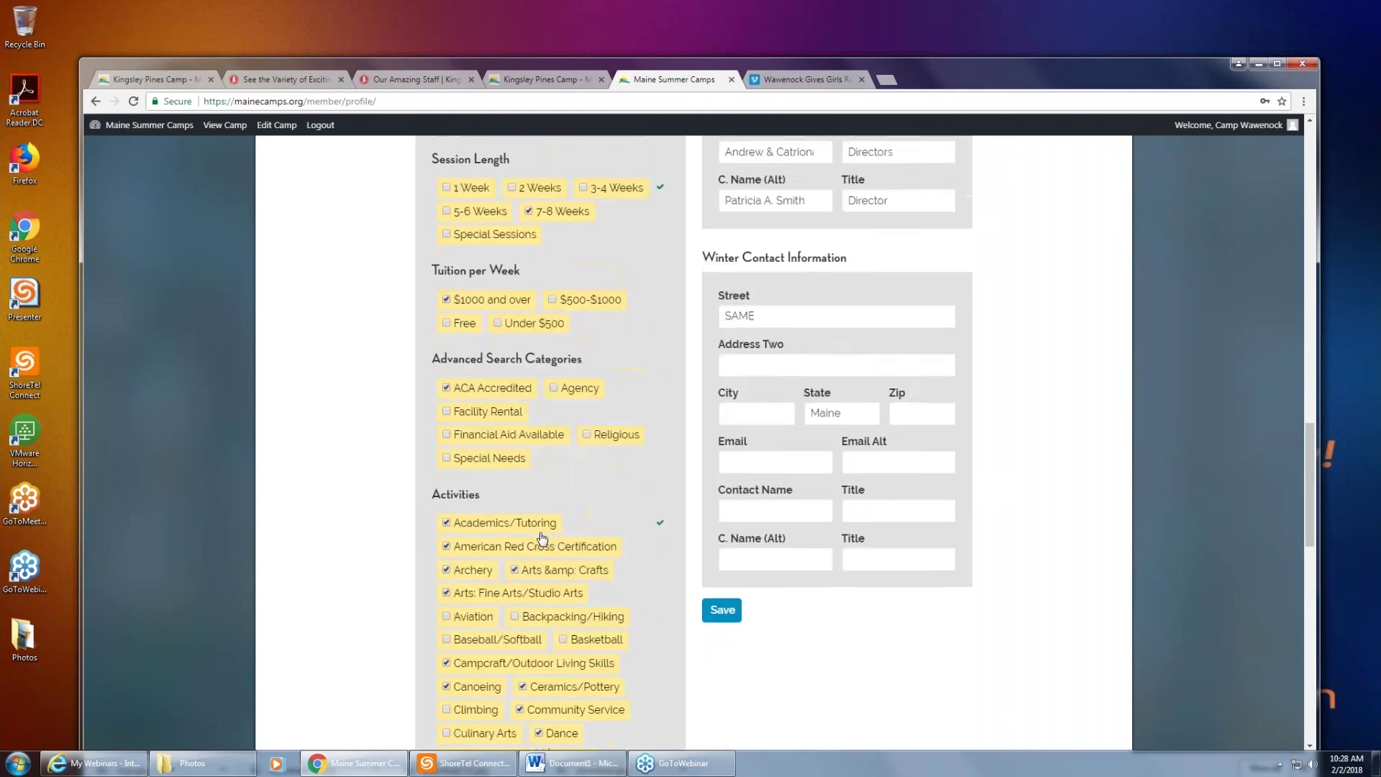
- Review the revised Camp Wawenock profile and save it with the blue Save button
{"action": "scroll", "coordinate": [541, 532], "scroll_direction": "up", "scroll_amount": 16}
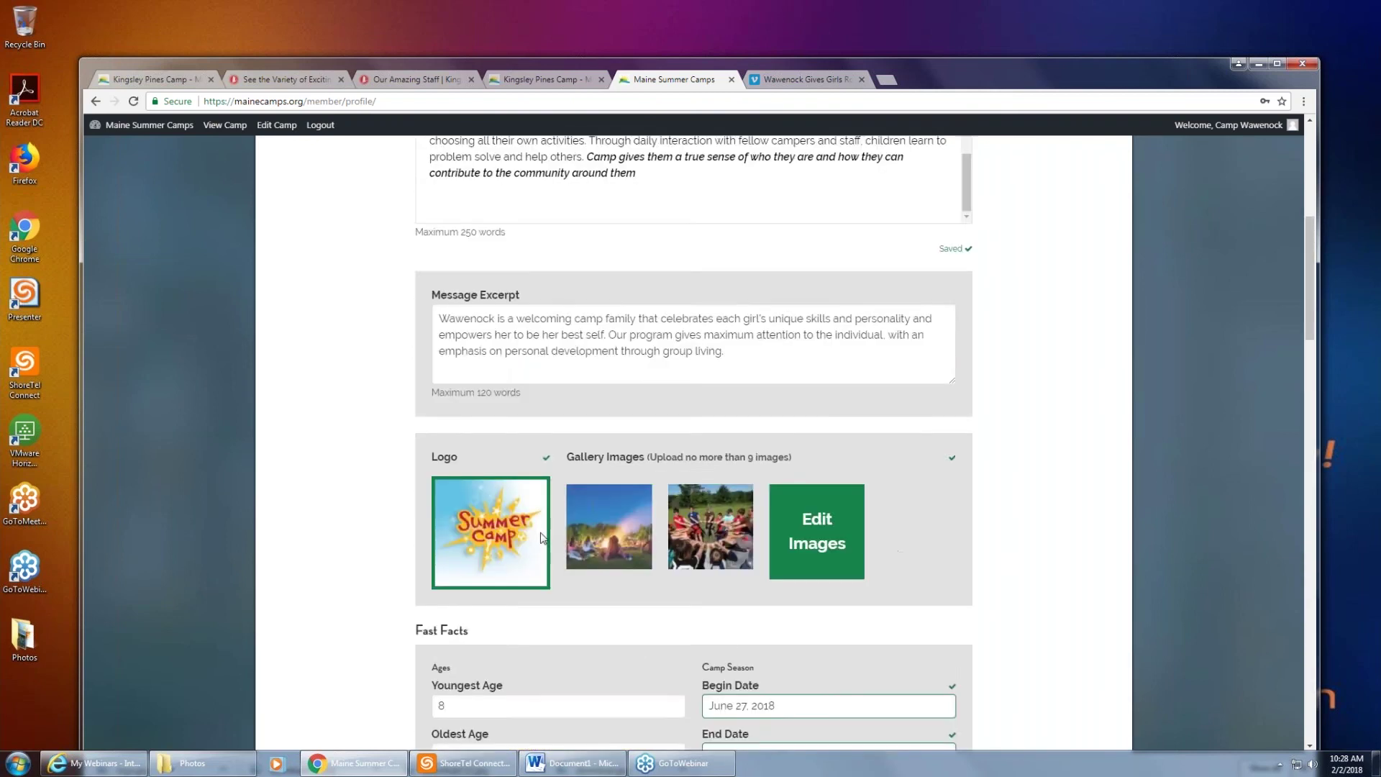
{"action": "scroll", "coordinate": [626, 508], "scroll_direction": "up", "scroll_amount": 3}
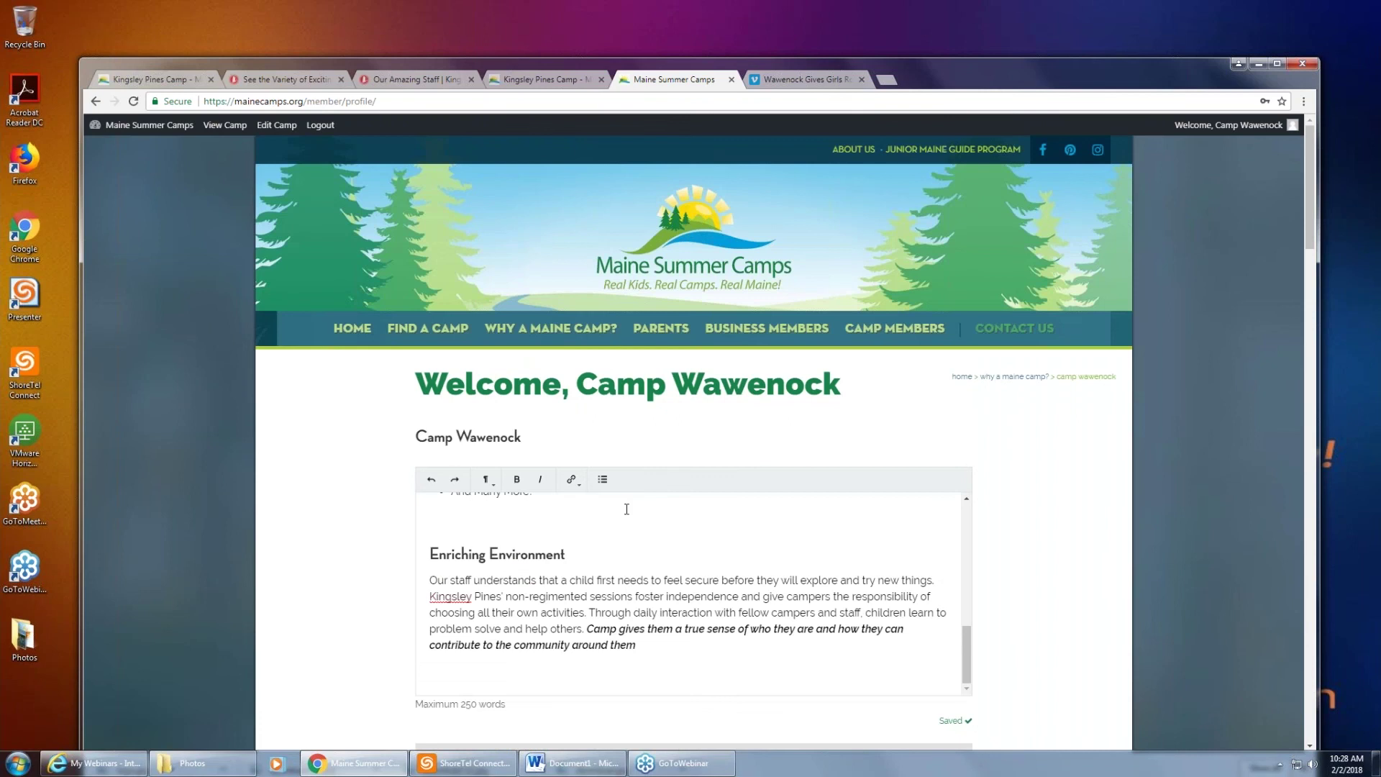
{"action": "scroll", "coordinate": [631, 506], "scroll_direction": "down", "scroll_amount": 5}
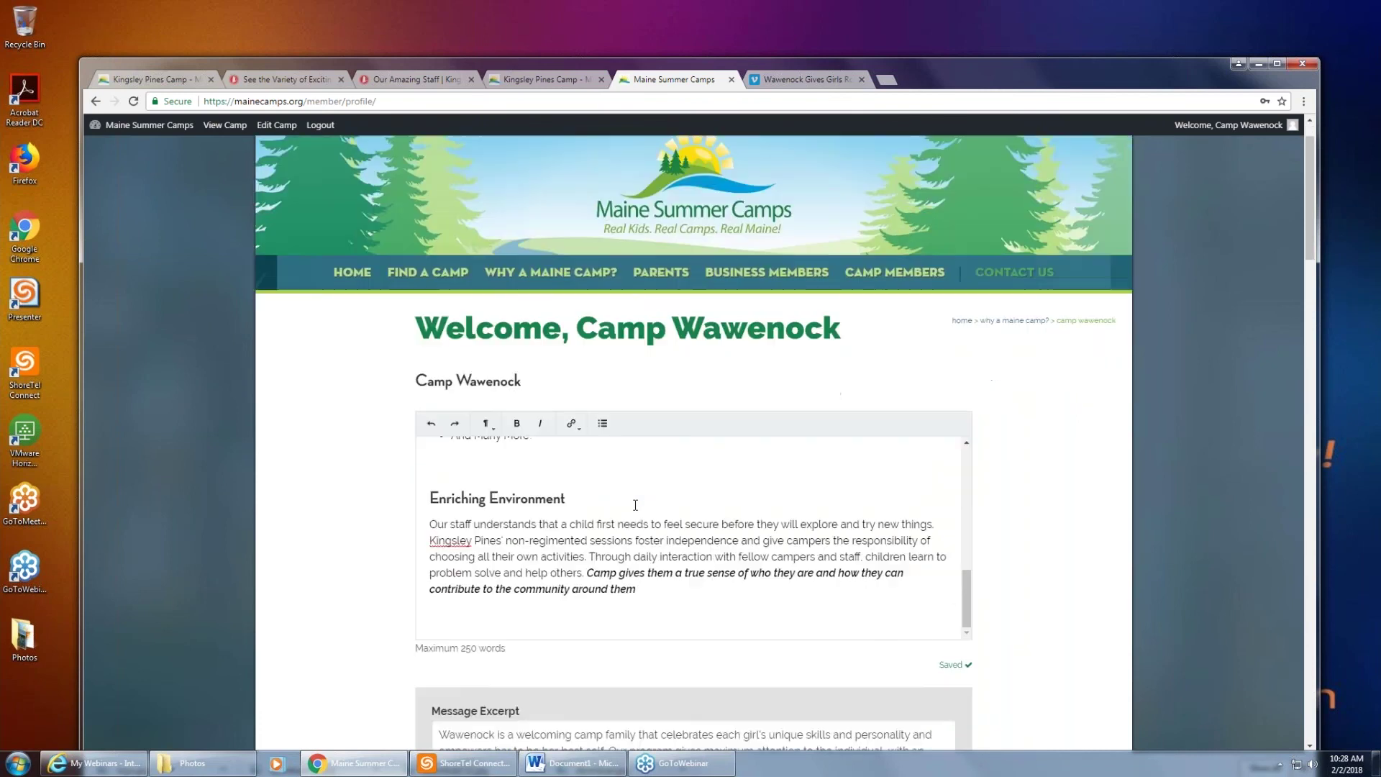
{"action": "scroll", "coordinate": [639, 501], "scroll_direction": "down", "scroll_amount": 9}
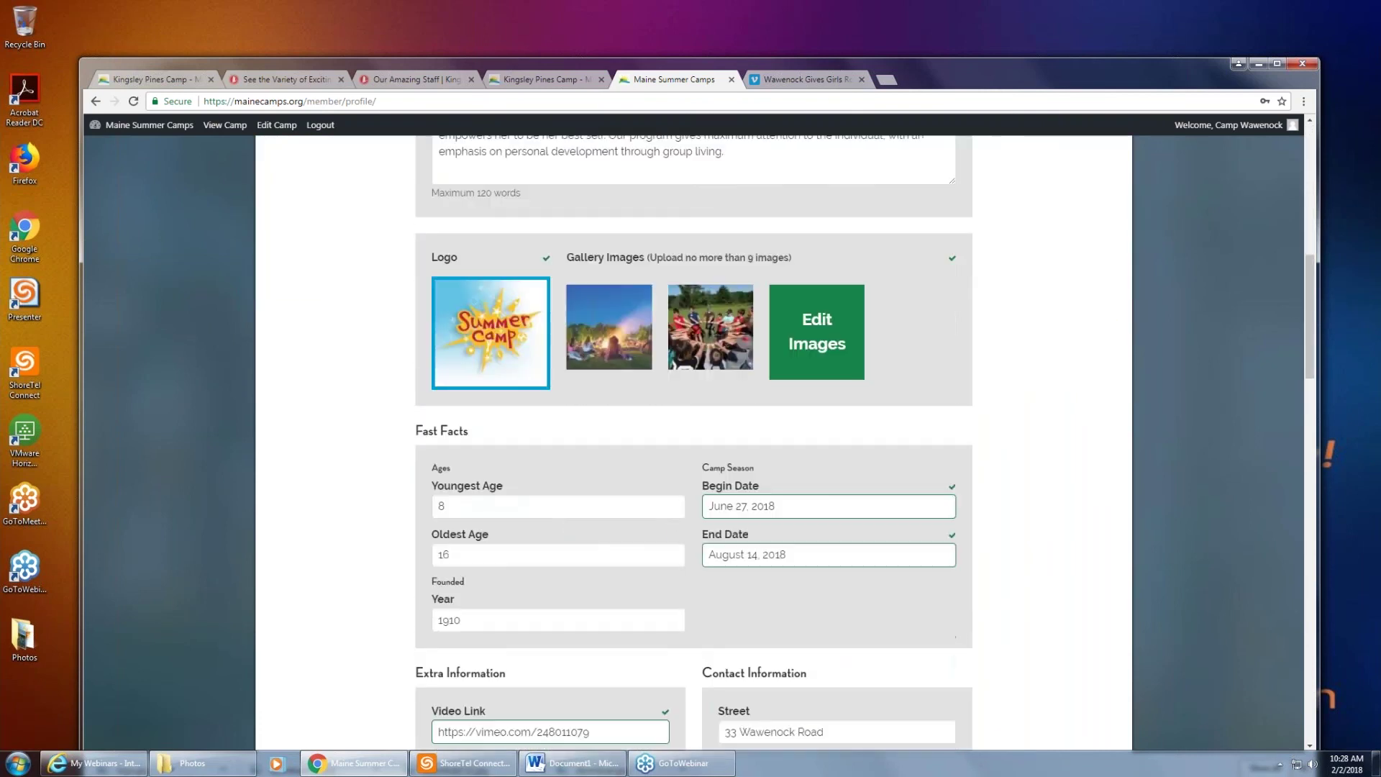
{"action": "scroll", "coordinate": [693, 442], "scroll_direction": "down", "scroll_amount": 8}
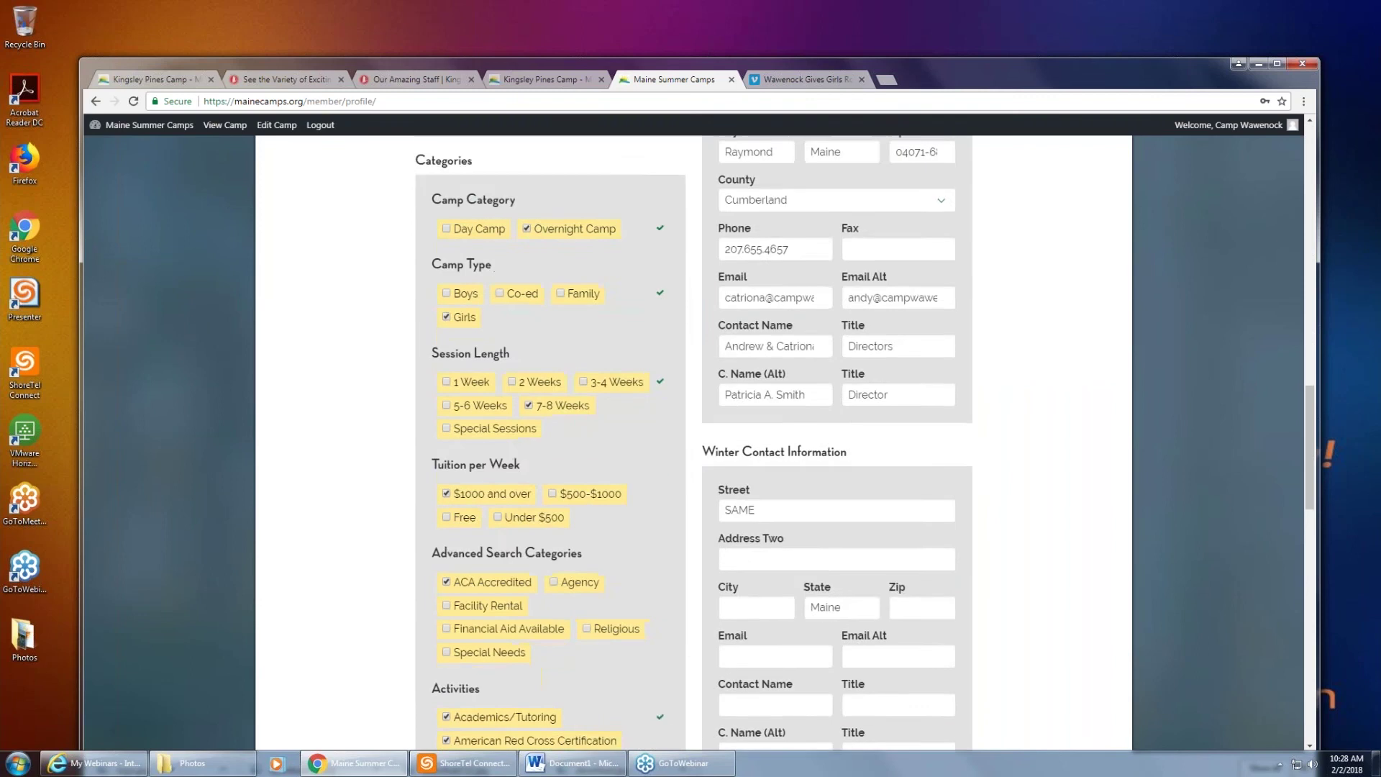
{"action": "scroll", "coordinate": [734, 546], "scroll_direction": "down", "scroll_amount": 2}
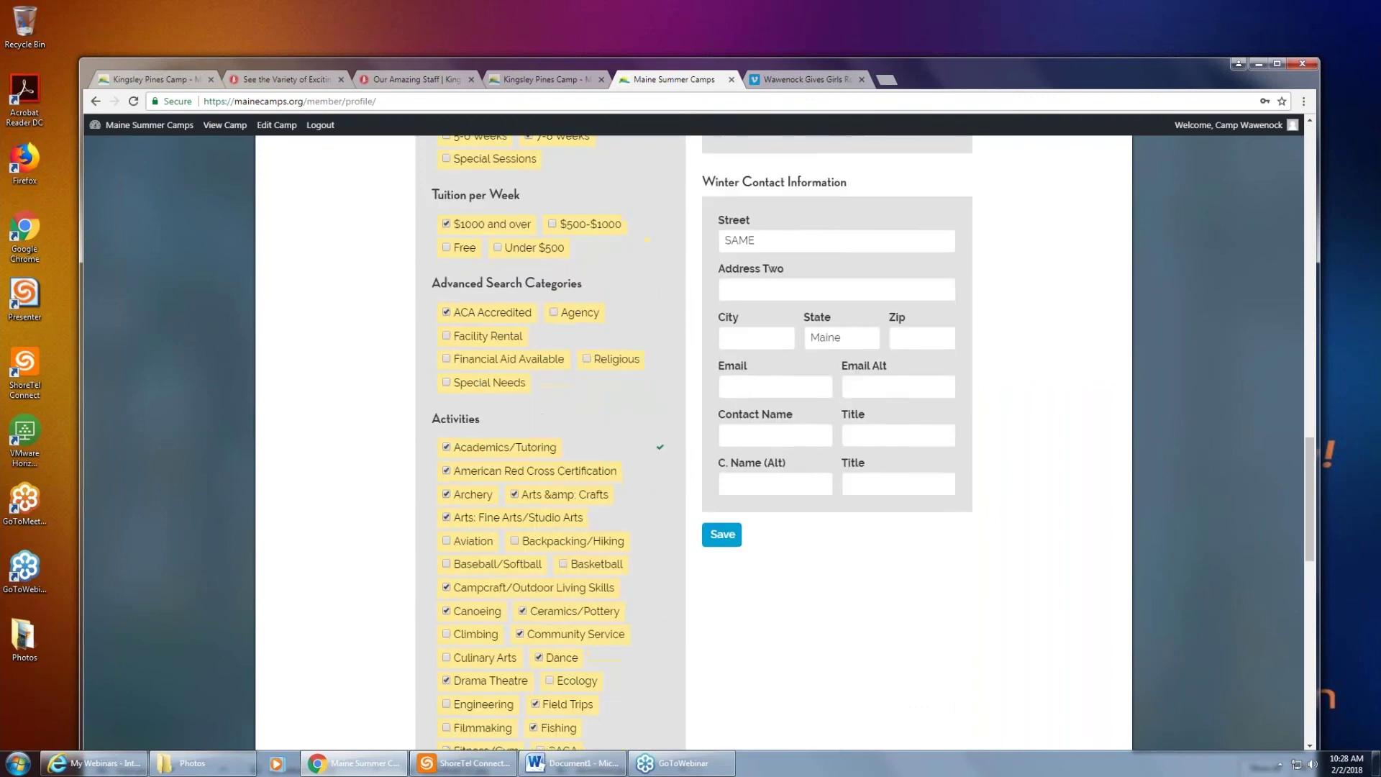
{"action": "left_click", "coordinate": [726, 535]}
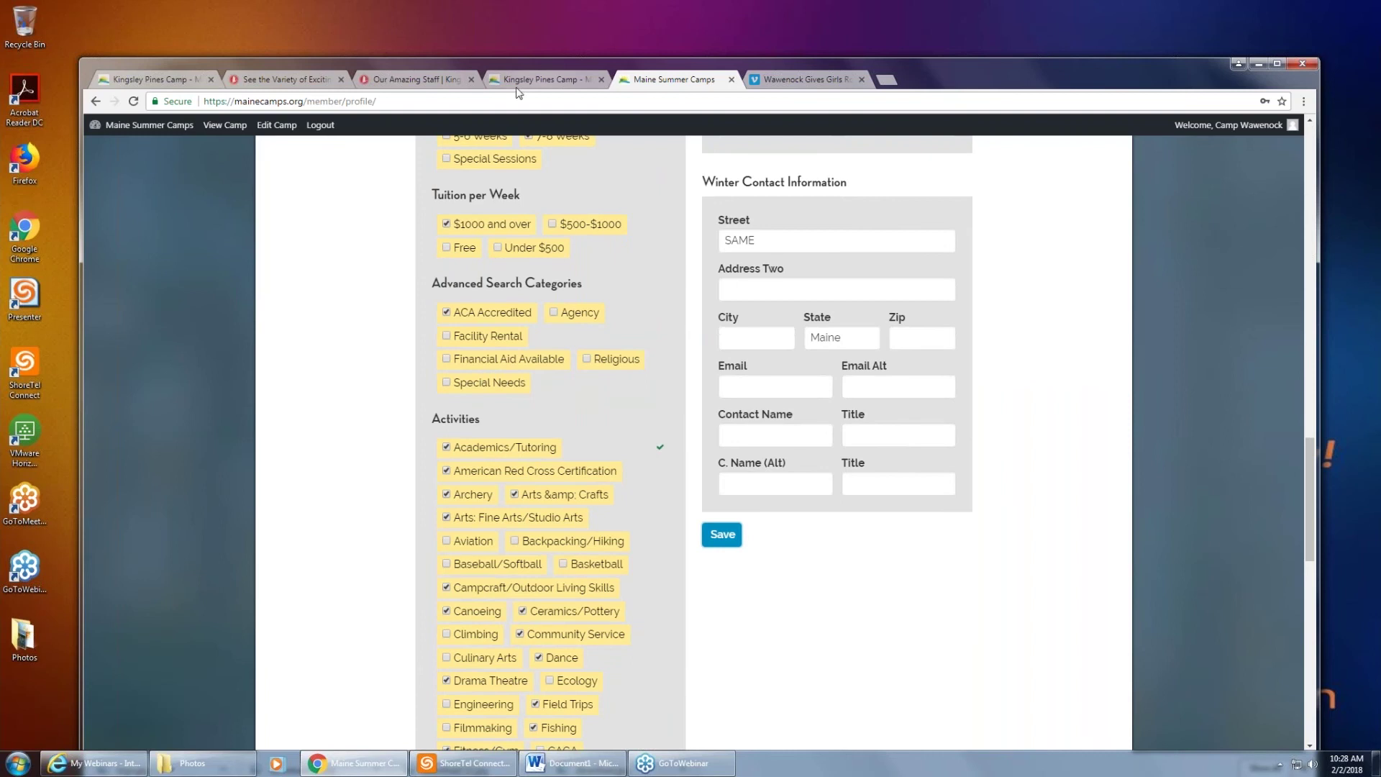
{"action": "scroll", "coordinate": [820, 523], "scroll_direction": "up", "scroll_amount": 10}
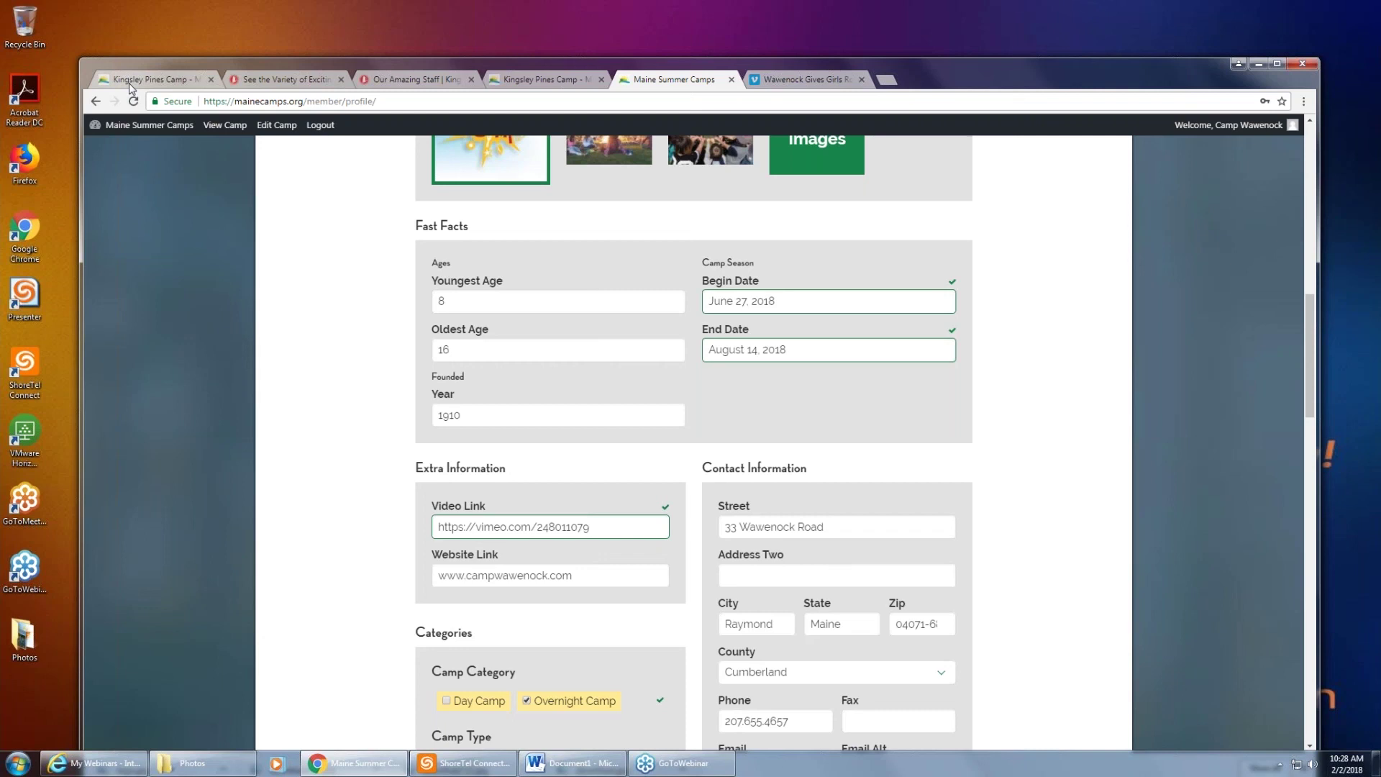
- Open the Maine Summer Camps home page in a new tab from the site logo link
{"action": "left_click", "coordinate": [128, 84]}
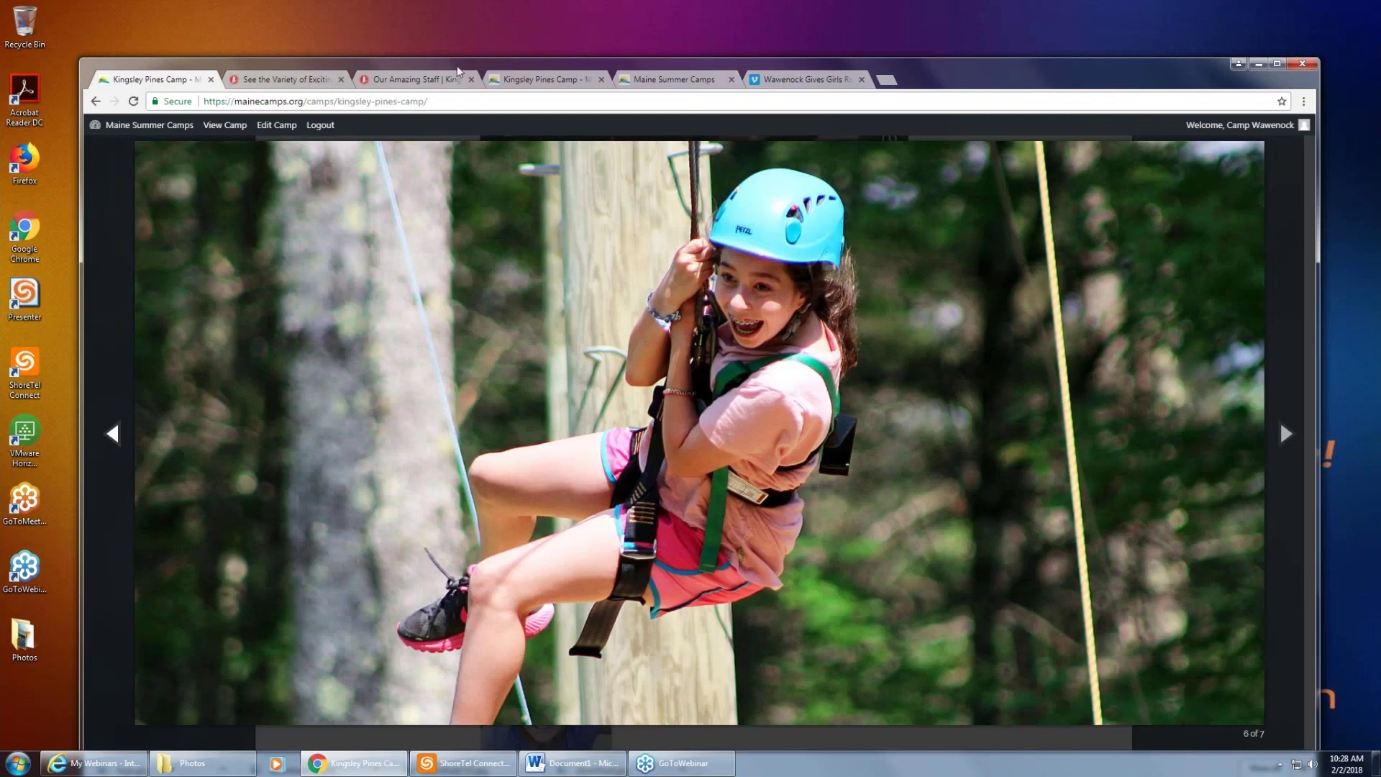
{"action": "left_click", "coordinate": [680, 84]}
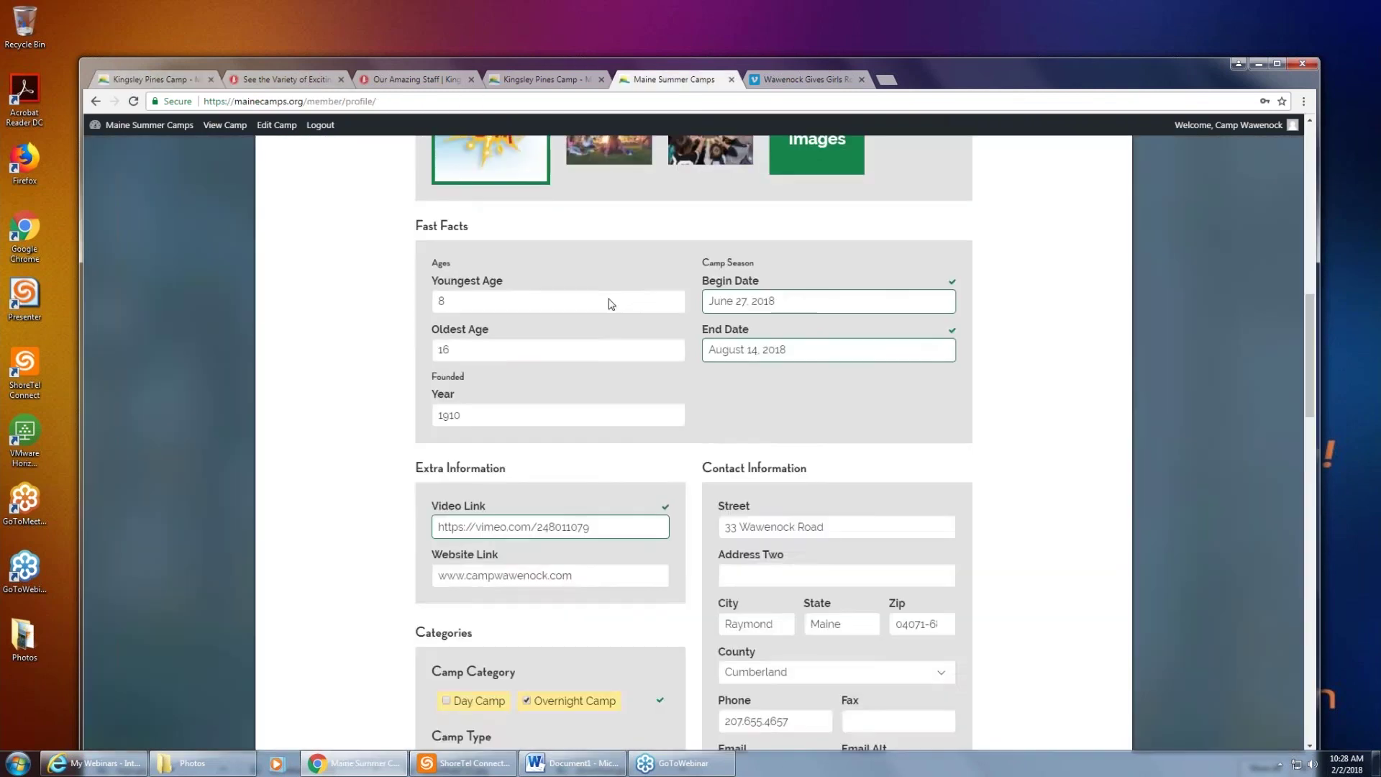
{"action": "scroll", "coordinate": [545, 325], "scroll_direction": "up", "scroll_amount": 5}
{"action": "scroll", "coordinate": [545, 324], "scroll_direction": "up", "scroll_amount": 6}
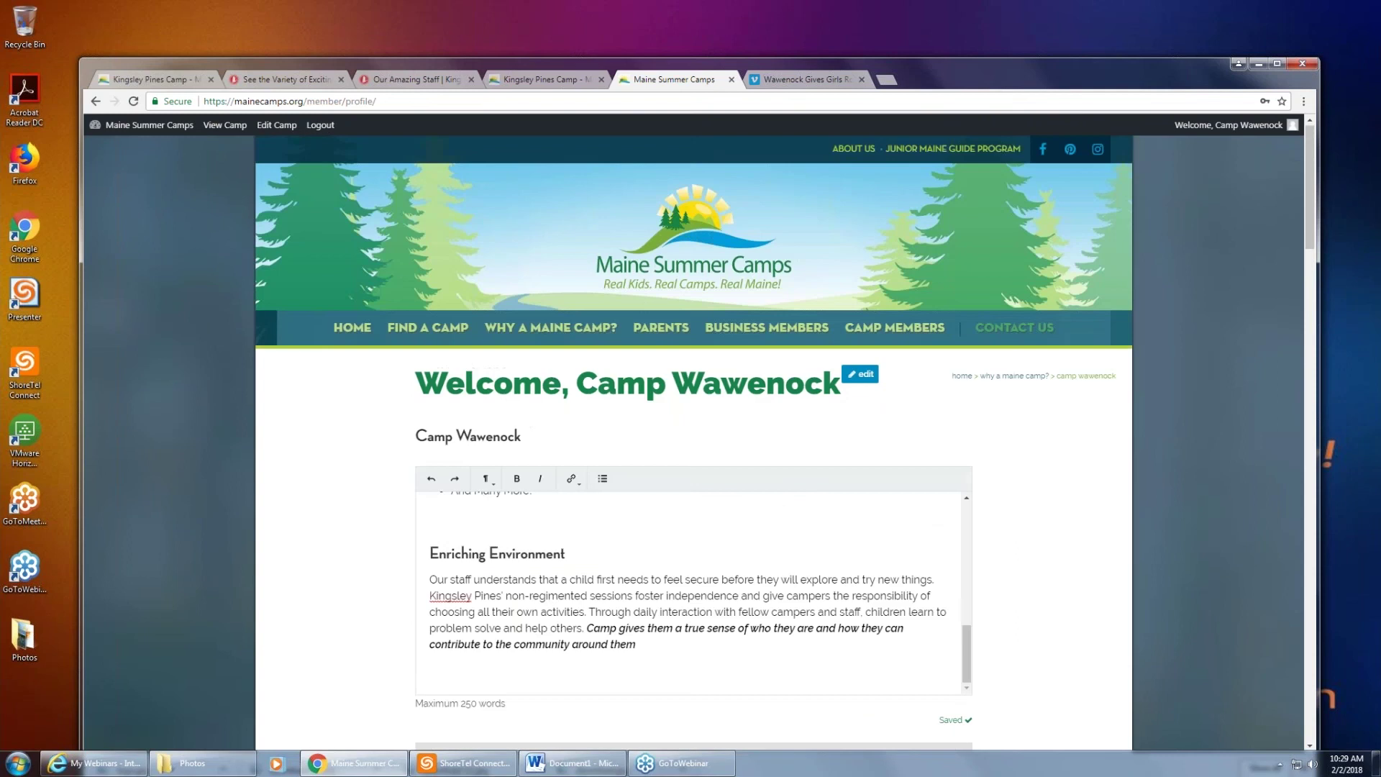
{"action": "right_click", "coordinate": [660, 240]}
{"action": "left_click", "coordinate": [692, 249]}
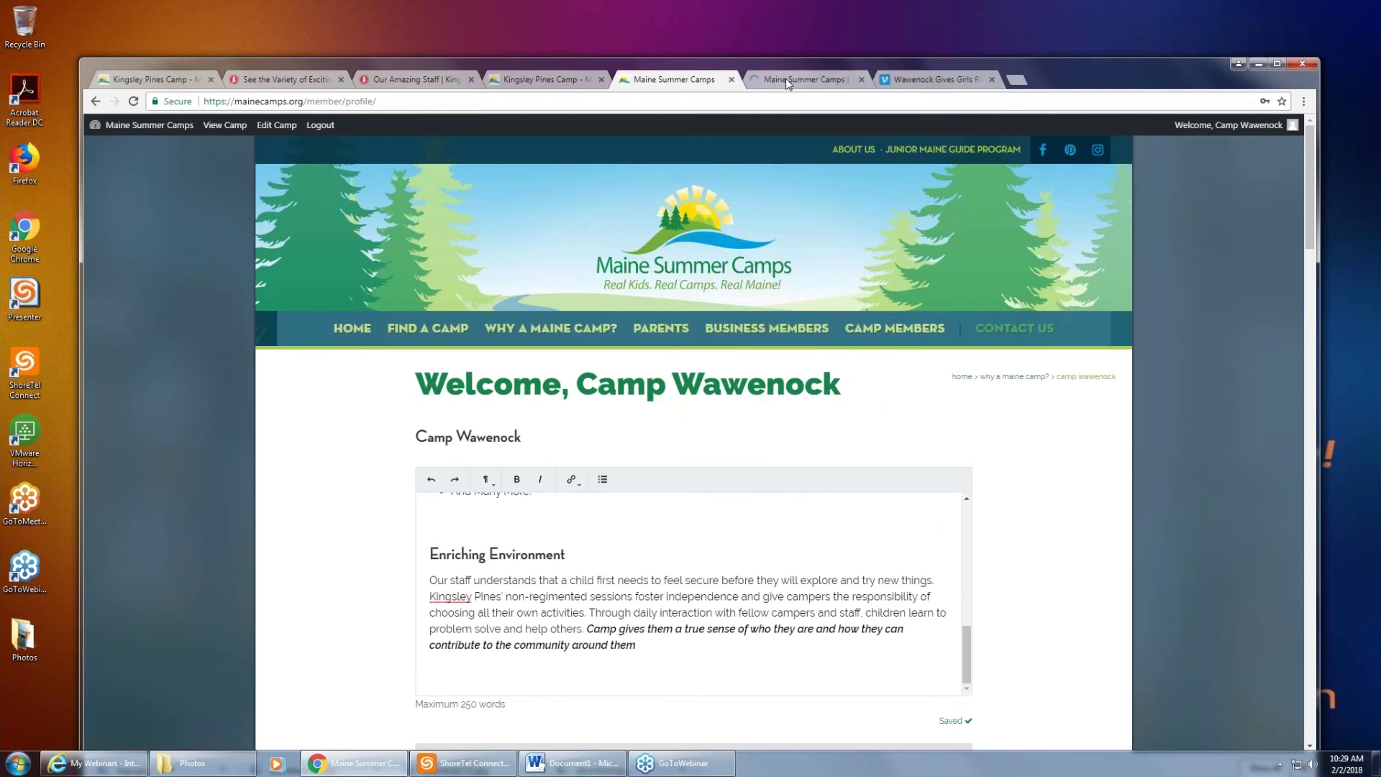
{"action": "key", "text": "ctrl+Tab"}
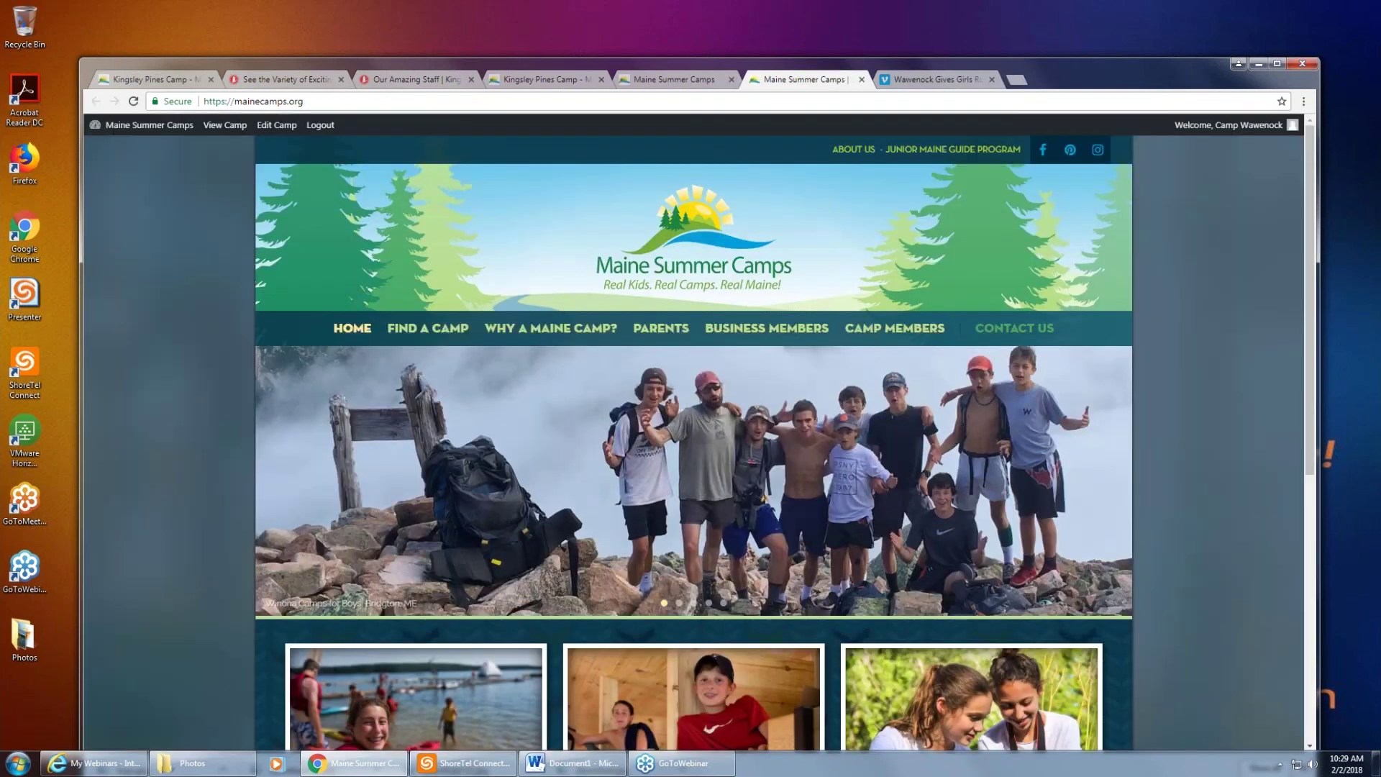
- Search Find-a-Camp for 'waw' and open the Camp Wawenock public page
{"action": "mouse_move", "coordinate": [423, 330]}
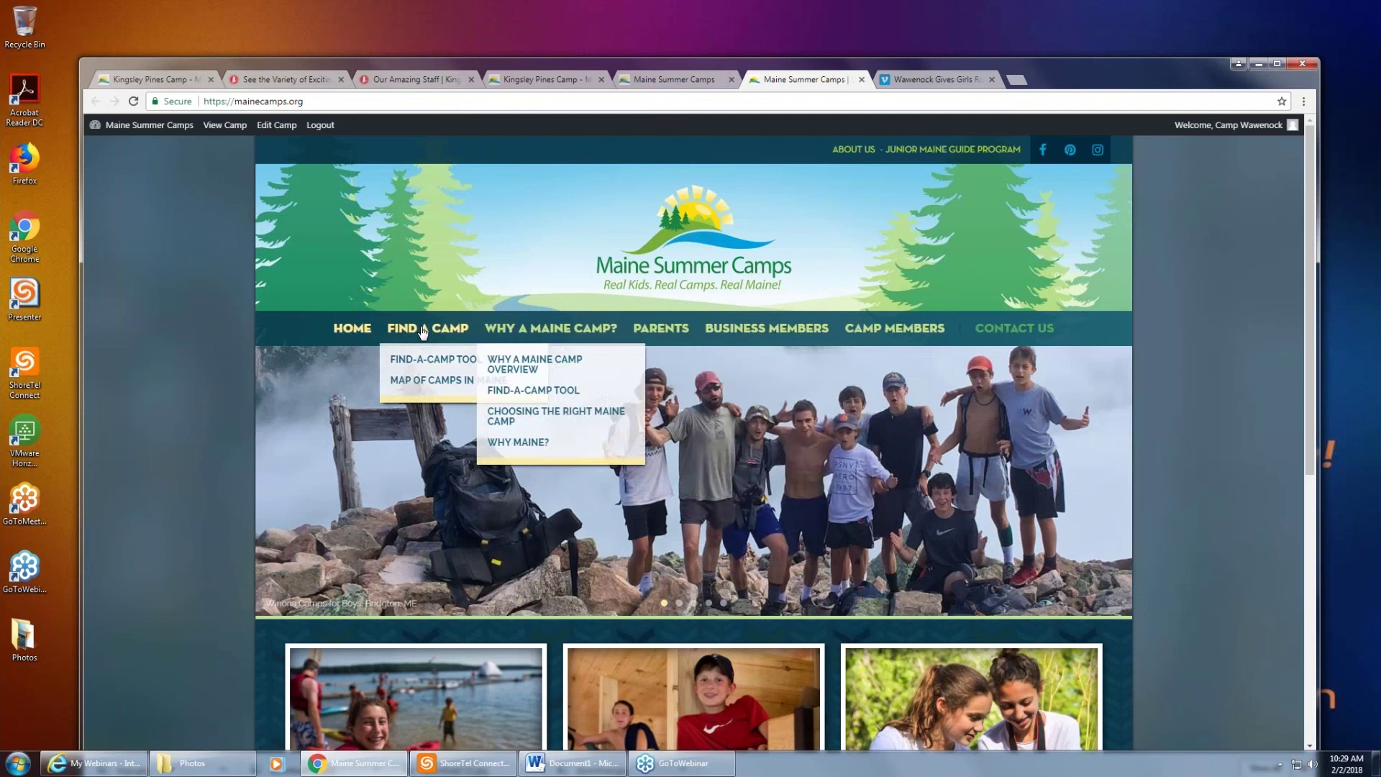
{"action": "left_click", "coordinate": [436, 359]}
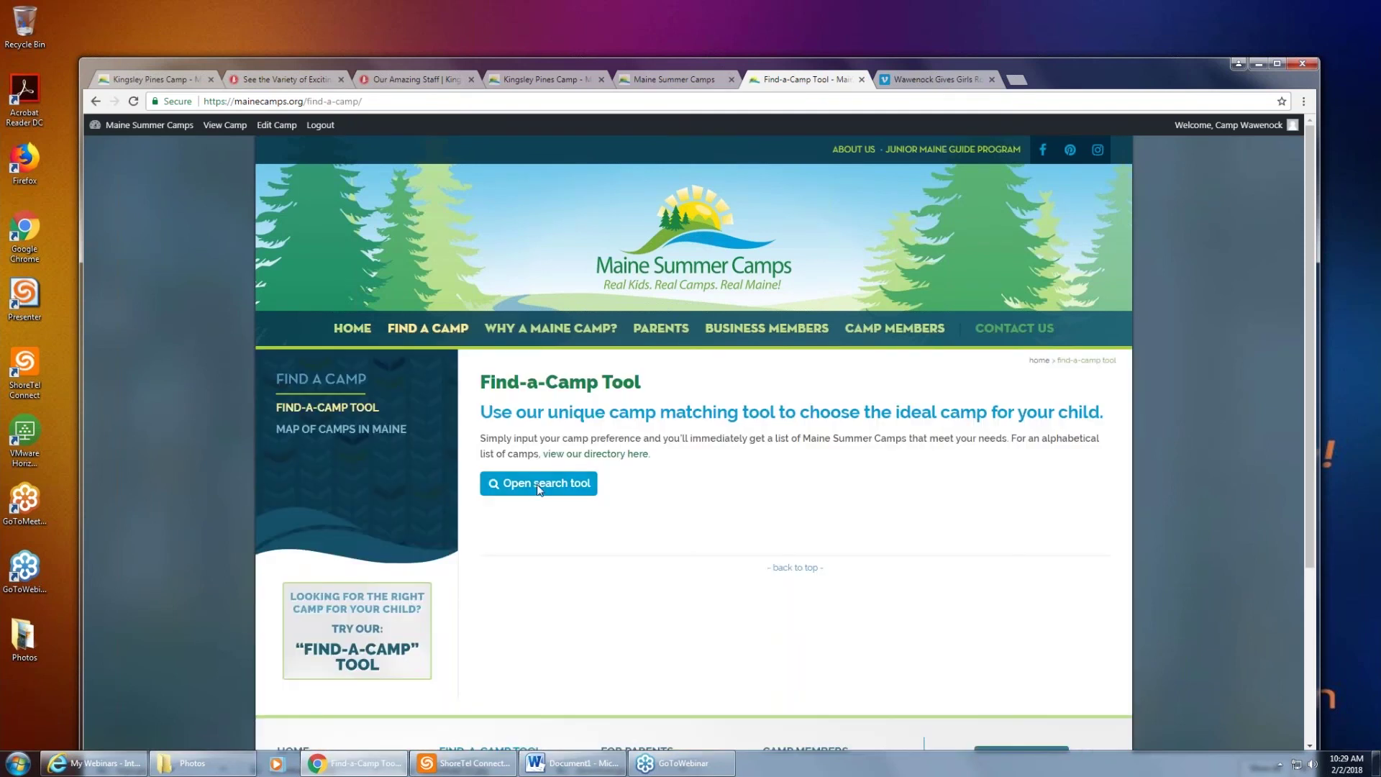
{"action": "left_click", "coordinate": [539, 488]}
{"action": "left_click_drag", "start_coordinate": [765, 254], "coordinate": [696, 254]}
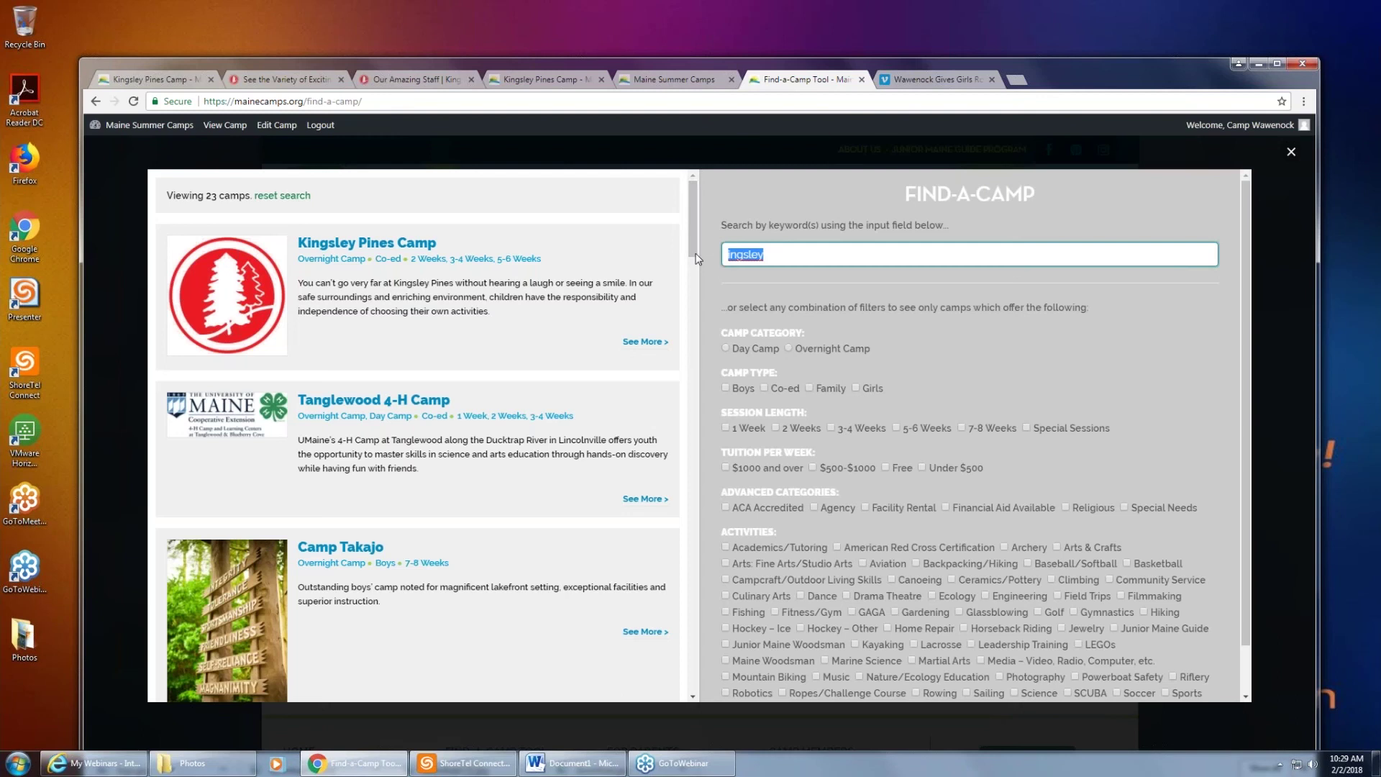
{"action": "type", "text": "waw"}
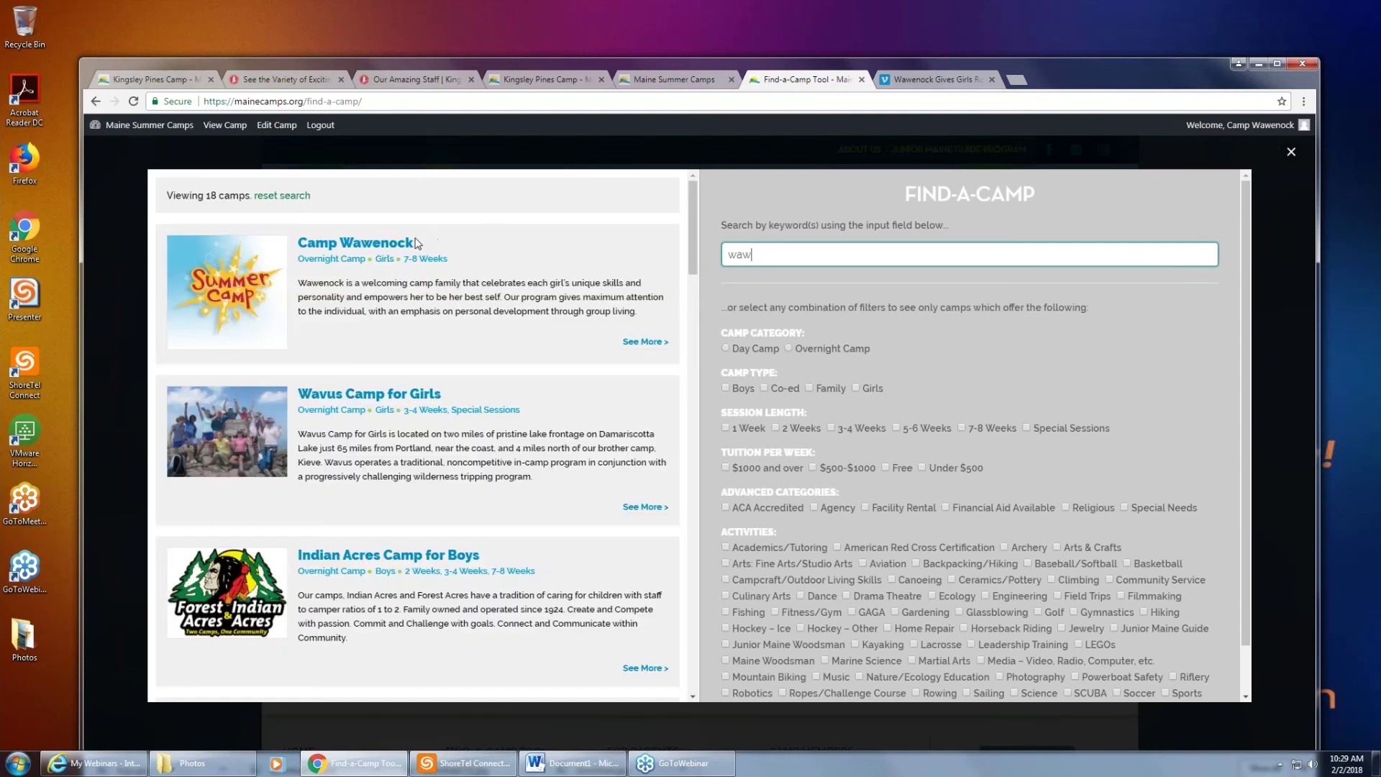
{"action": "left_click", "coordinate": [354, 245]}
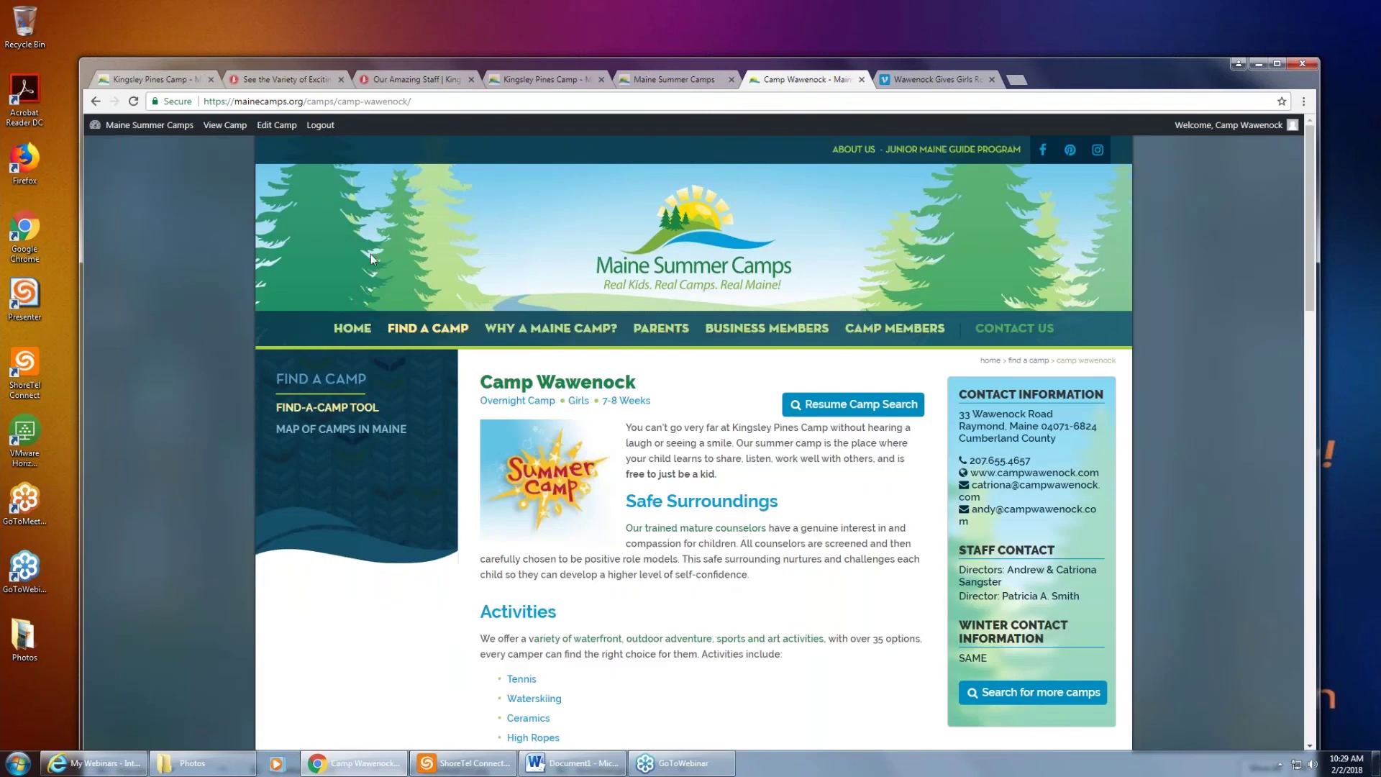
- Test the 'variety of activities' and 'trained mature counselors' links on the Camp Wawenock page
{"action": "mouse_move", "coordinate": [428, 328]}
{"action": "scroll", "coordinate": [605, 404], "scroll_direction": "down", "scroll_amount": 1}
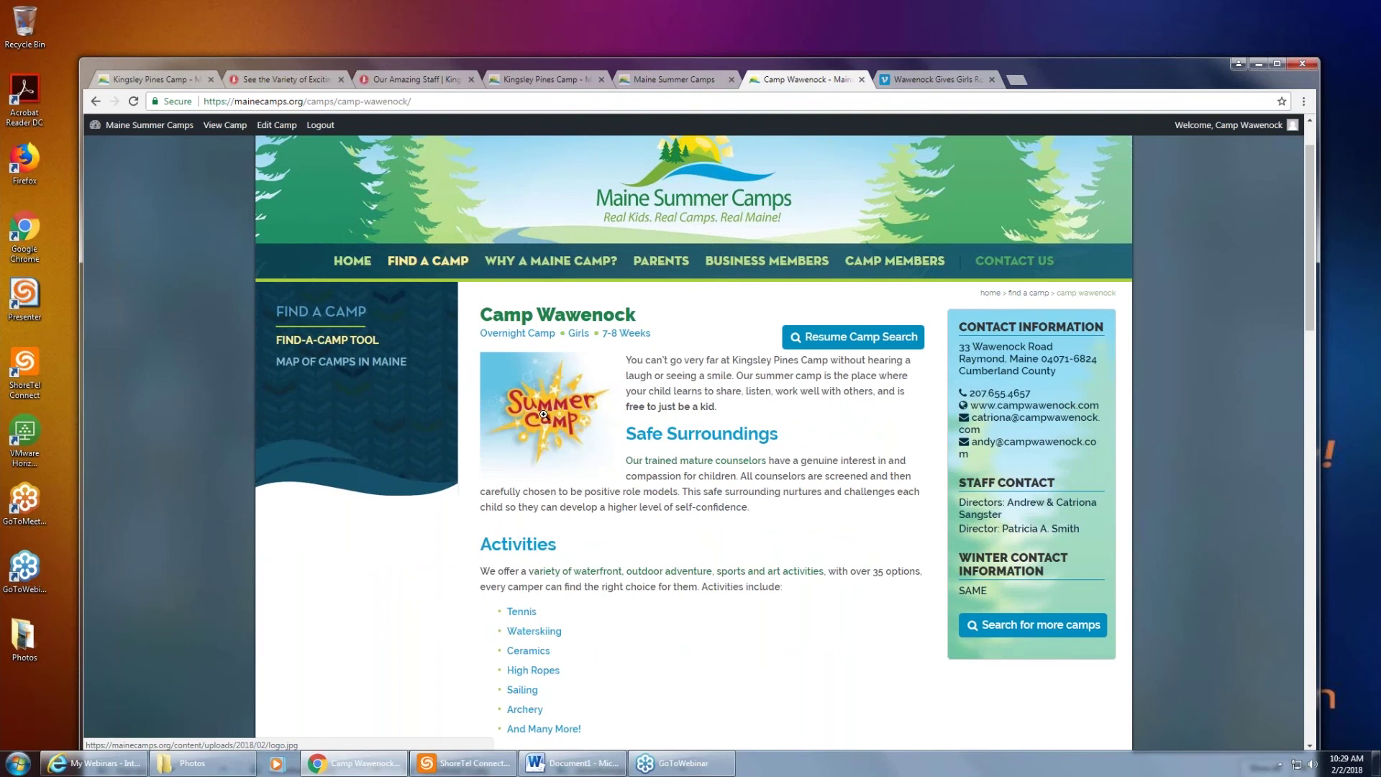
{"action": "scroll", "coordinate": [746, 378], "scroll_direction": "down", "scroll_amount": 1}
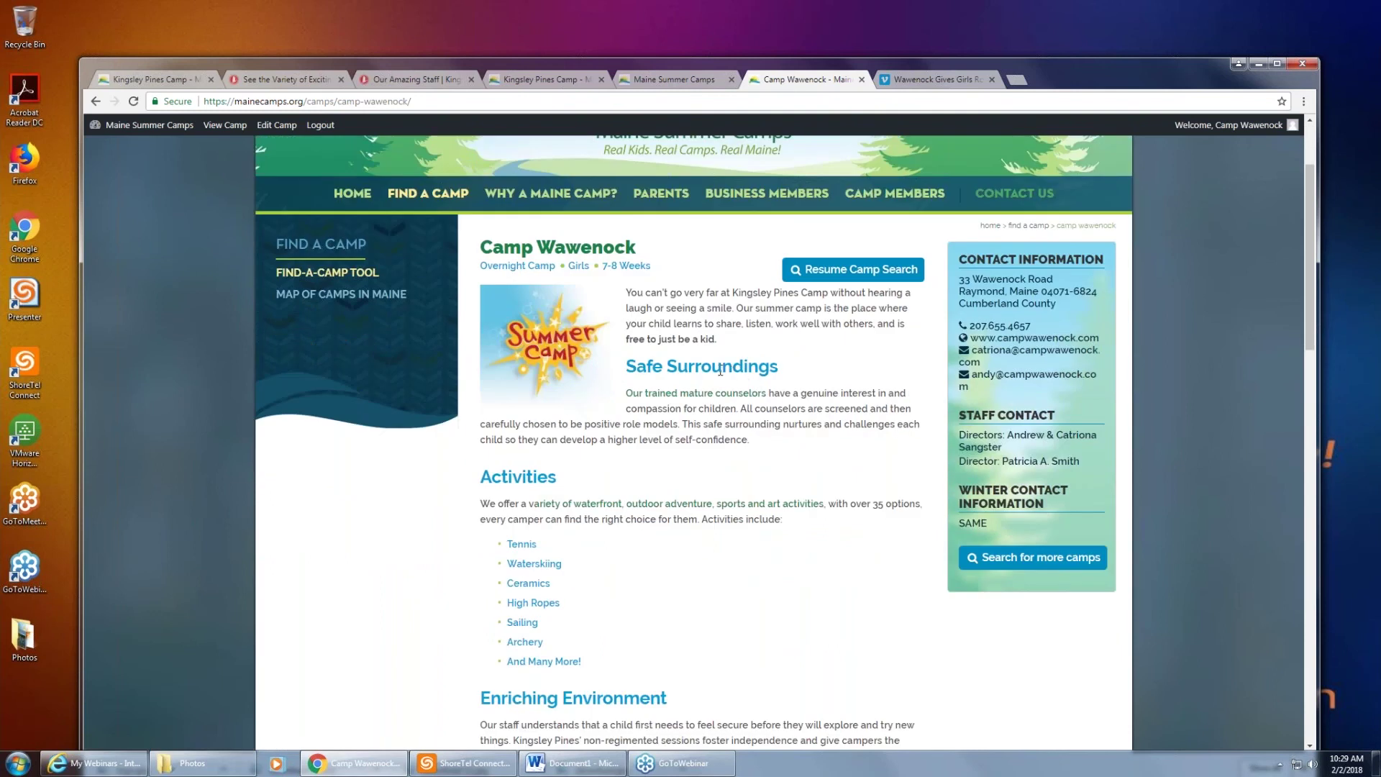
{"action": "scroll", "coordinate": [648, 489], "scroll_direction": "down", "scroll_amount": 1}
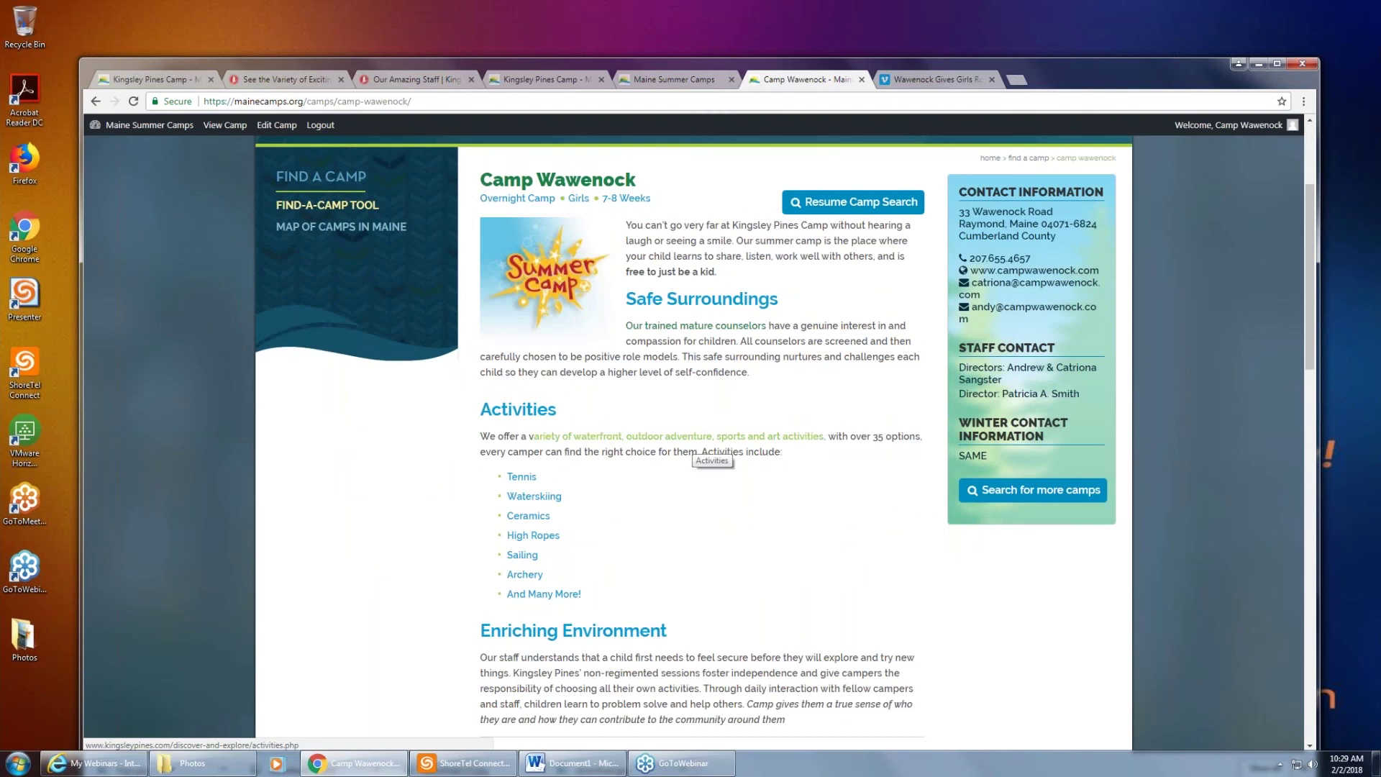
{"action": "left_click", "coordinate": [696, 437]}
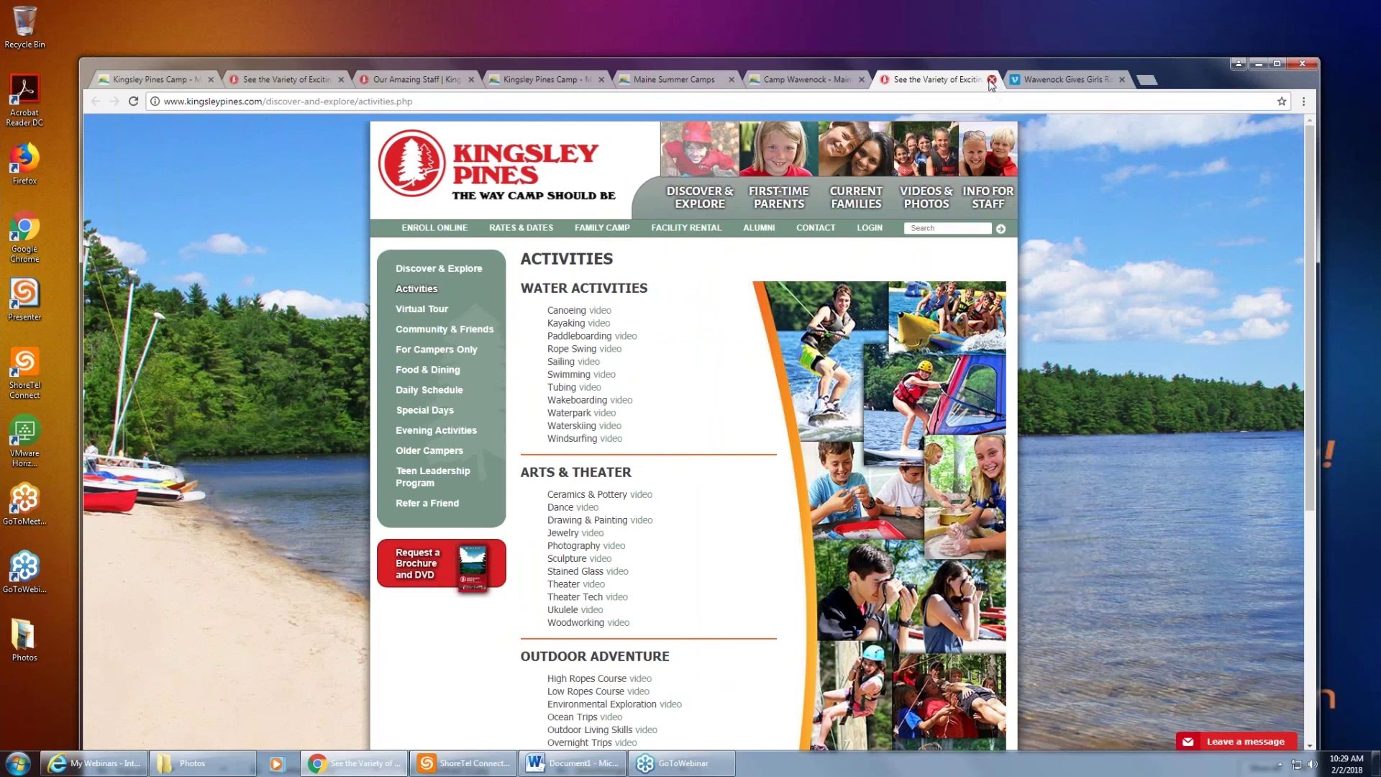
{"action": "left_click", "coordinate": [990, 79]}
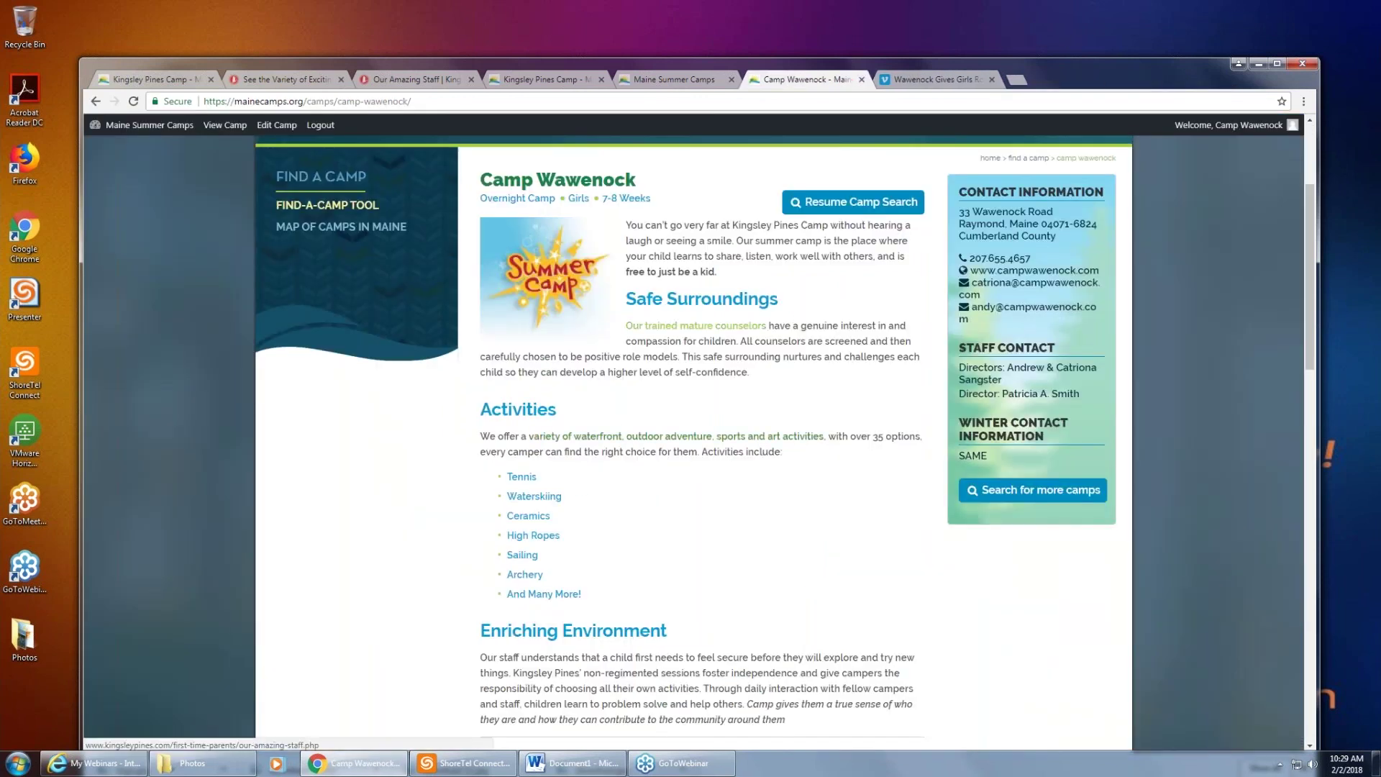
{"action": "left_click", "coordinate": [696, 325]}
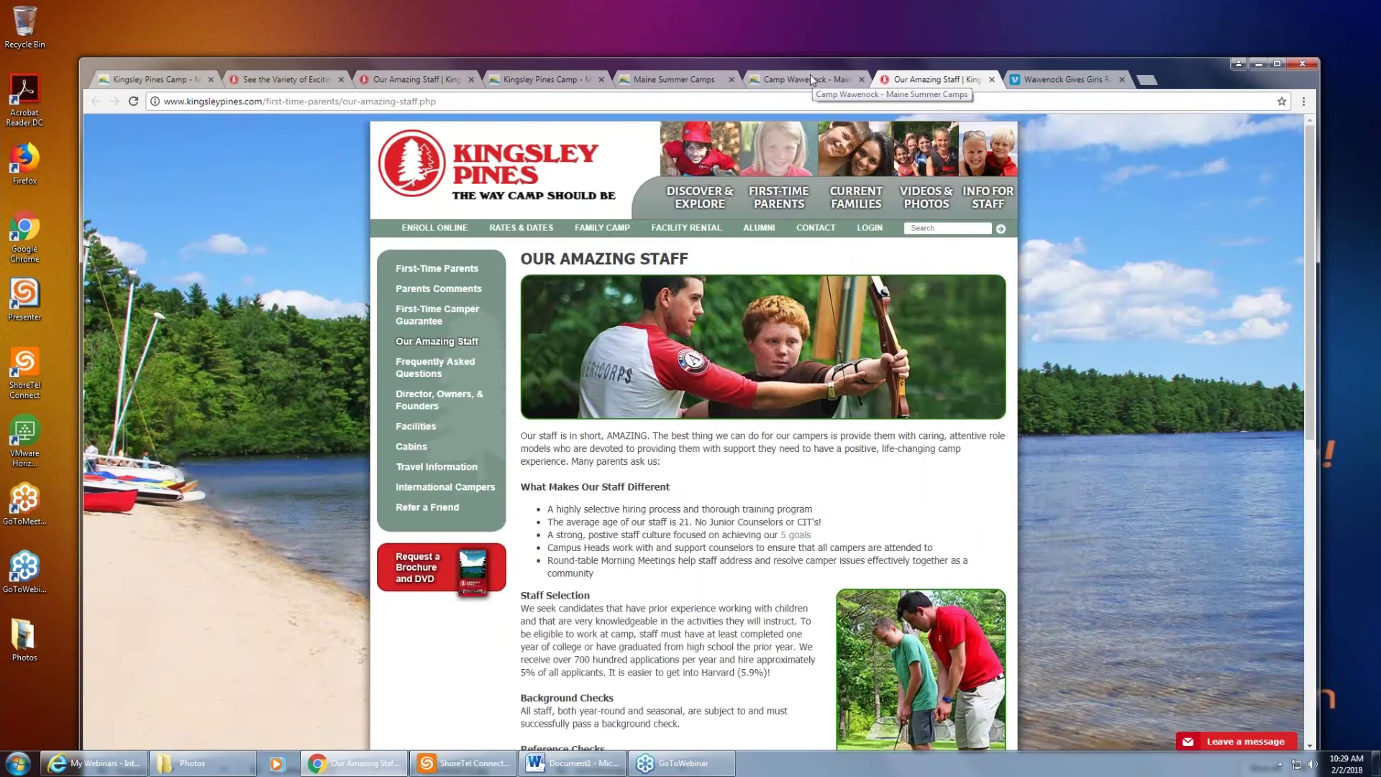
{"action": "left_click", "coordinate": [810, 76]}
- Scroll down to the embedded Vimeo video, which is blocked by its privacy settings
{"action": "scroll", "coordinate": [694, 432], "scroll_direction": "down", "scroll_amount": 2}
{"action": "scroll", "coordinate": [694, 431], "scroll_direction": "down", "scroll_amount": 3}
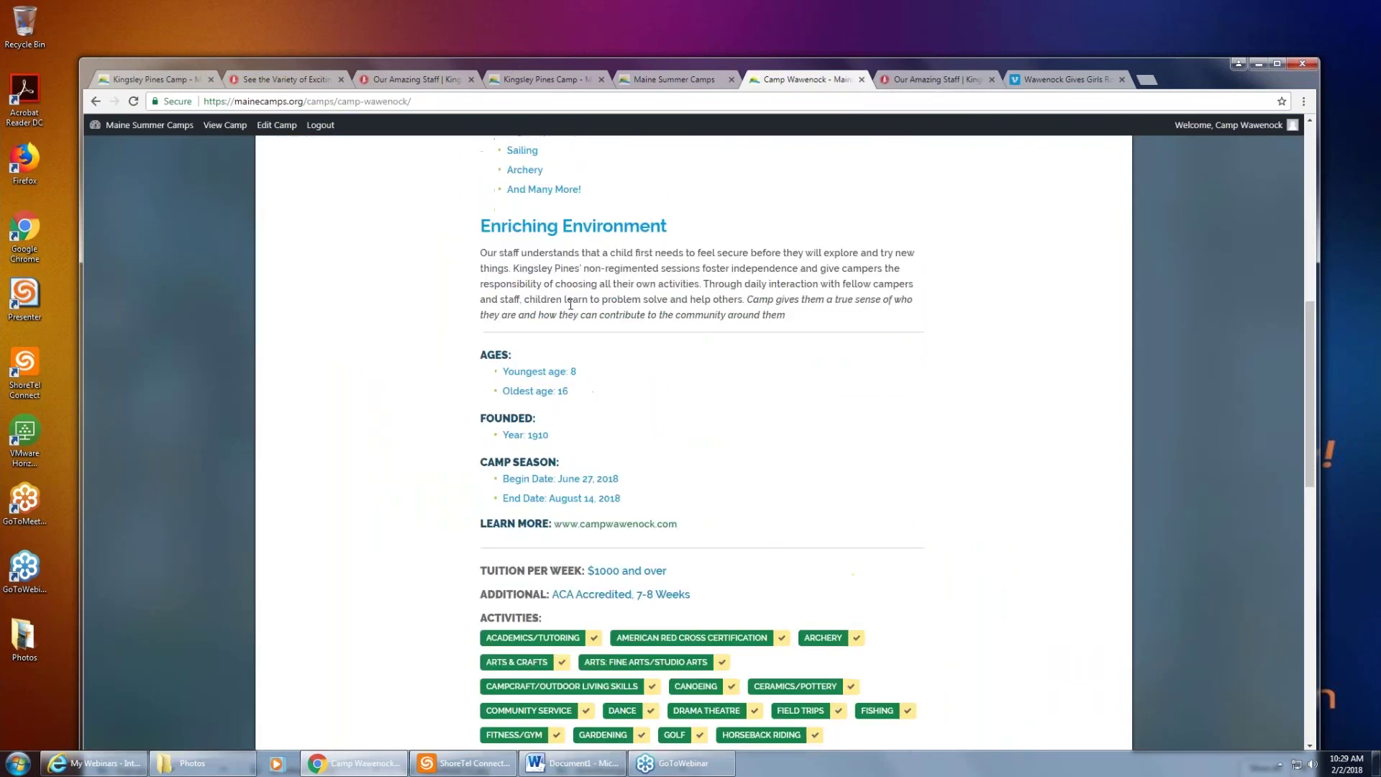
{"action": "scroll", "coordinate": [570, 376], "scroll_direction": "down", "scroll_amount": 2}
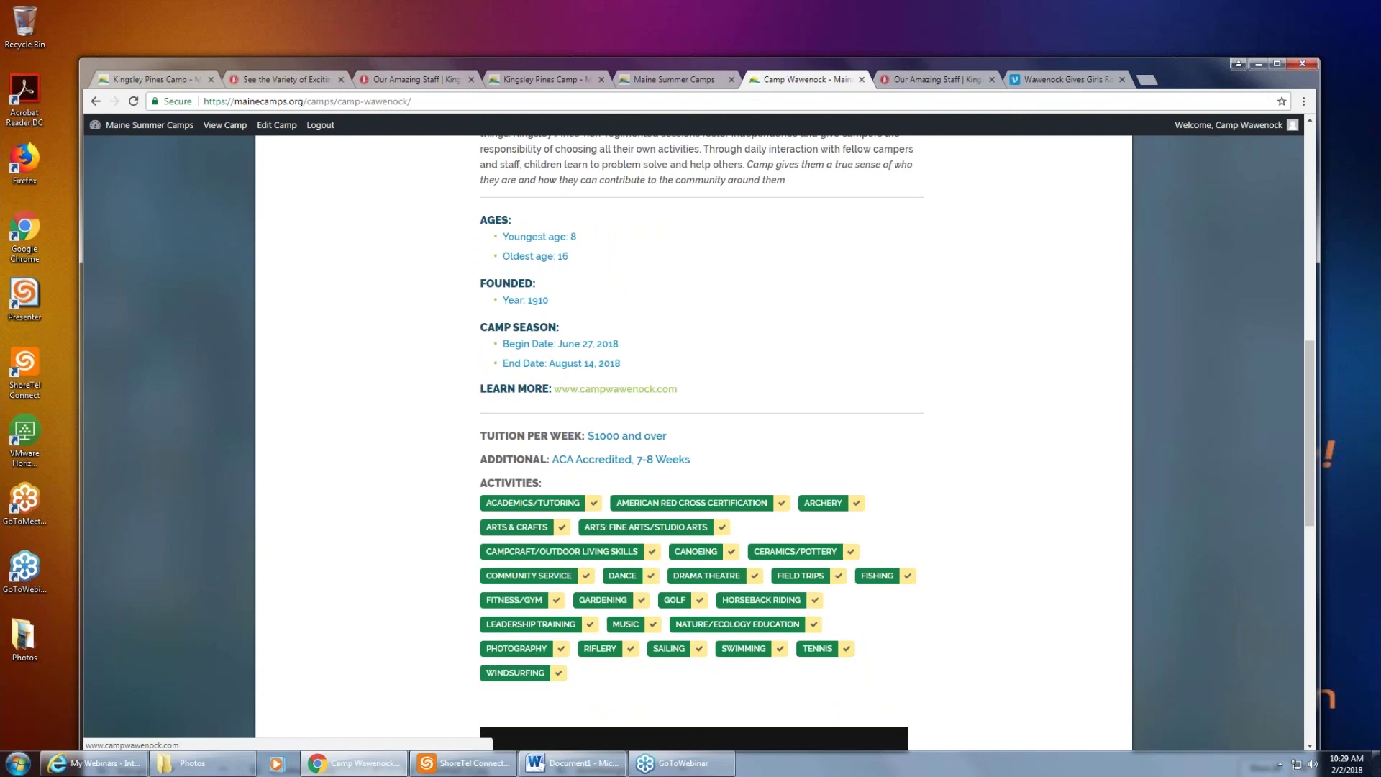
{"action": "scroll", "coordinate": [763, 506], "scroll_direction": "down", "scroll_amount": 1}
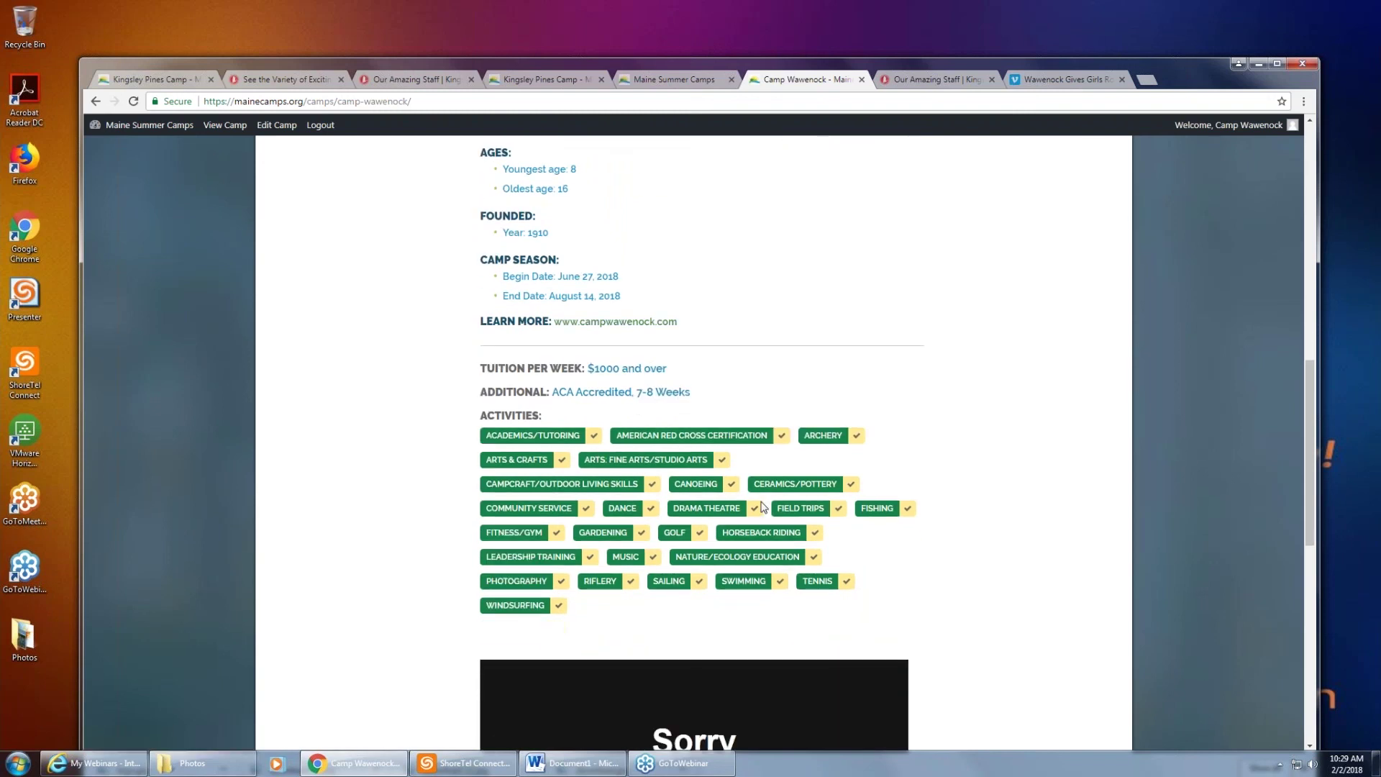
{"action": "scroll", "coordinate": [763, 508], "scroll_direction": "down", "scroll_amount": 4}
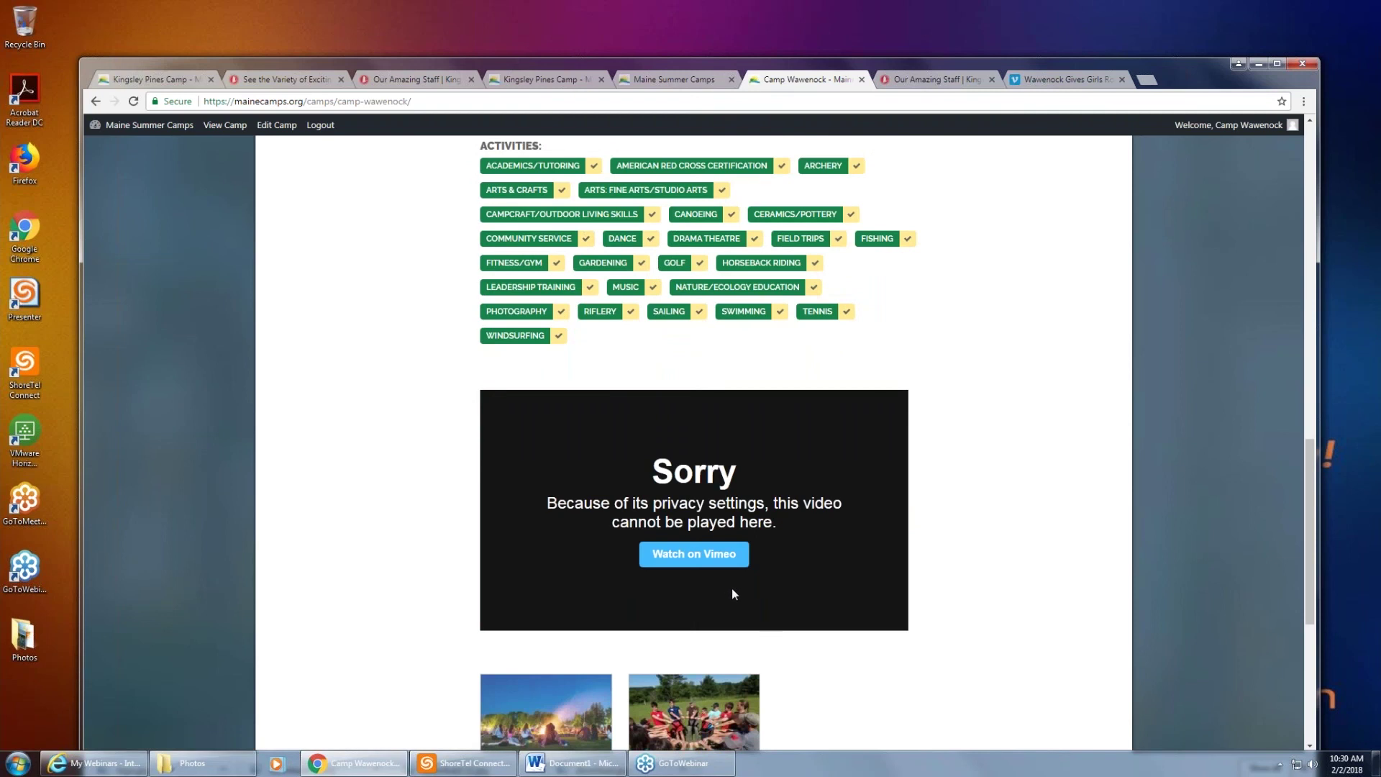
{"action": "scroll", "coordinate": [731, 571], "scroll_direction": "down", "scroll_amount": 1}
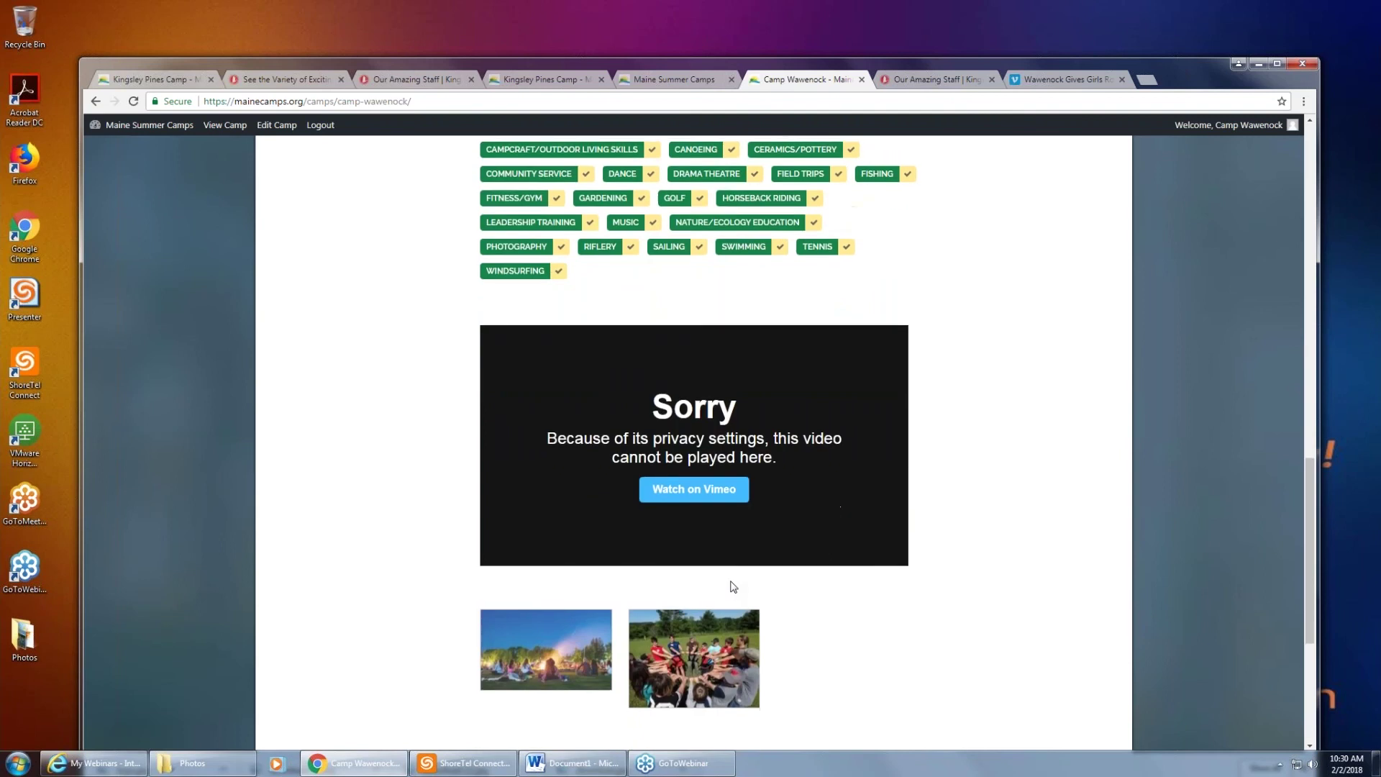
{"action": "scroll", "coordinate": [731, 582], "scroll_direction": "up", "scroll_amount": 2}
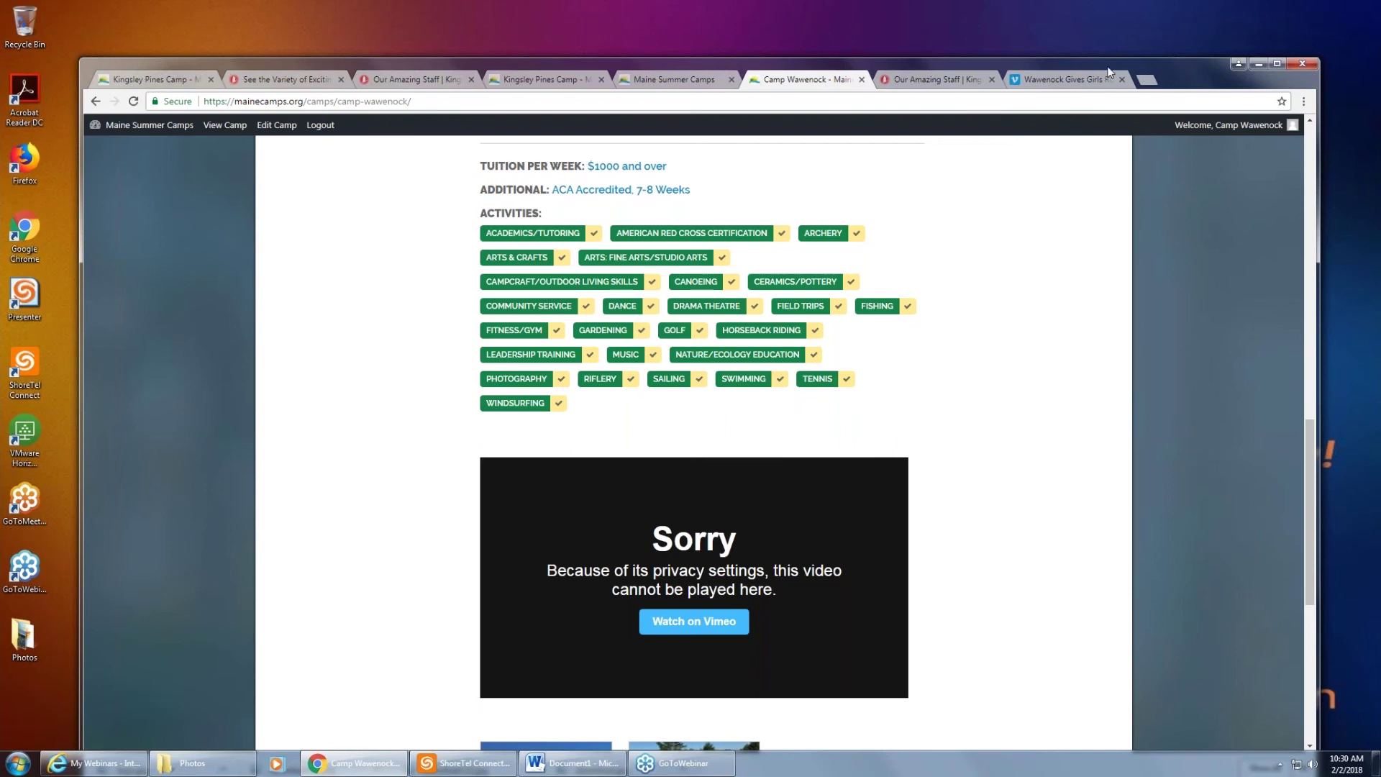
- From the Vimeo tab's address bar, search Google for 'kingsely pines yout ube'
{"action": "left_click", "coordinate": [1067, 77]}
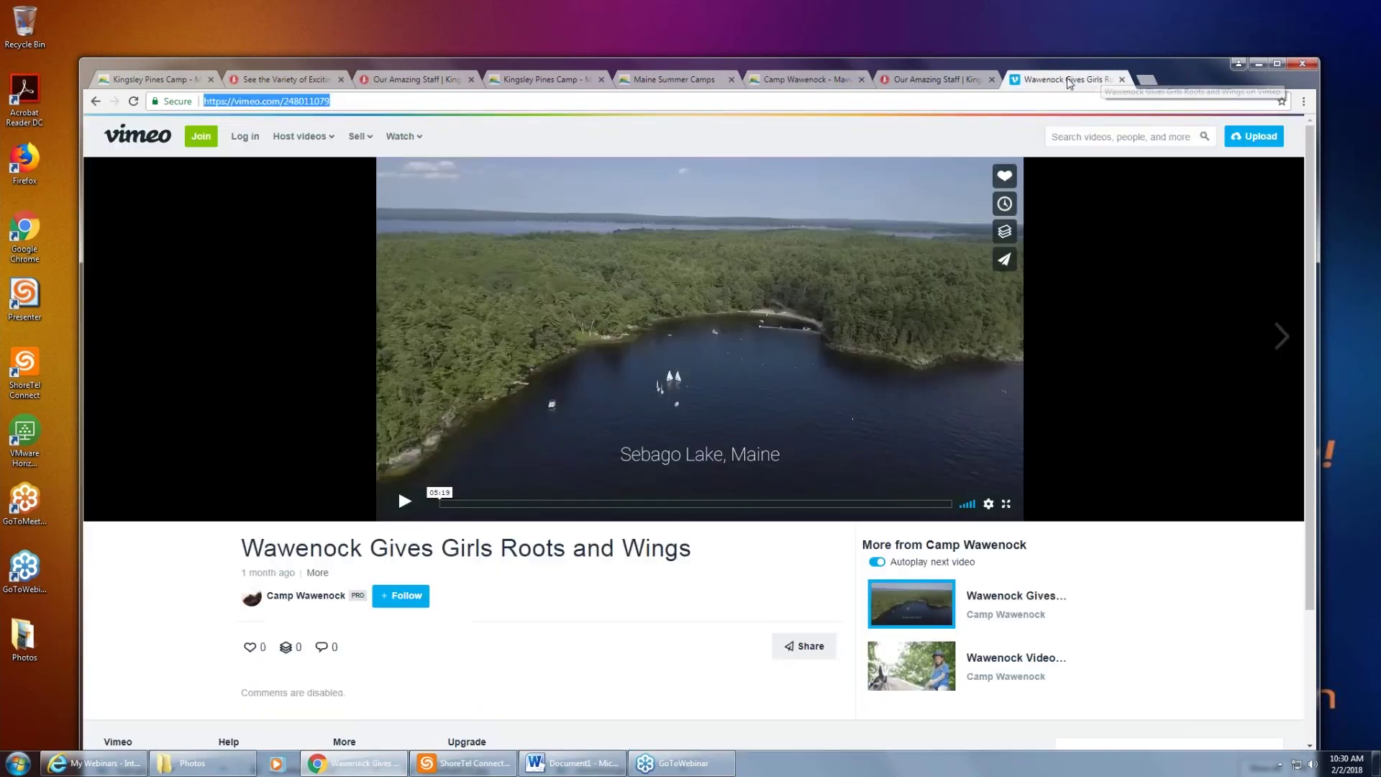
{"action": "left_click", "coordinate": [391, 99]}
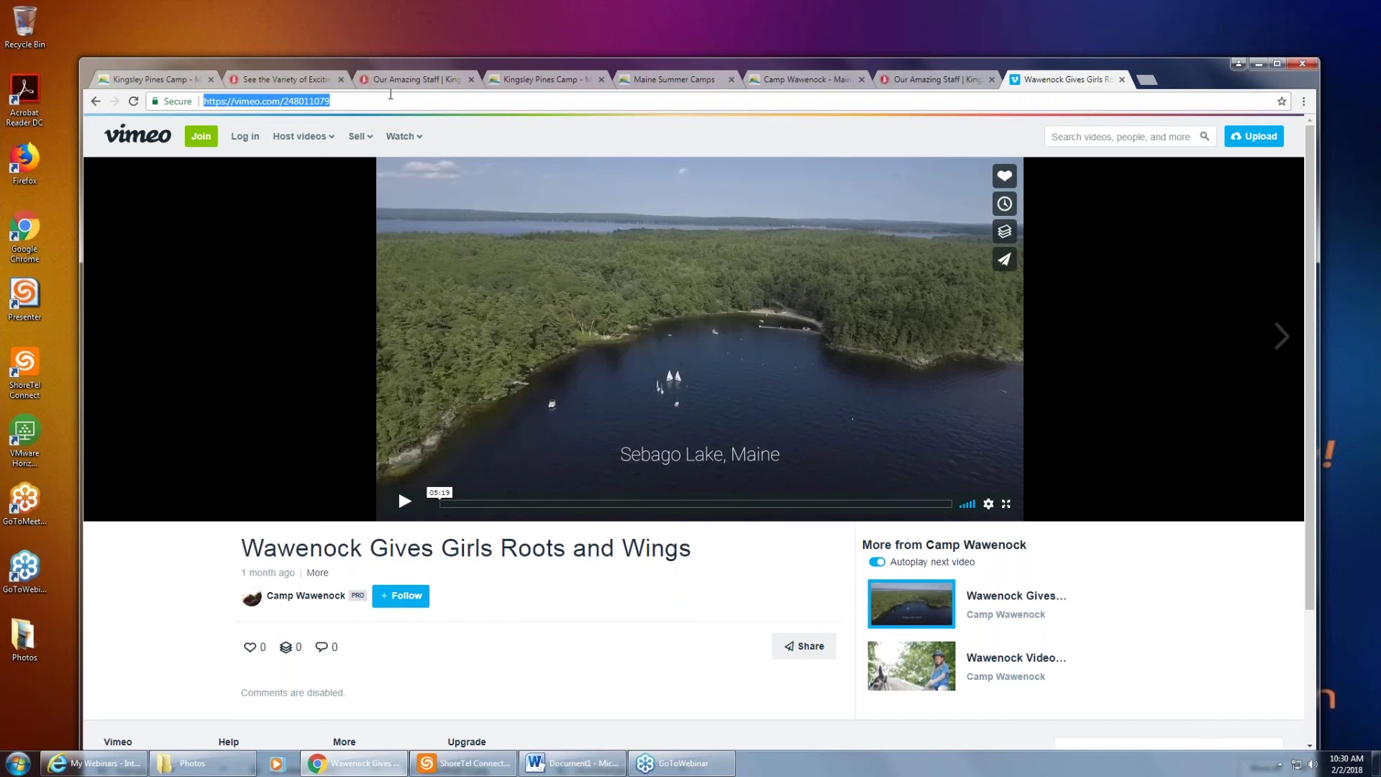
{"action": "type", "text": "kingsel"}
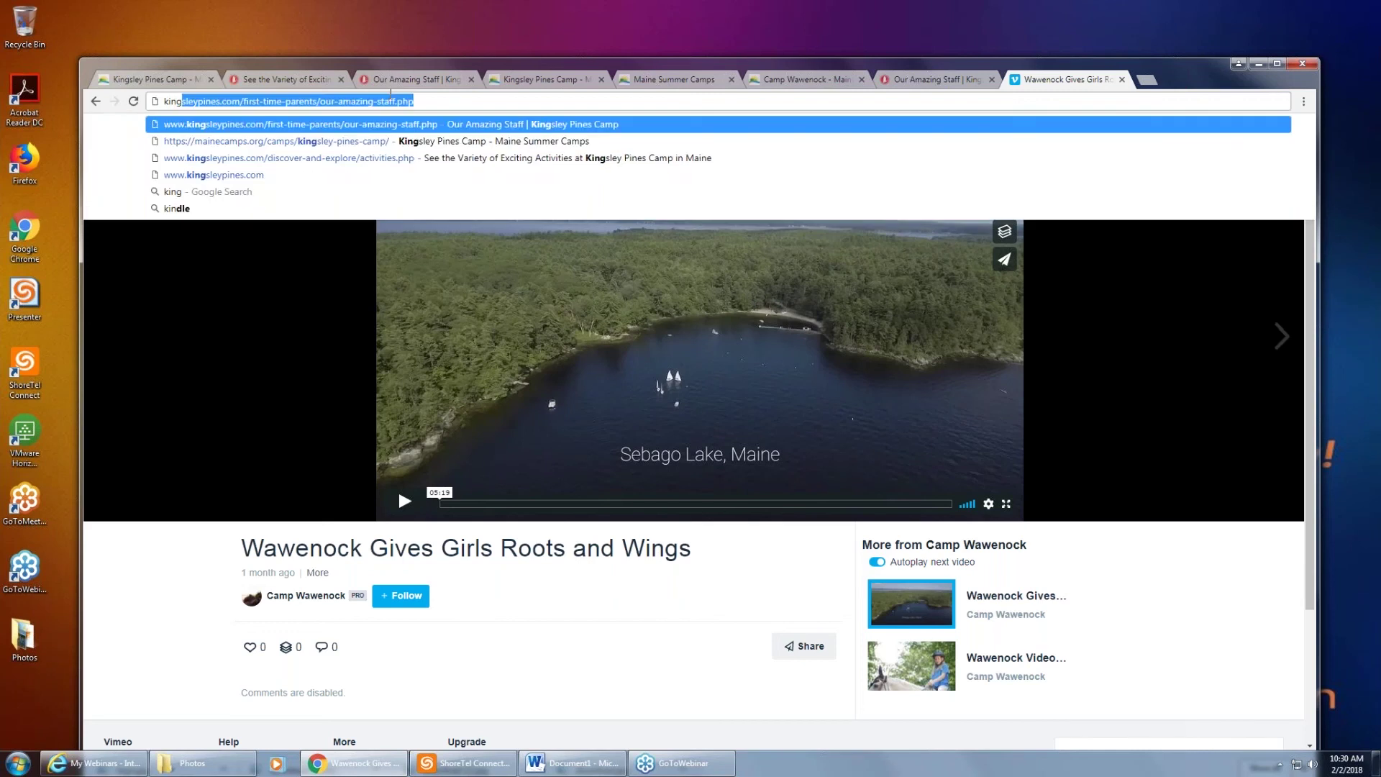
{"action": "type", "text": "y"}
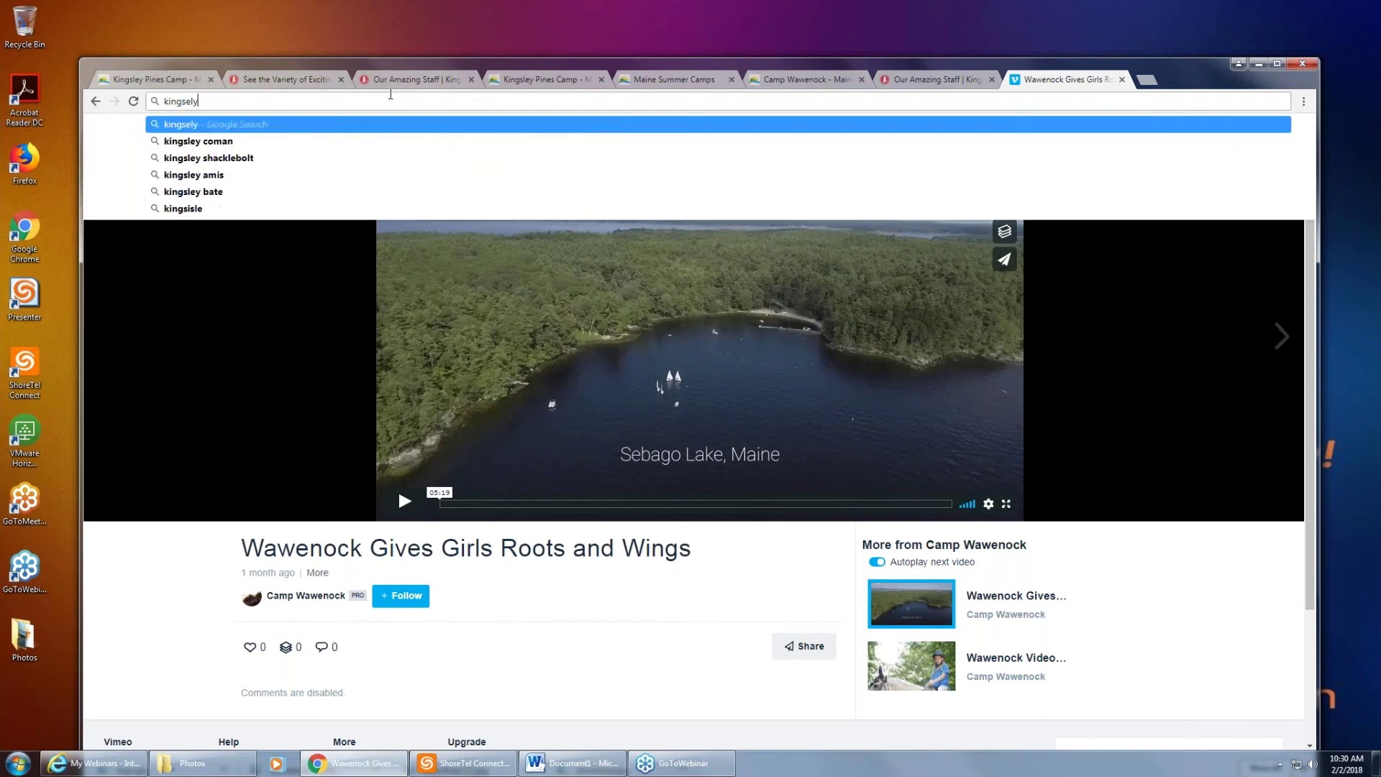
{"action": "type", "text": " pines yo"}
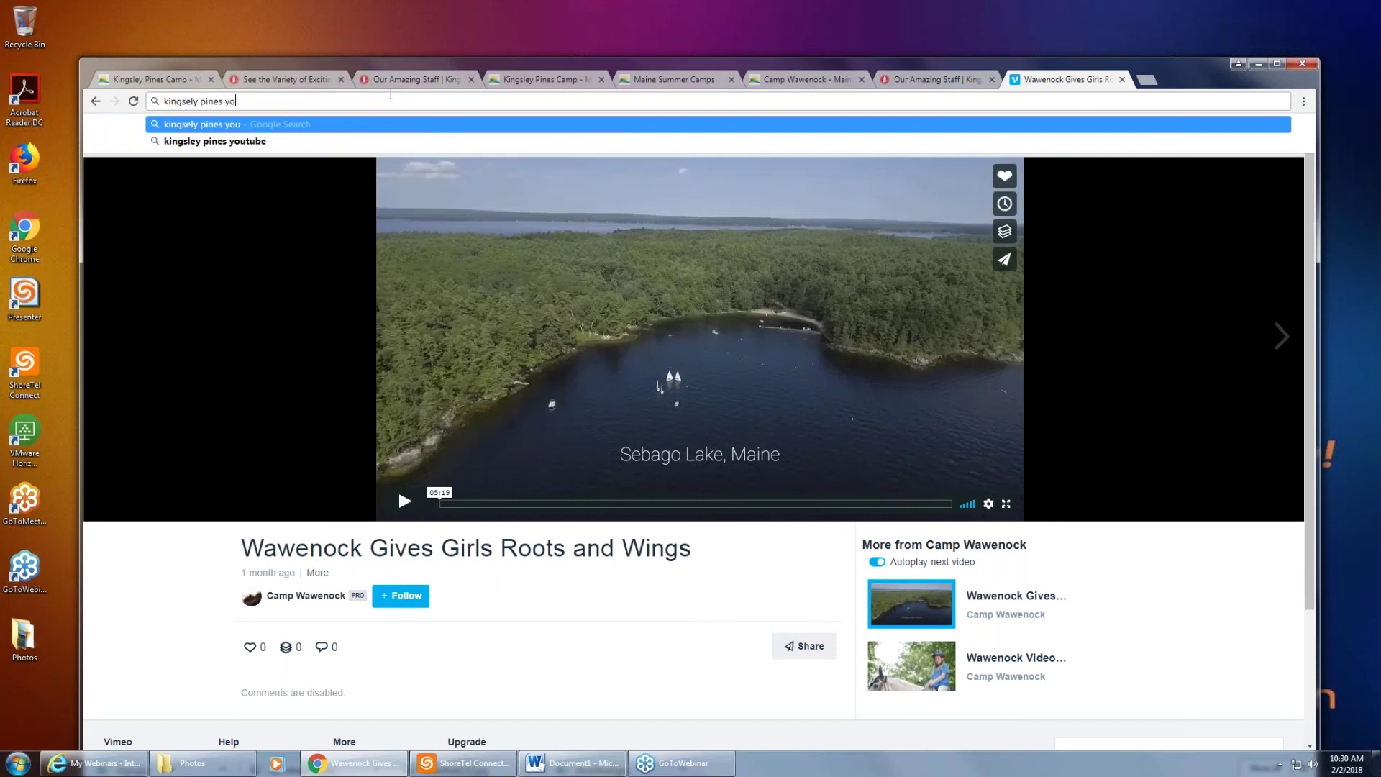
{"action": "type", "text": "ut ub"}
{"action": "type", "text": "e"}
{"action": "key", "text": "Return"}
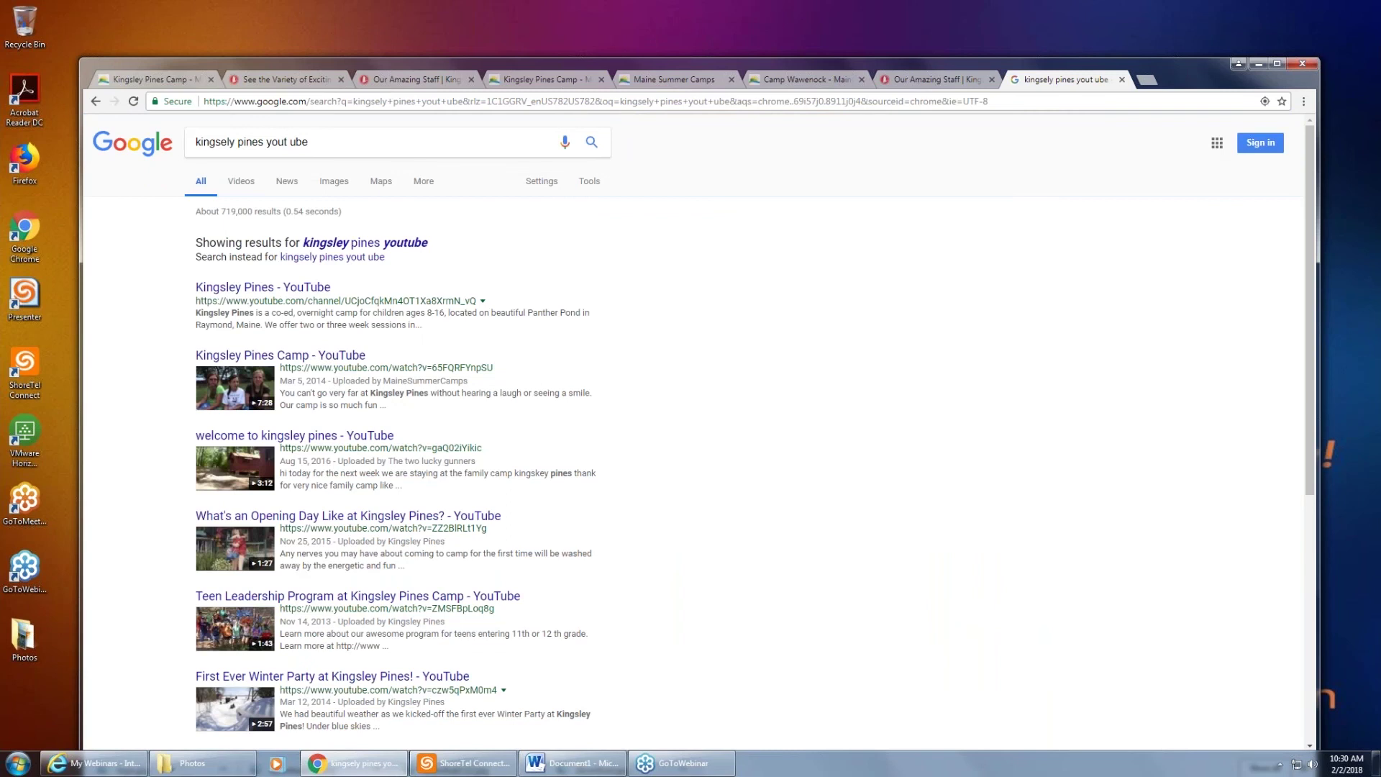
- Copy the Kingsley Pines Camp YouTube video's web address, pause the video, and return to the profile editor
{"action": "left_click", "coordinate": [324, 355]}
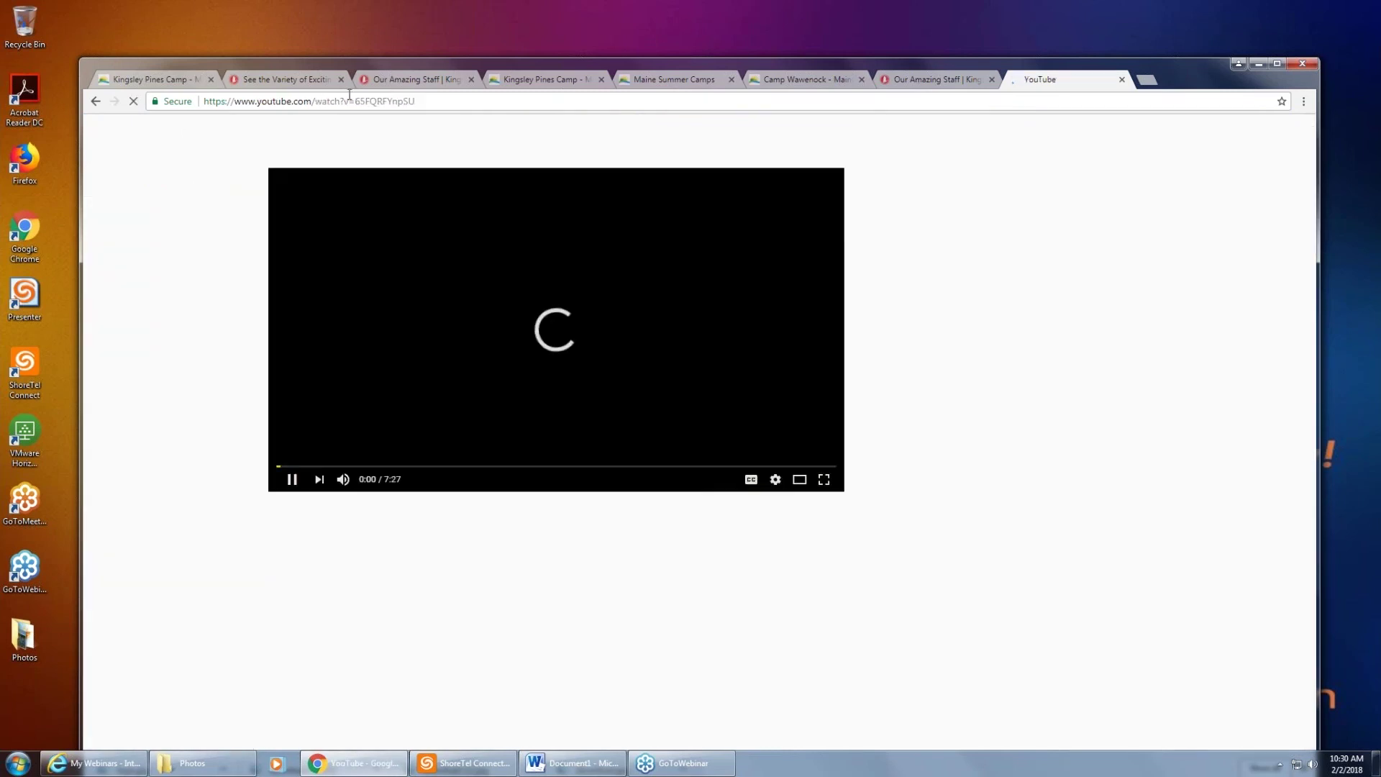
{"action": "left_click", "coordinate": [350, 98]}
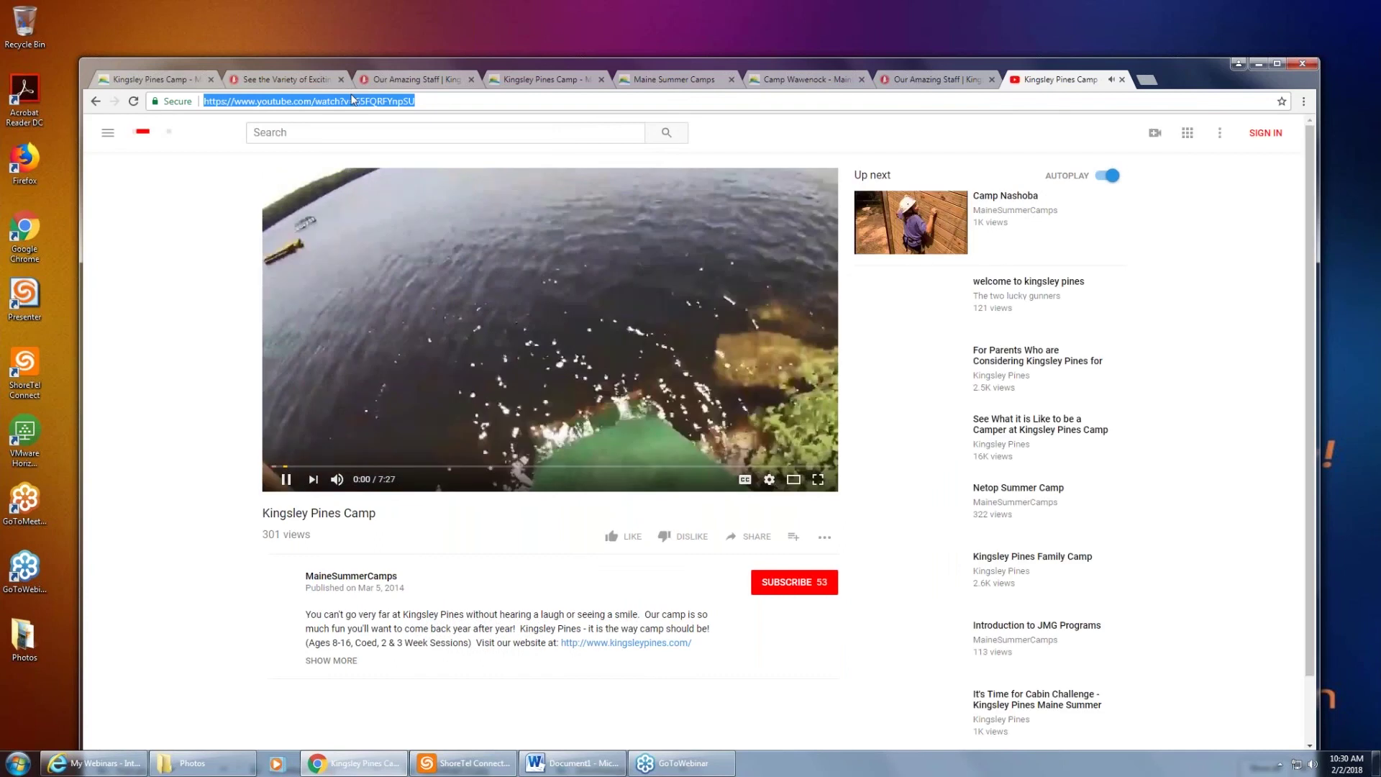
{"action": "right_click", "coordinate": [358, 98]}
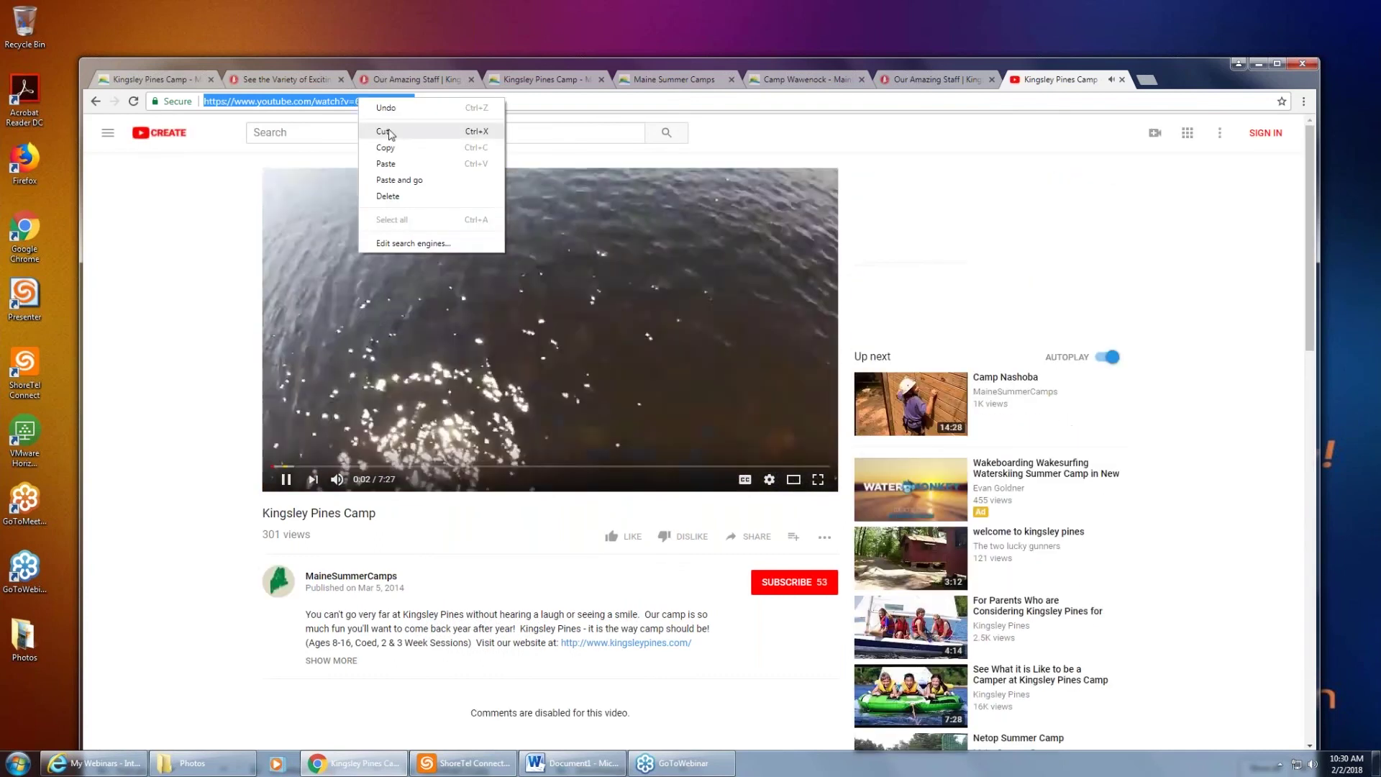
{"action": "left_click", "coordinate": [385, 147]}
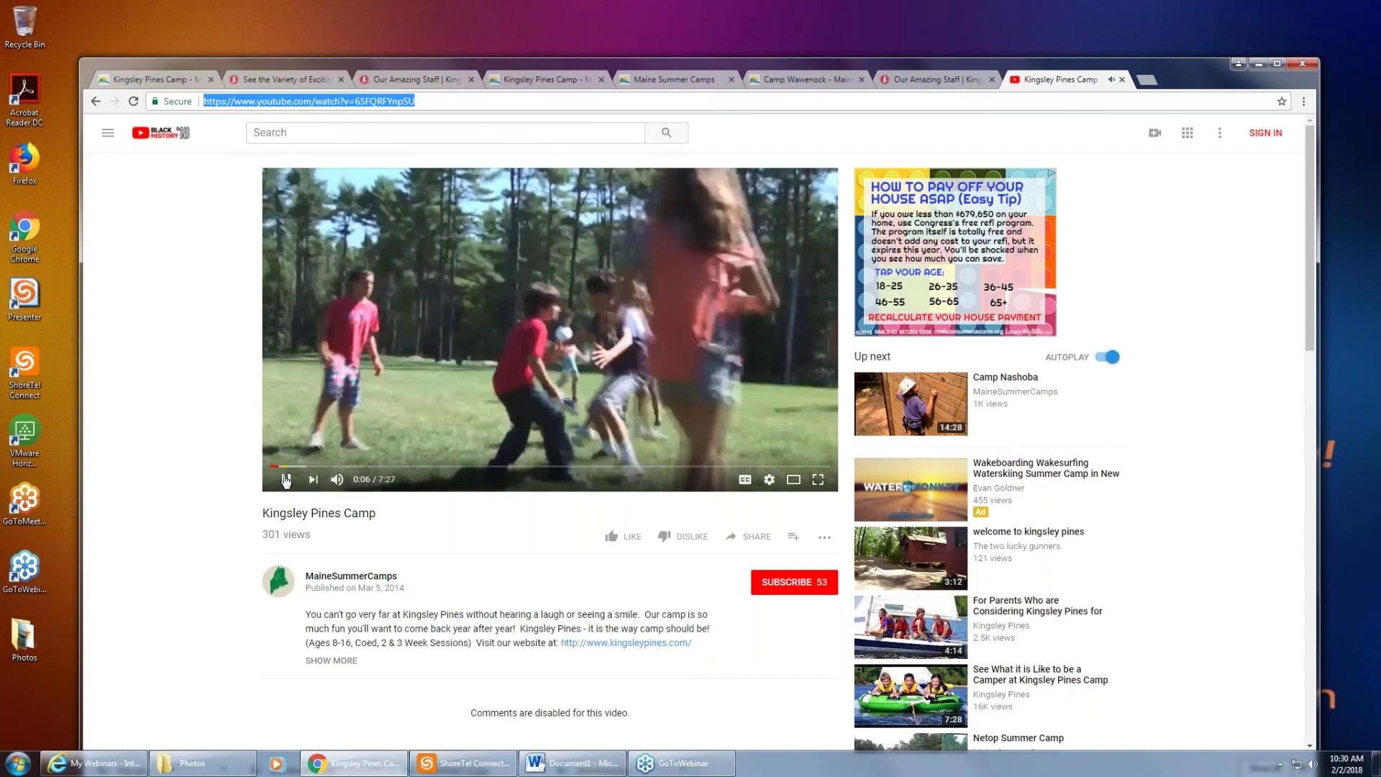
{"action": "left_click", "coordinate": [286, 480]}
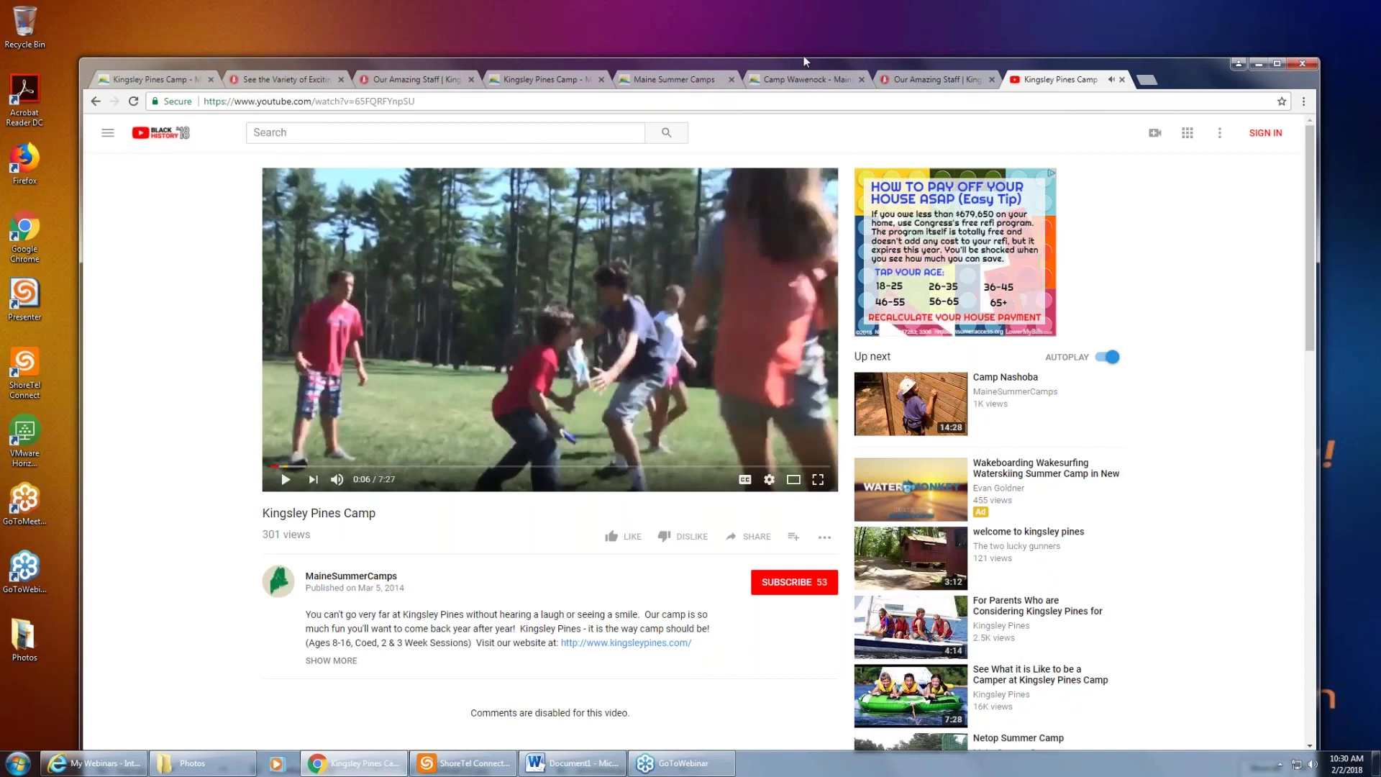
{"action": "left_click", "coordinate": [683, 81]}
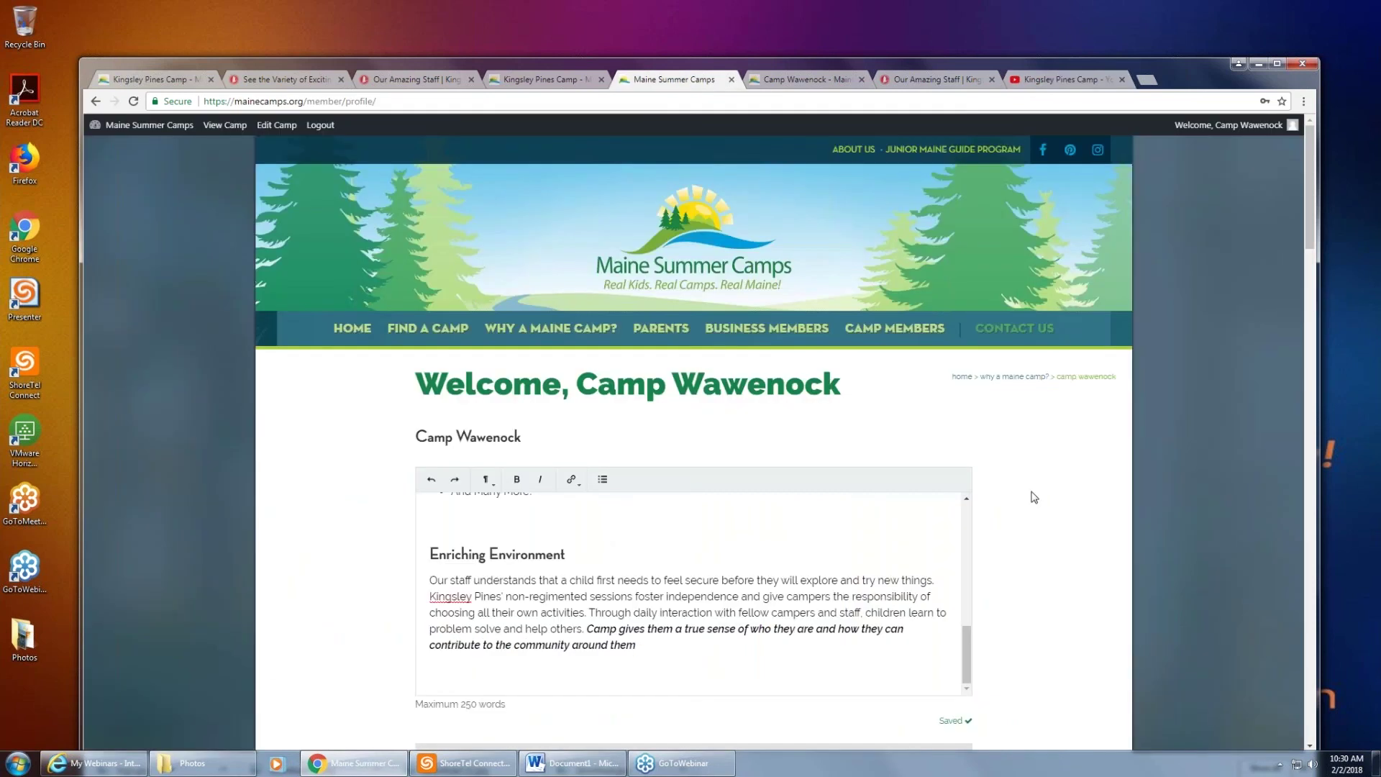
- Replace the Vimeo address in the Video Link field with the copied YouTube address
{"action": "scroll", "coordinate": [1033, 497], "scroll_direction": "down", "scroll_amount": 10}
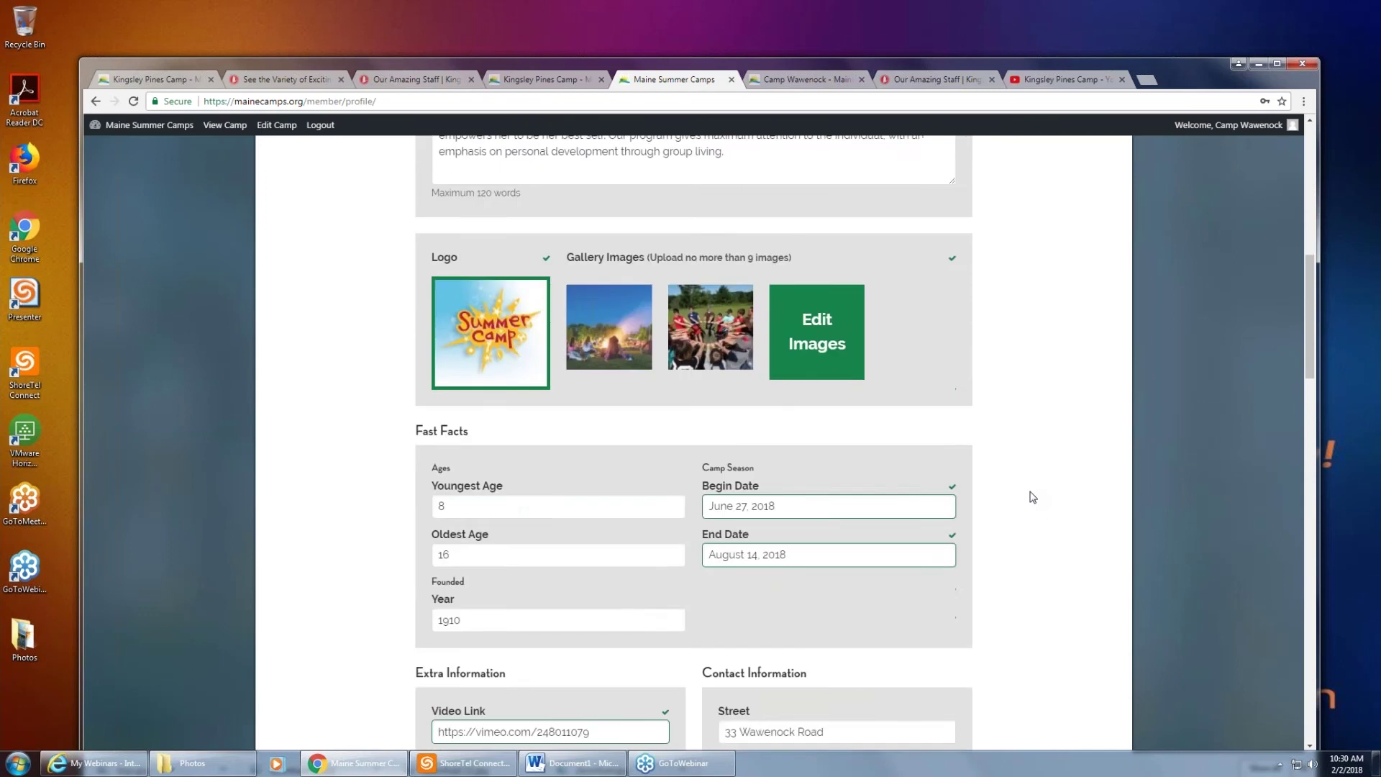
{"action": "scroll", "coordinate": [1033, 497], "scroll_direction": "down", "scroll_amount": 8}
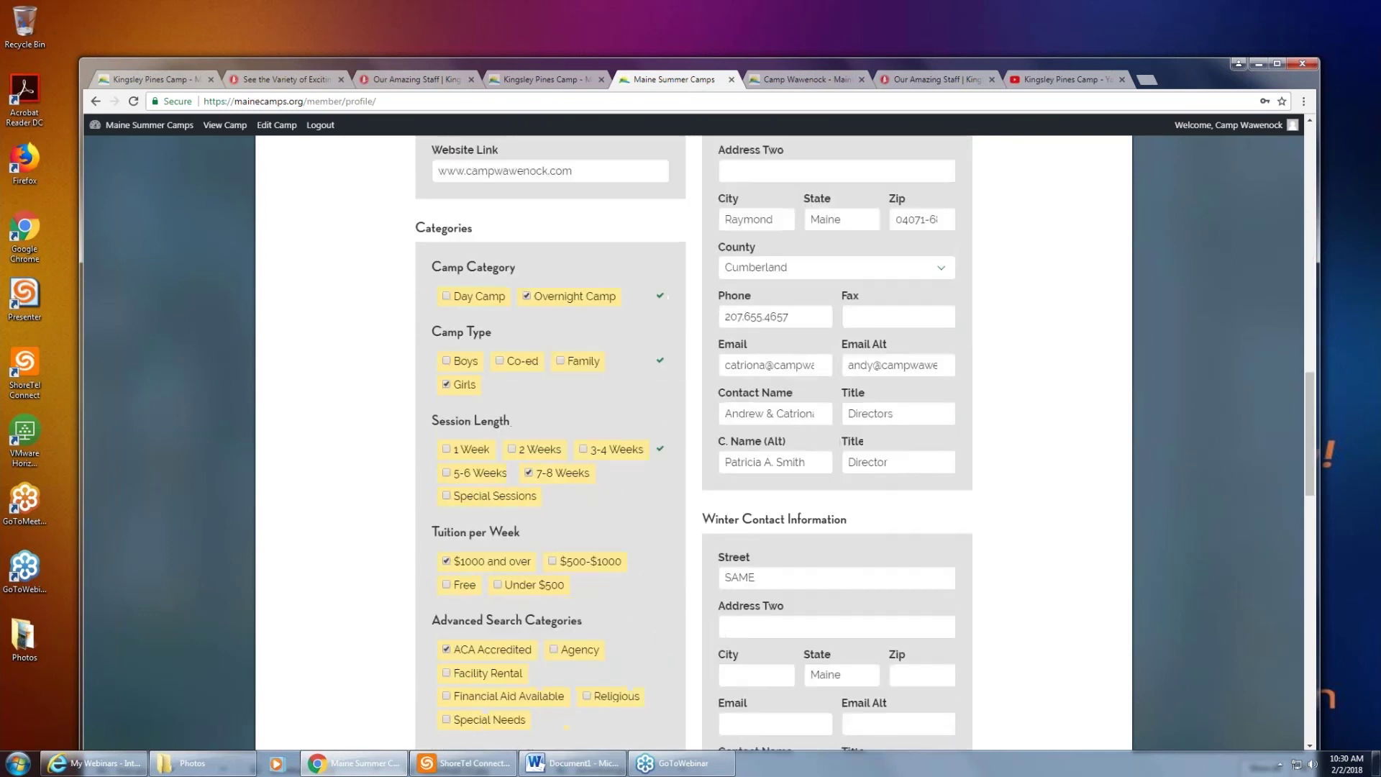
{"action": "scroll", "coordinate": [1033, 497], "scroll_direction": "down", "scroll_amount": 10}
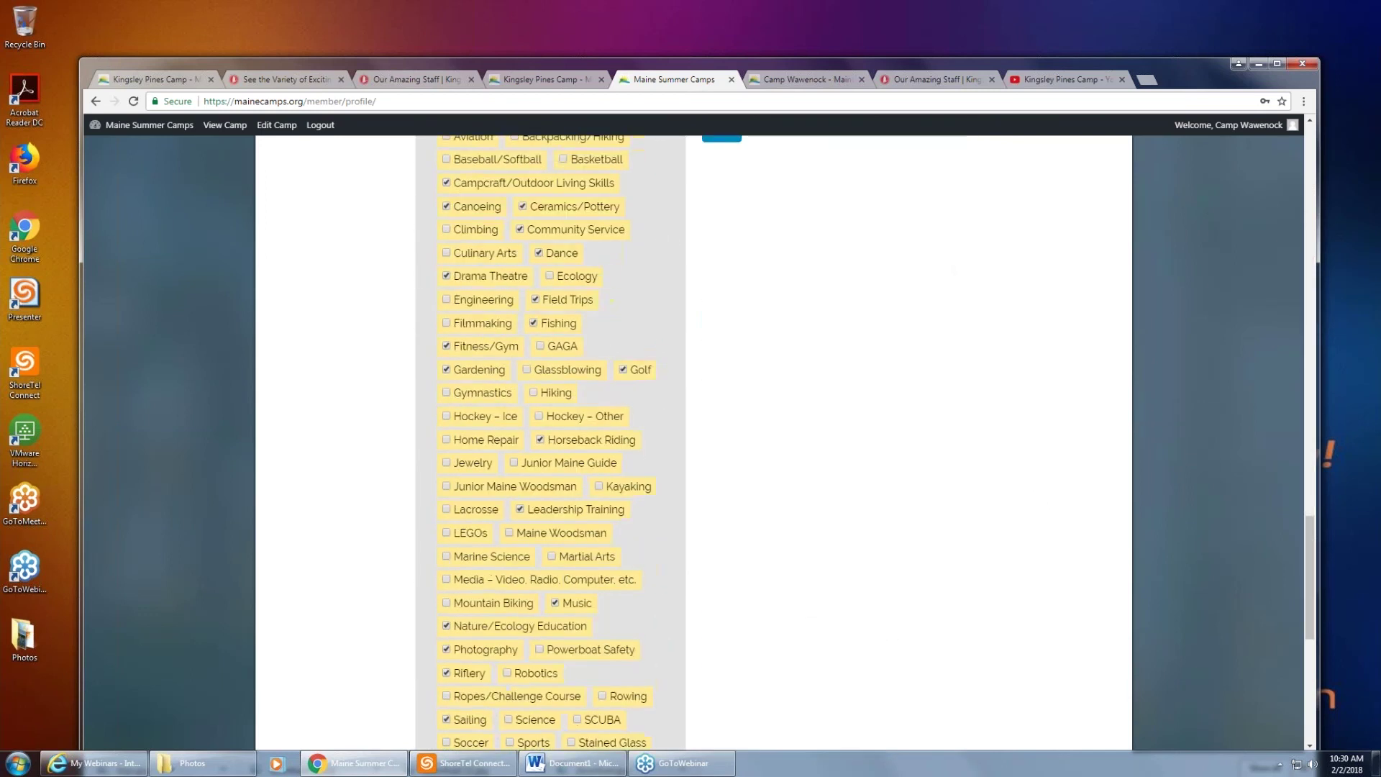
{"action": "scroll", "coordinate": [943, 499], "scroll_direction": "down", "scroll_amount": 4}
{"action": "scroll", "coordinate": [943, 499], "scroll_direction": "up", "scroll_amount": 10}
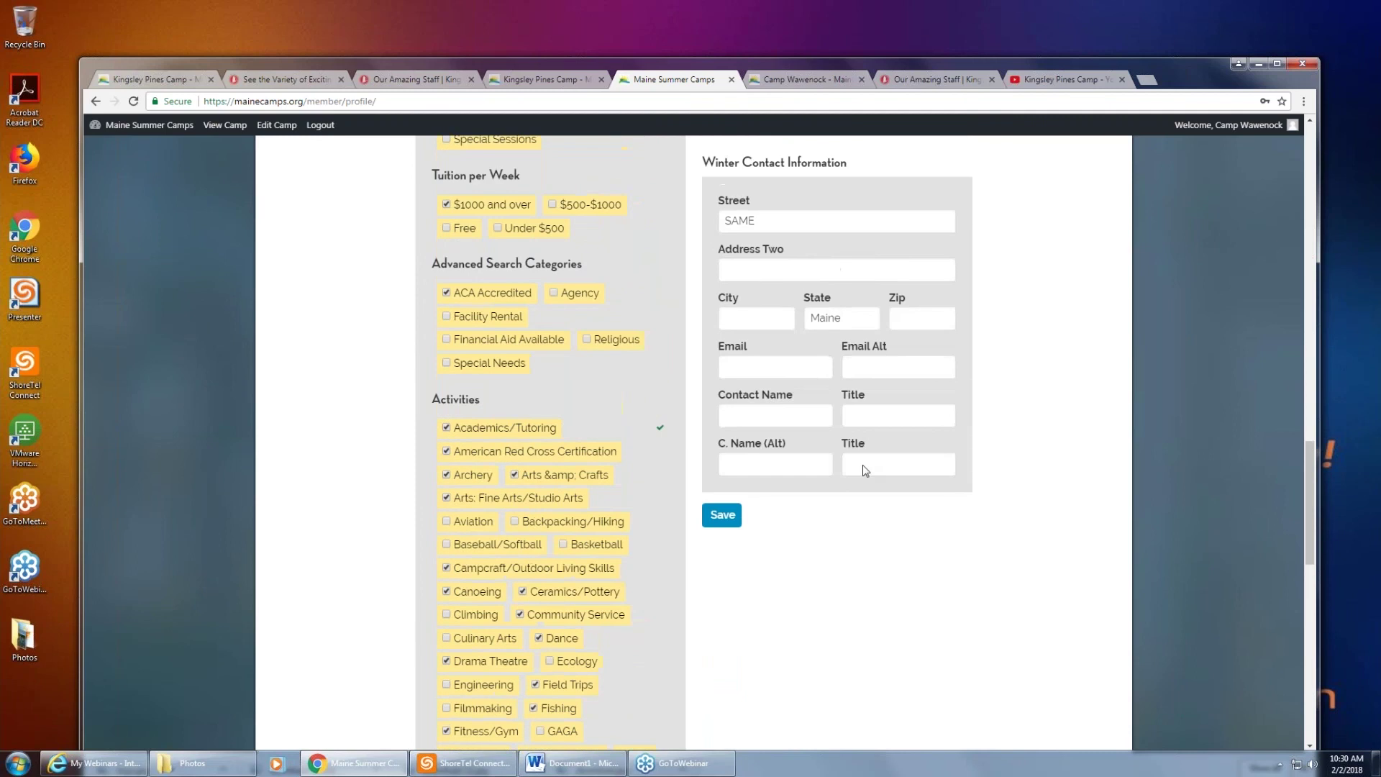
{"action": "scroll", "coordinate": [866, 471], "scroll_direction": "up", "scroll_amount": 8}
{"action": "left_click_drag", "start_coordinate": [611, 324], "coordinate": [433, 333]}
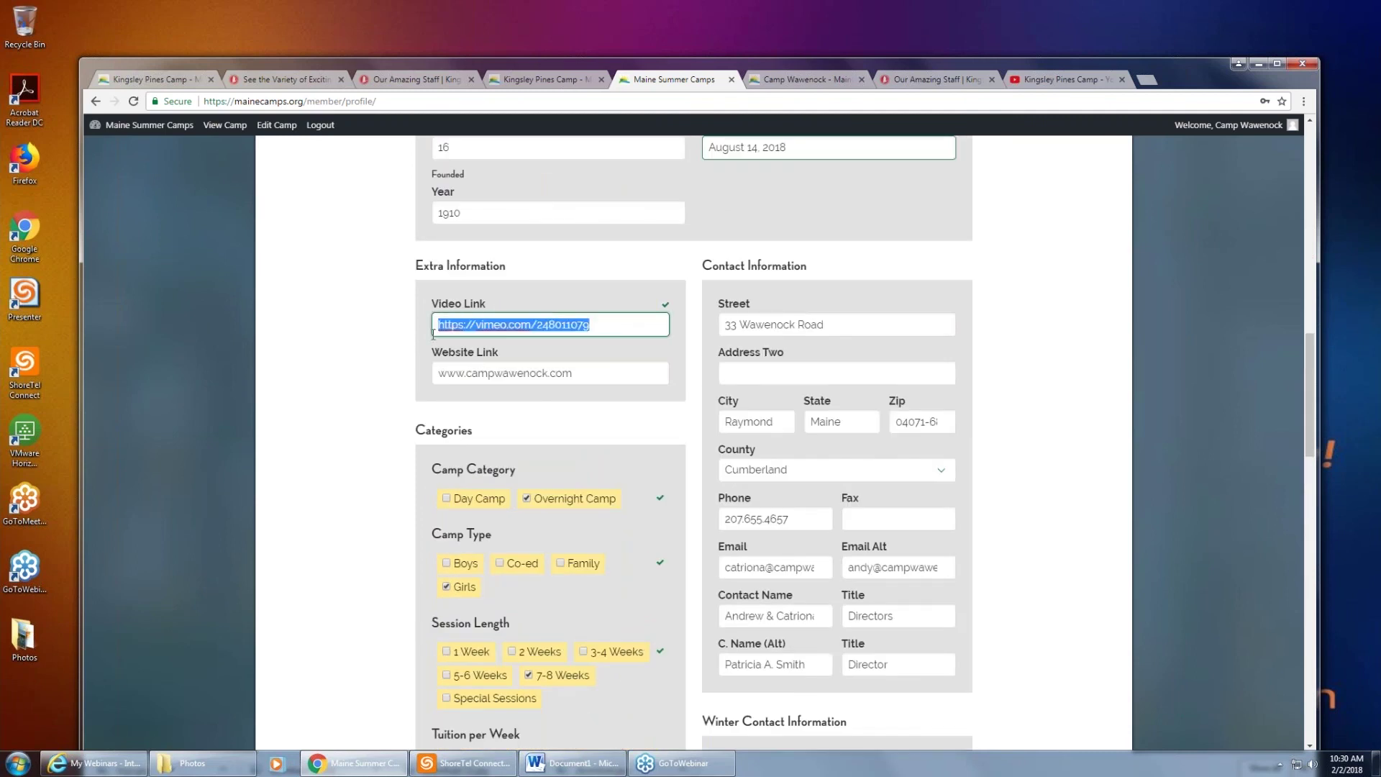
{"action": "right_click", "coordinate": [505, 322]}
{"action": "left_click", "coordinate": [533, 360]}
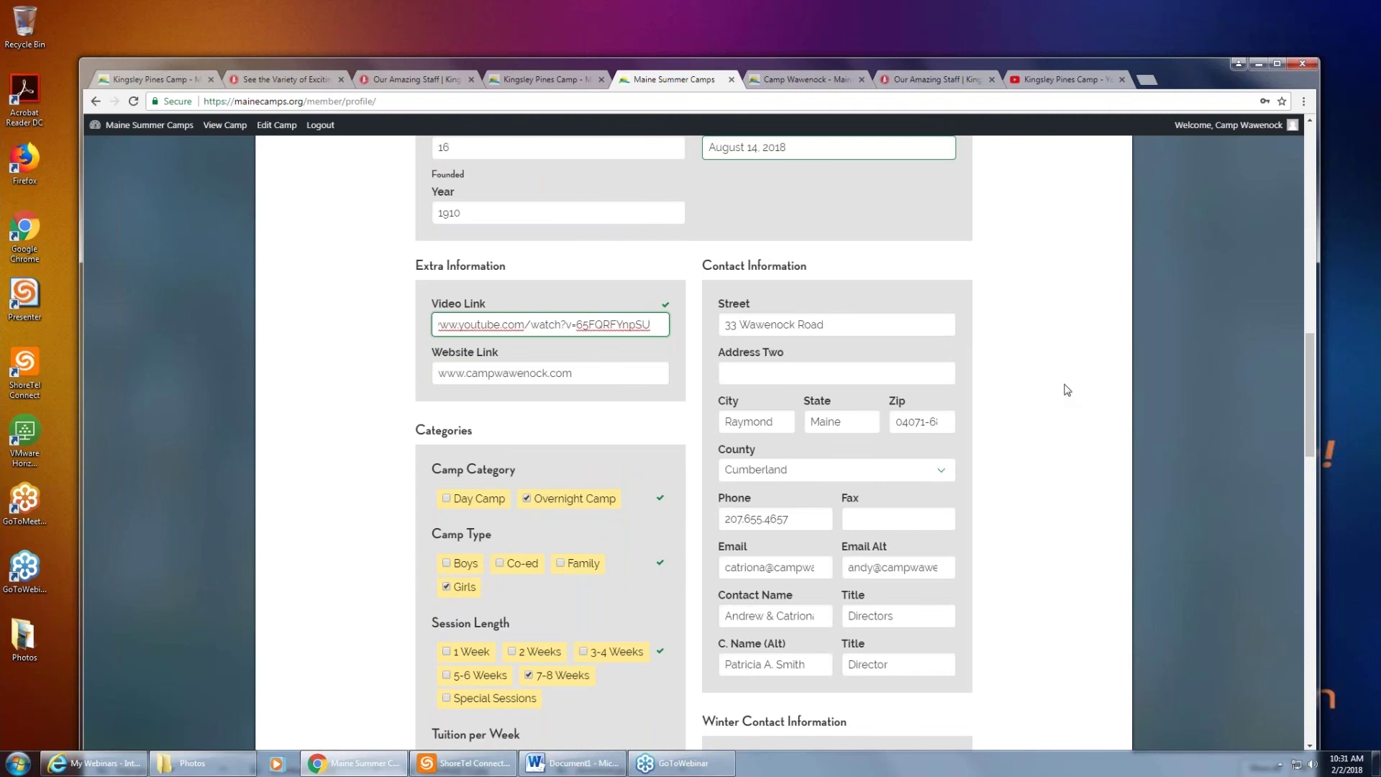
- Save the Edit Camp form and switch to the public Camp Wawenock page
{"action": "scroll", "coordinate": [1067, 390], "scroll_direction": "down", "scroll_amount": 9}
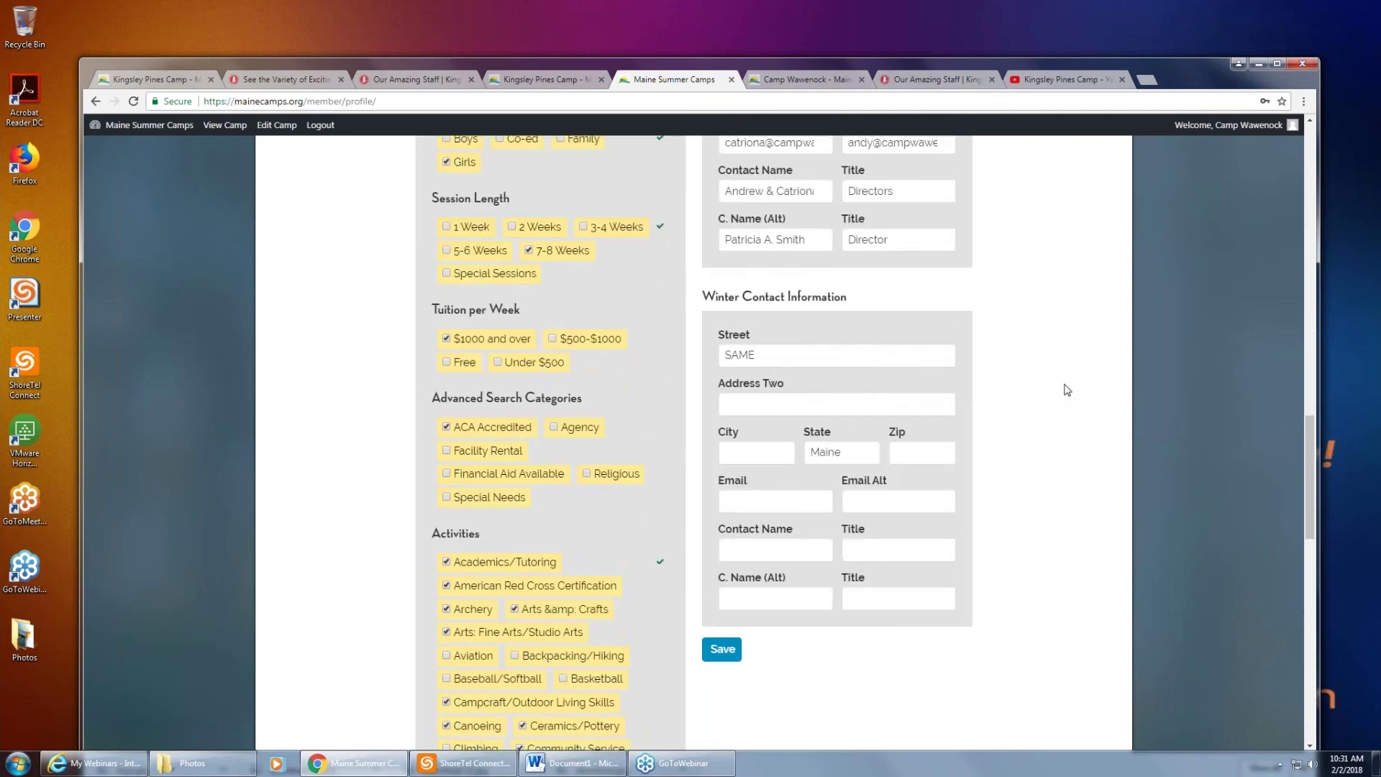
{"action": "left_click", "coordinate": [721, 399]}
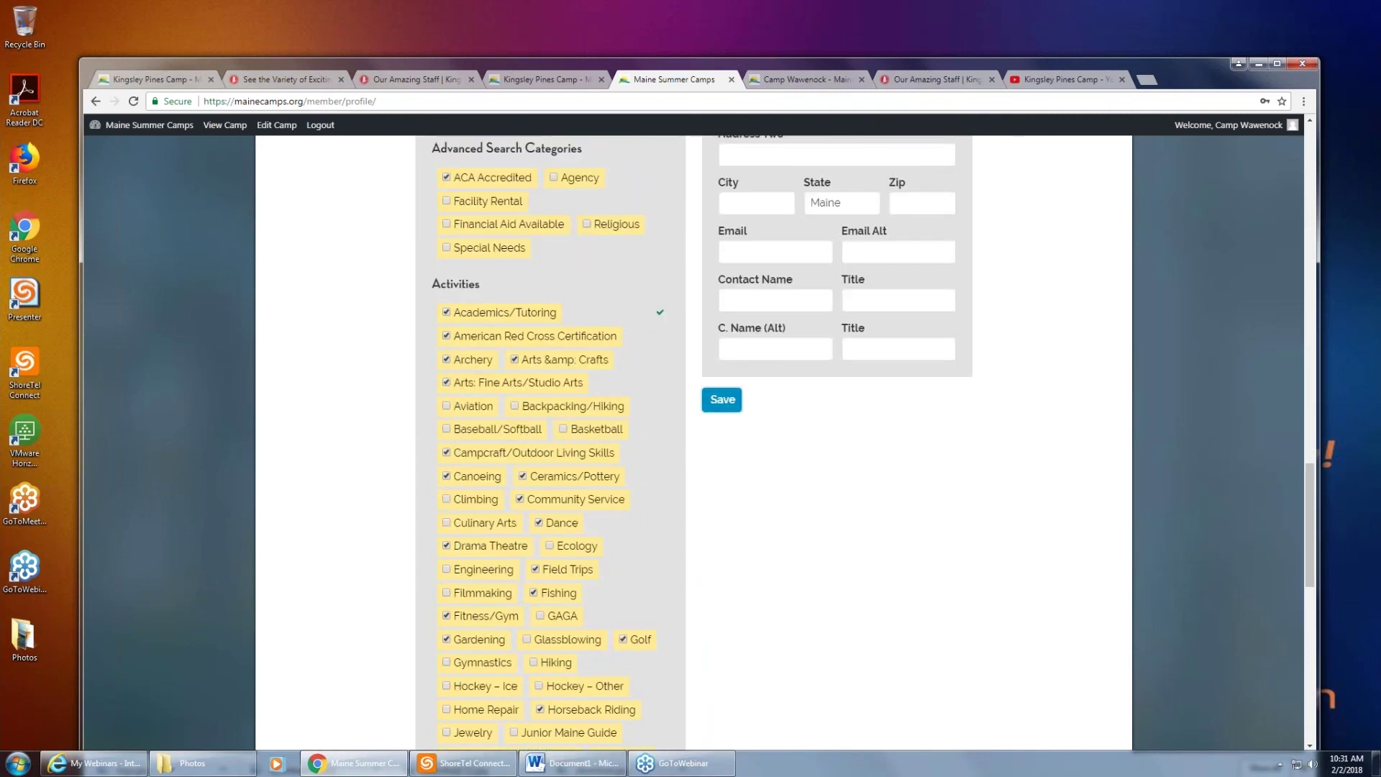
{"action": "left_click", "coordinate": [805, 80]}
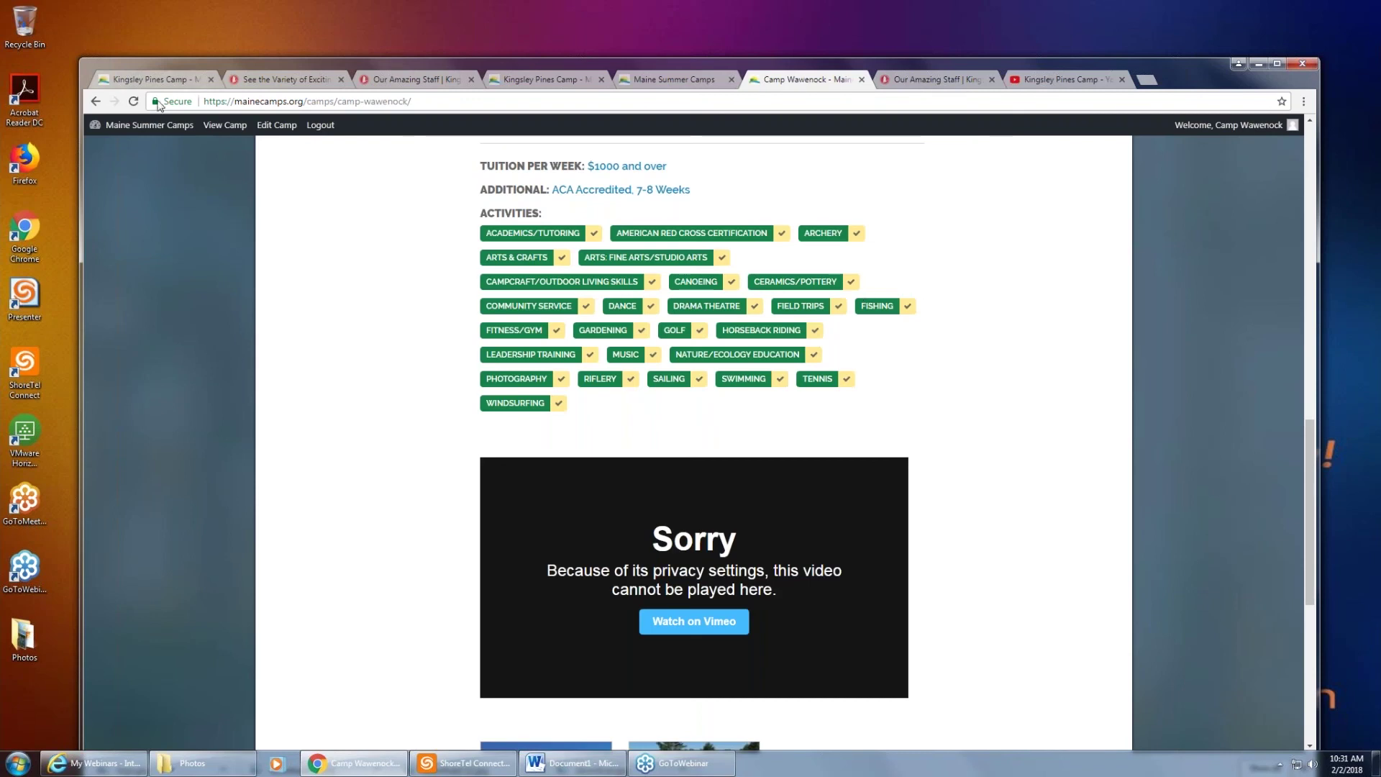
- Reload Camp Wawenock's page, then briefly play and pause the embedded Kingsley Pines YouTube video
{"action": "left_click", "coordinate": [133, 101]}
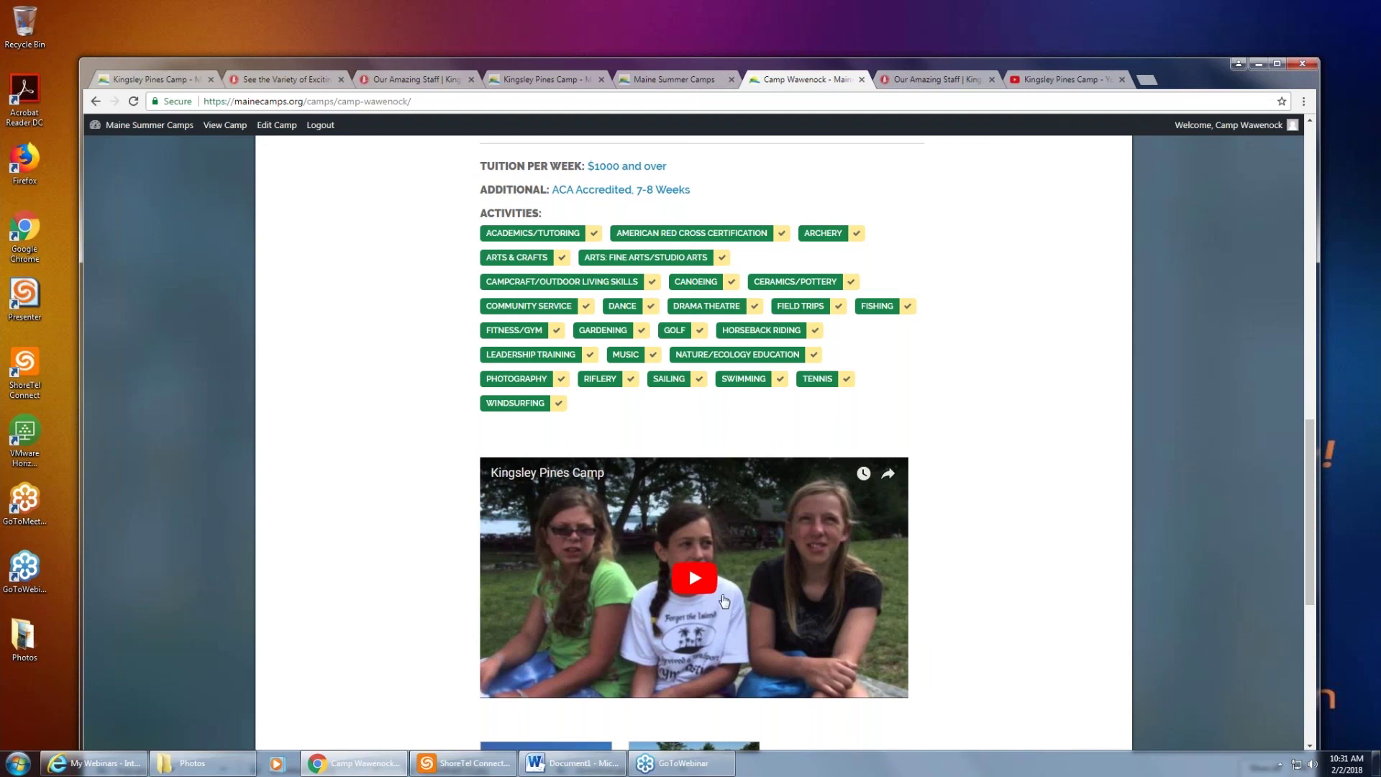
{"action": "left_click", "coordinate": [696, 581]}
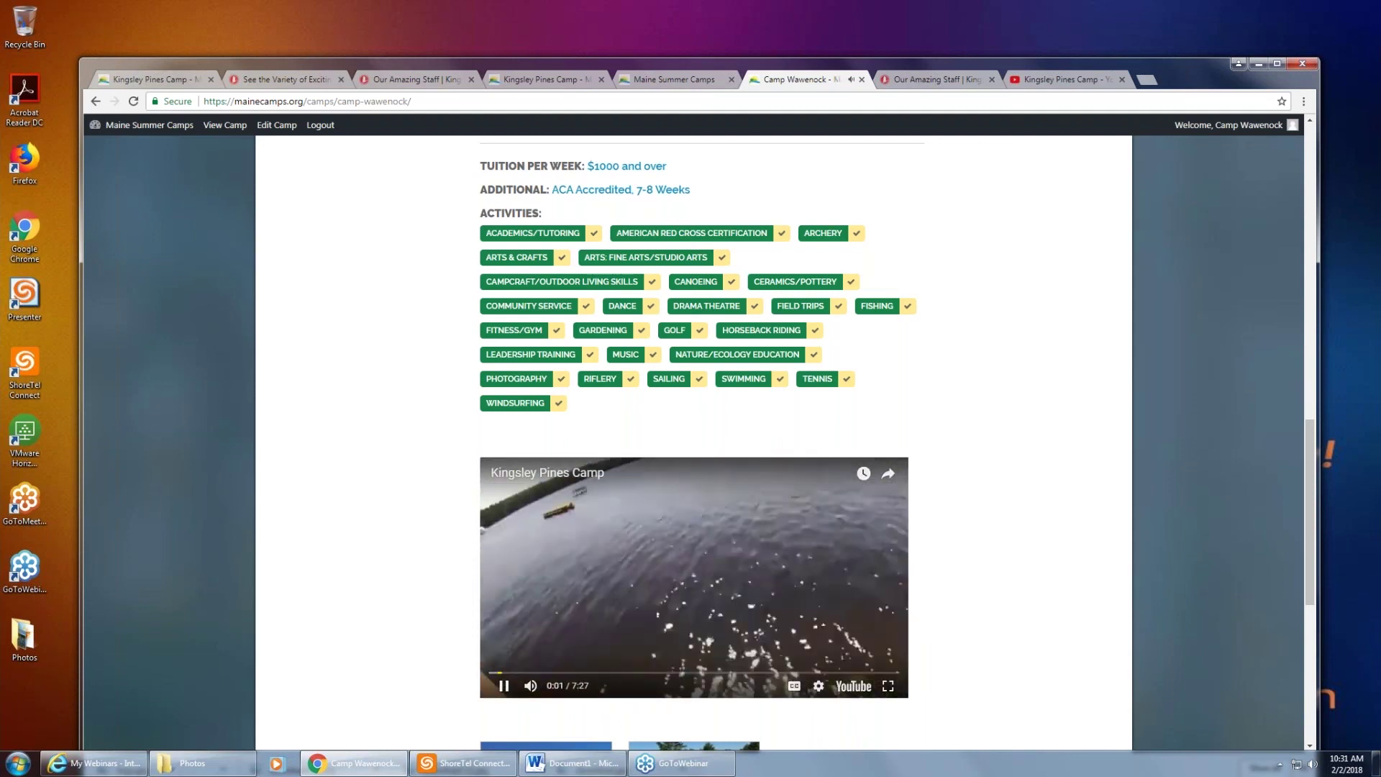
{"action": "left_click", "coordinate": [503, 687]}
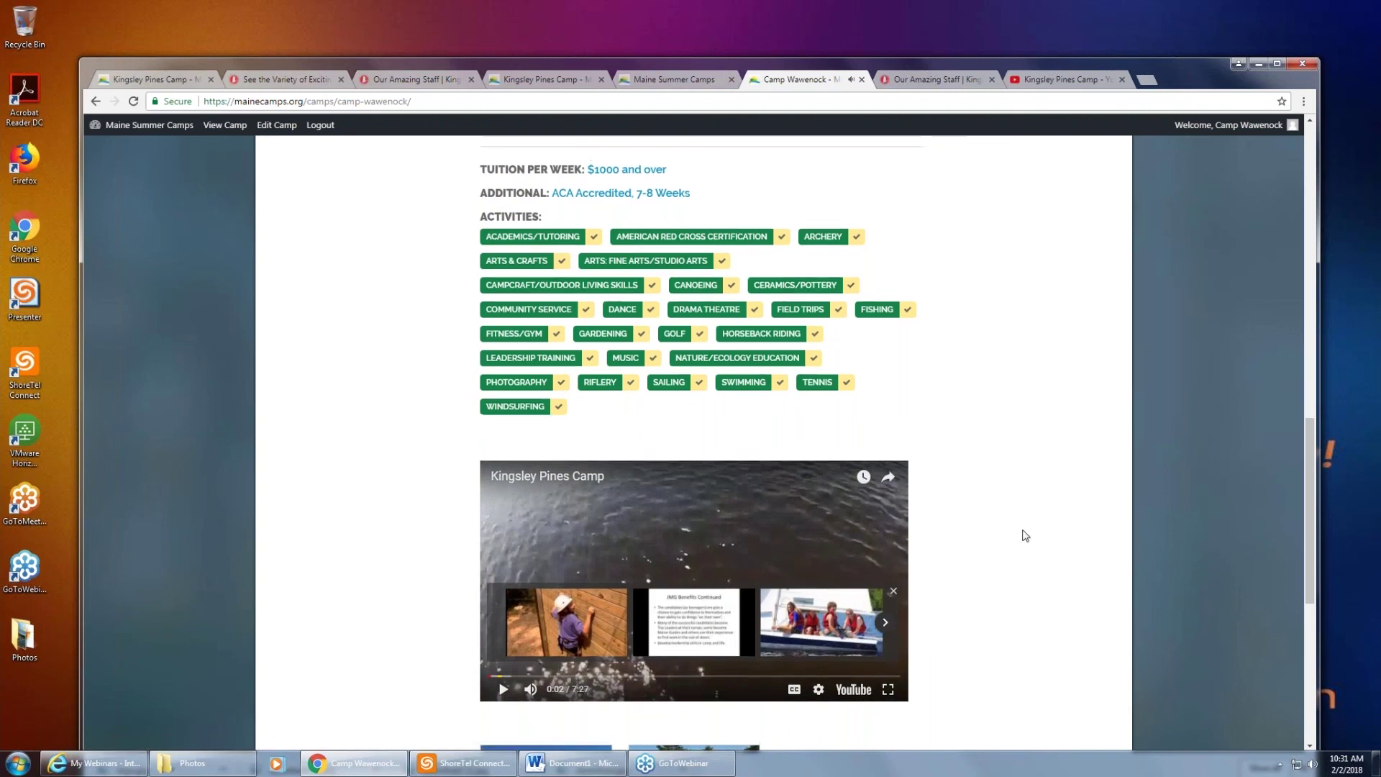
{"action": "scroll", "coordinate": [1020, 533], "scroll_direction": "up", "scroll_amount": 5}
{"action": "scroll", "coordinate": [1015, 533], "scroll_direction": "up", "scroll_amount": 5}
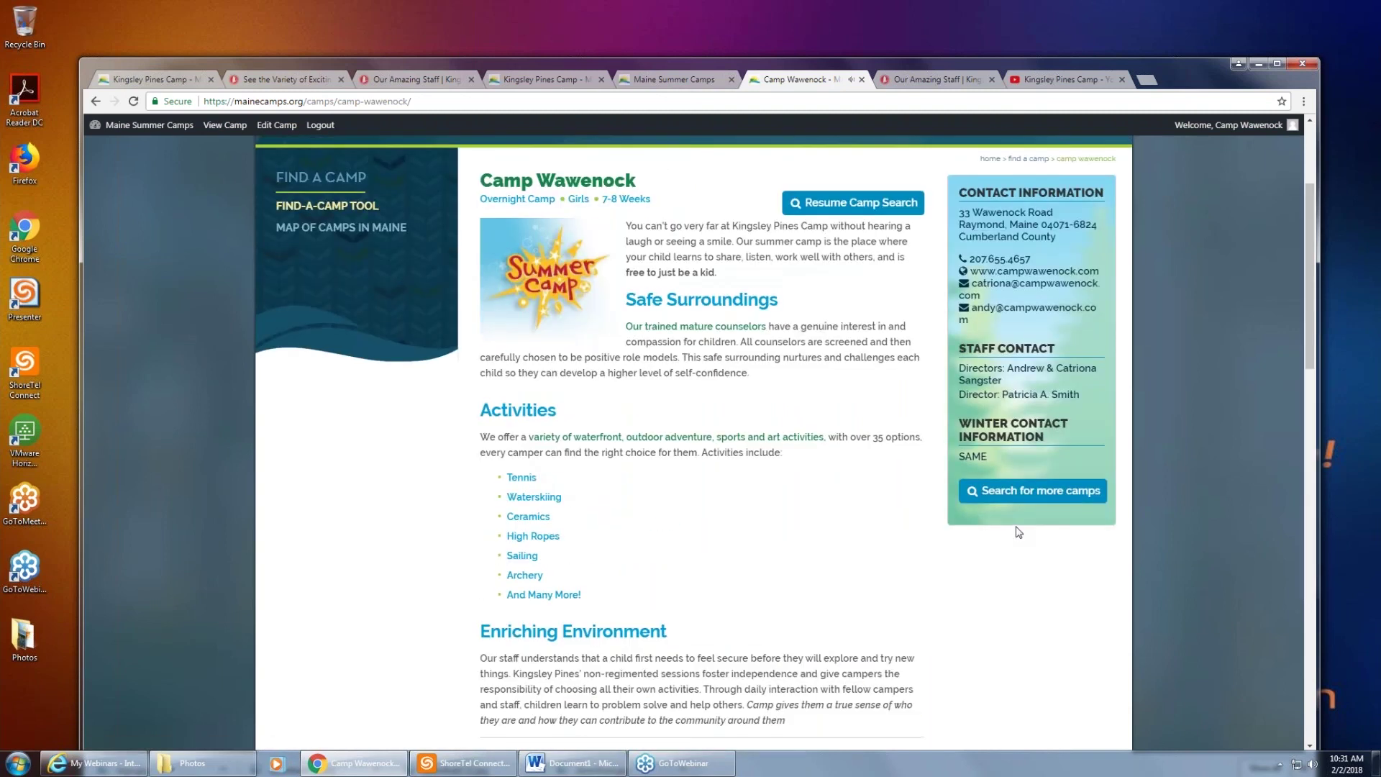
{"action": "scroll", "coordinate": [1019, 533], "scroll_direction": "up", "scroll_amount": 3}
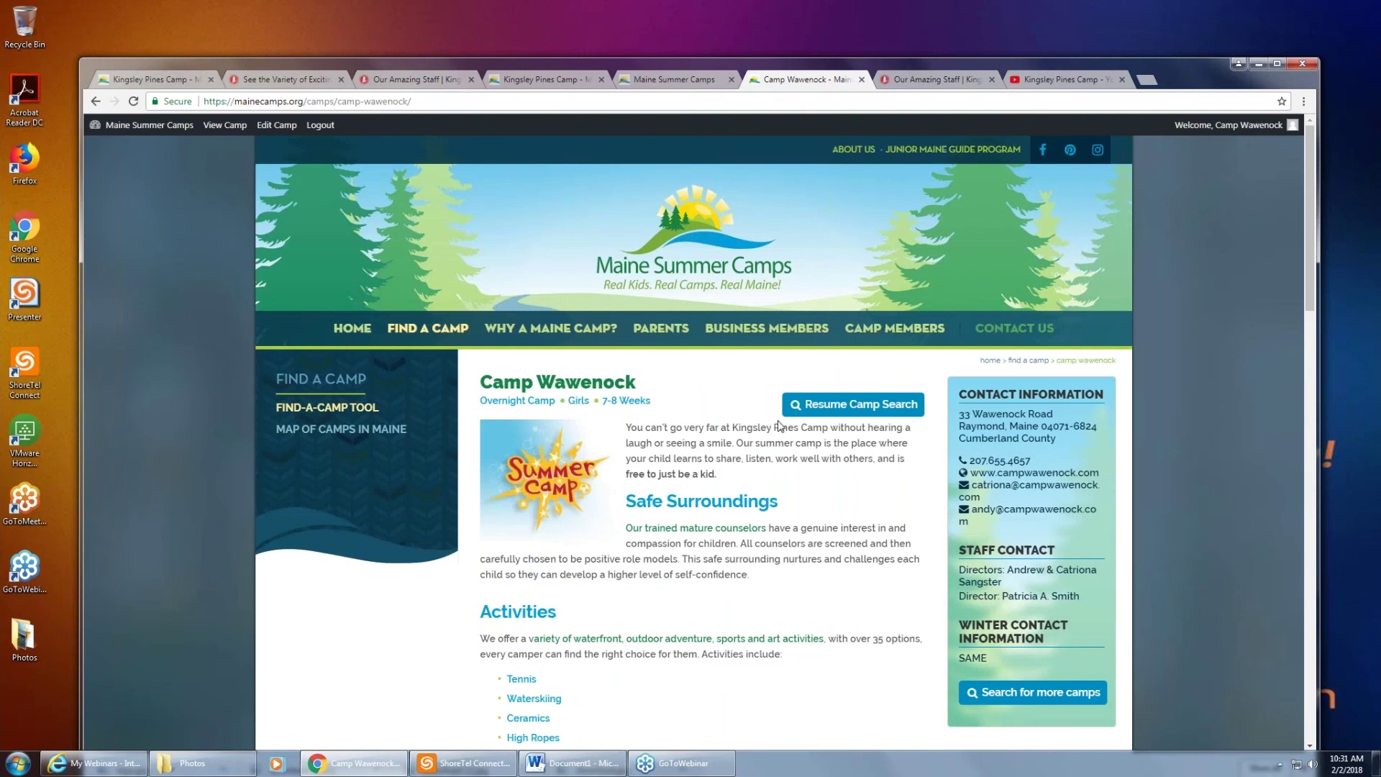
{"action": "scroll", "coordinate": [778, 441], "scroll_direction": "down", "scroll_amount": 1}
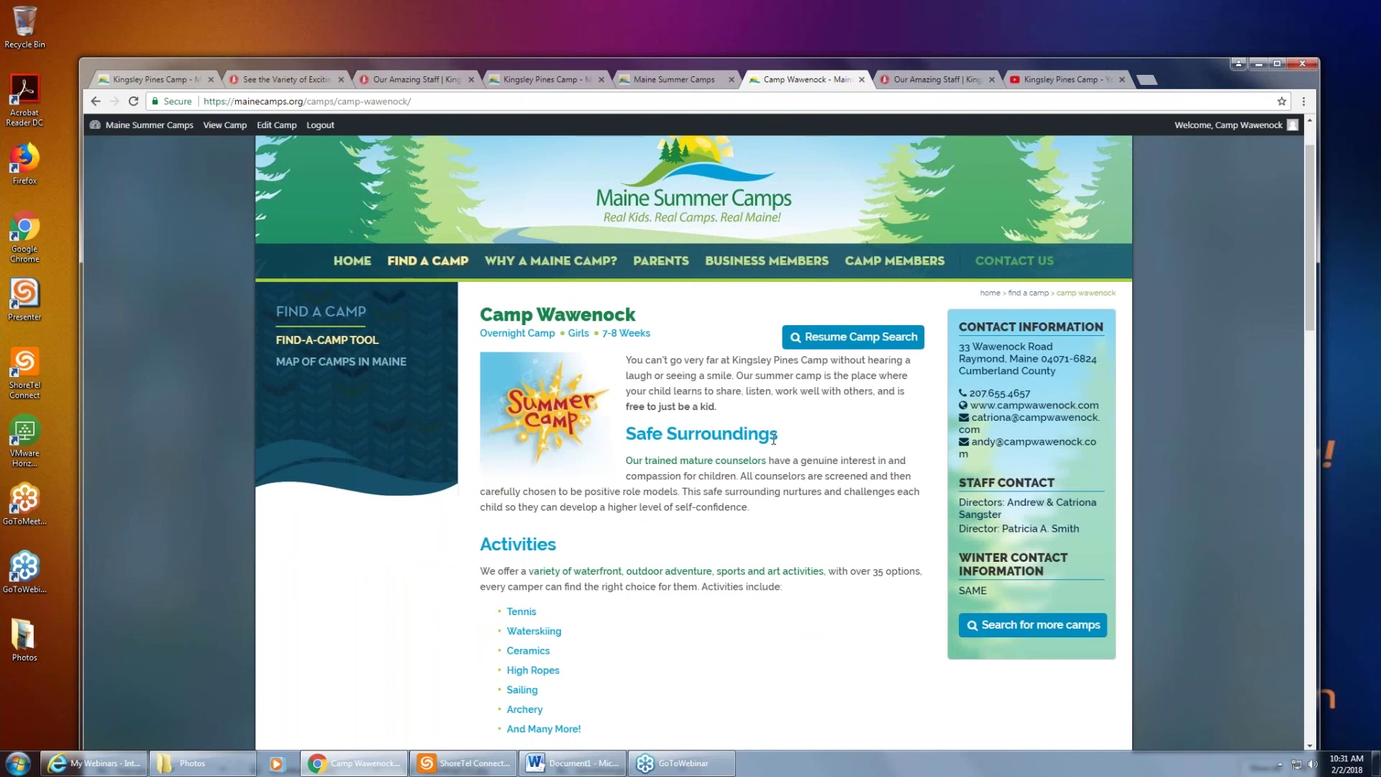
{"action": "scroll", "coordinate": [774, 440], "scroll_direction": "down", "scroll_amount": 6}
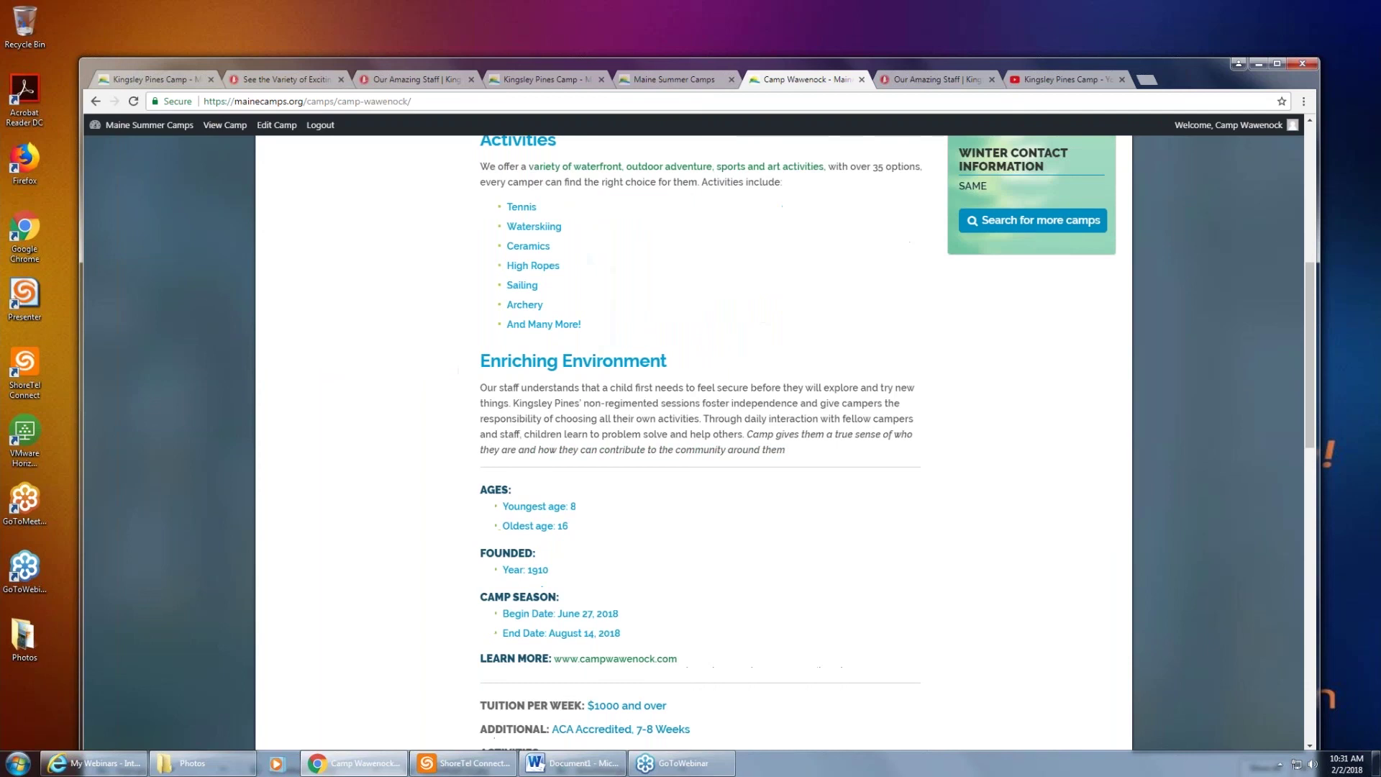
{"action": "scroll", "coordinate": [774, 439], "scroll_direction": "down", "scroll_amount": 2}
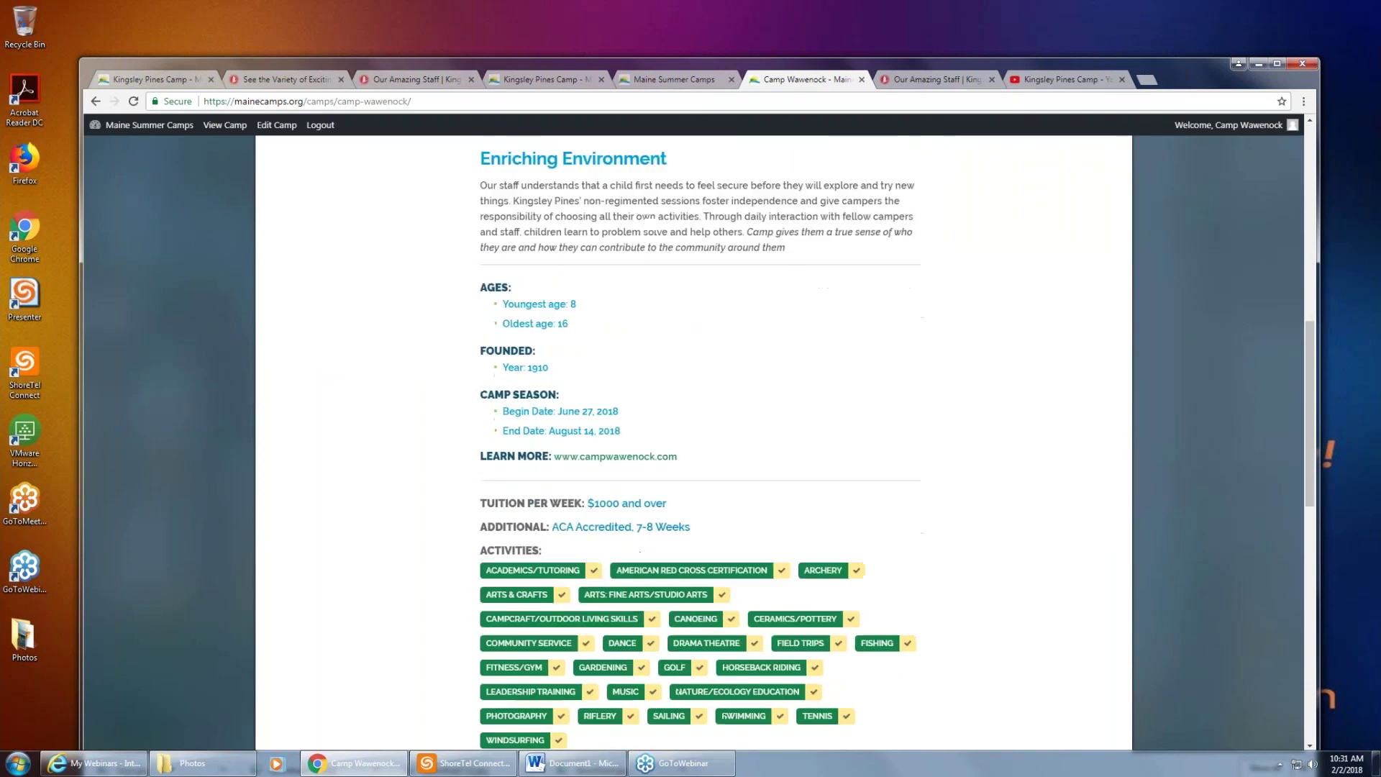
{"action": "scroll", "coordinate": [774, 440], "scroll_direction": "up", "scroll_amount": 6}
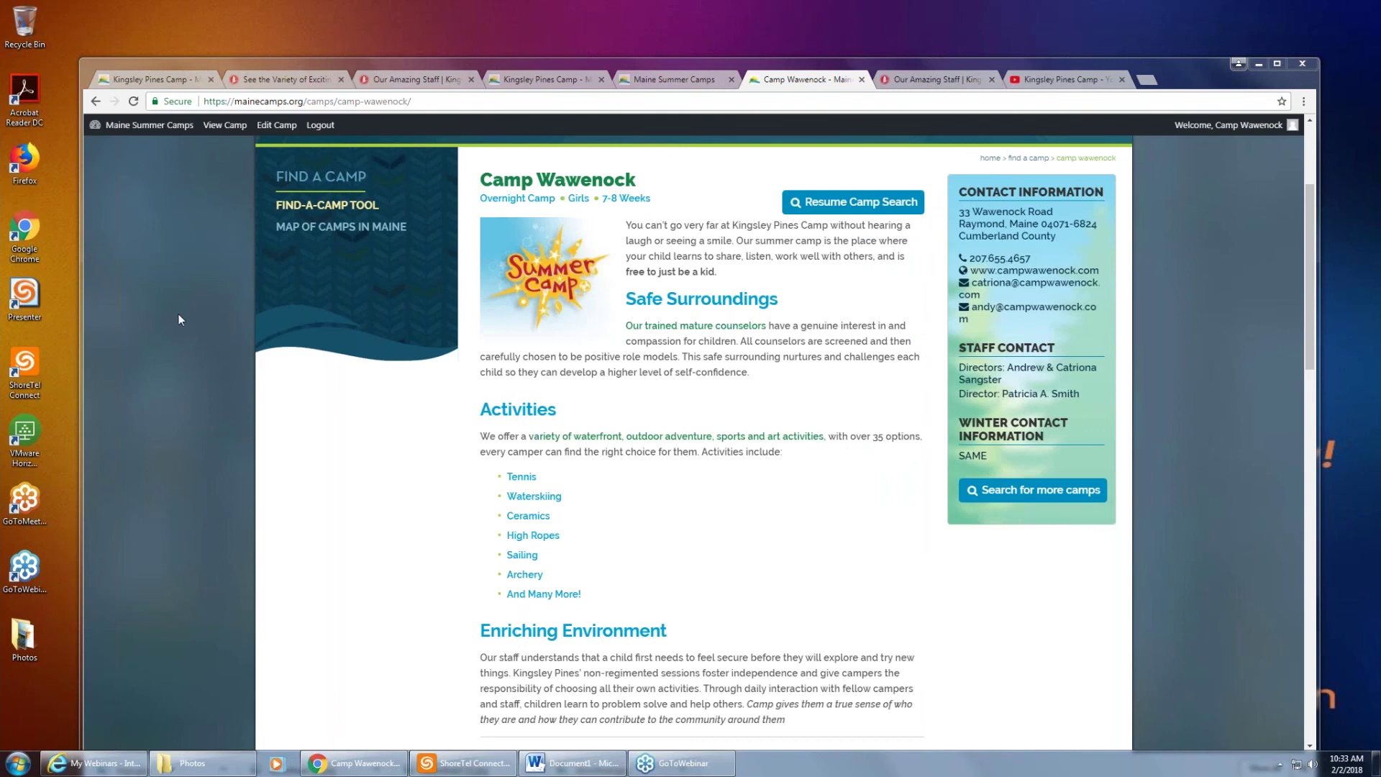
{"action": "scroll", "coordinate": [180, 314], "scroll_direction": "up", "scroll_amount": 3}
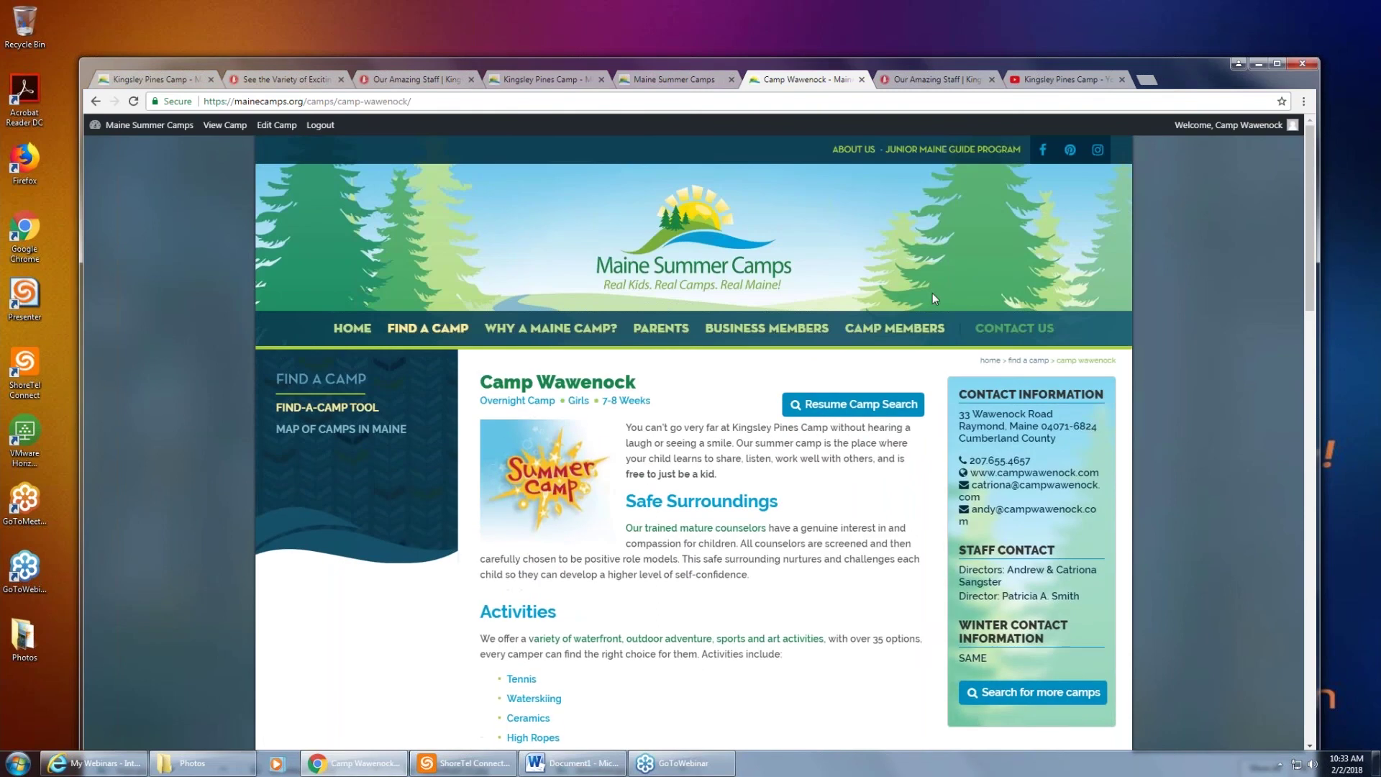
{"action": "mouse_move", "coordinate": [911, 335]}
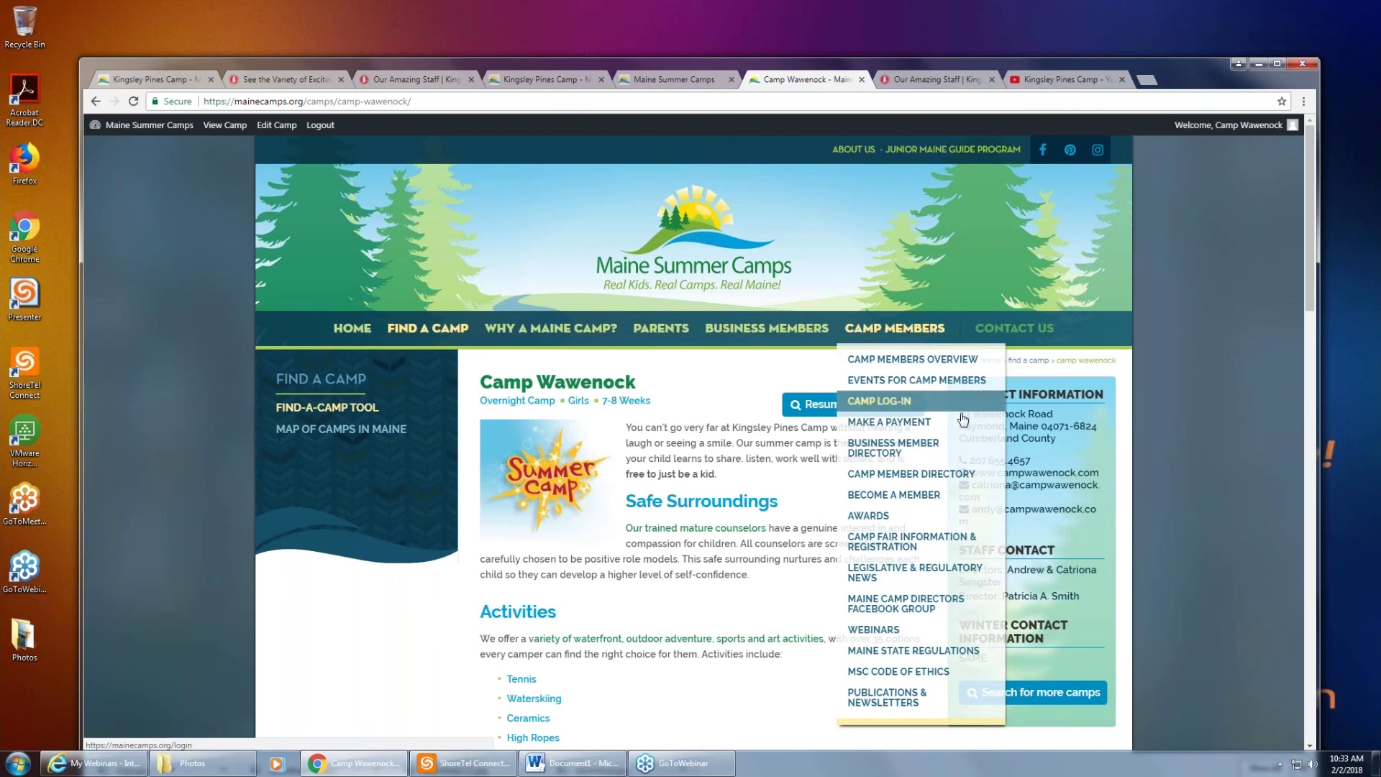
- Open the Business Member Directory, preview Androscoggin Bank's listing, then go back to the plain directory
{"action": "left_click", "coordinate": [928, 458]}
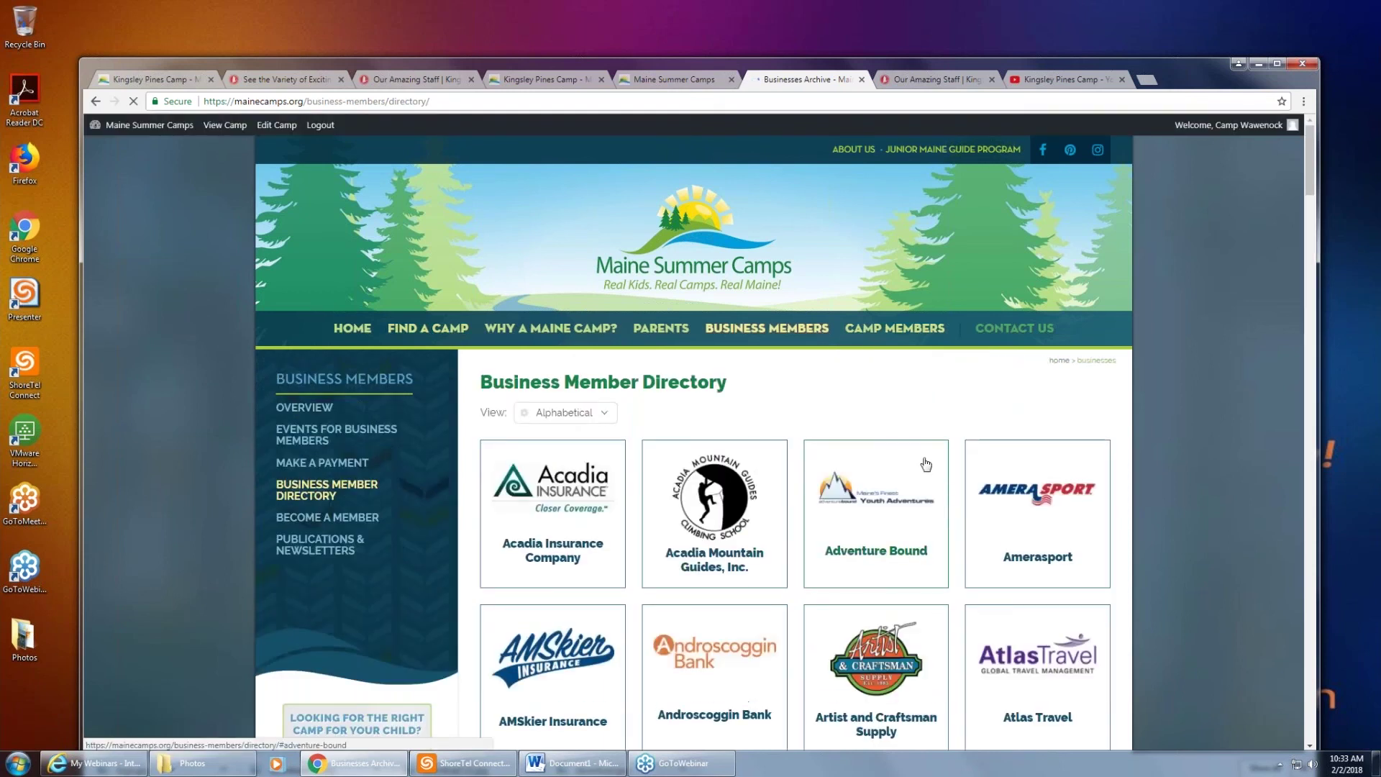
{"action": "scroll", "coordinate": [888, 509], "scroll_direction": "down", "scroll_amount": 1}
{"action": "scroll", "coordinate": [888, 509], "scroll_direction": "down", "scroll_amount": 1}
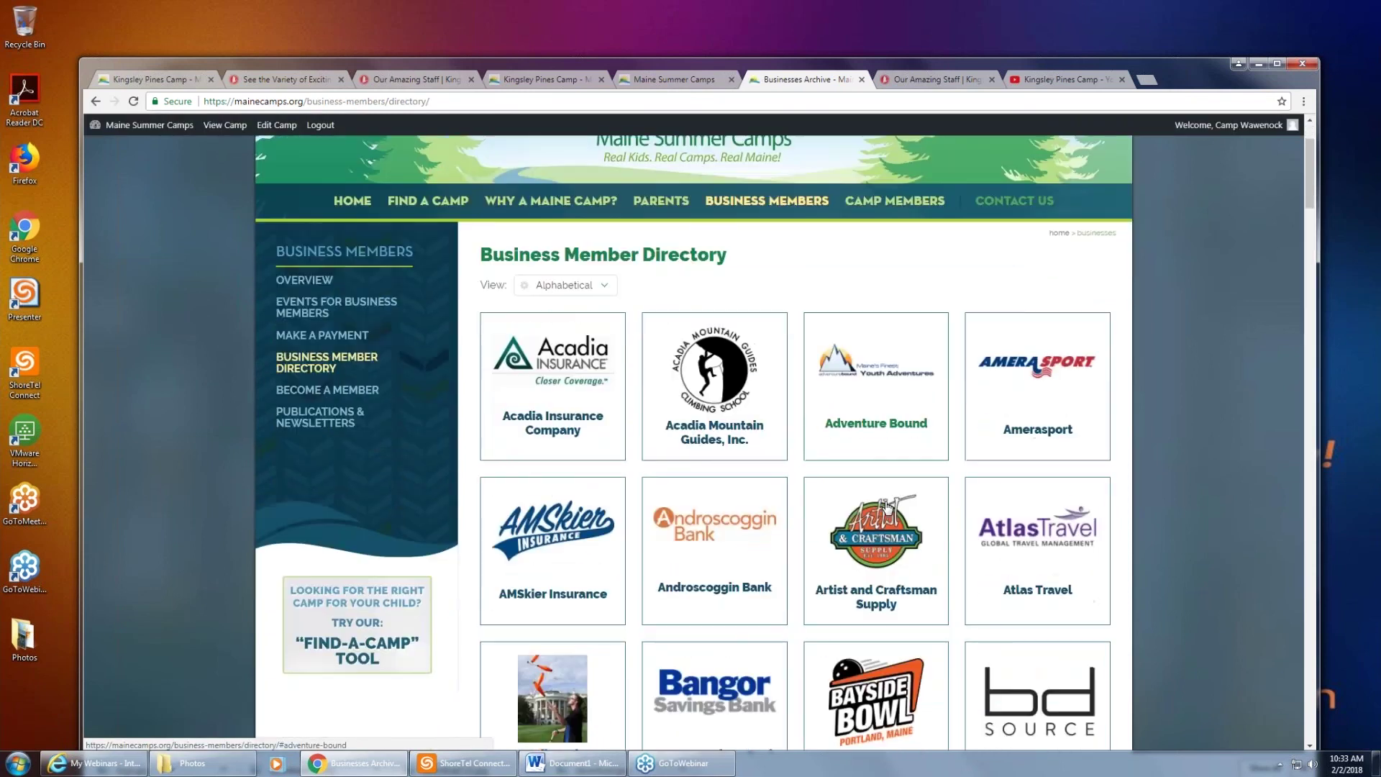
{"action": "scroll", "coordinate": [888, 509], "scroll_direction": "down", "scroll_amount": 1}
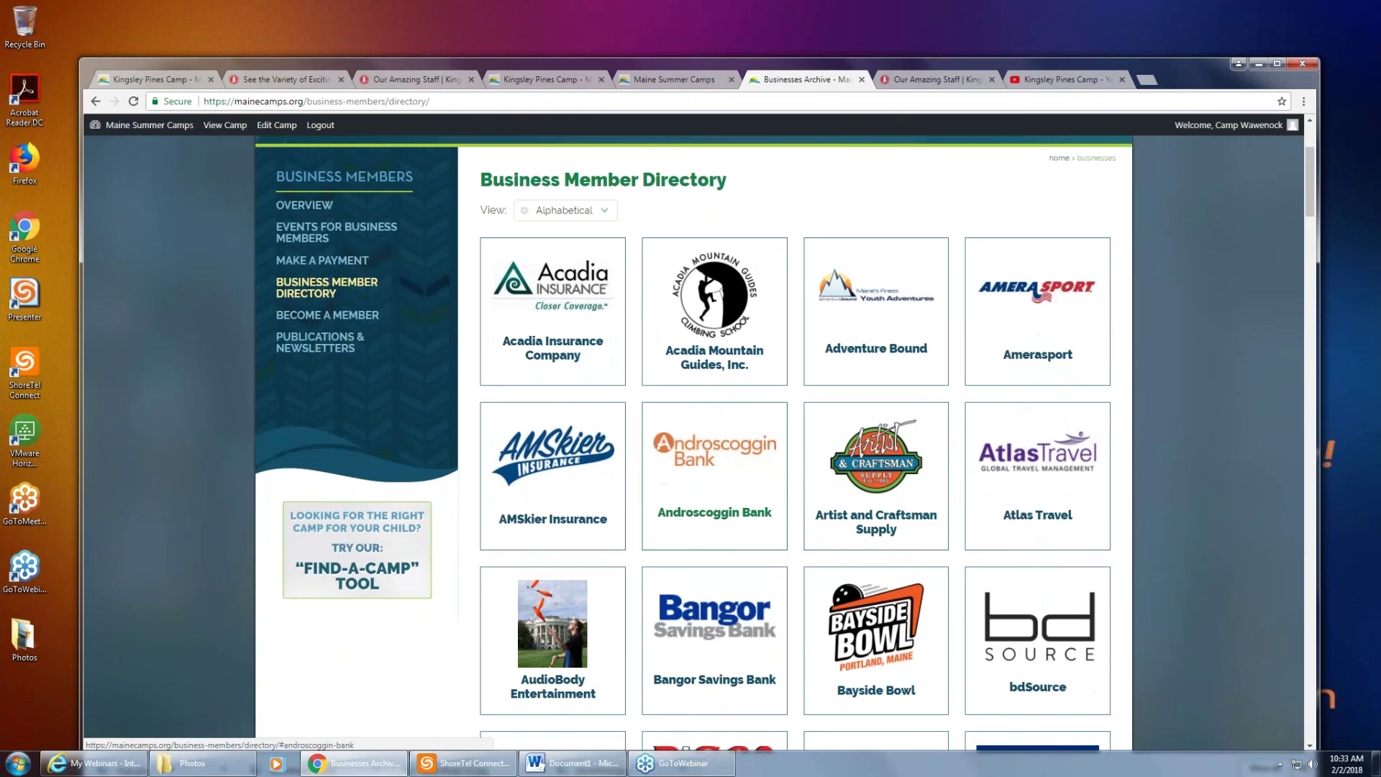
{"action": "left_click", "coordinate": [783, 498]}
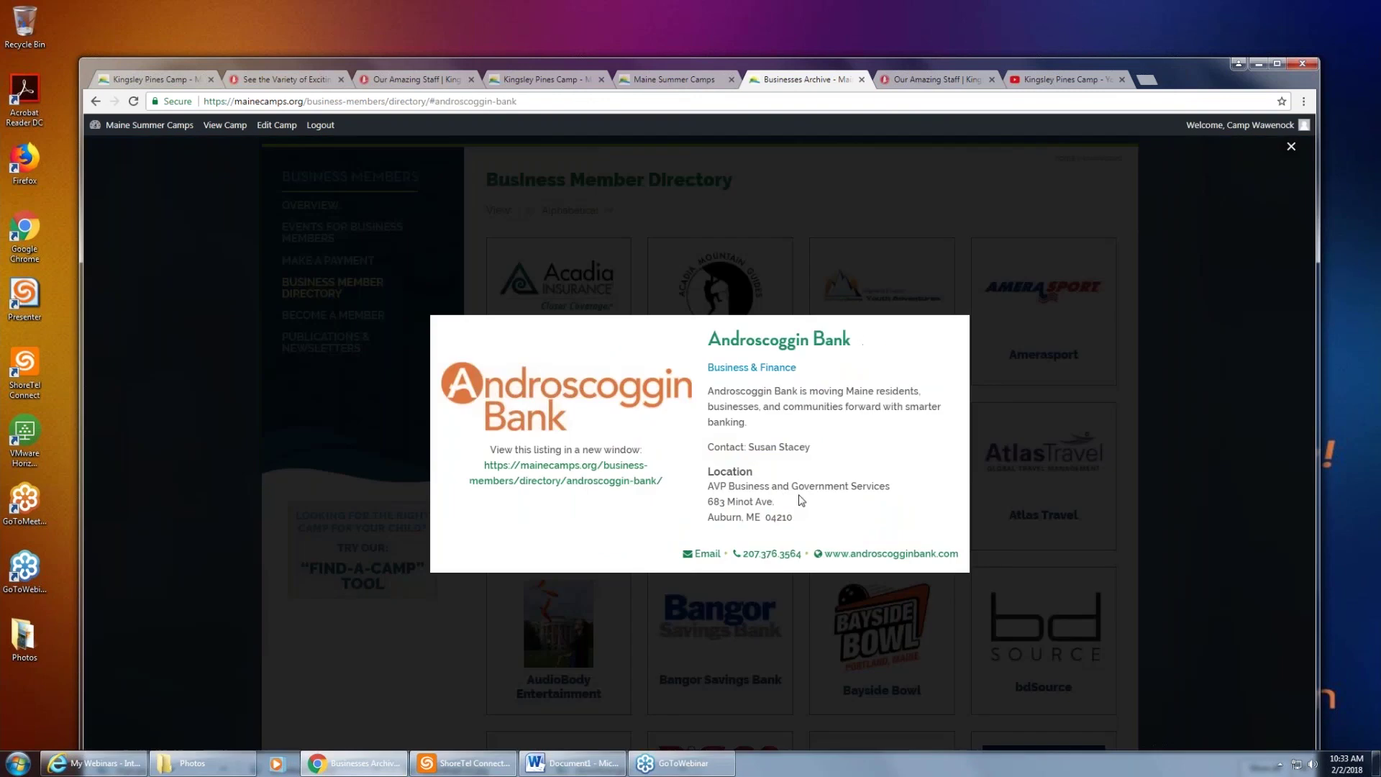
{"action": "left_click", "coordinate": [546, 223]}
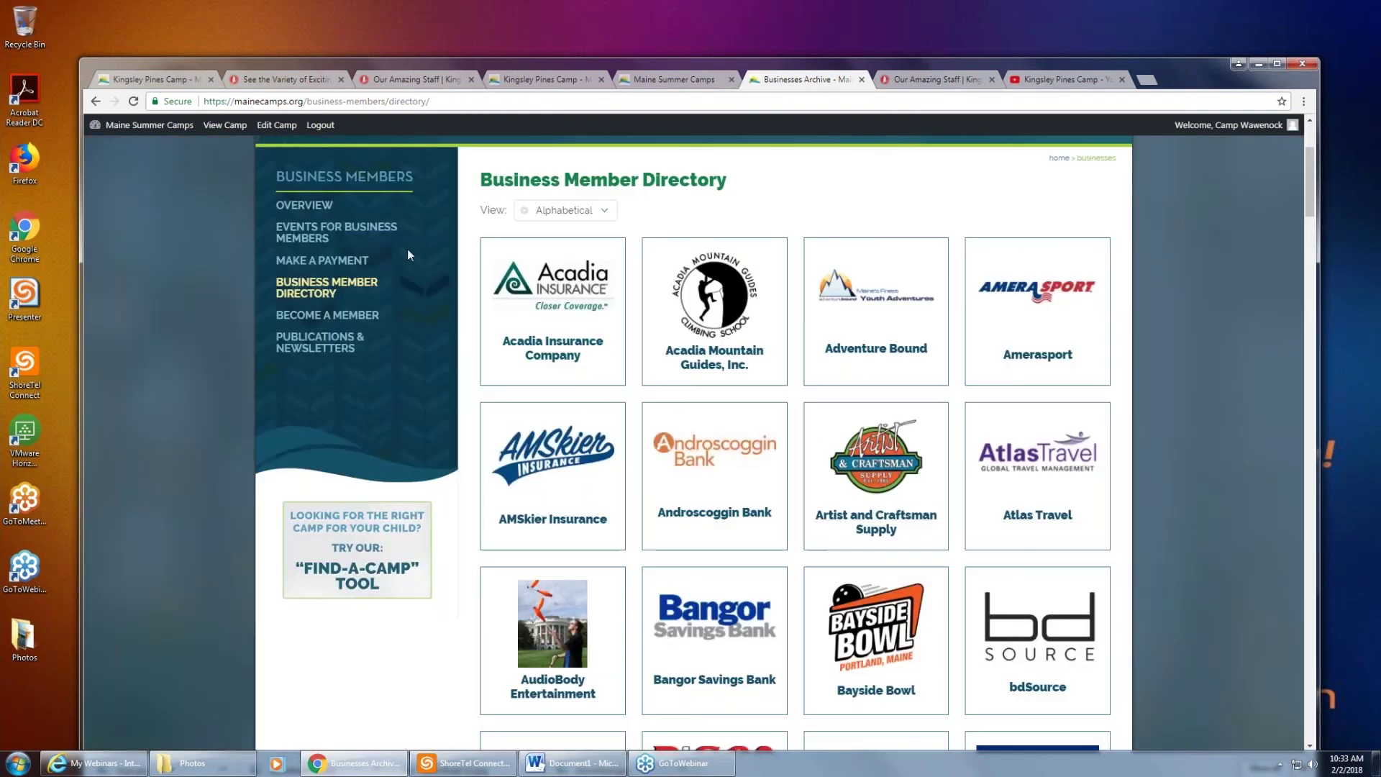
{"action": "left_click", "coordinate": [96, 102]}
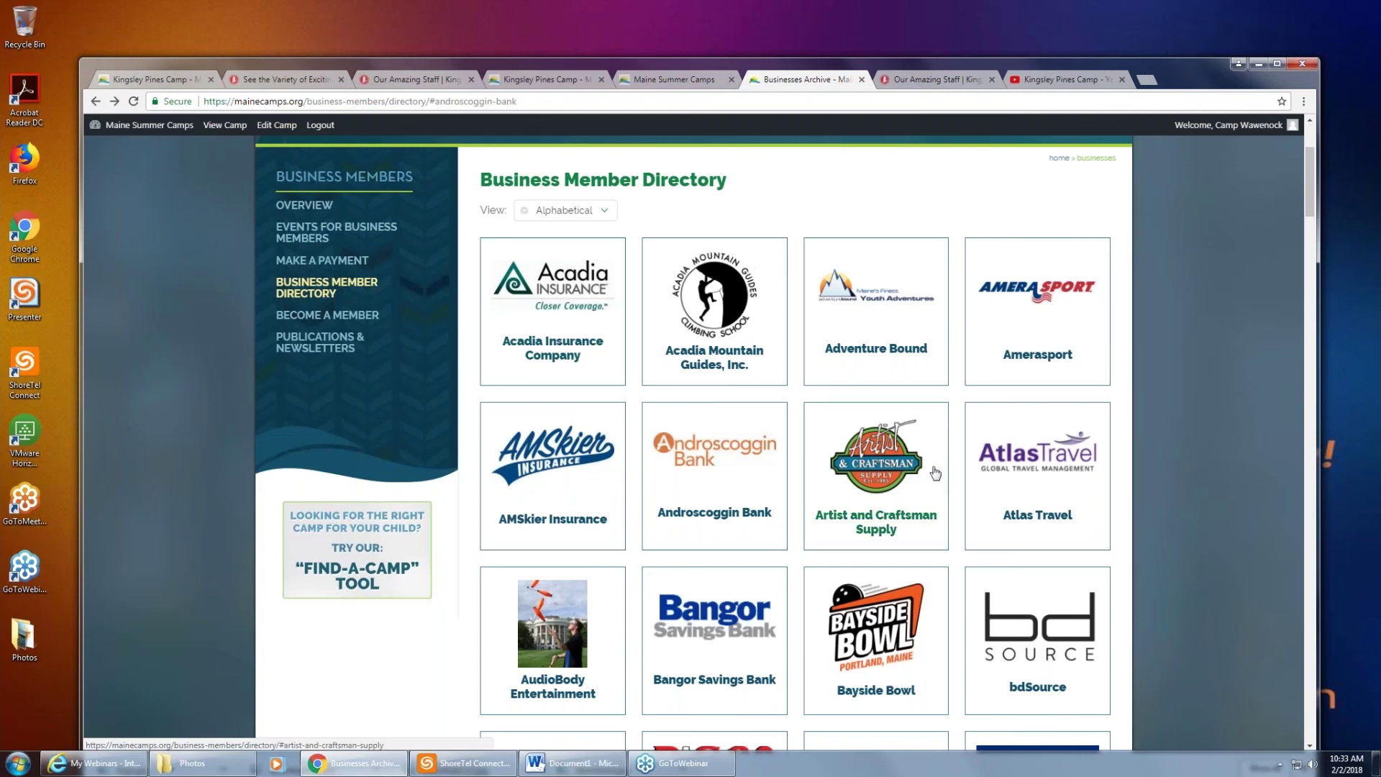
{"action": "left_click", "coordinate": [96, 101]}
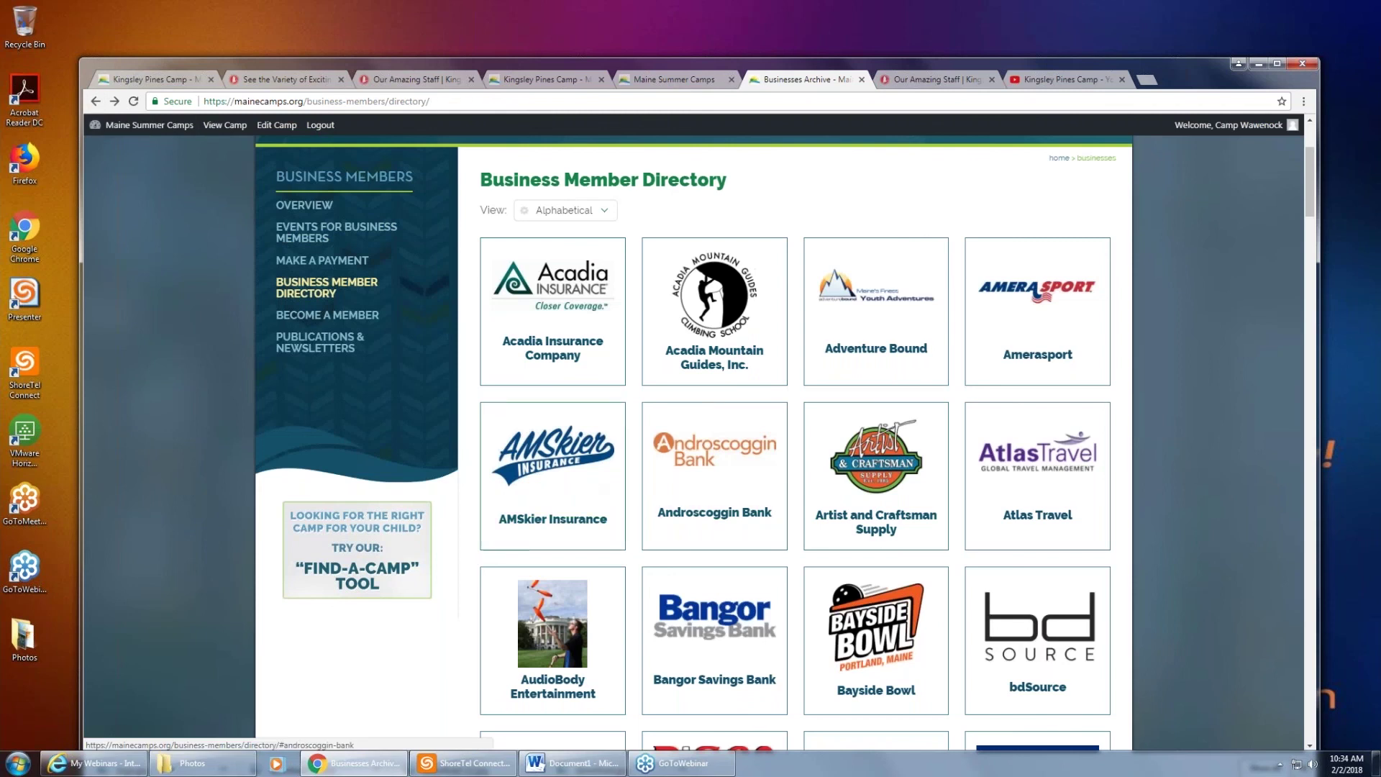
{"action": "scroll", "coordinate": [714, 474], "scroll_direction": "up", "scroll_amount": 3}
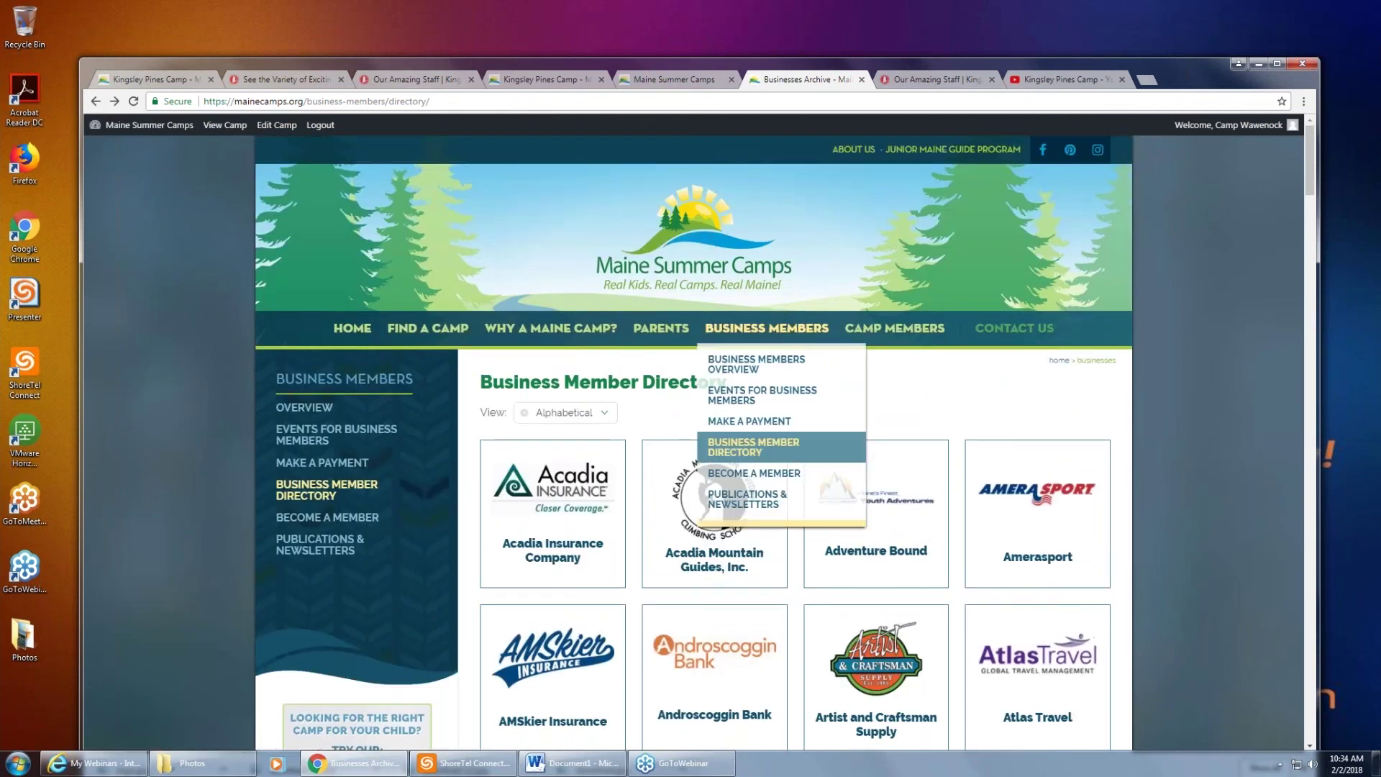
- Visit the Camp Member Directory, then open the Awards page and scroll through it
{"action": "mouse_move", "coordinate": [894, 328]}
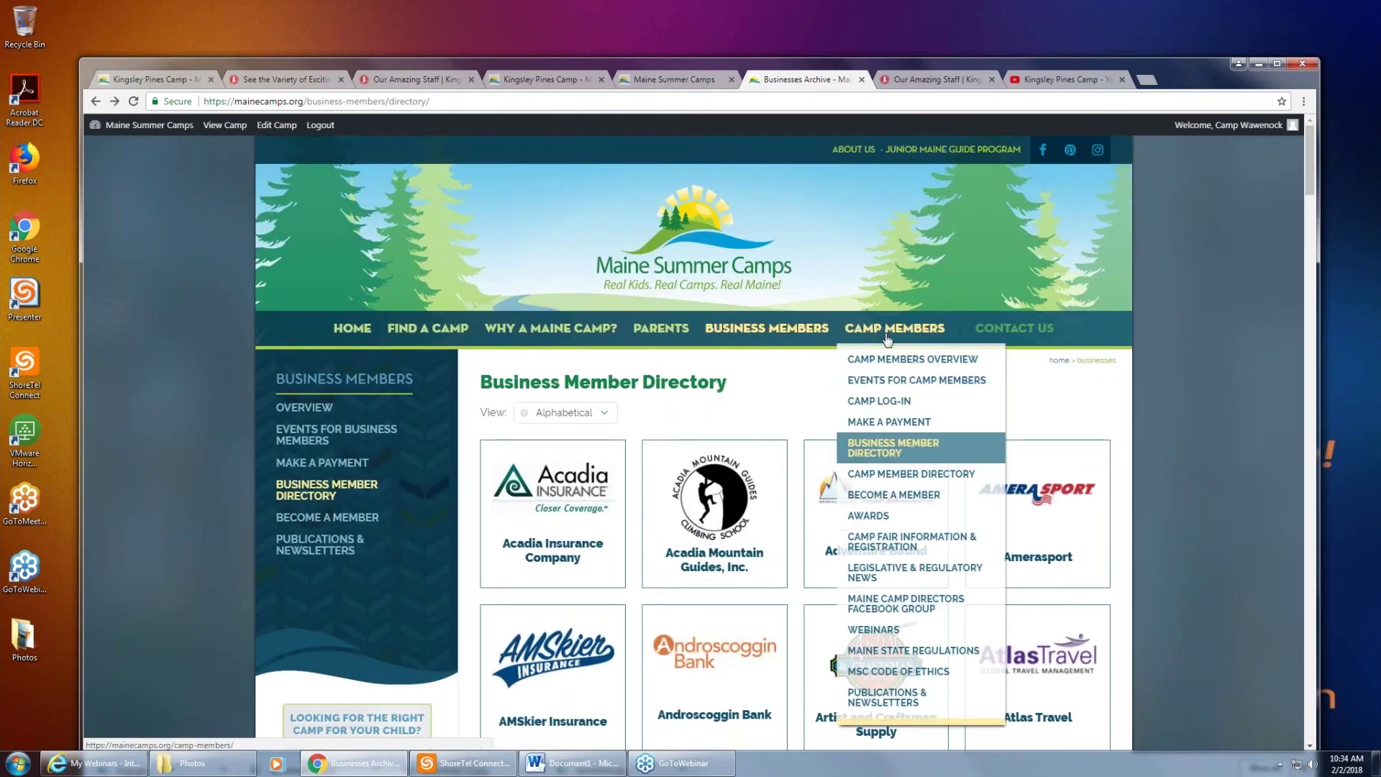
{"action": "left_click", "coordinate": [907, 476]}
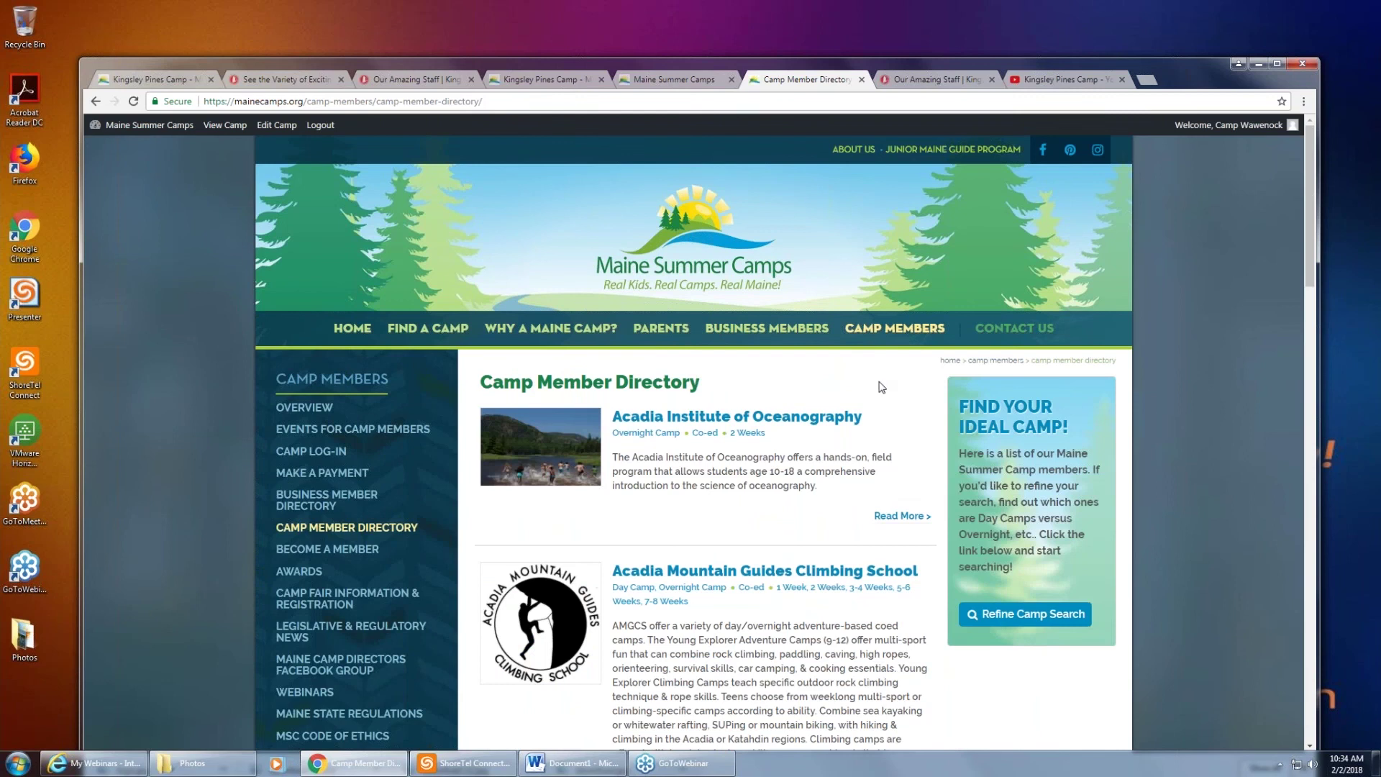
{"action": "mouse_move", "coordinate": [883, 336]}
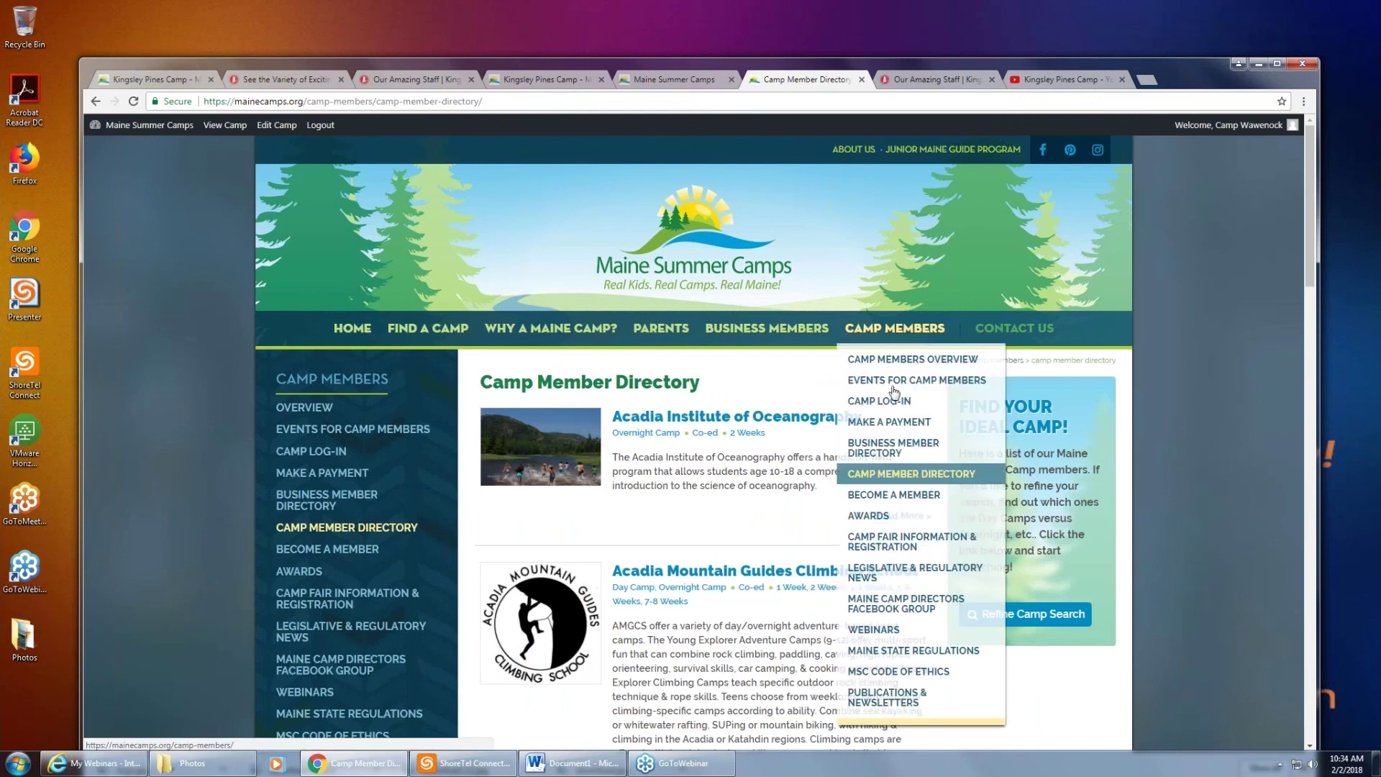
{"action": "left_click", "coordinate": [905, 517]}
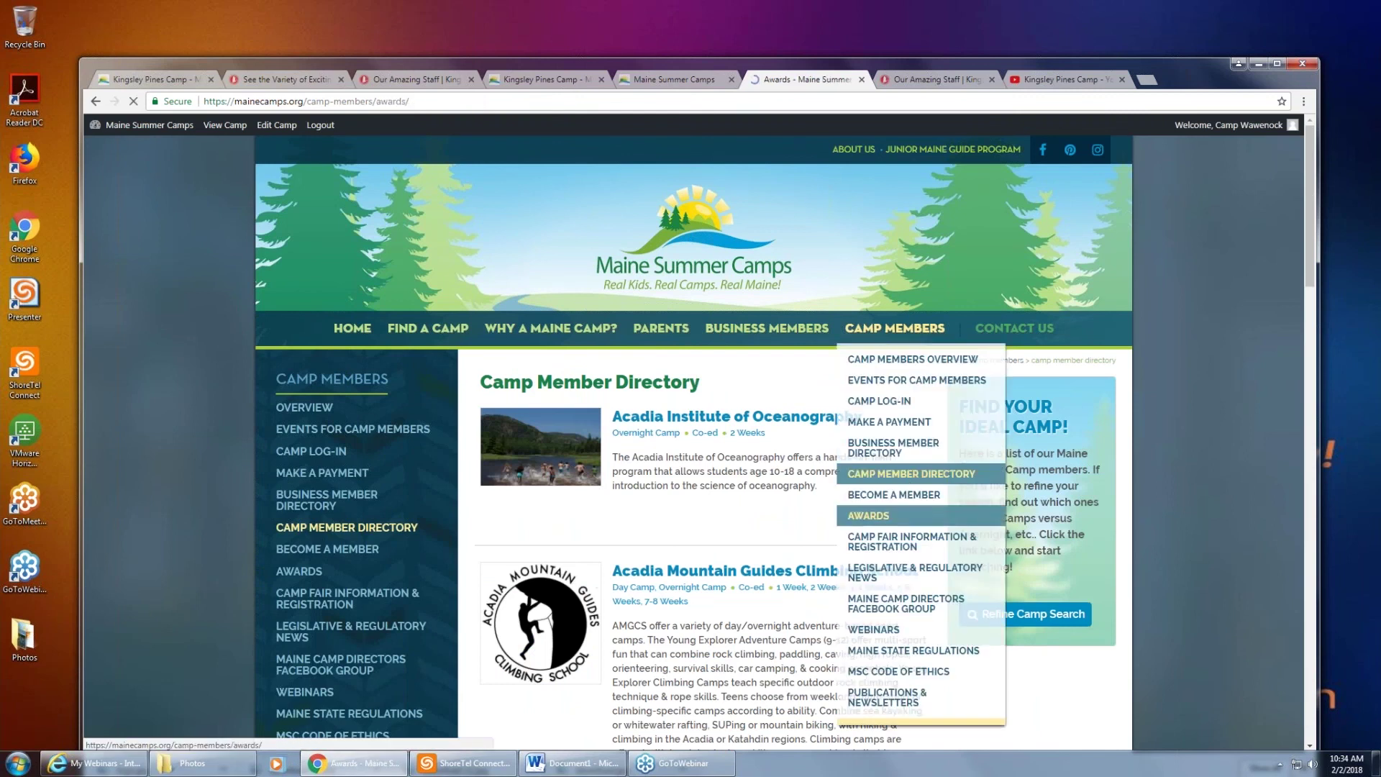
{"action": "scroll", "coordinate": [897, 425], "scroll_direction": "down", "scroll_amount": 1}
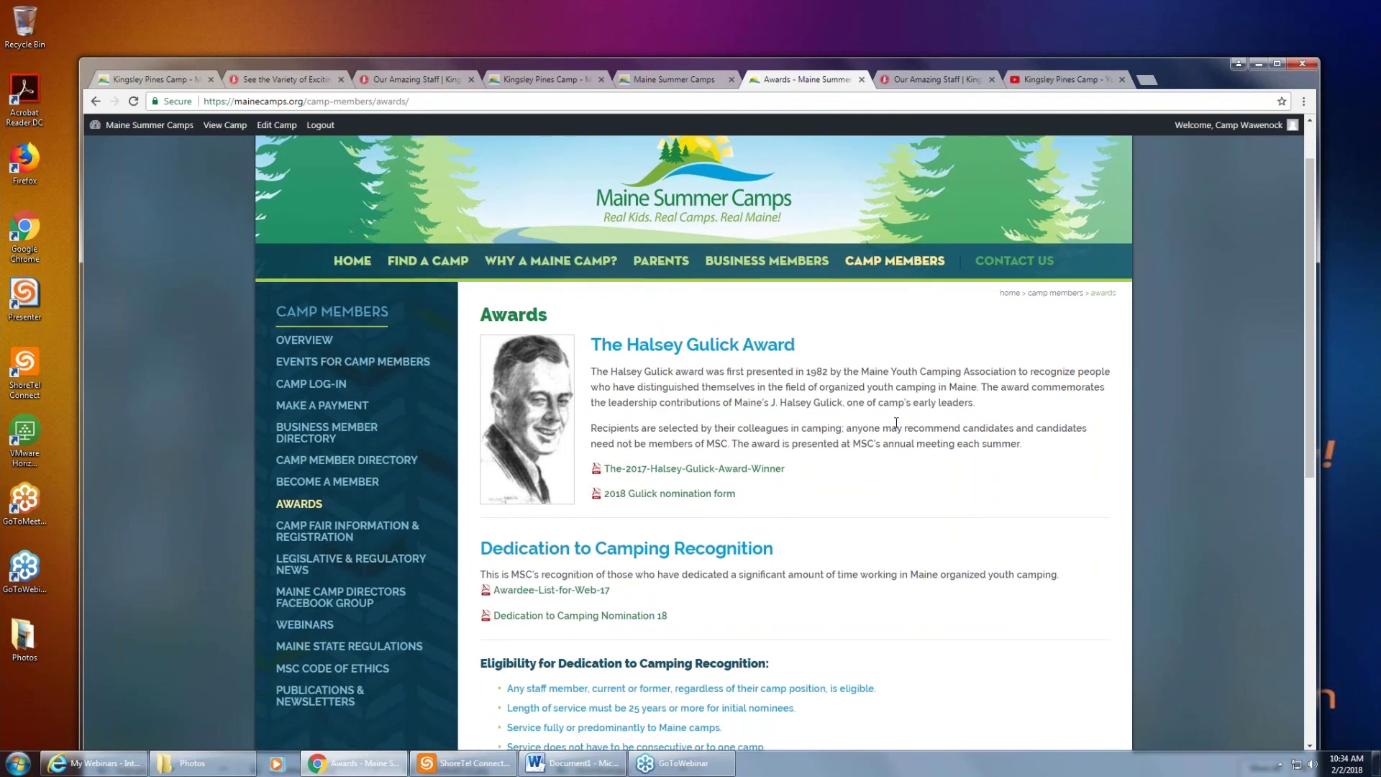
{"action": "mouse_move", "coordinate": [894, 261]}
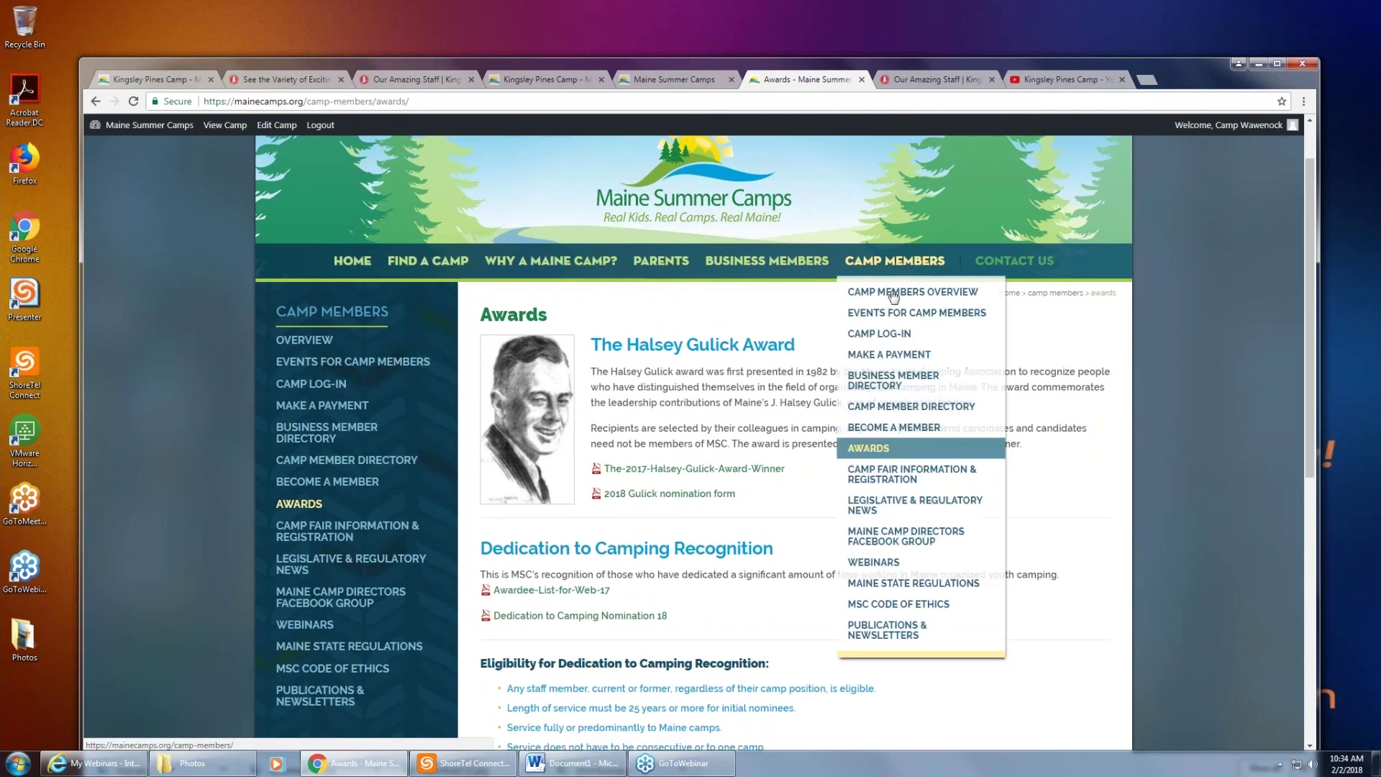
{"action": "left_click", "coordinate": [907, 473]}
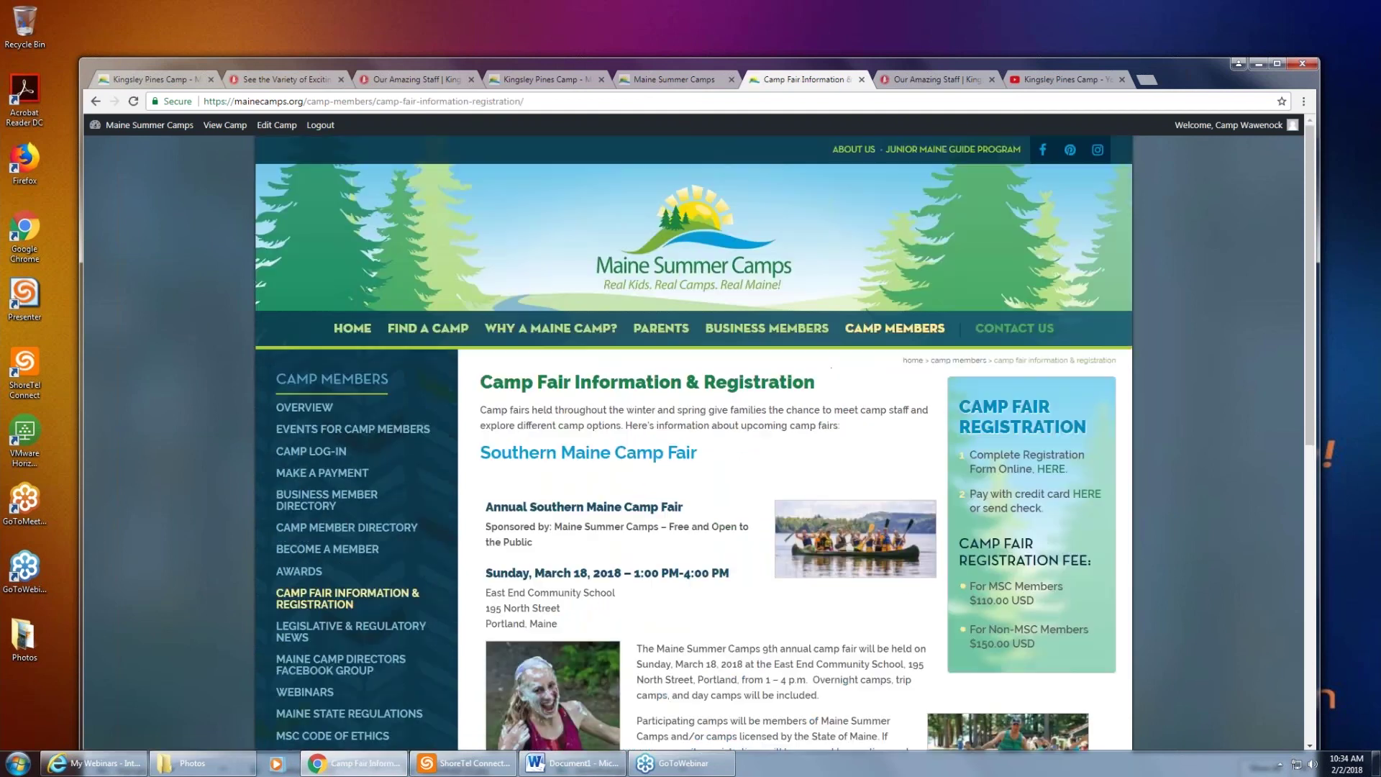
{"action": "scroll", "coordinate": [896, 475], "scroll_direction": "down", "scroll_amount": 1}
{"action": "scroll", "coordinate": [896, 476], "scroll_direction": "down", "scroll_amount": 1}
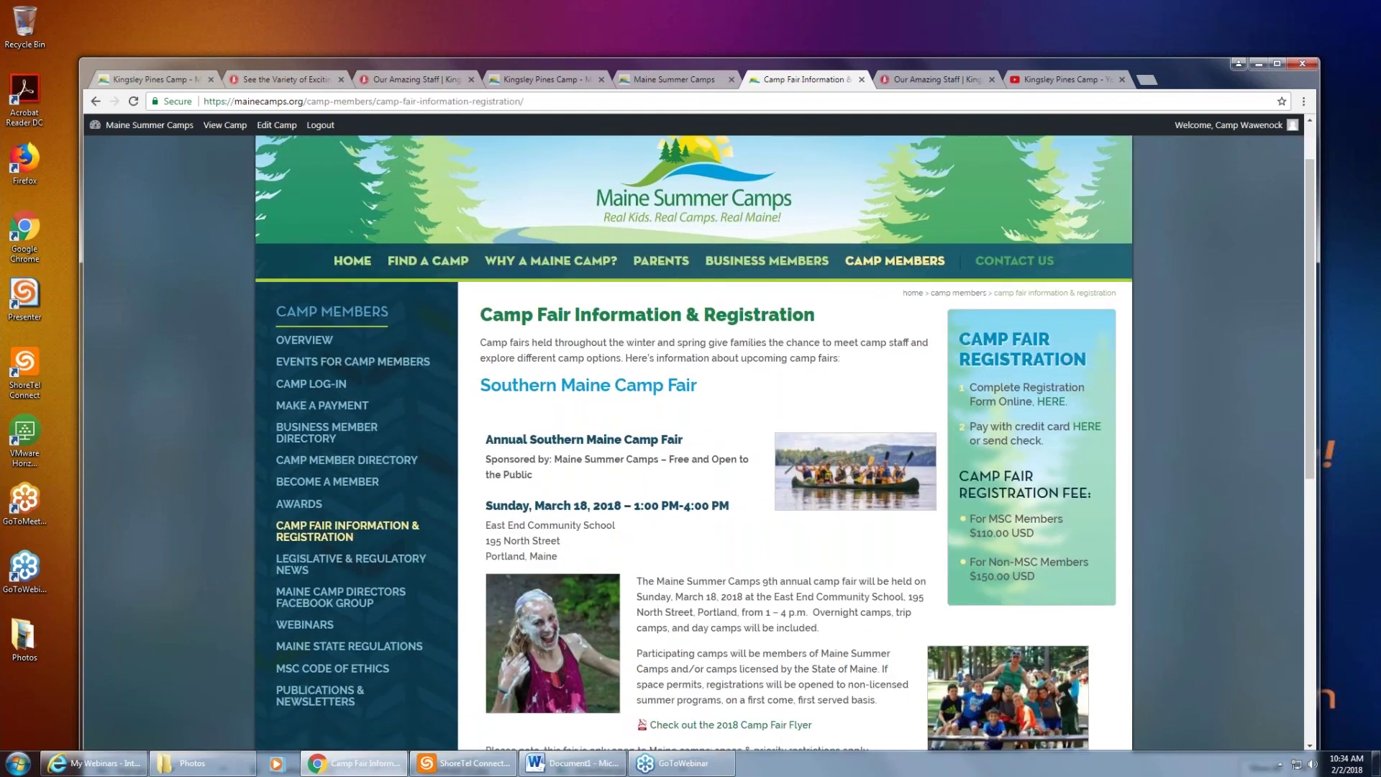
{"action": "mouse_move", "coordinate": [891, 268]}
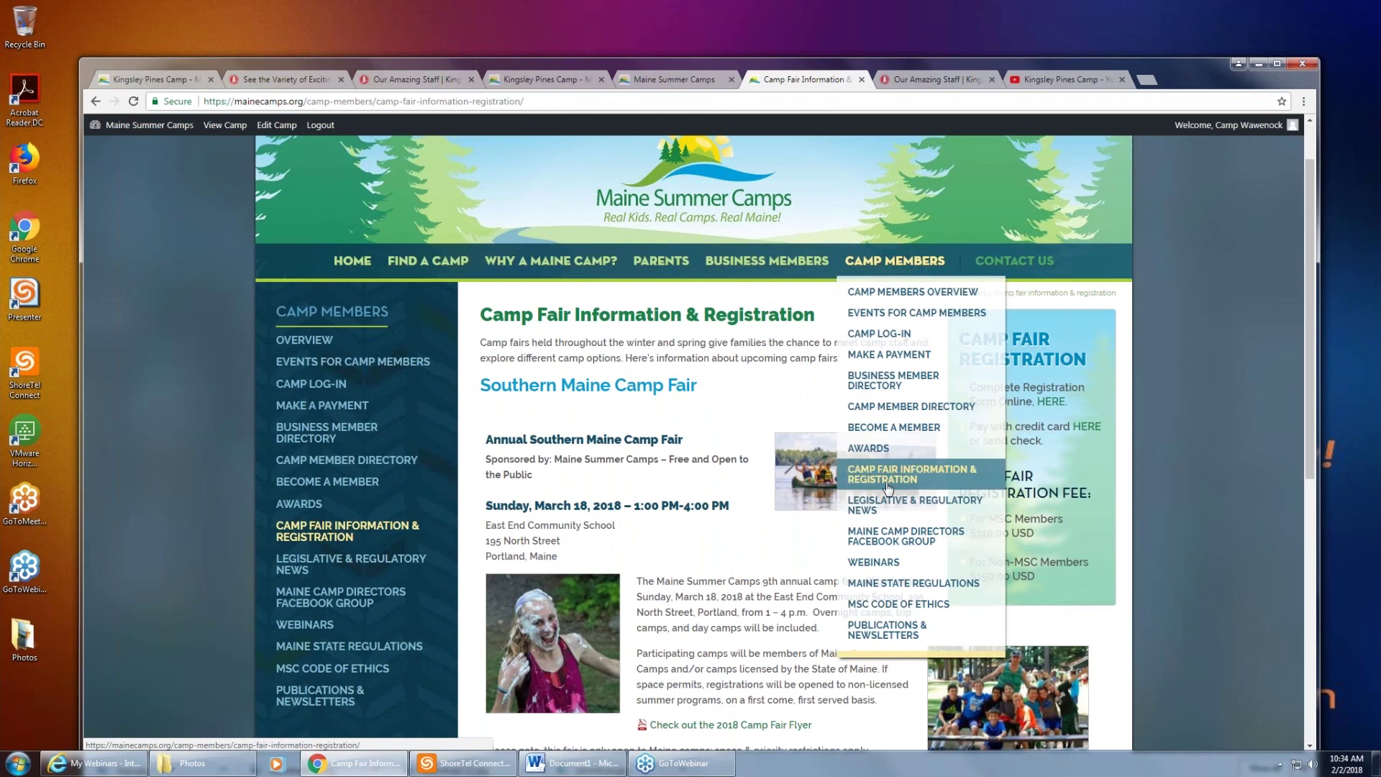
{"action": "left_click", "coordinate": [885, 507]}
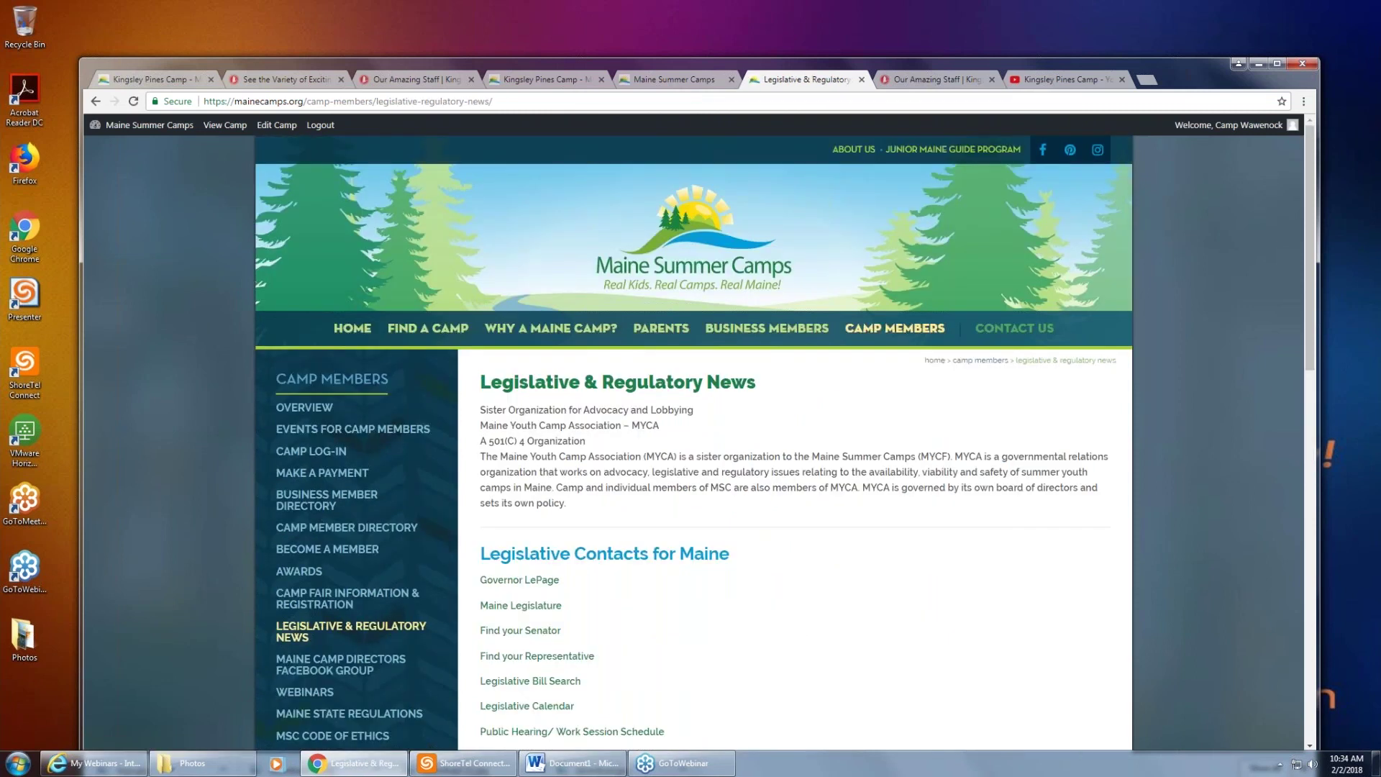
{"action": "scroll", "coordinate": [784, 439], "scroll_direction": "down", "scroll_amount": 2}
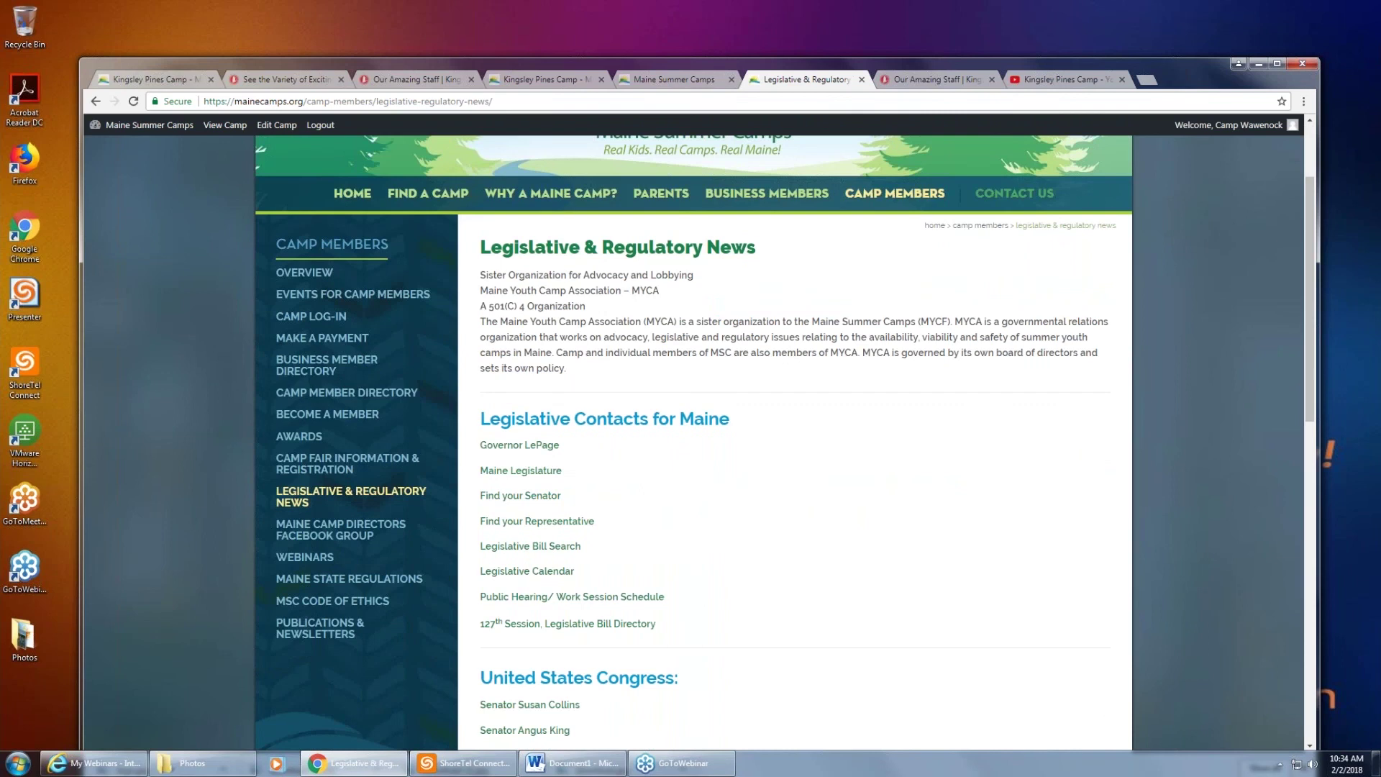
{"action": "scroll", "coordinate": [784, 439], "scroll_direction": "down", "scroll_amount": 1}
{"action": "scroll", "coordinate": [784, 439], "scroll_direction": "down", "scroll_amount": 2}
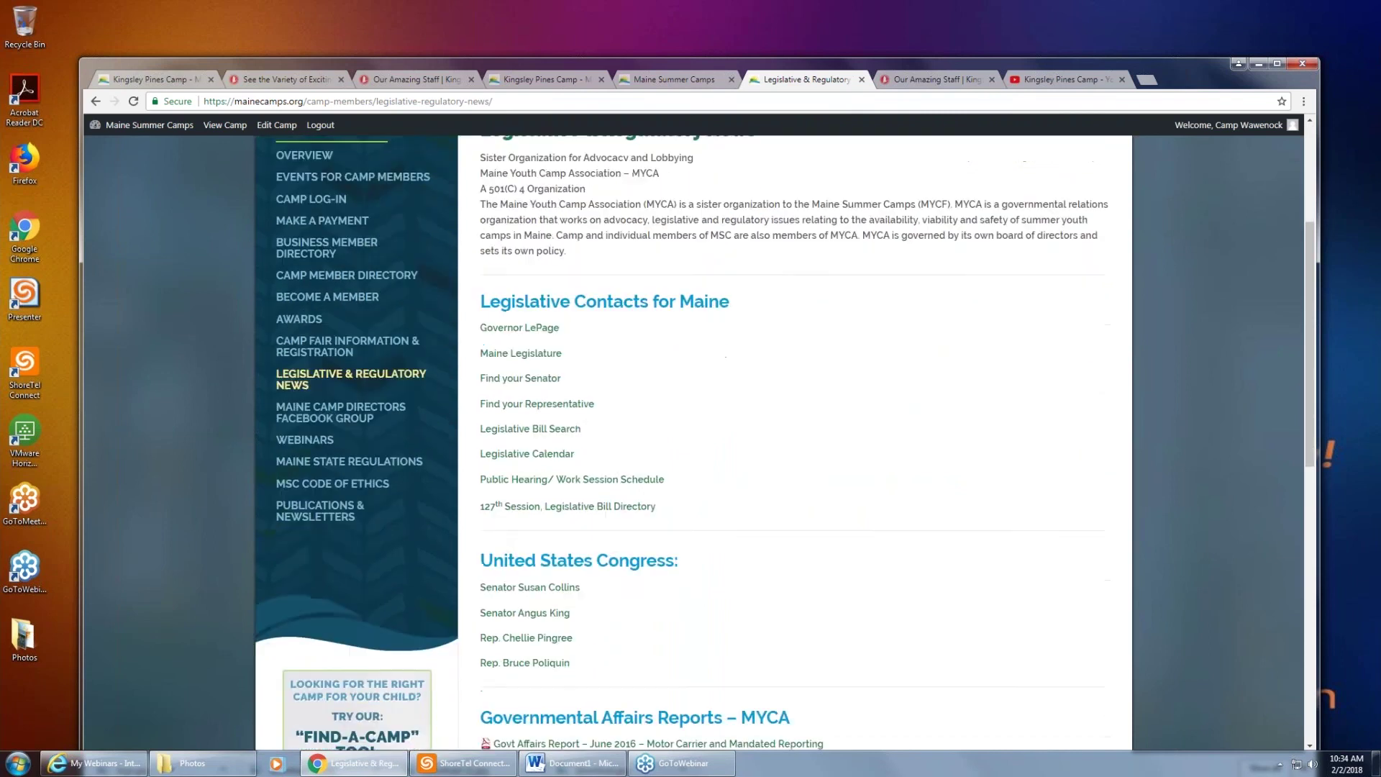
{"action": "scroll", "coordinate": [825, 553], "scroll_direction": "down", "scroll_amount": 2}
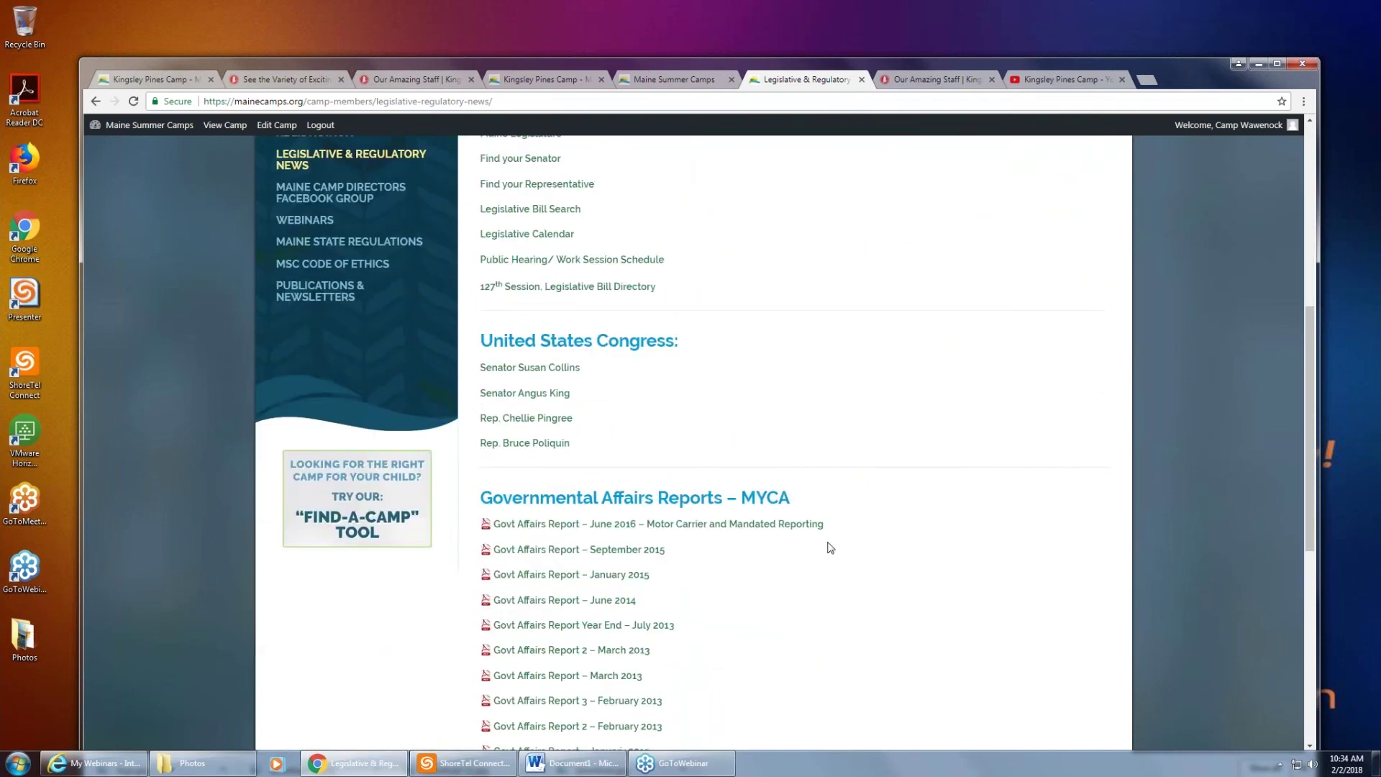
{"action": "scroll", "coordinate": [824, 564], "scroll_direction": "down", "scroll_amount": 3}
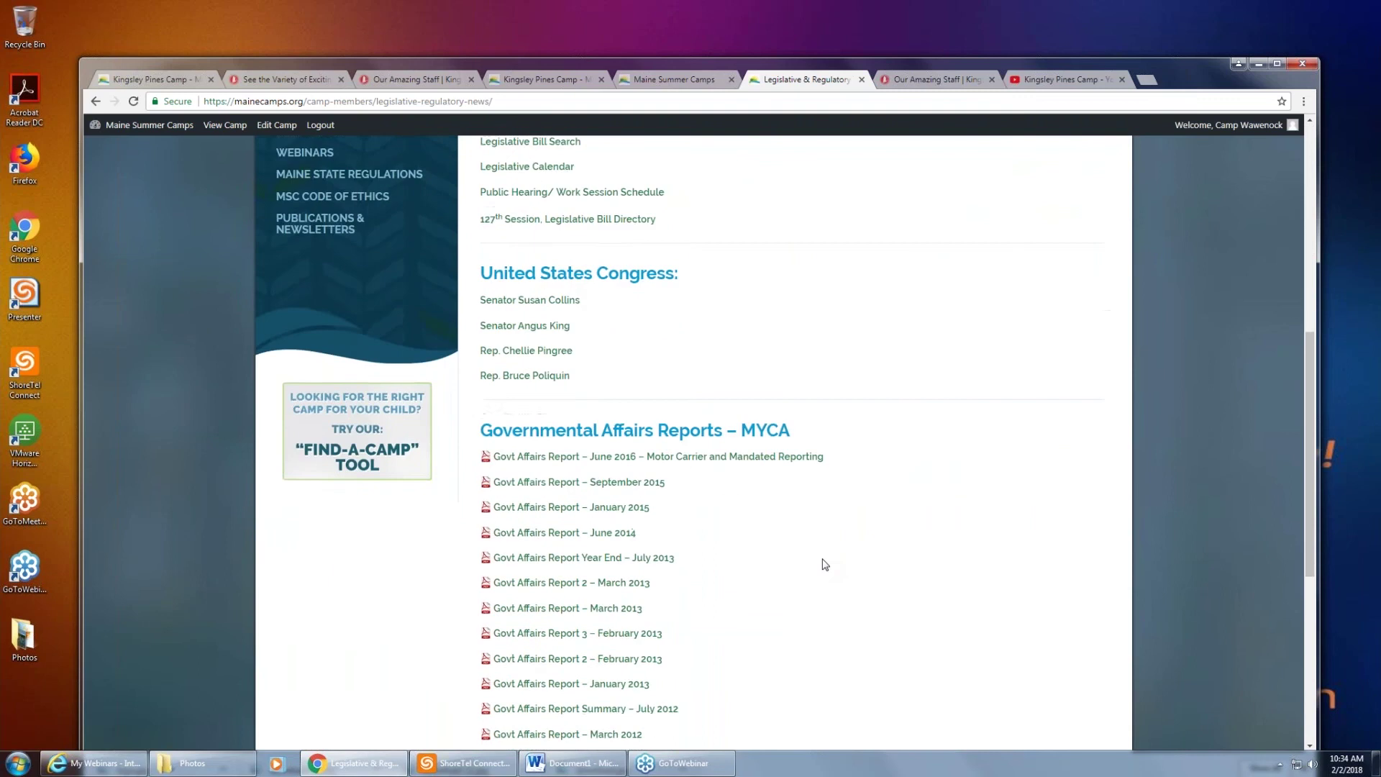
{"action": "scroll", "coordinate": [825, 564], "scroll_direction": "down", "scroll_amount": 1}
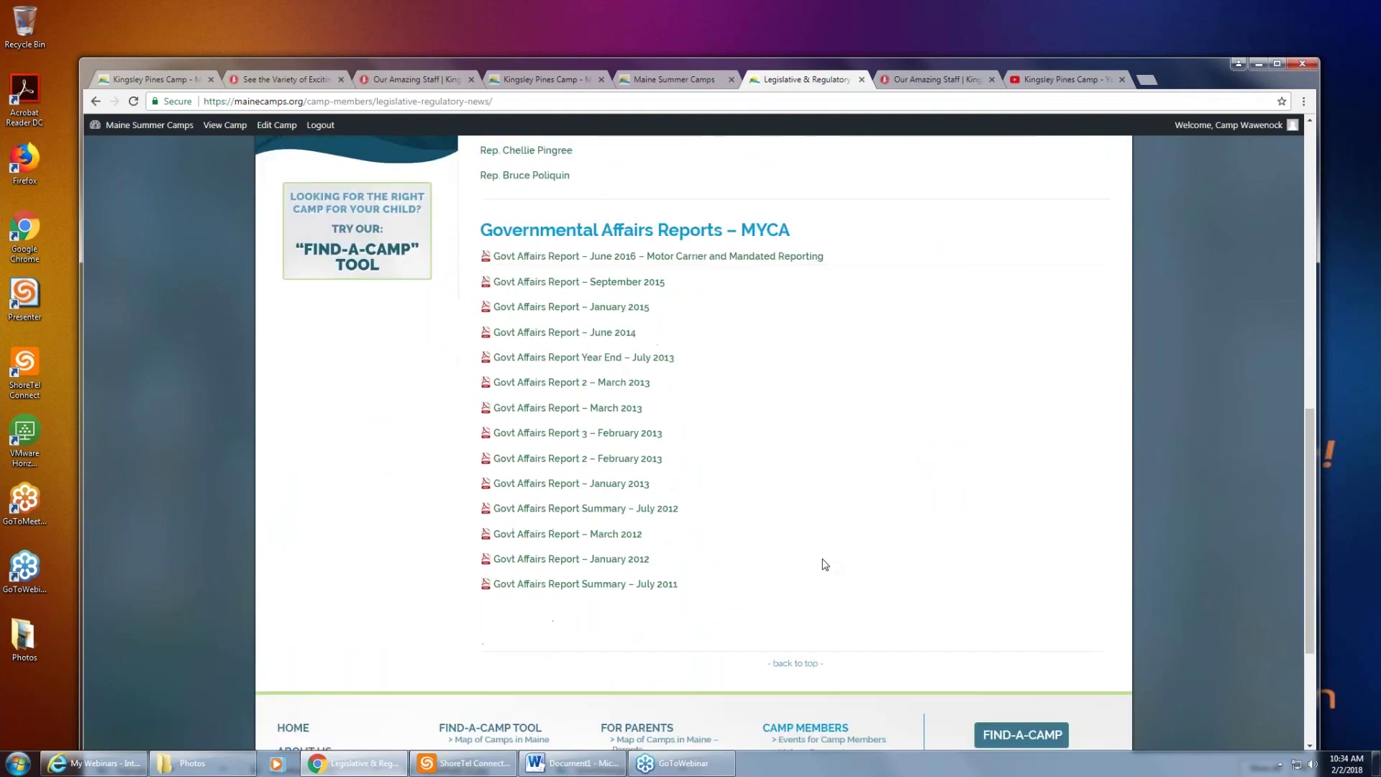
{"action": "scroll", "coordinate": [825, 564], "scroll_direction": "up", "scroll_amount": 8}
{"action": "scroll", "coordinate": [825, 565], "scroll_direction": "up", "scroll_amount": 1}
{"action": "mouse_move", "coordinate": [894, 194]}
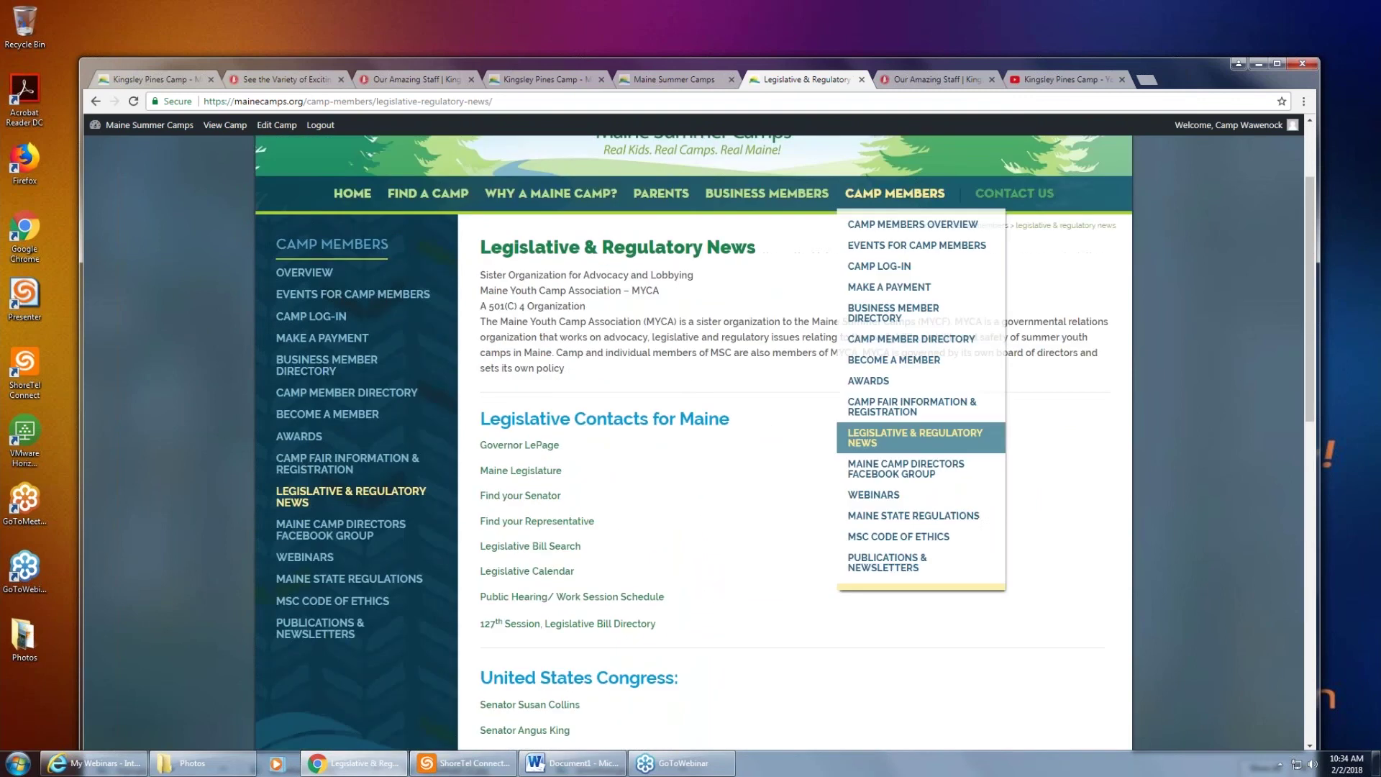
- Visit the Webinars page, then scroll through the Maine State Regulations rules and resources
{"action": "left_click", "coordinate": [880, 495]}
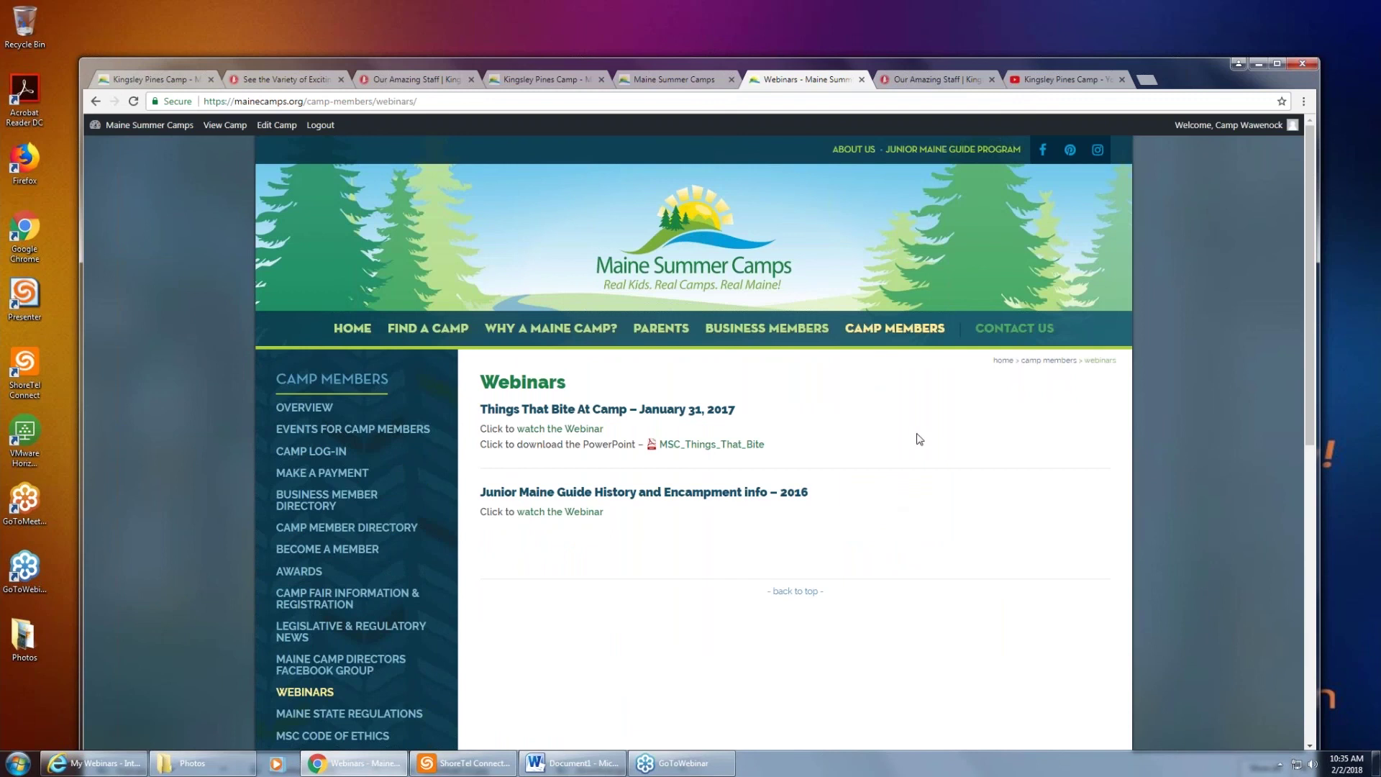
{"action": "mouse_move", "coordinate": [919, 330]}
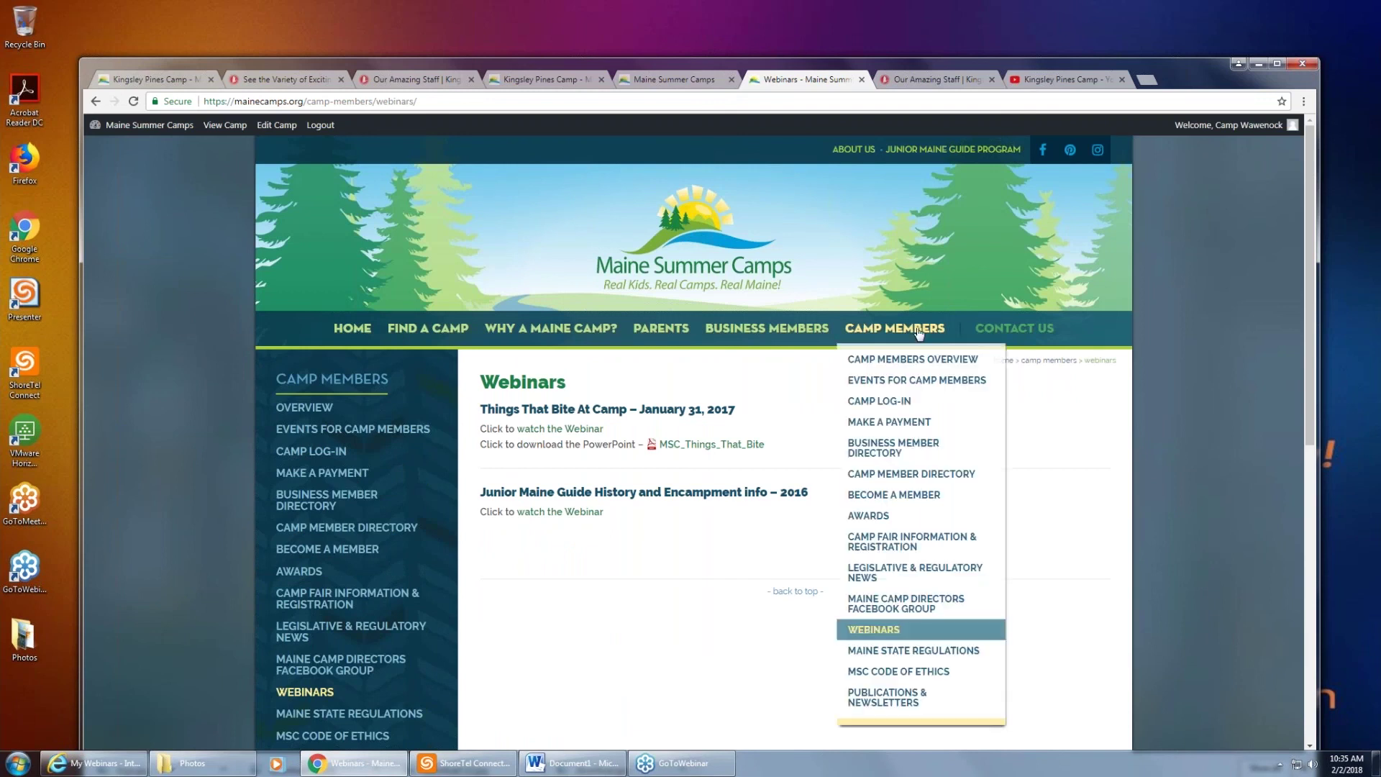
{"action": "left_click", "coordinate": [949, 656]}
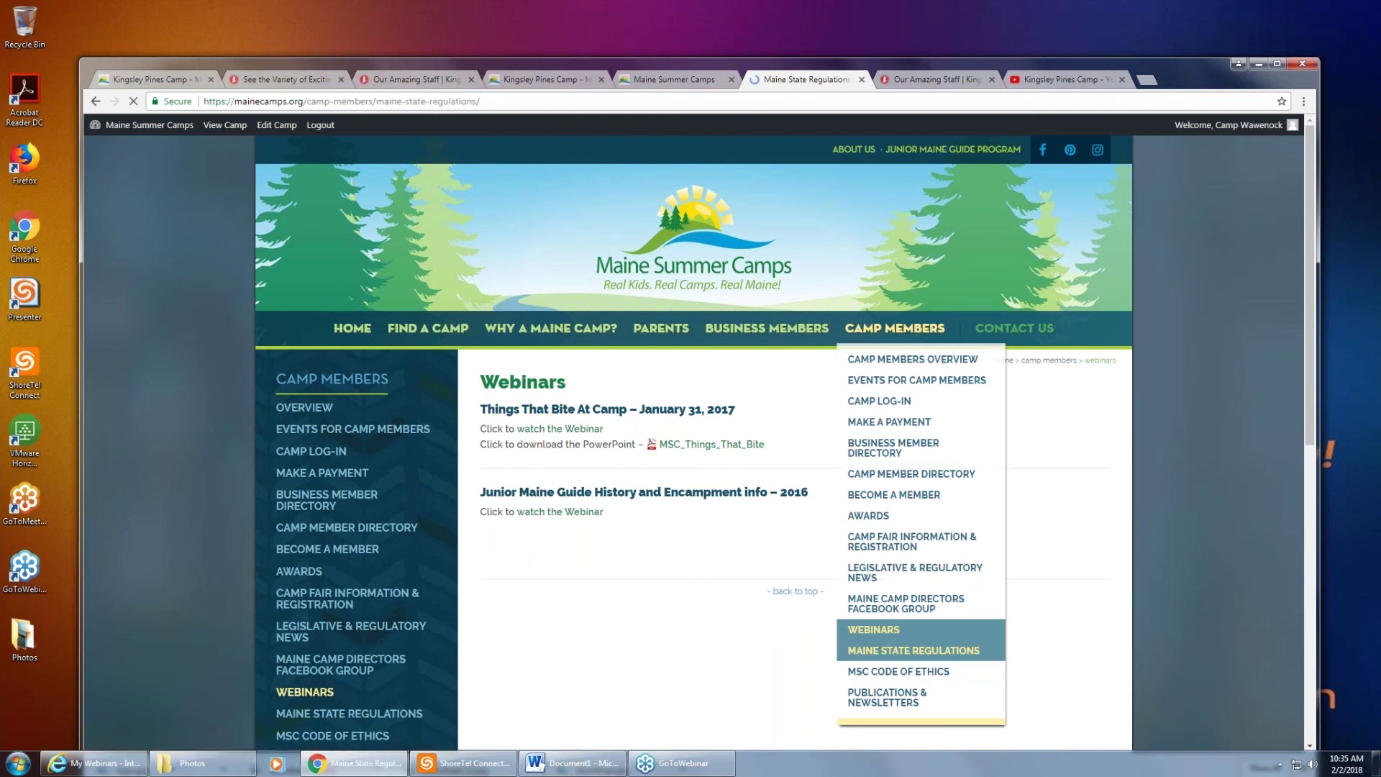
{"action": "scroll", "coordinate": [694, 443], "scroll_direction": "down", "scroll_amount": 2}
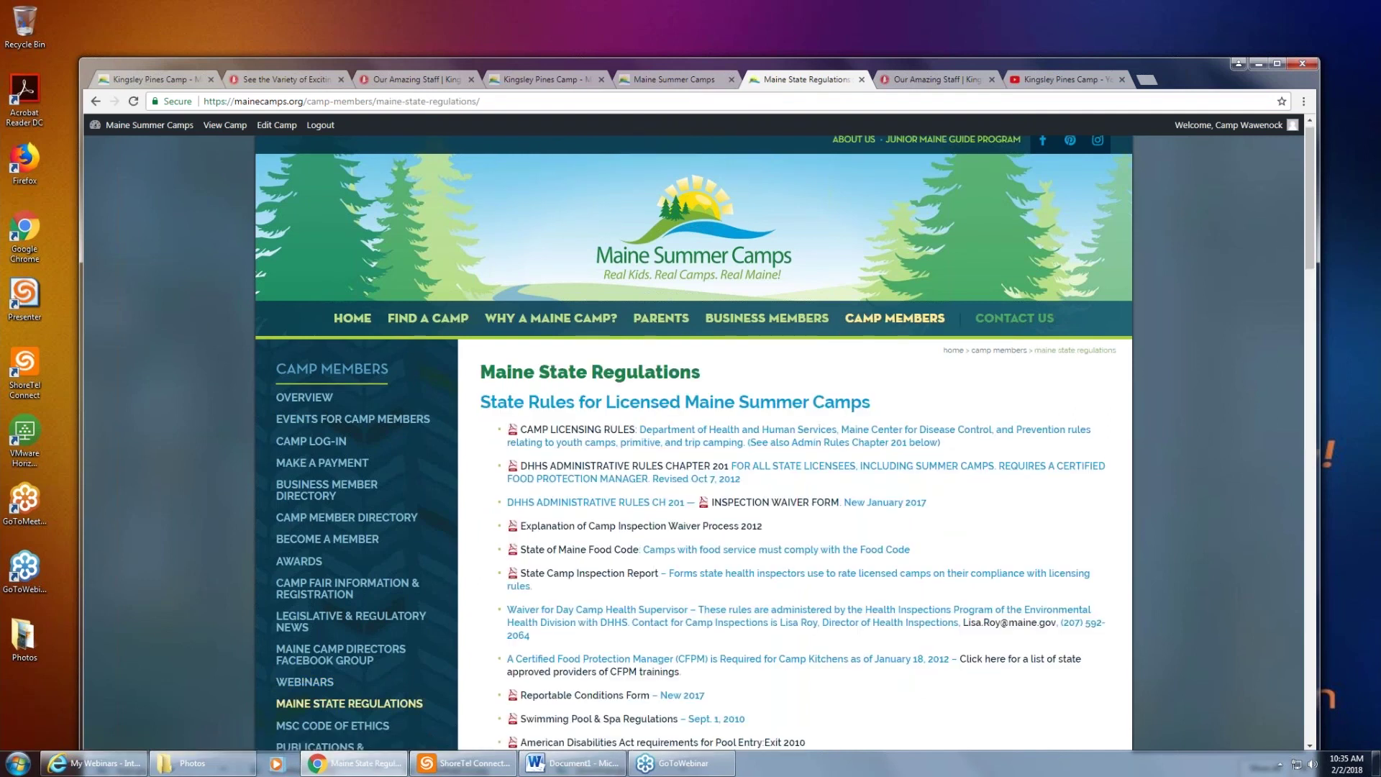
{"action": "scroll", "coordinate": [693, 443], "scroll_direction": "down", "scroll_amount": 1}
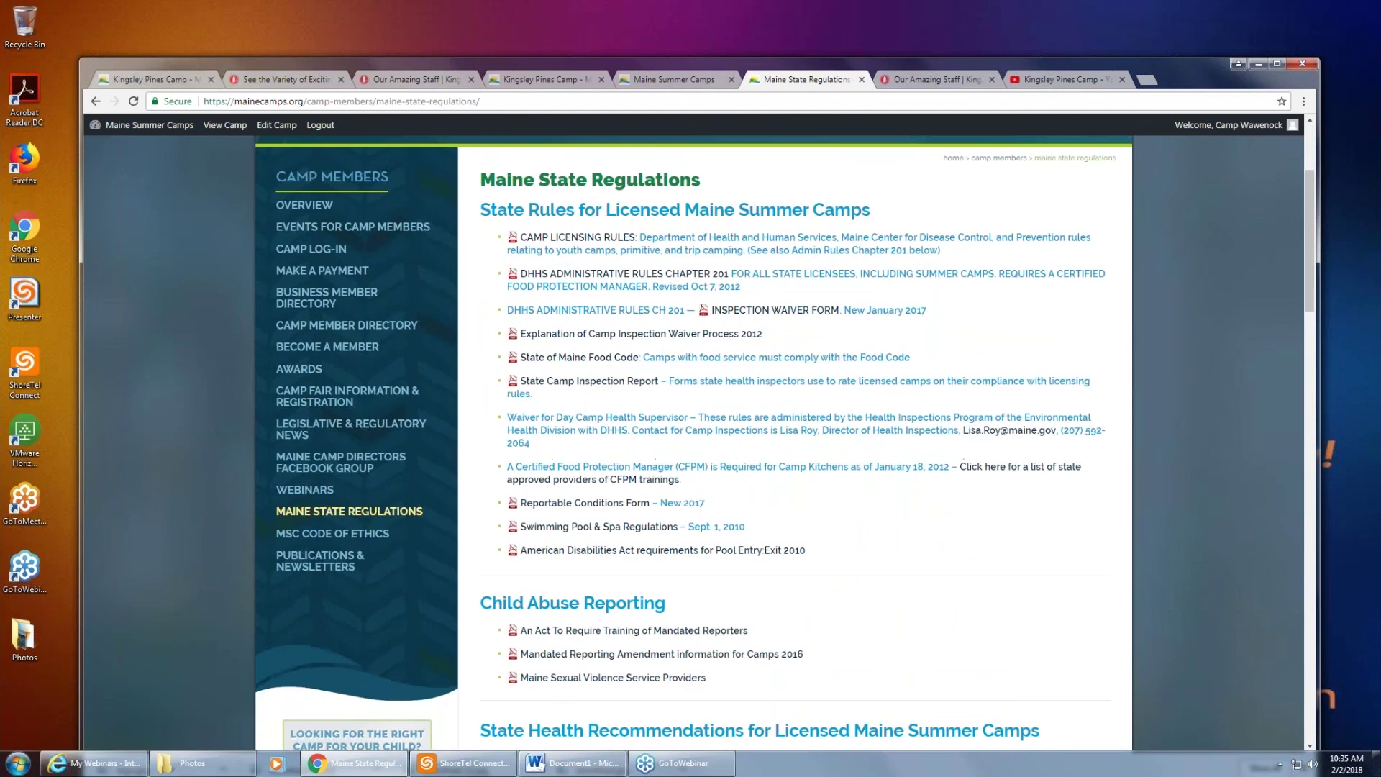
{"action": "scroll", "coordinate": [694, 443], "scroll_direction": "down", "scroll_amount": 3}
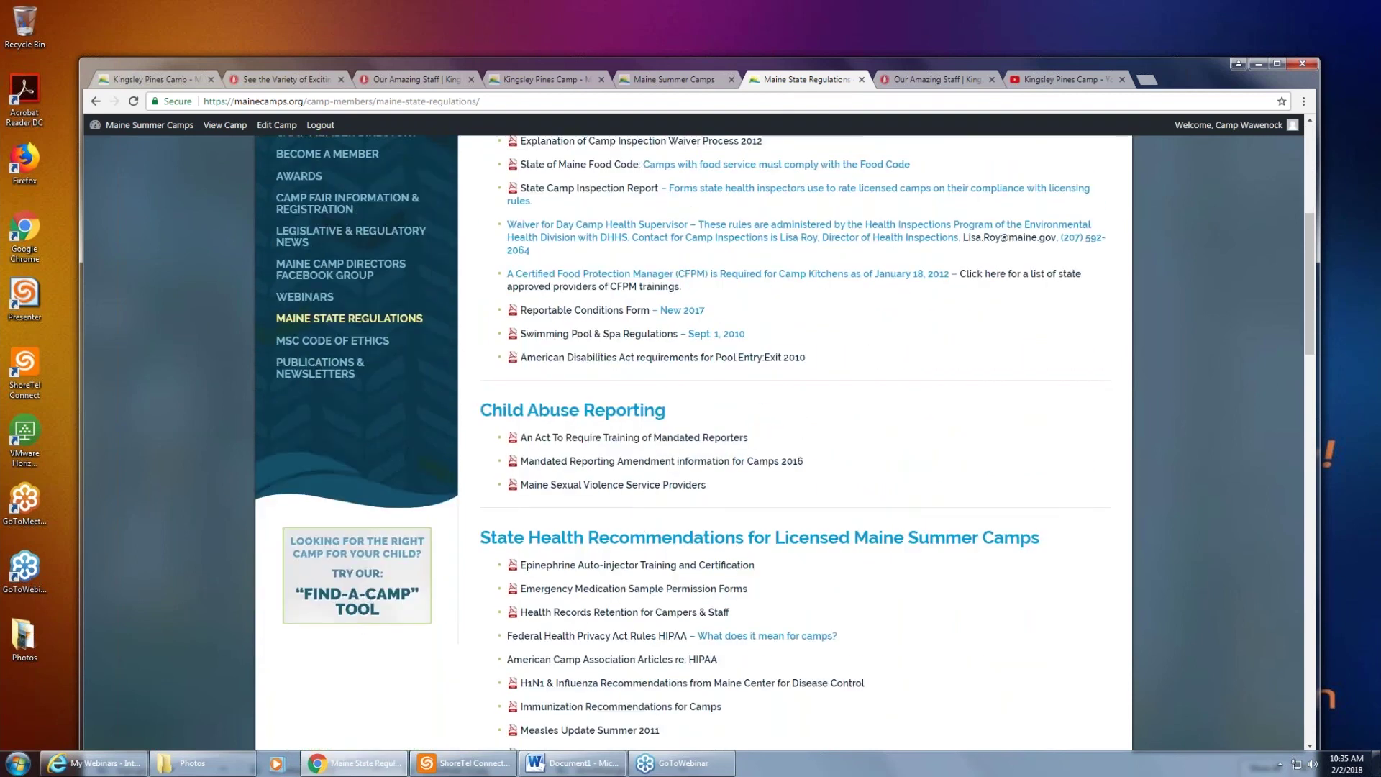
{"action": "scroll", "coordinate": [693, 443], "scroll_direction": "down", "scroll_amount": 4}
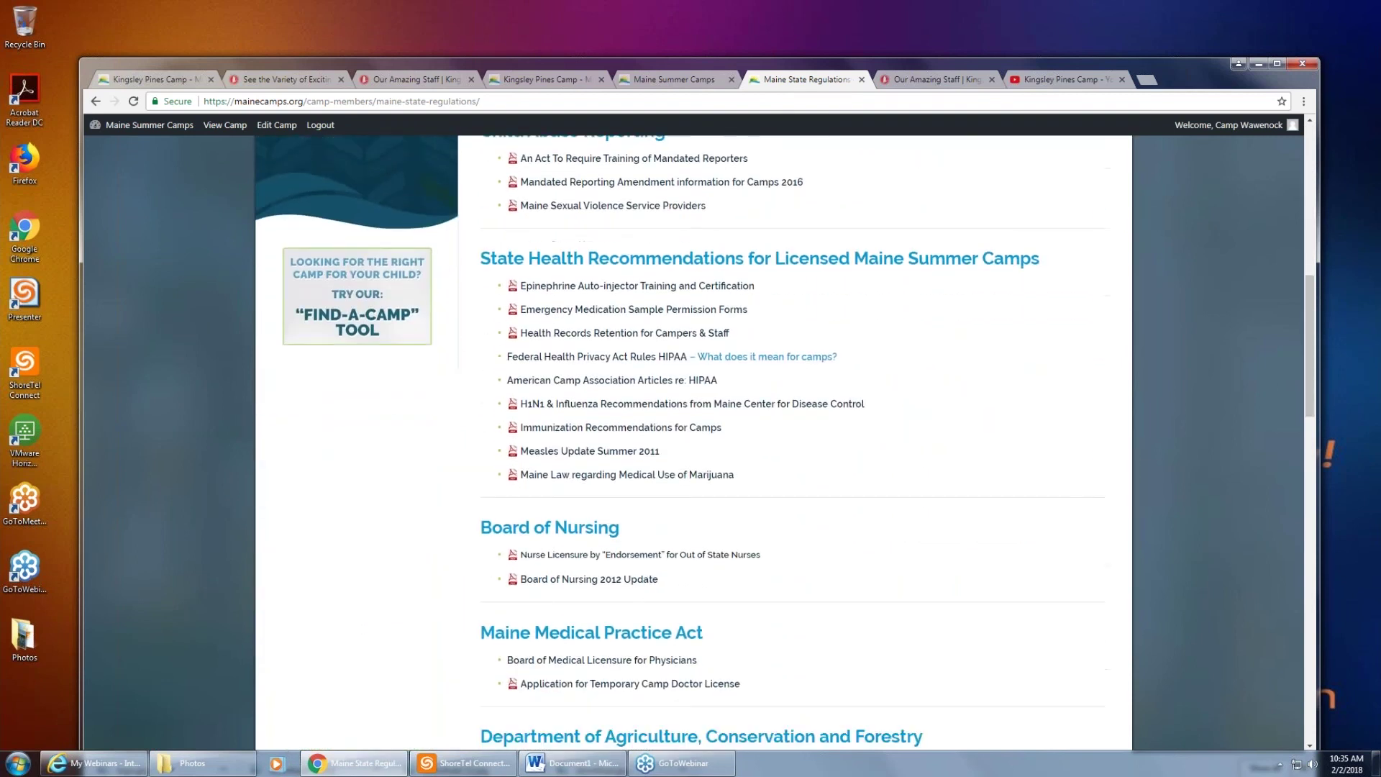
{"action": "scroll", "coordinate": [693, 443], "scroll_direction": "up", "scroll_amount": 6}
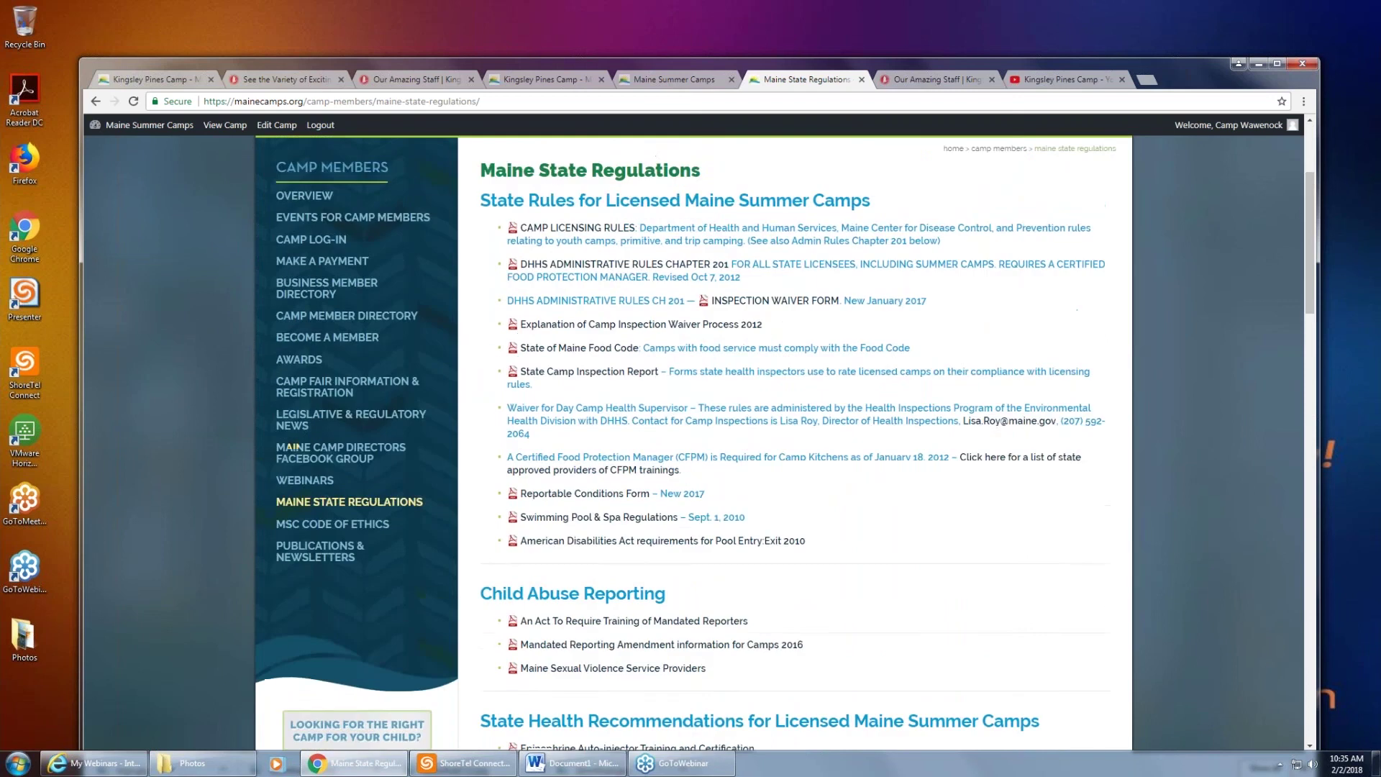
{"action": "scroll", "coordinate": [693, 443], "scroll_direction": "up", "scroll_amount": 3}
- Go via MSC Code of Ethics to Publications & Newsletters, scroll the list, then switch to Kingsley Pines Camp
{"action": "mouse_move", "coordinate": [895, 328]}
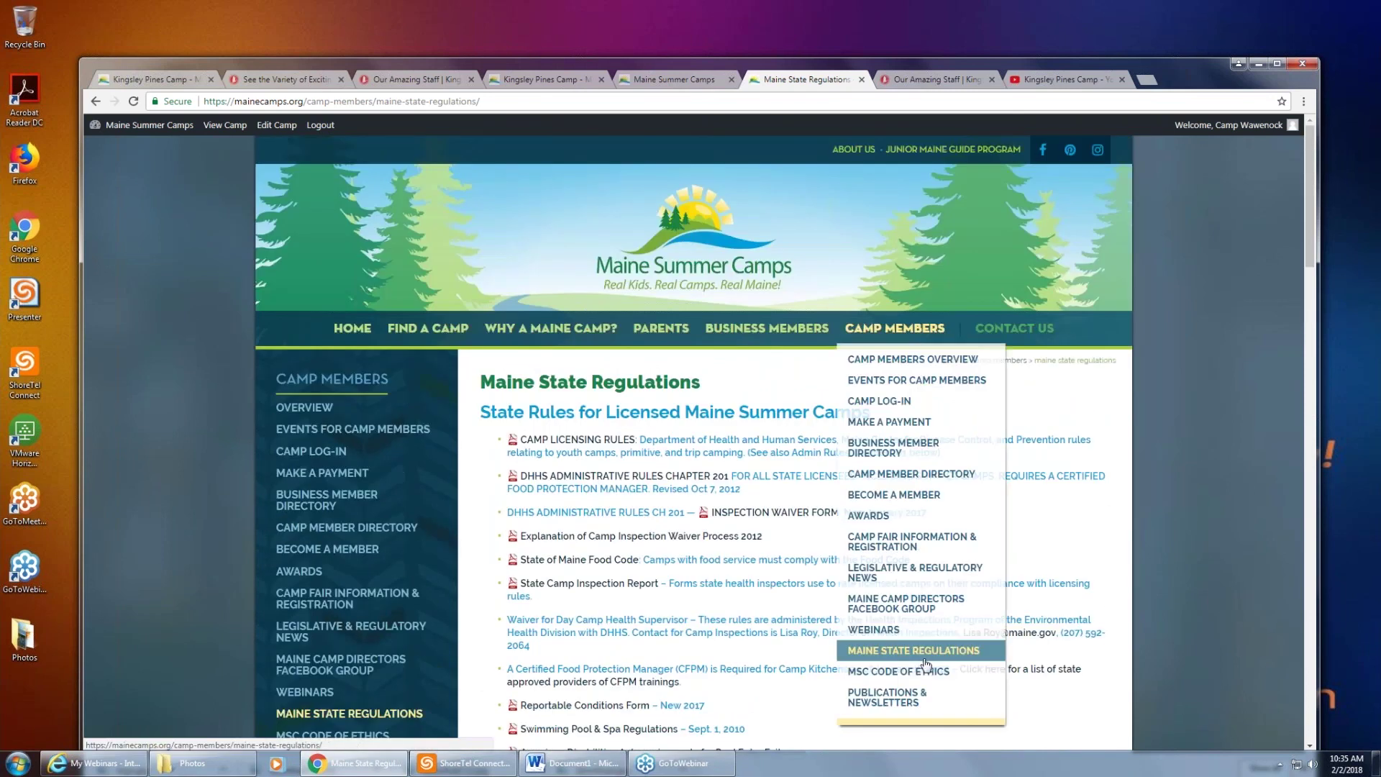
{"action": "left_click", "coordinate": [925, 672]}
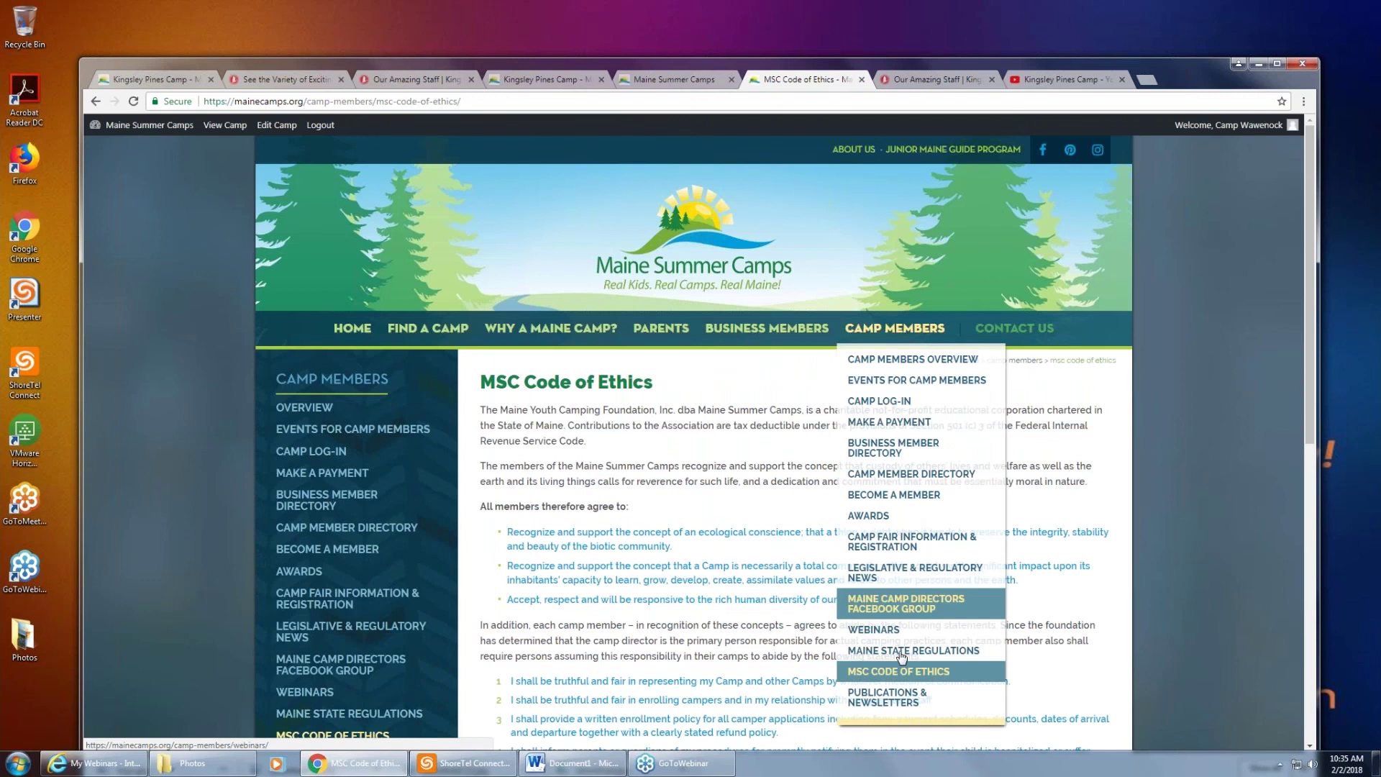
{"action": "left_click", "coordinate": [891, 697]}
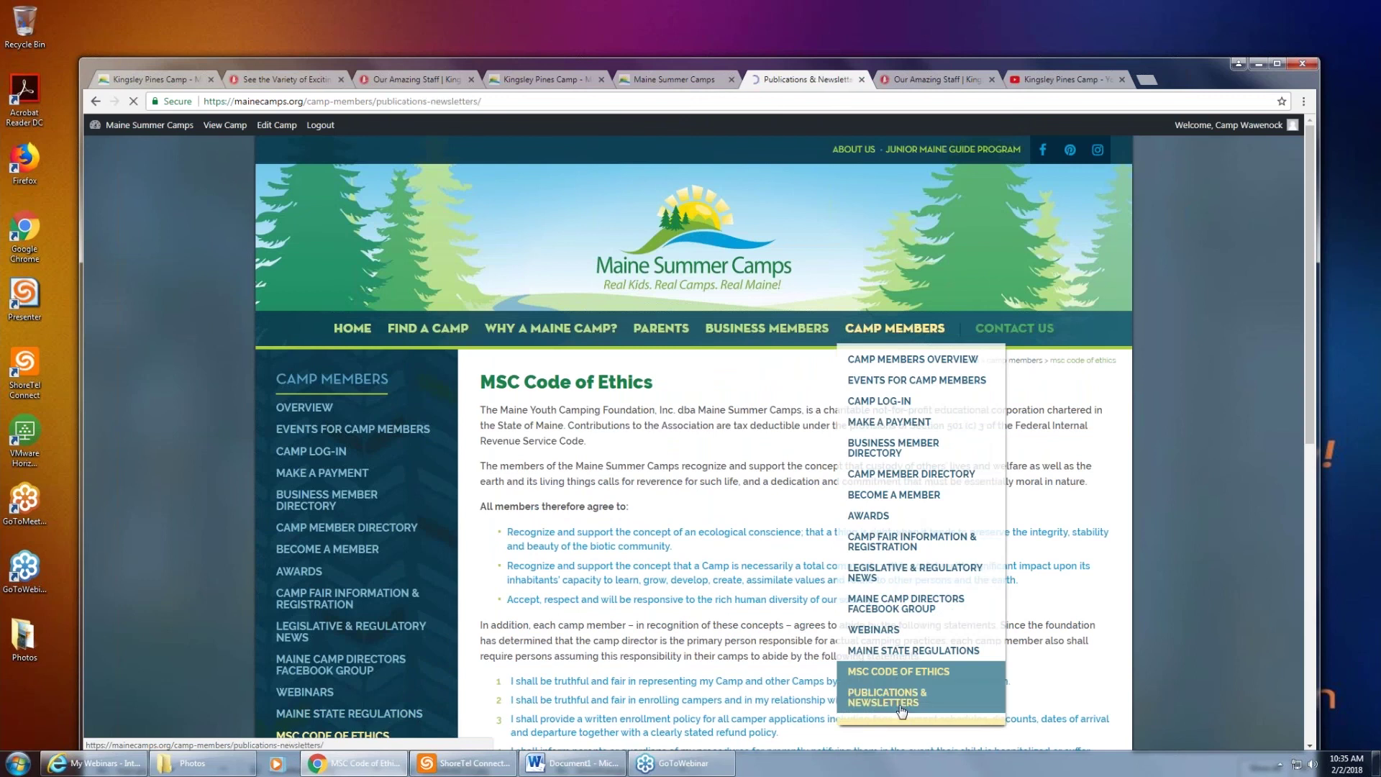
{"action": "scroll", "coordinate": [840, 638], "scroll_direction": "down", "scroll_amount": 2}
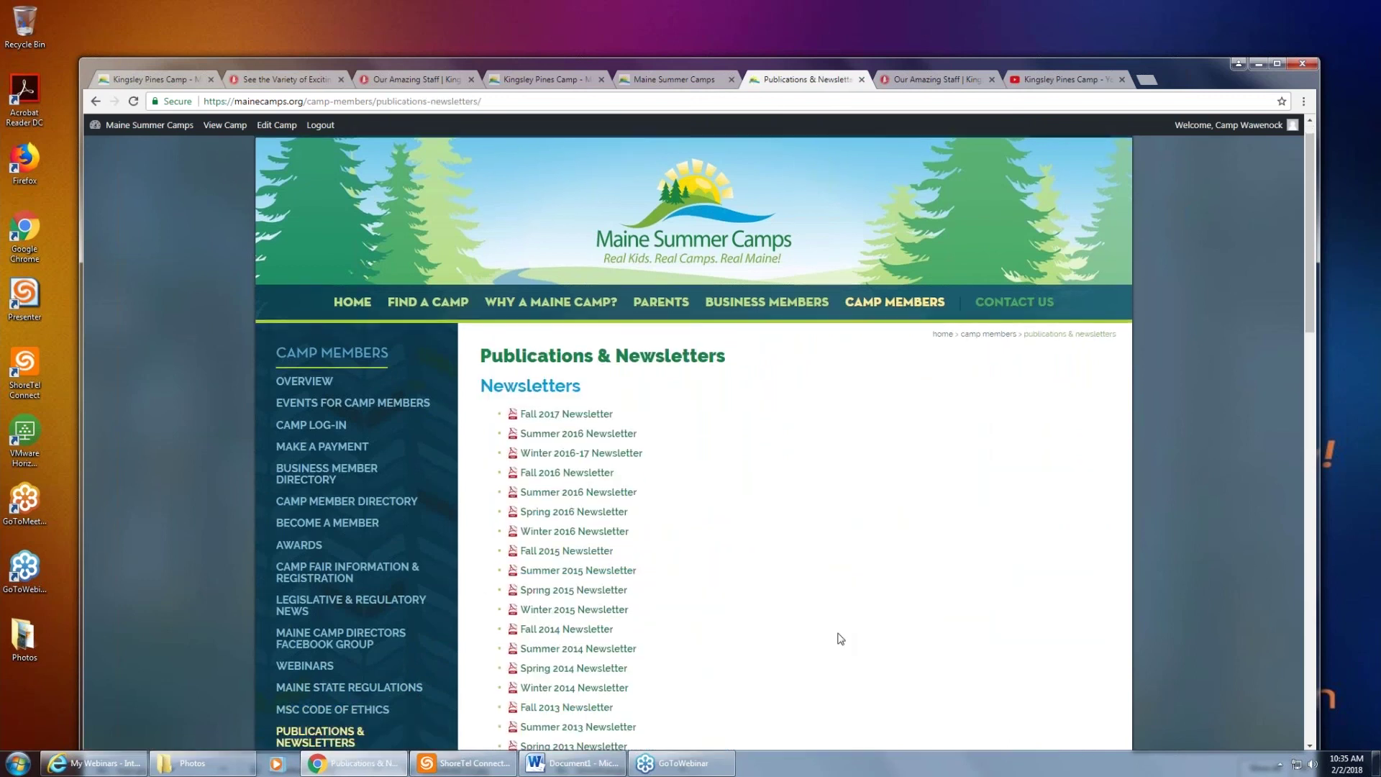
{"action": "scroll", "coordinate": [840, 638], "scroll_direction": "down", "scroll_amount": 2}
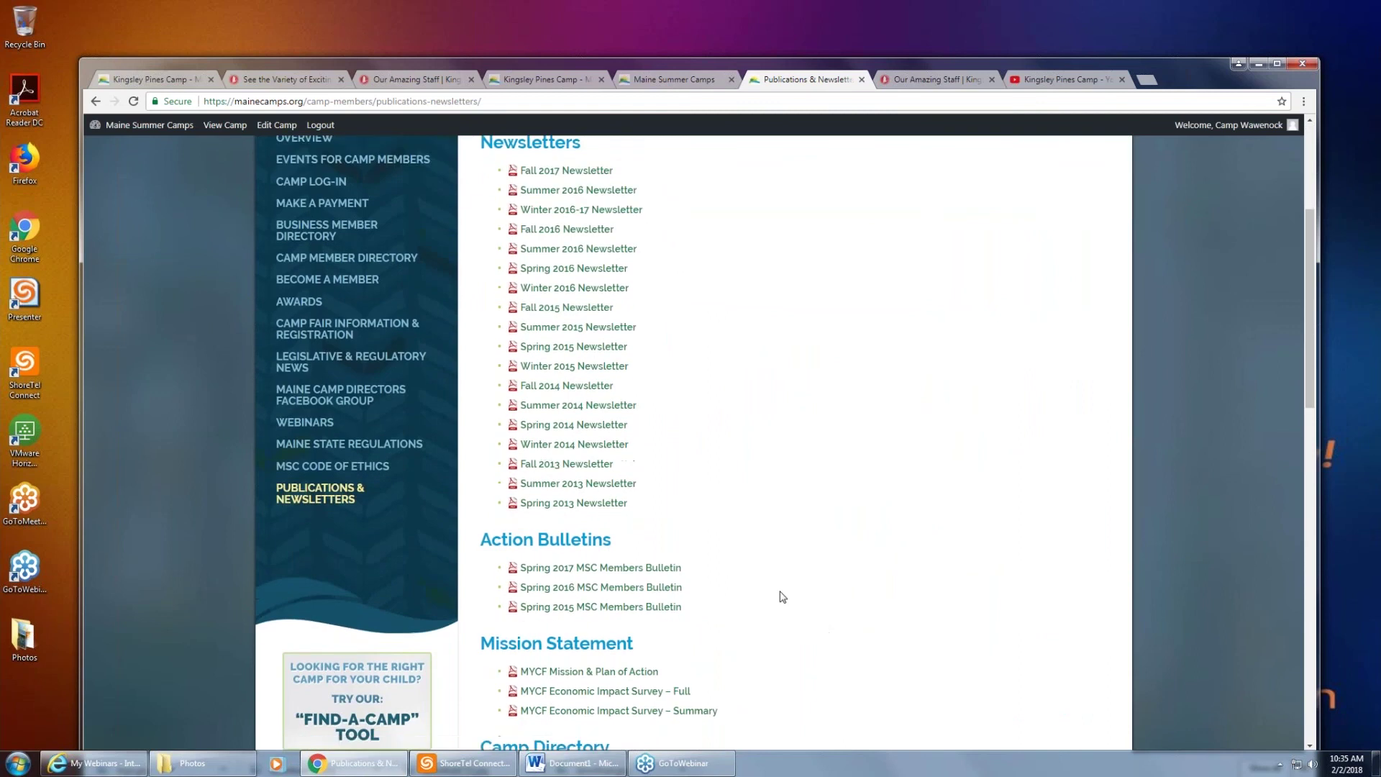
{"action": "scroll", "coordinate": [782, 597], "scroll_direction": "down", "scroll_amount": 3}
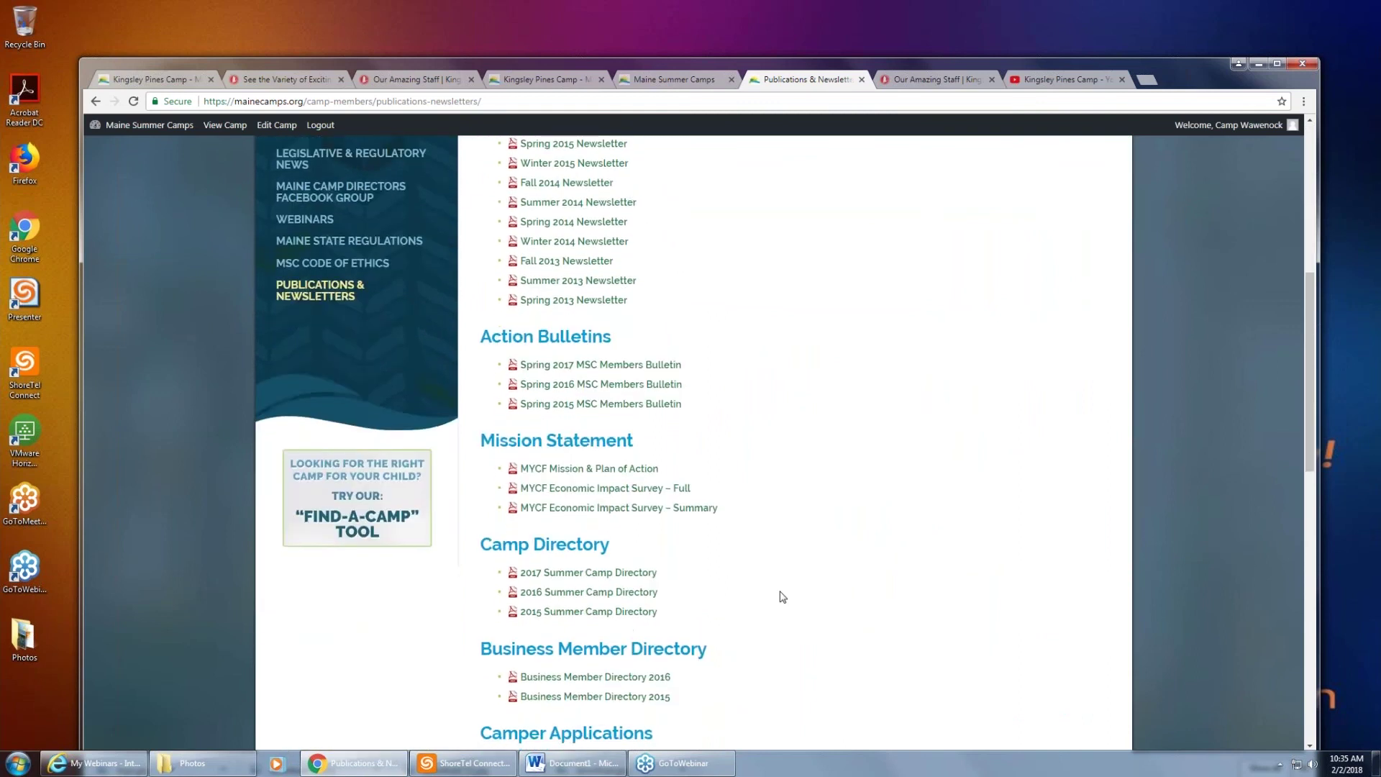
{"action": "scroll", "coordinate": [783, 597], "scroll_direction": "down", "scroll_amount": 2}
{"action": "scroll", "coordinate": [783, 597], "scroll_direction": "down", "scroll_amount": 2}
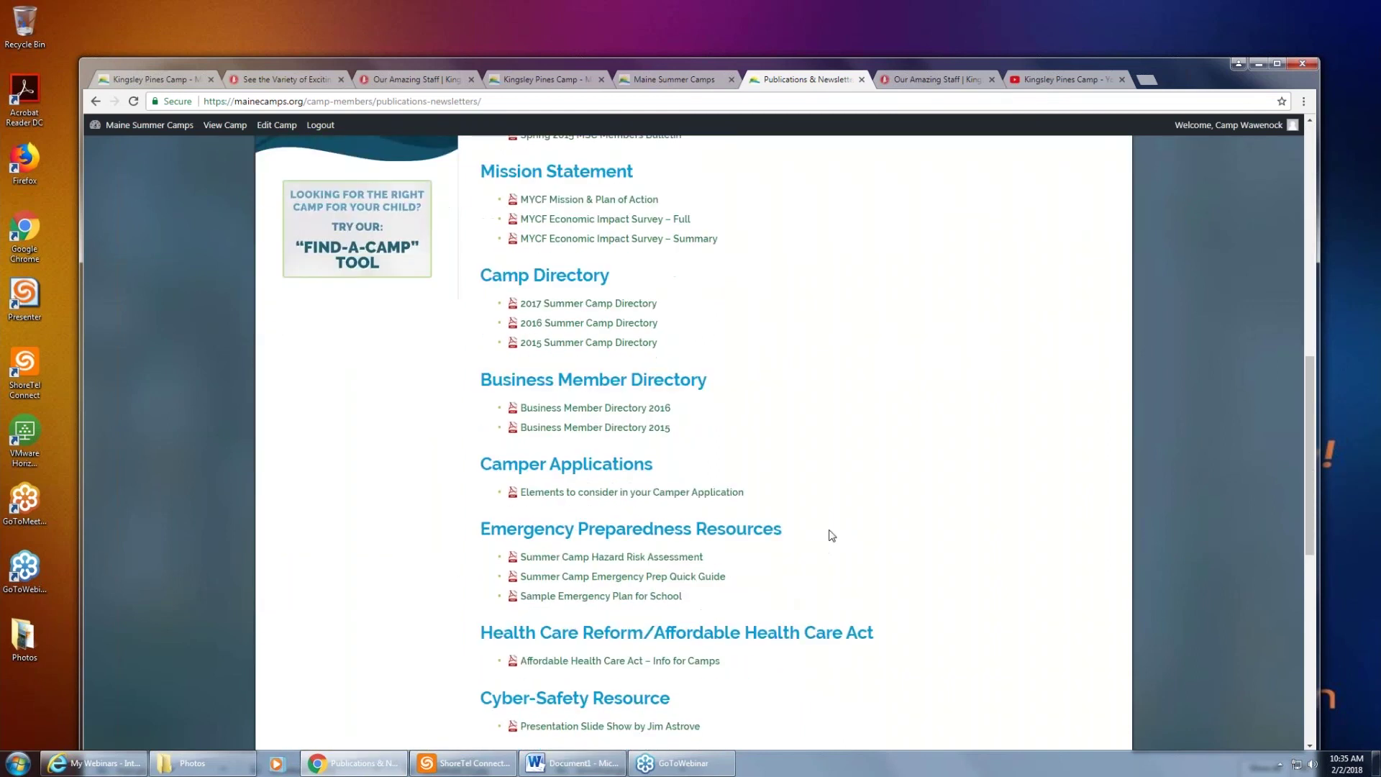
{"action": "scroll", "coordinate": [831, 536], "scroll_direction": "down", "scroll_amount": 4}
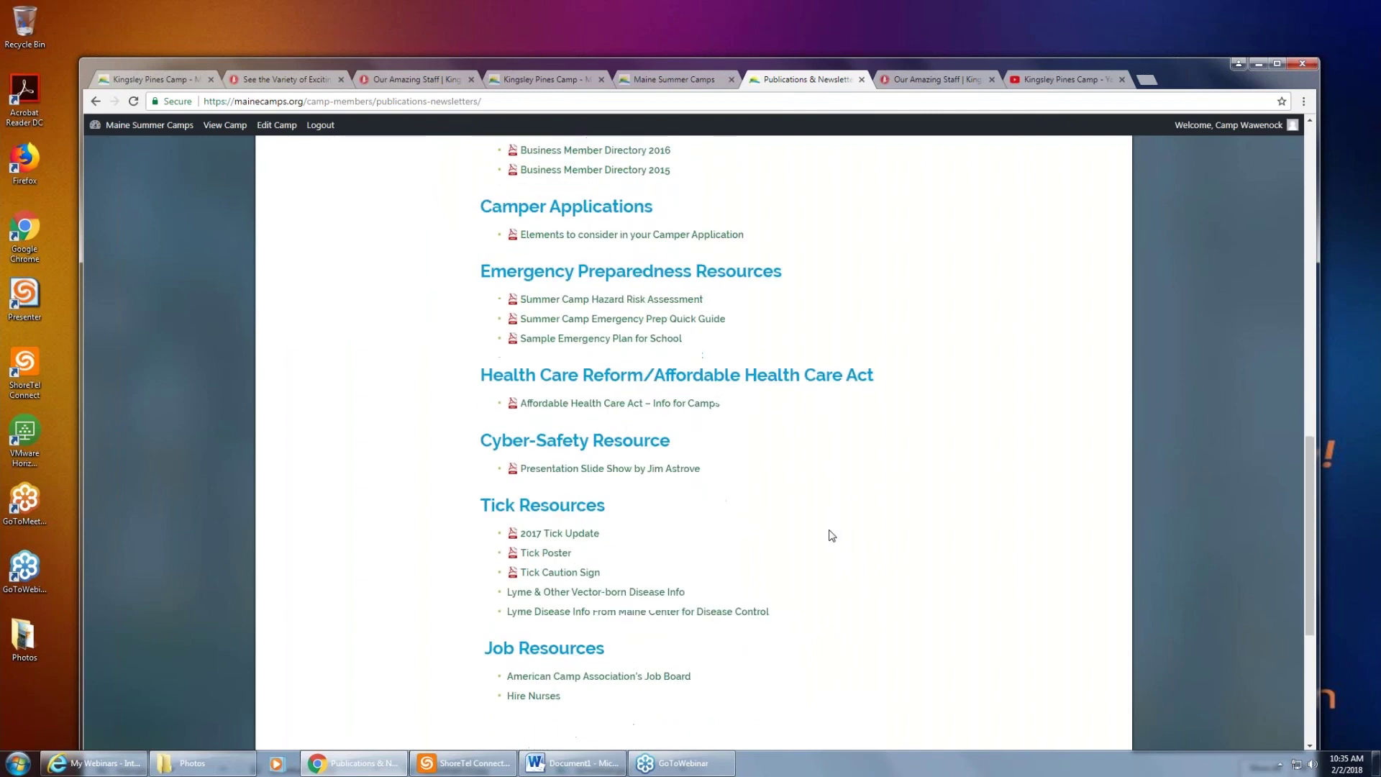
{"action": "scroll", "coordinate": [831, 536], "scroll_direction": "down", "scroll_amount": 4}
{"action": "scroll", "coordinate": [831, 536], "scroll_direction": "up", "scroll_amount": 11}
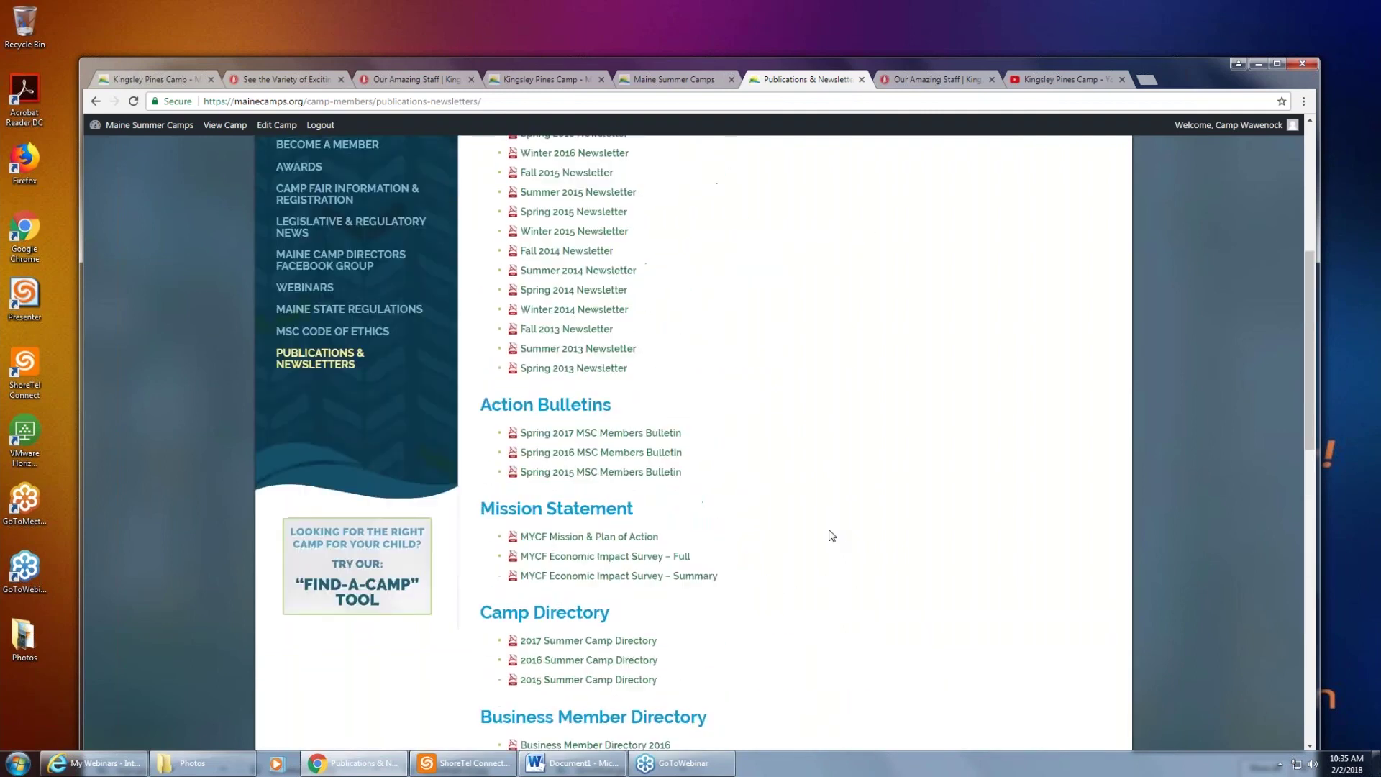
{"action": "scroll", "coordinate": [832, 536], "scroll_direction": "up", "scroll_amount": 6}
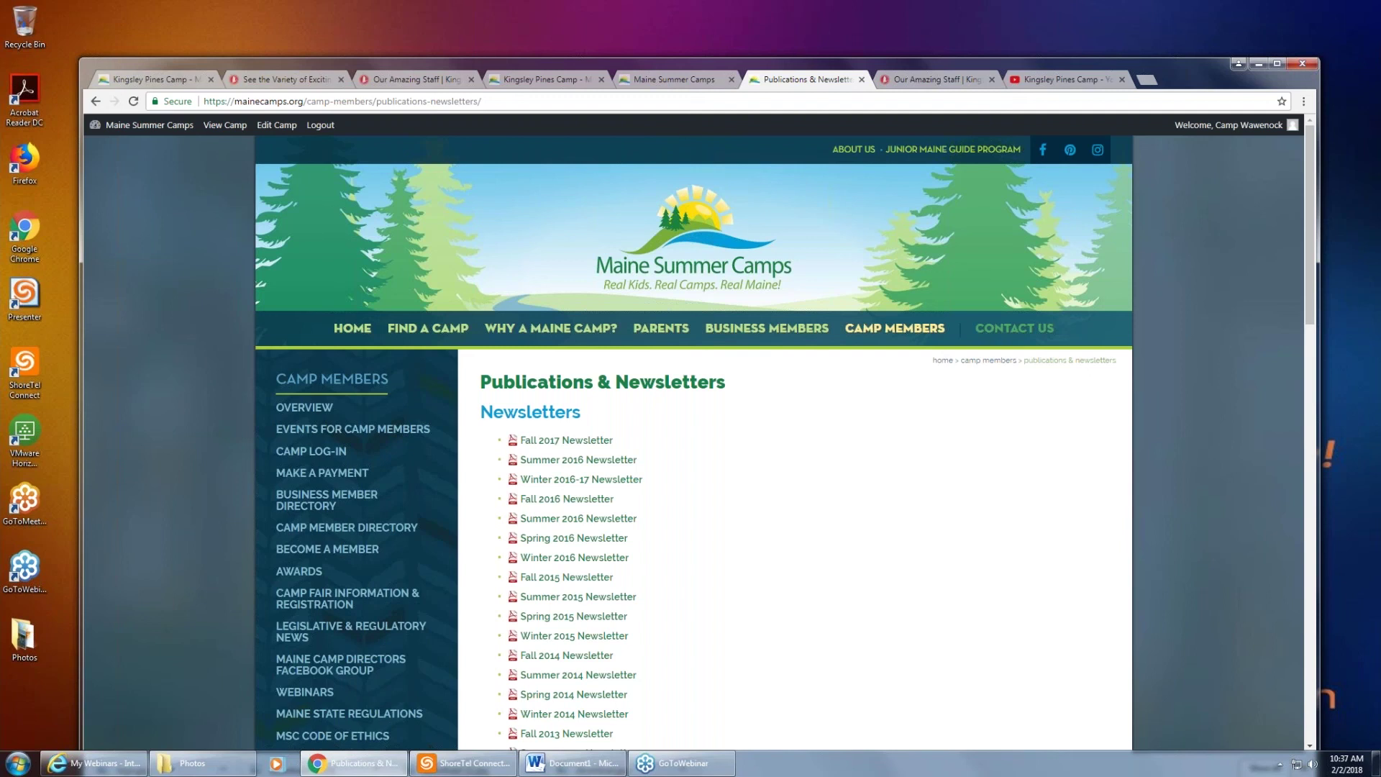
{"action": "left_click", "coordinate": [528, 84]}
- Open the Find-a-Camp search tool and enter the keyword 'aracida' in place of 'waw'
{"action": "mouse_move", "coordinate": [899, 331]}
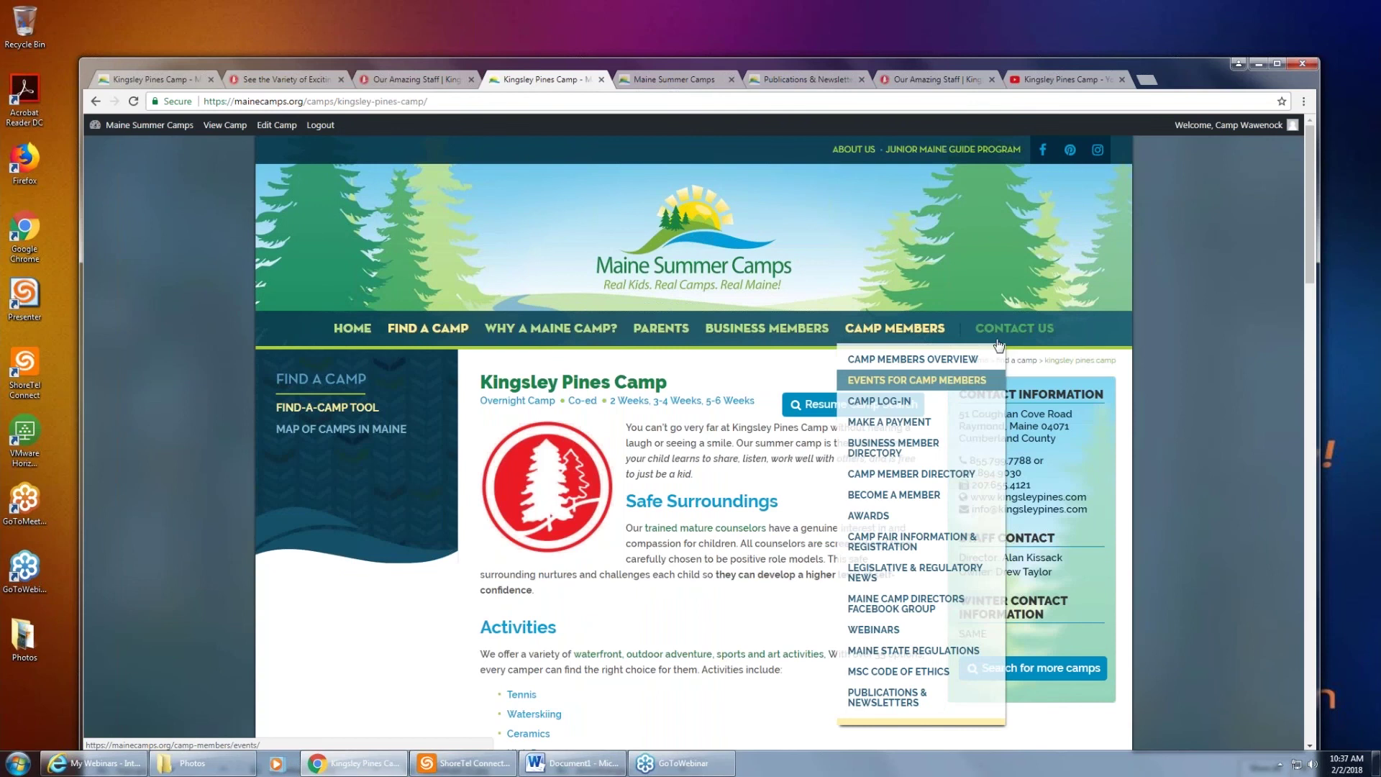
{"action": "left_click", "coordinate": [1016, 361]}
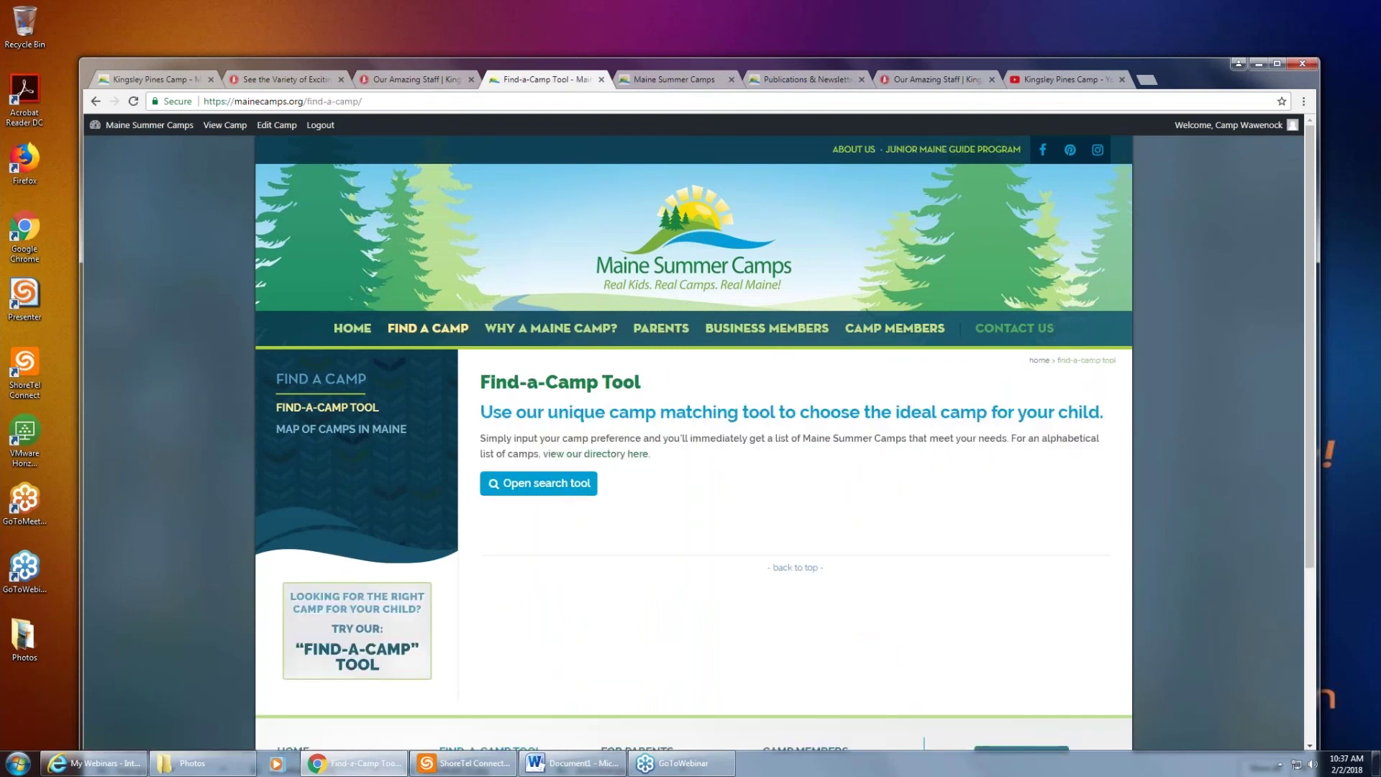
{"action": "left_click", "coordinate": [562, 484]}
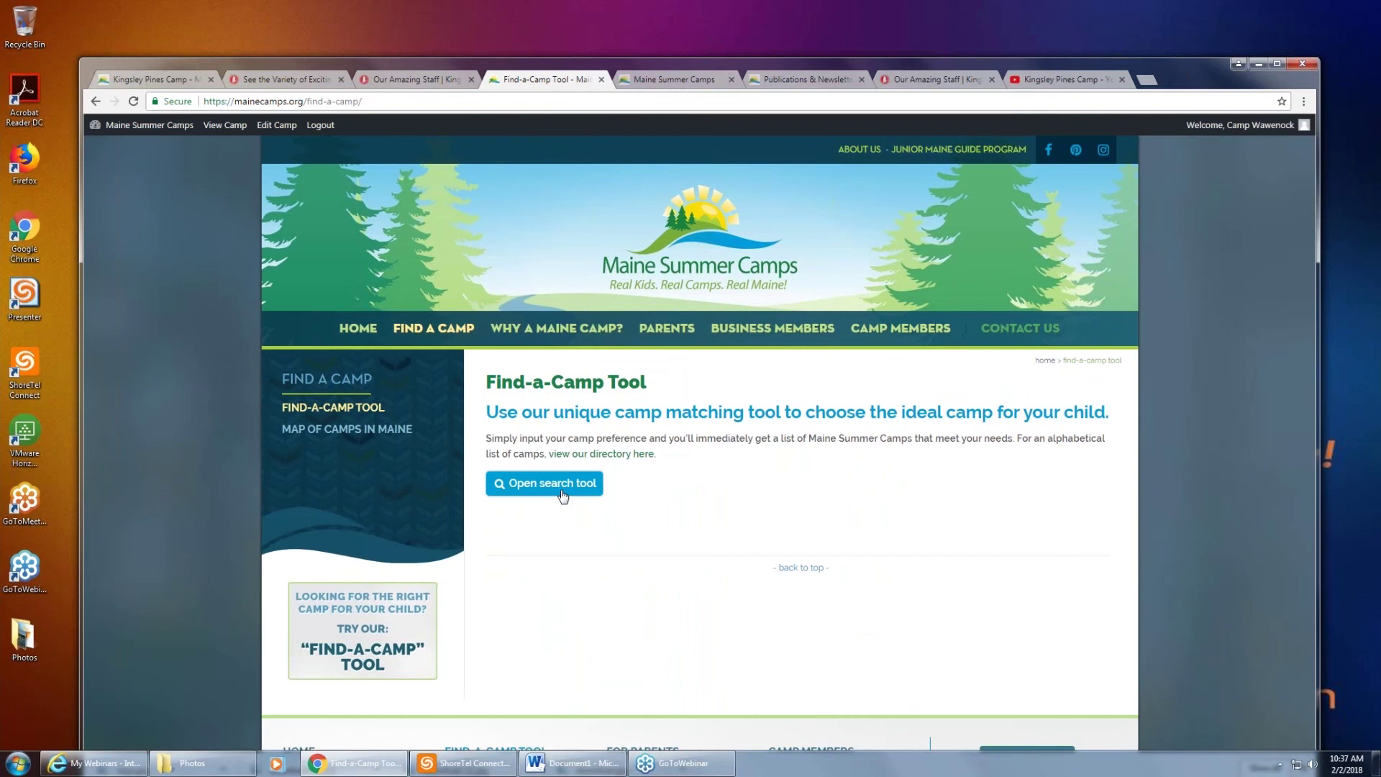
{"action": "left_click", "coordinate": [803, 253]}
{"action": "type", "text": "waw"}
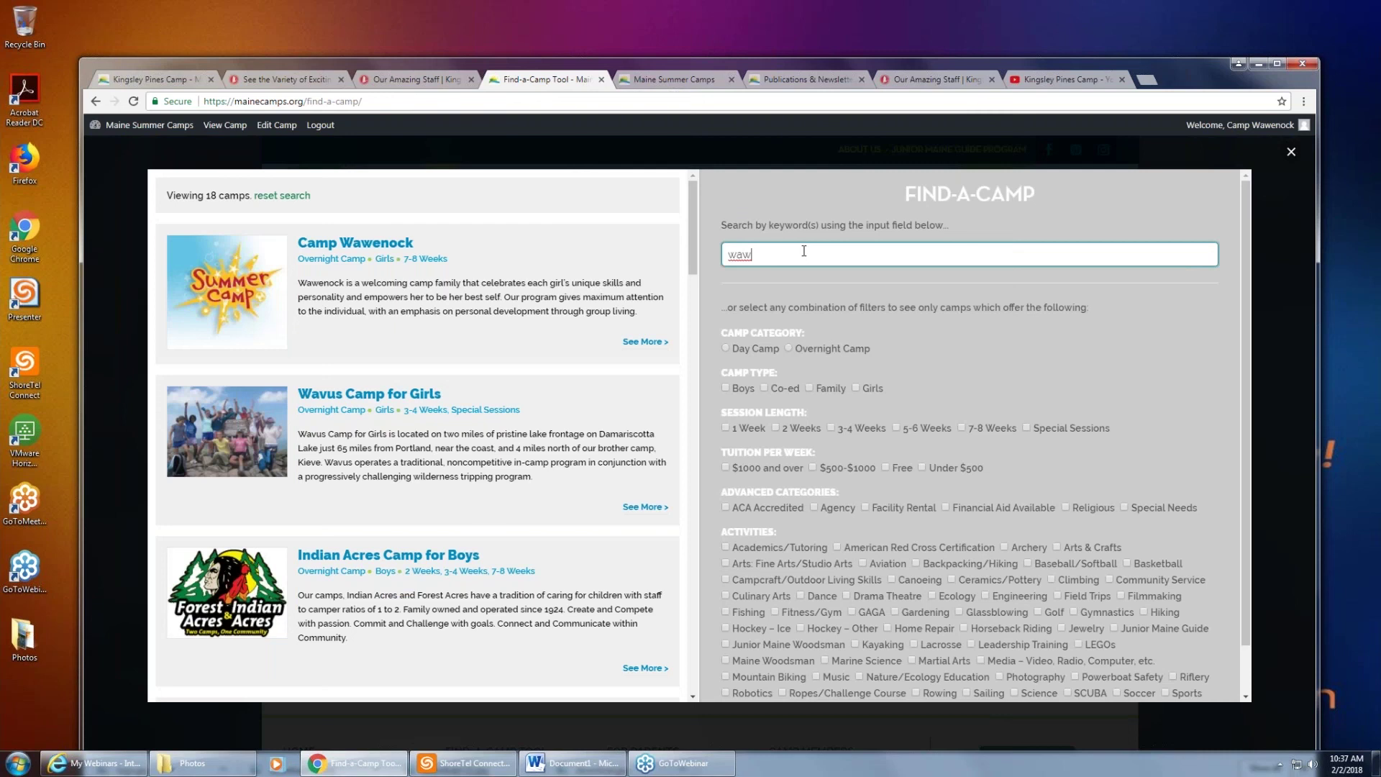
{"action": "key", "text": "BackSpace"}
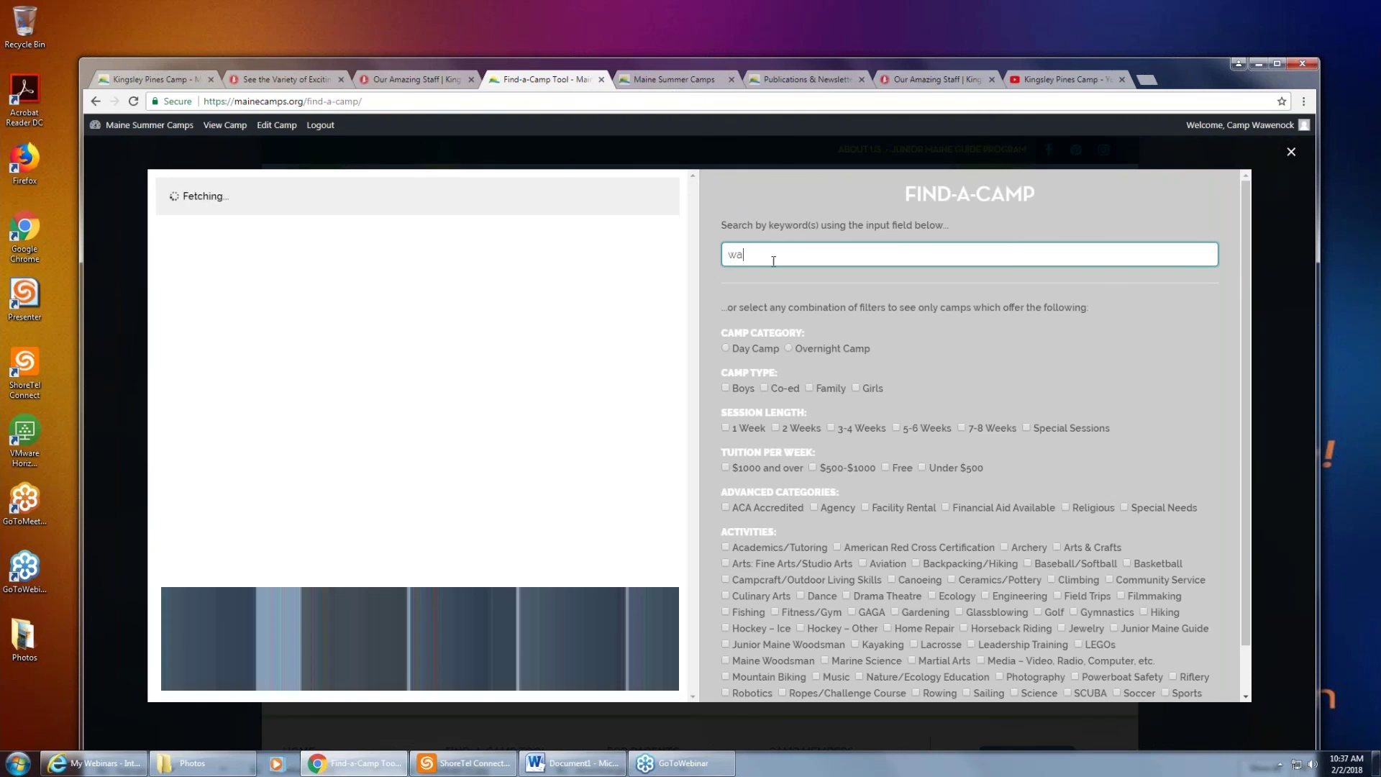
{"action": "key", "text": "BackSpace"}
{"action": "key", "text": "BackSpace"}
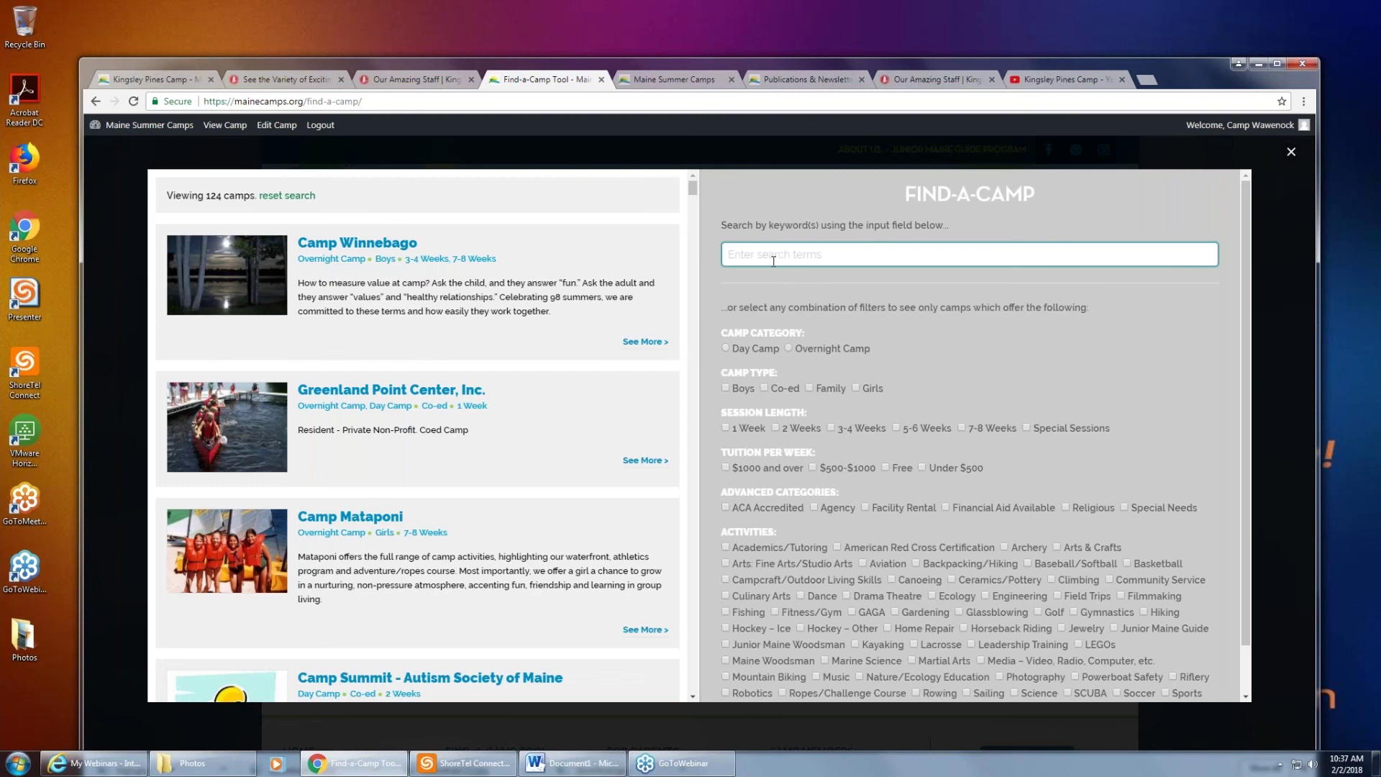
{"action": "type", "text": "ar"}
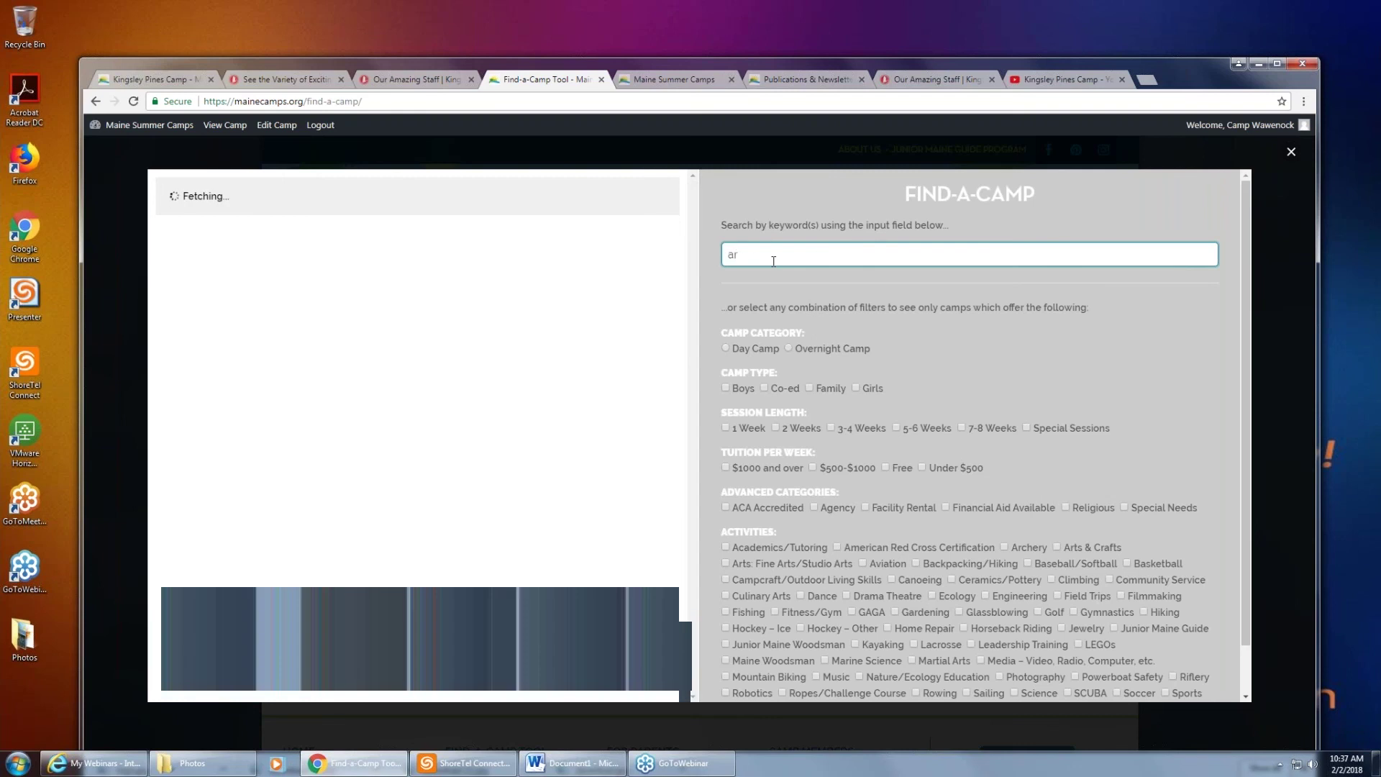
{"action": "type", "text": "acida"}
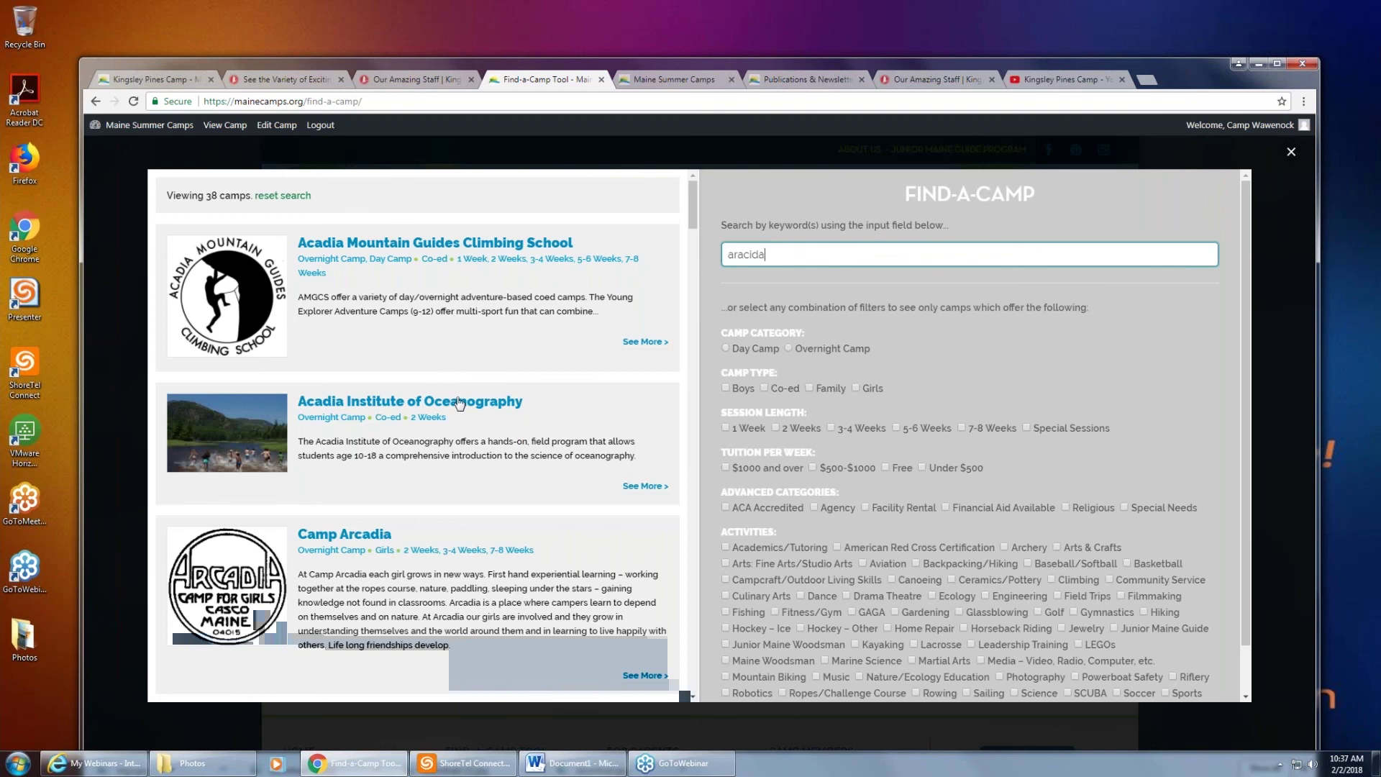
- Open the Camp Arcadia listing from the search results
{"action": "left_click", "coordinate": [366, 535]}
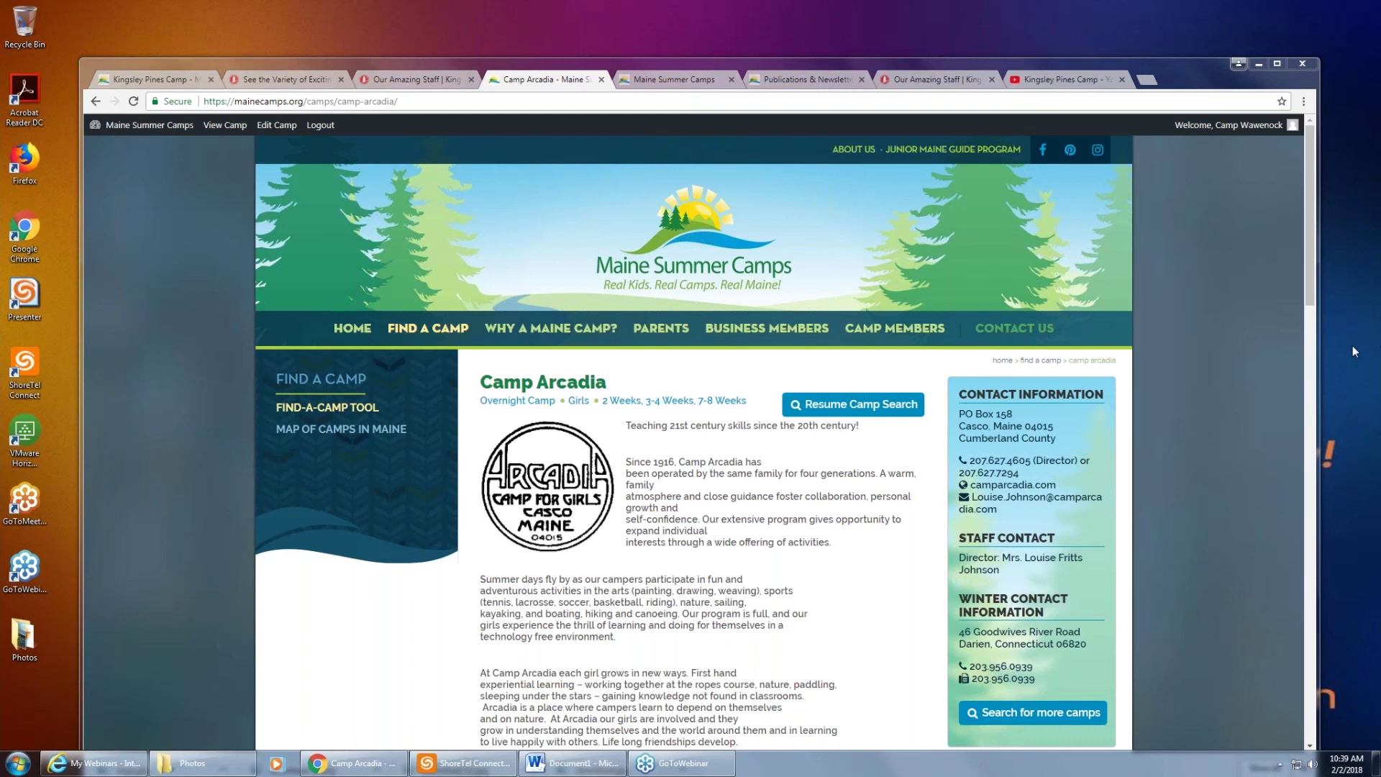
- On the Camp Wawenock profile form, open Edit Images and view the Upload Files option
{"action": "left_click", "coordinate": [632, 80]}
{"action": "scroll", "coordinate": [854, 441], "scroll_direction": "up", "scroll_amount": 5}
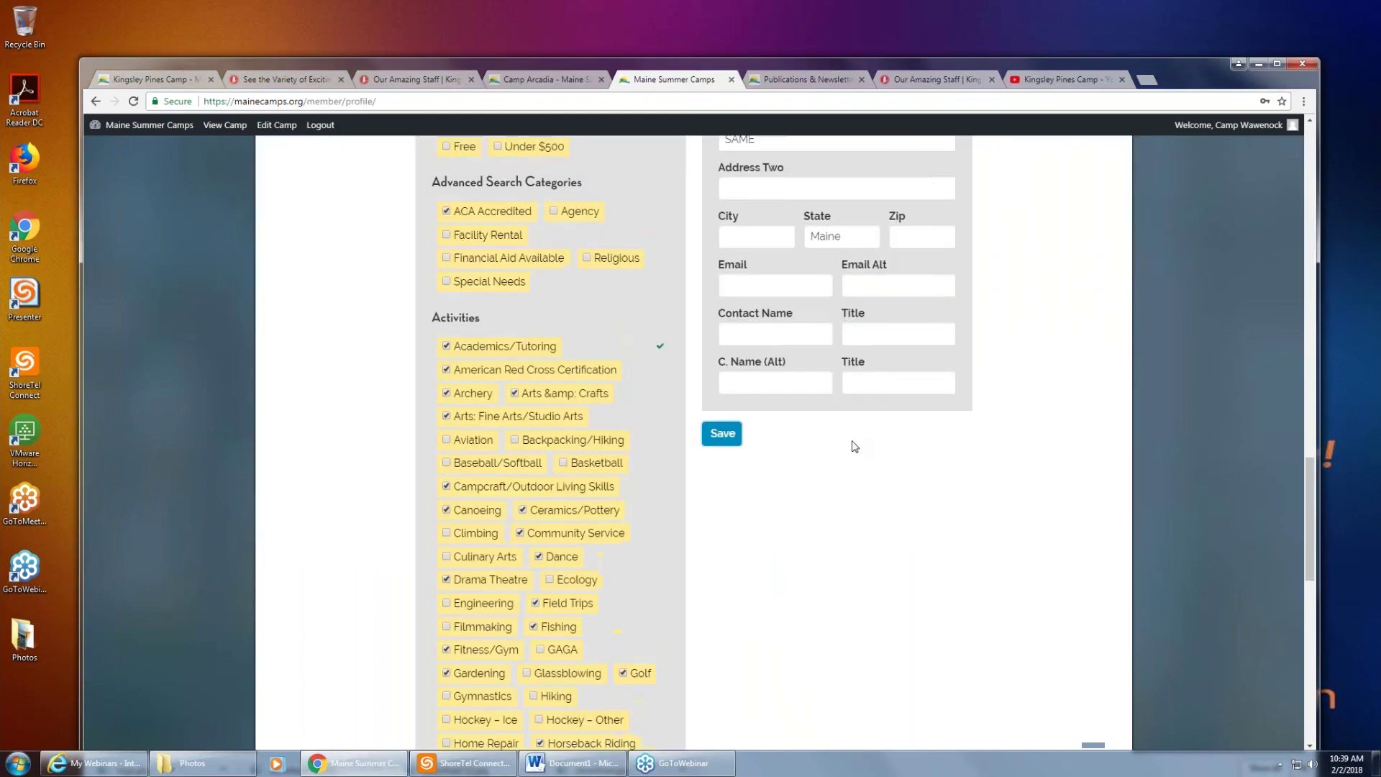
{"action": "scroll", "coordinate": [863, 491], "scroll_direction": "up", "scroll_amount": 15}
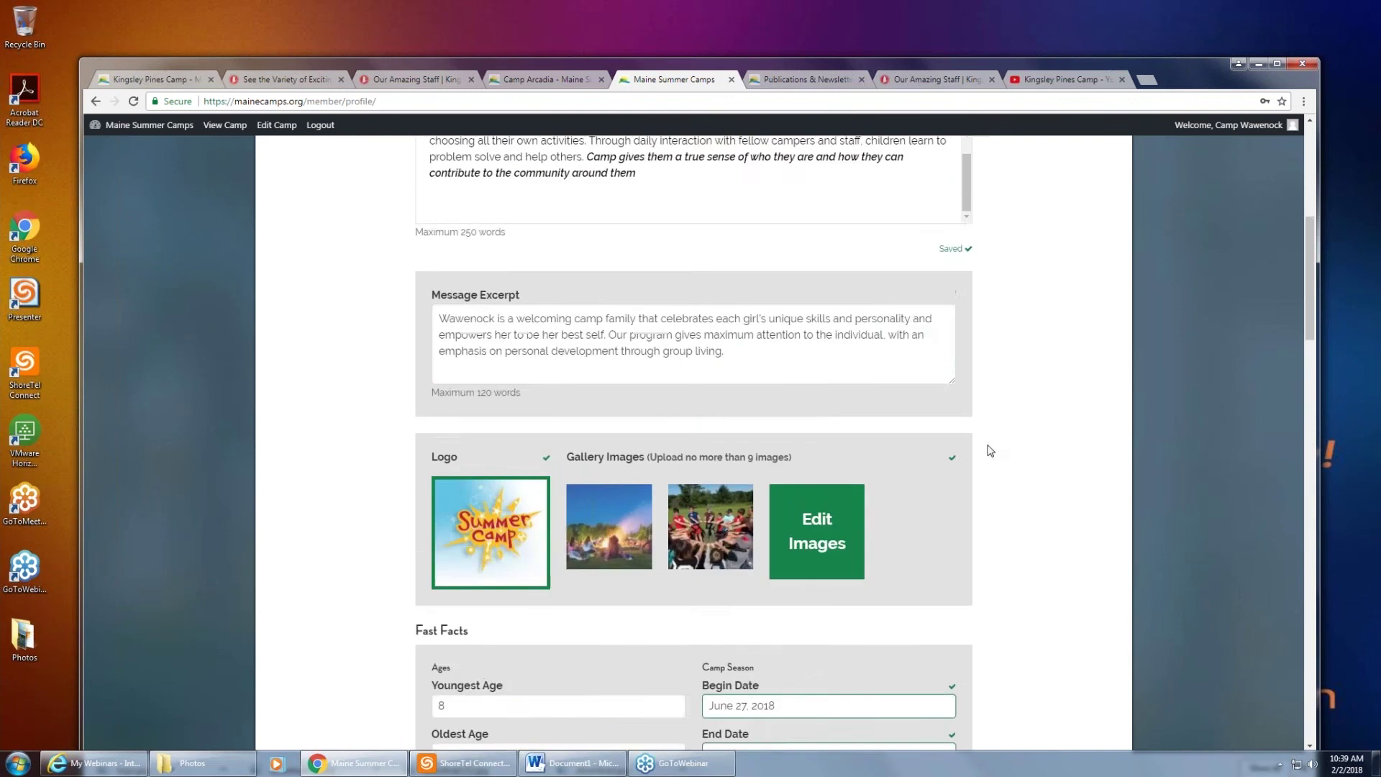
{"action": "scroll", "coordinate": [875, 608], "scroll_direction": "down", "scroll_amount": 2}
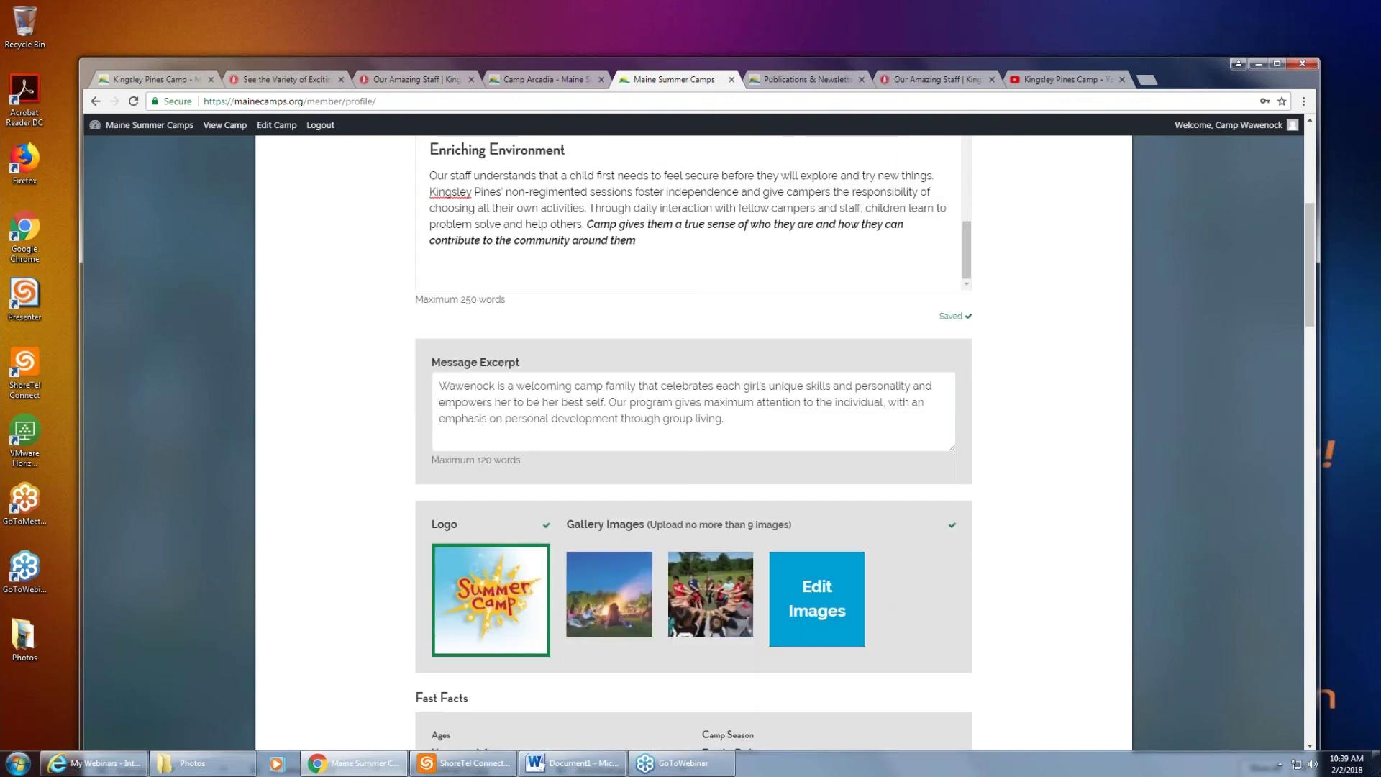
{"action": "left_click", "coordinate": [817, 599]}
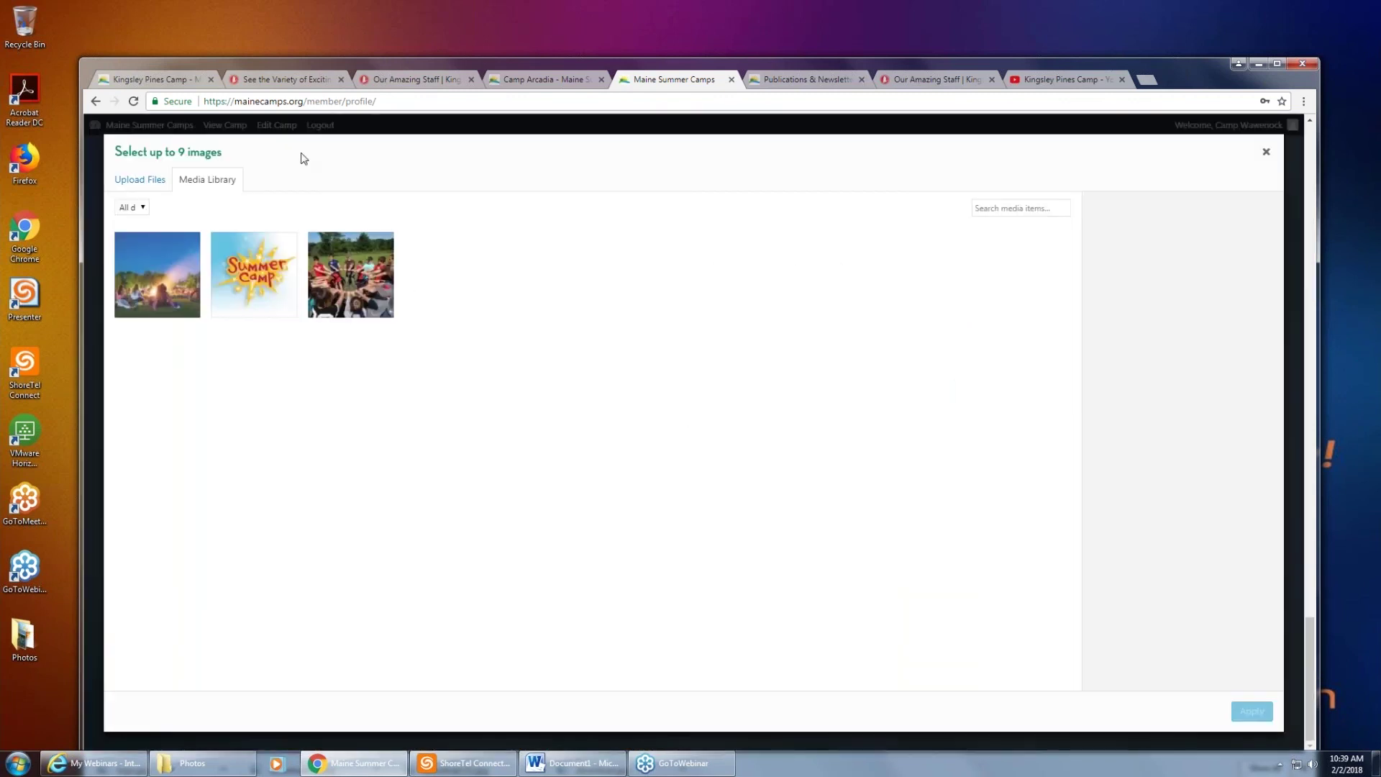
{"action": "left_click", "coordinate": [144, 184]}
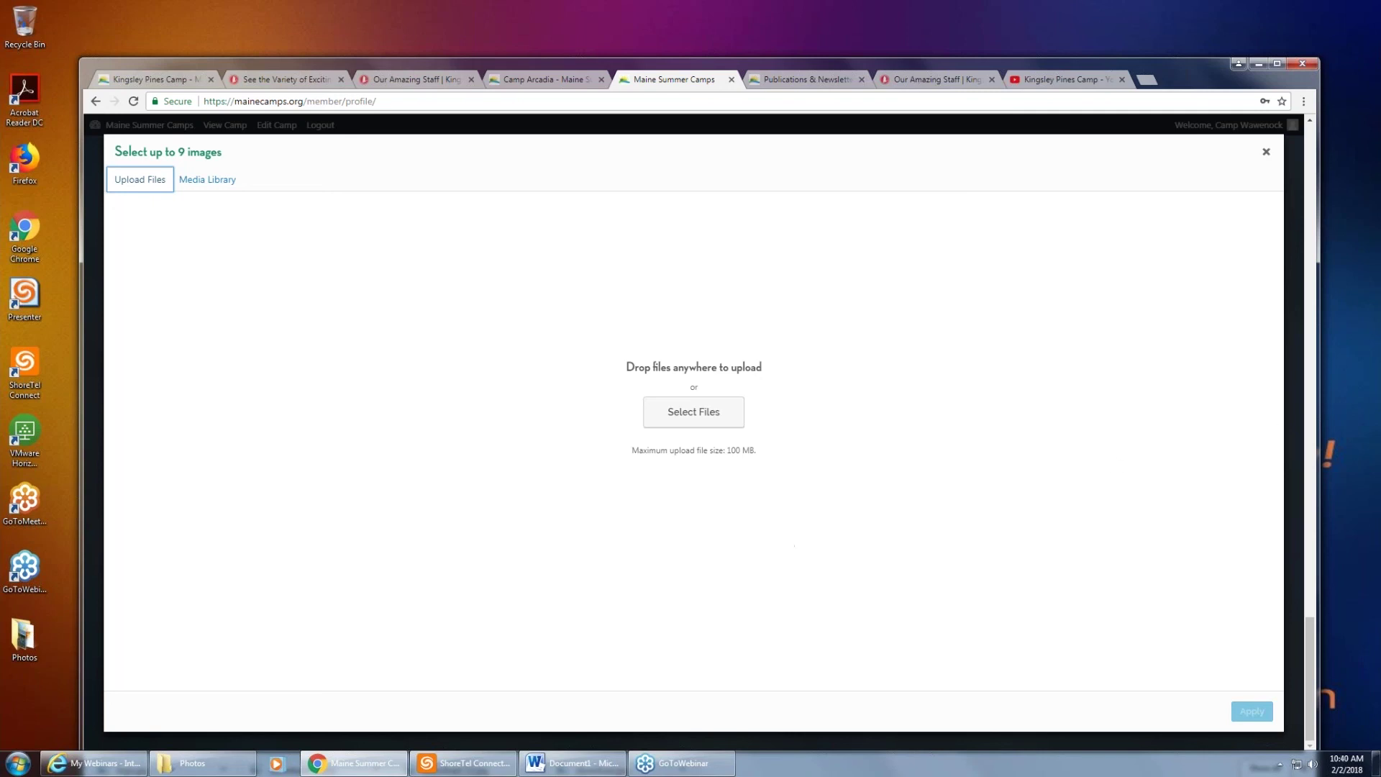
{"action": "left_click", "coordinate": [1345, 415]}
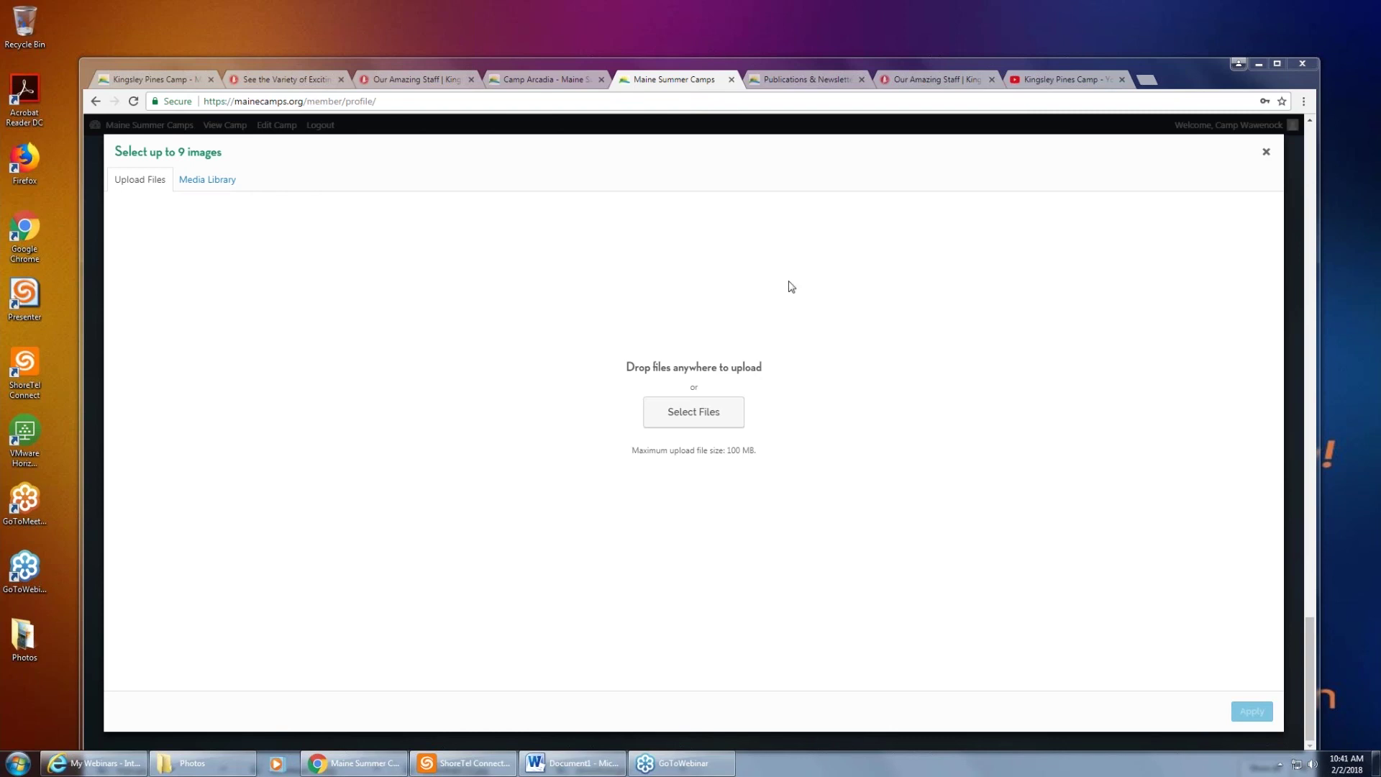
- Check the Camp Arcadia page for reference, then close the image picker without changes
{"action": "left_click", "coordinate": [558, 79]}
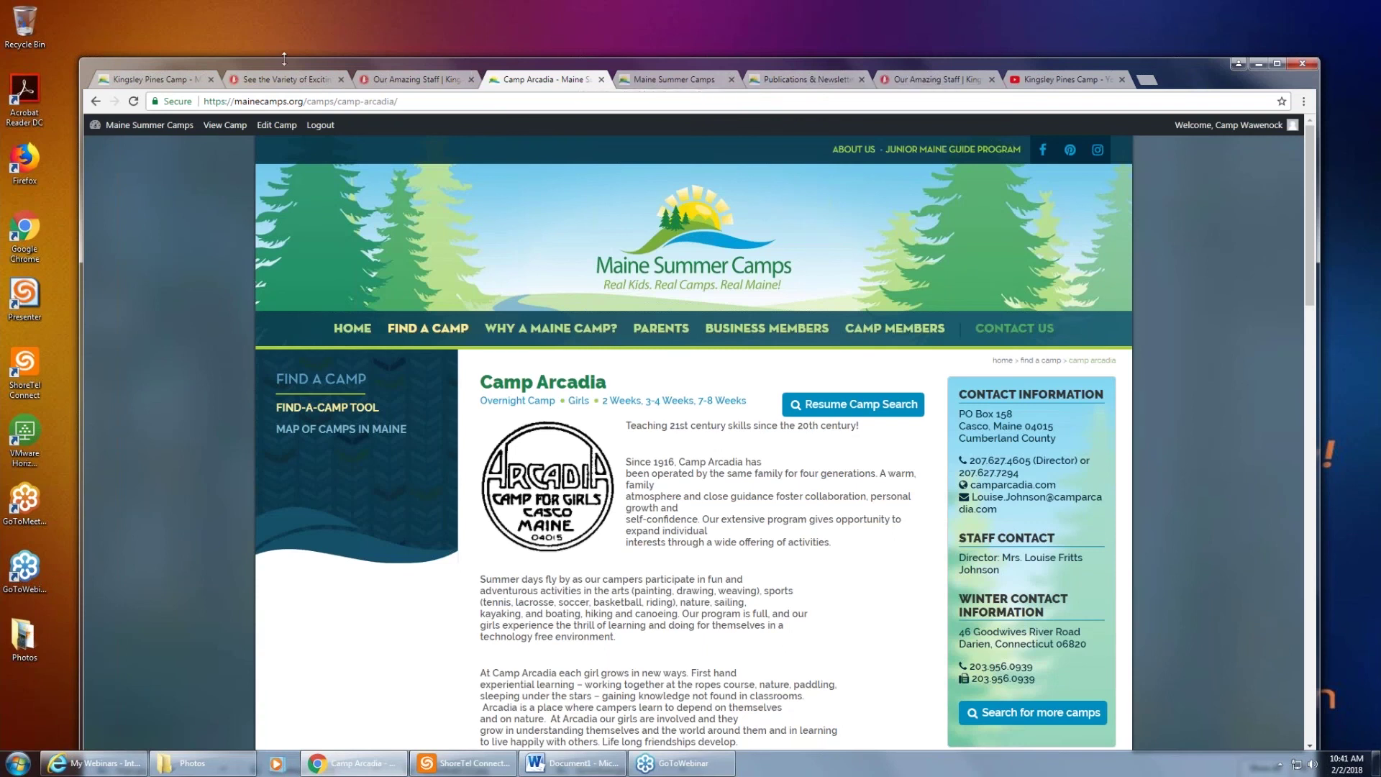
{"action": "left_click", "coordinate": [692, 80]}
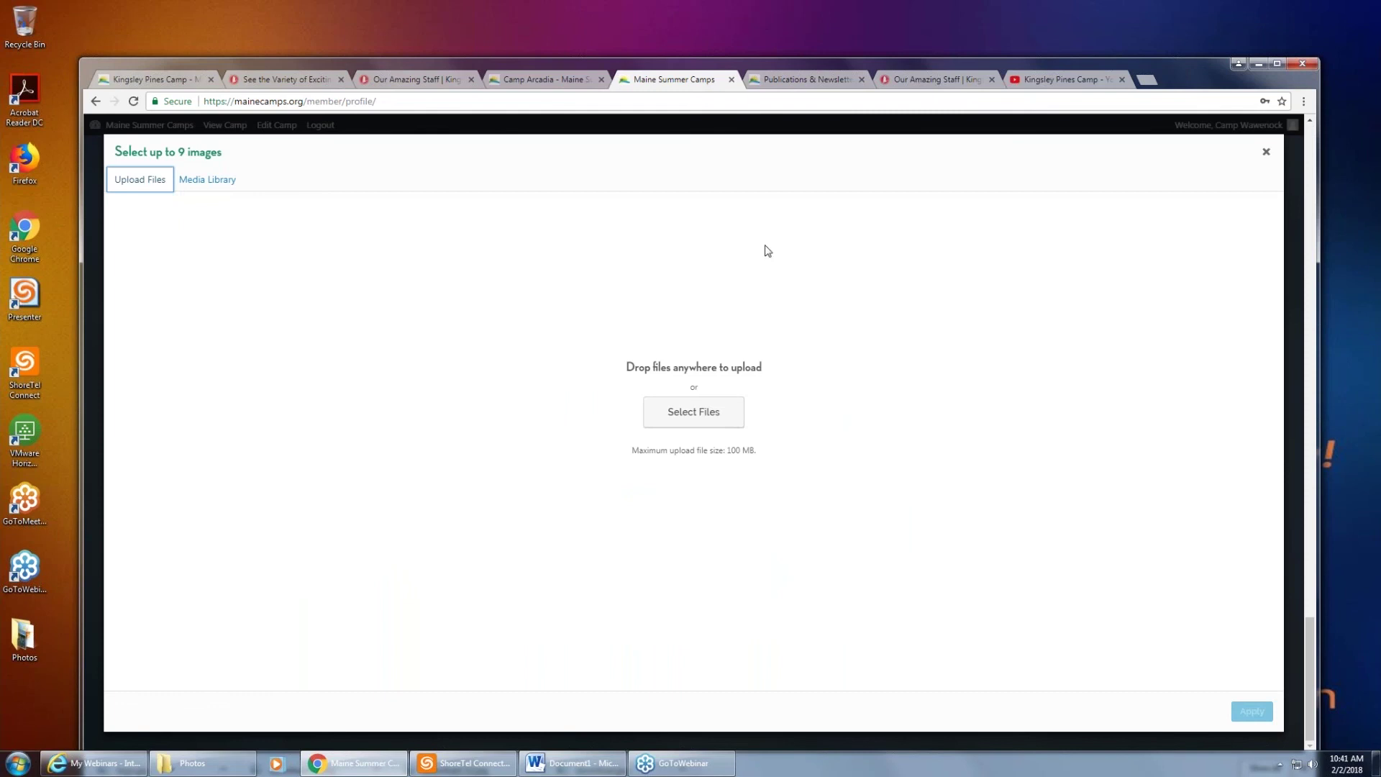
{"action": "left_click", "coordinate": [1071, 132]}
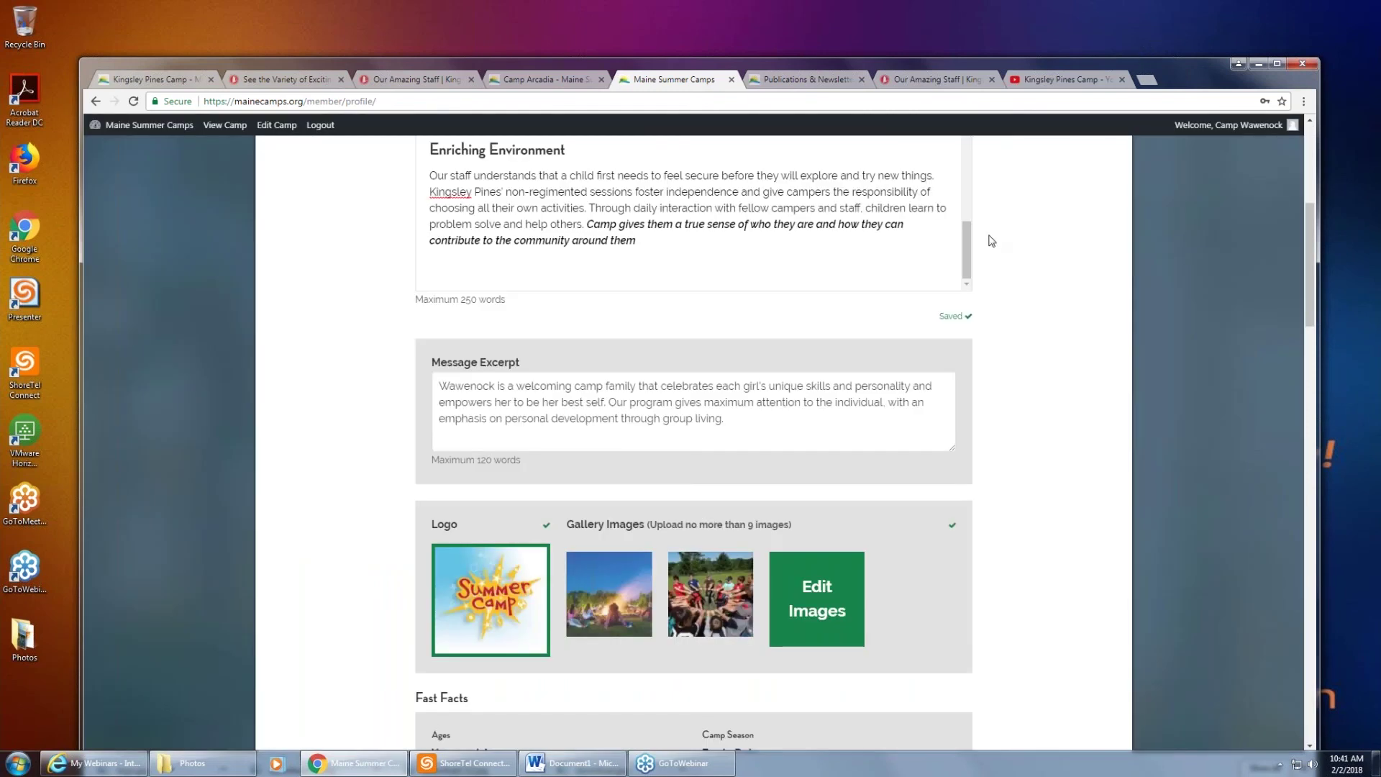
- Replace the camp's phone number with the new number and delete the extra digit
{"action": "scroll", "coordinate": [990, 244], "scroll_direction": "up", "scroll_amount": 5}
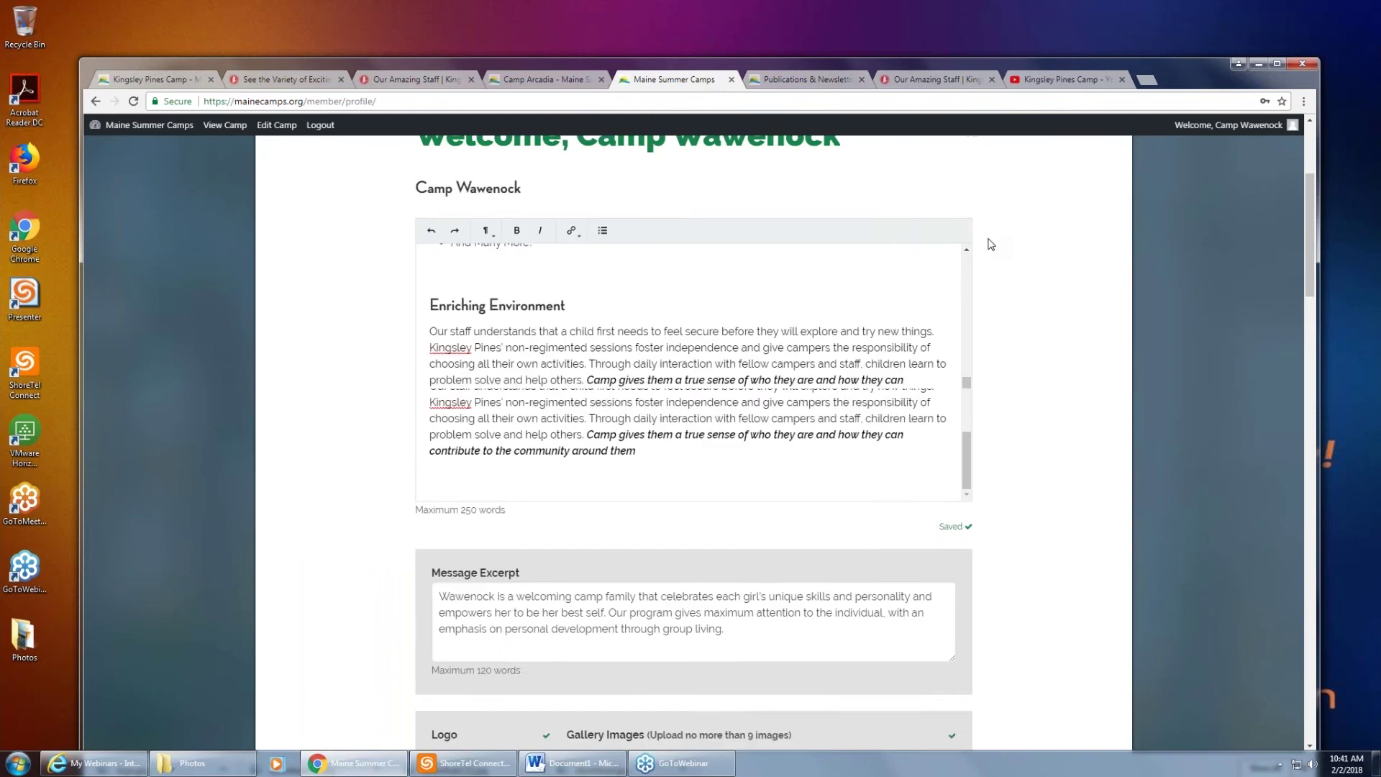
{"action": "scroll", "coordinate": [987, 240], "scroll_direction": "down", "scroll_amount": 9}
{"action": "scroll", "coordinate": [812, 386], "scroll_direction": "down", "scroll_amount": 6}
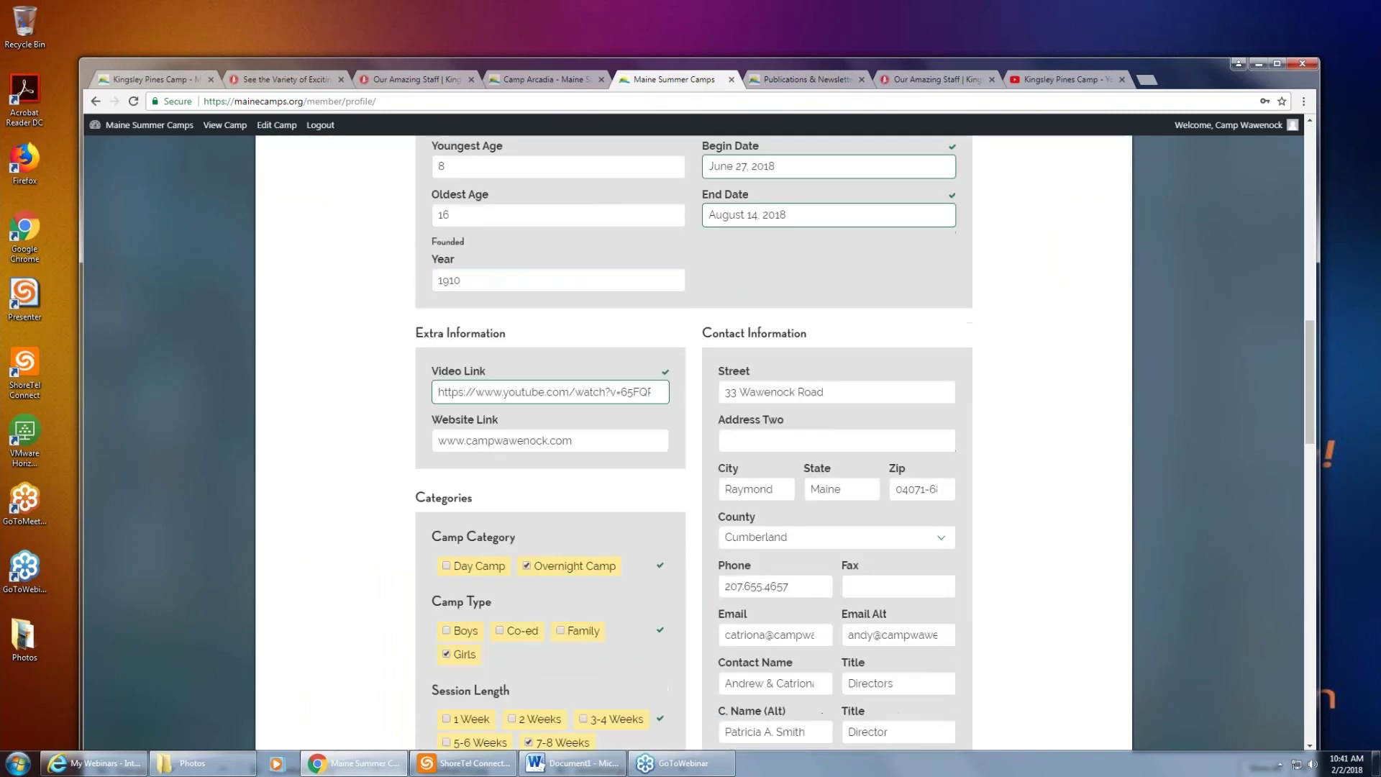
{"action": "left_click_drag", "start_coordinate": [812, 386], "coordinate": [724, 387]}
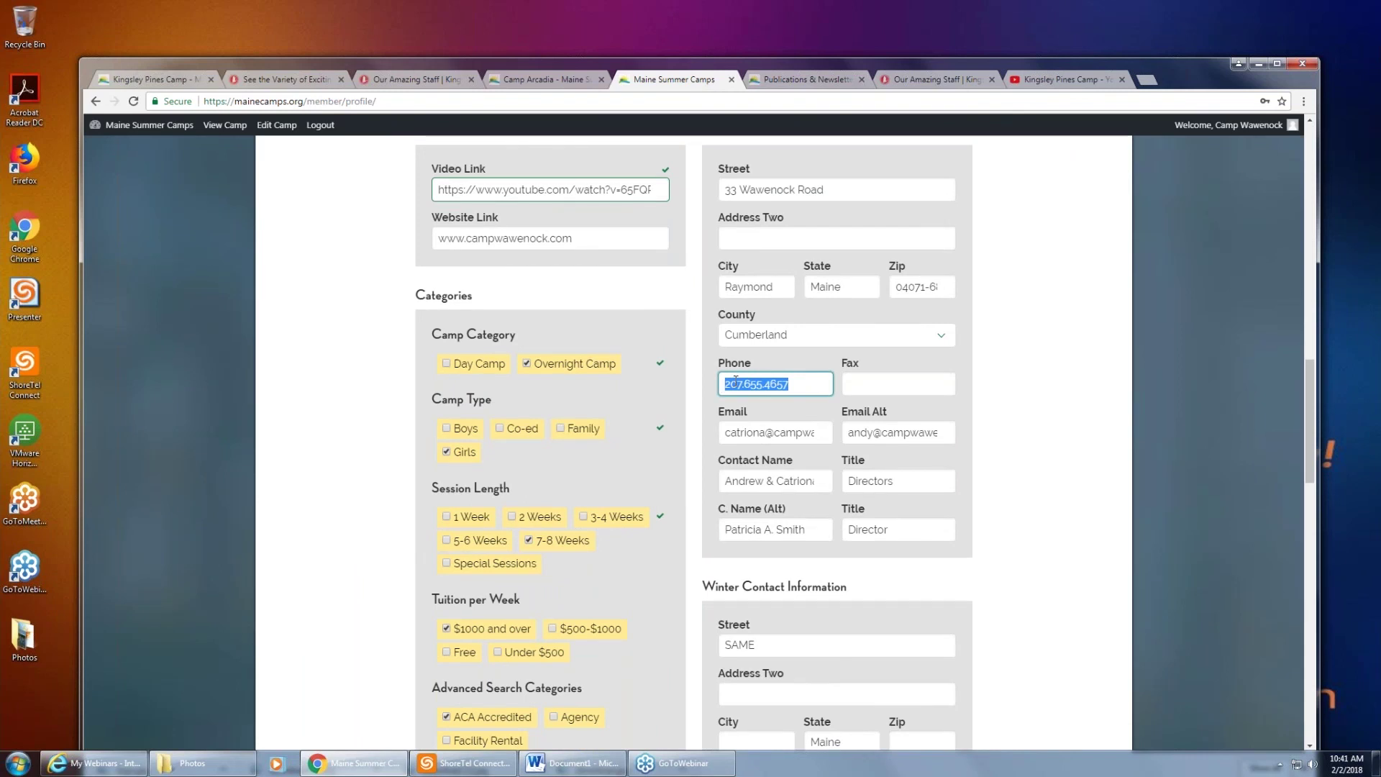
{"action": "left_click", "coordinate": [1009, 372]}
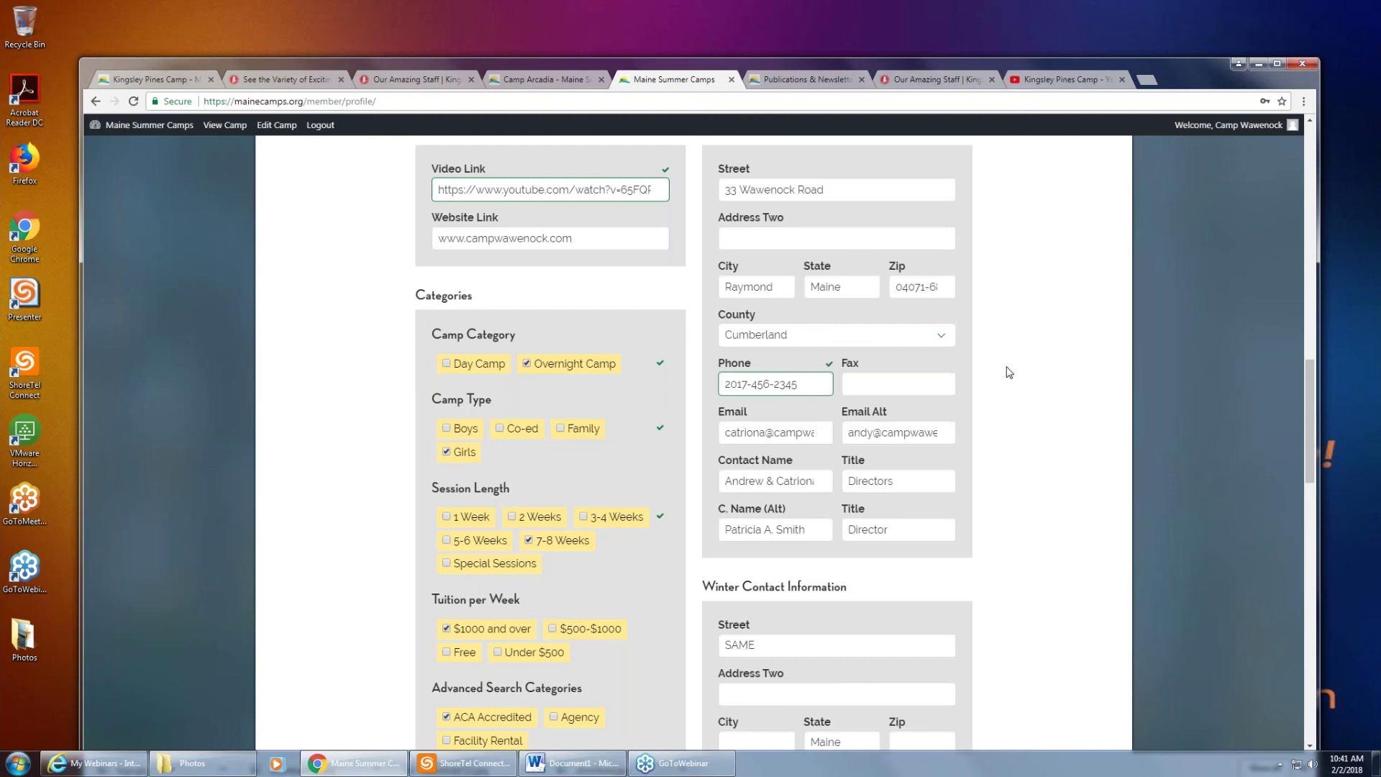
{"action": "left_click", "coordinate": [738, 383]}
{"action": "key", "text": "BackSpace"}
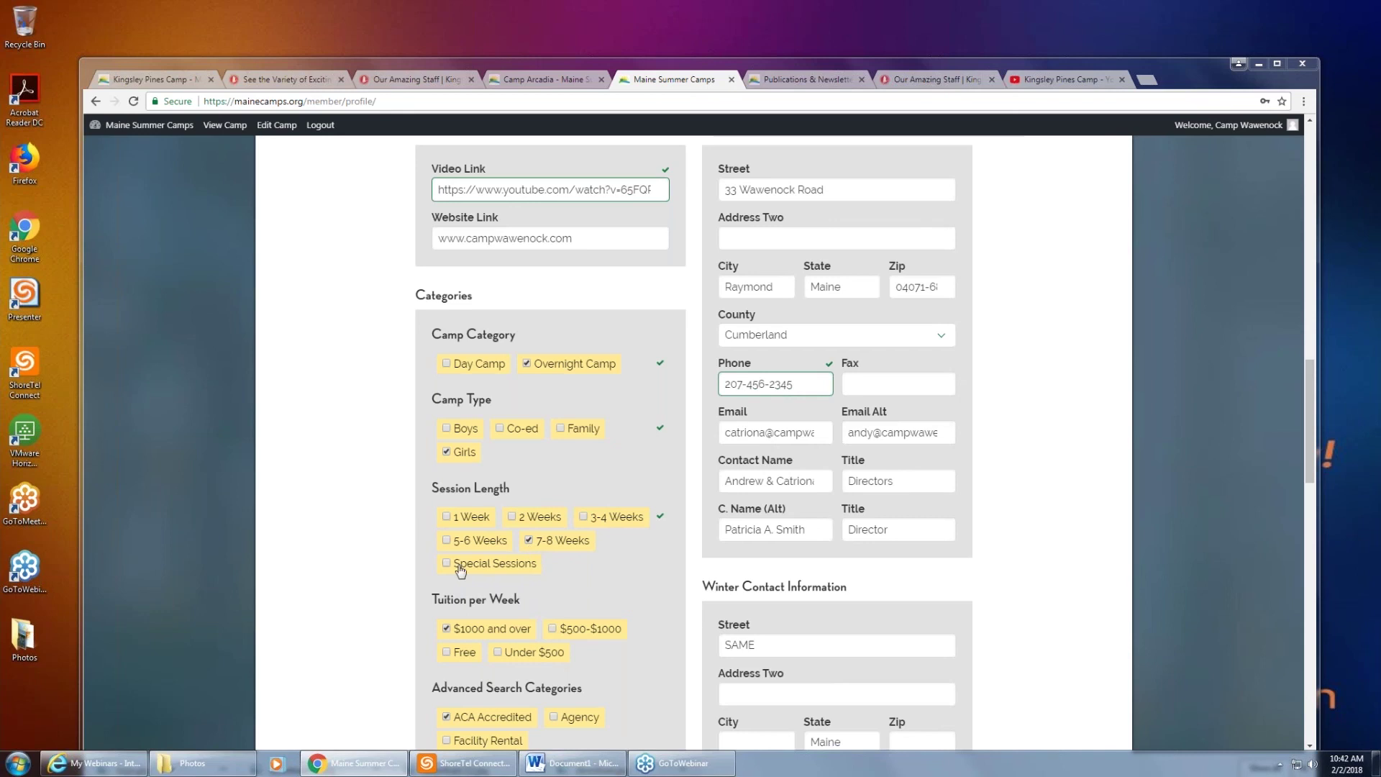
- Change the session length from 7-8 Weeks to Special Sessions
{"action": "left_click", "coordinate": [529, 540]}
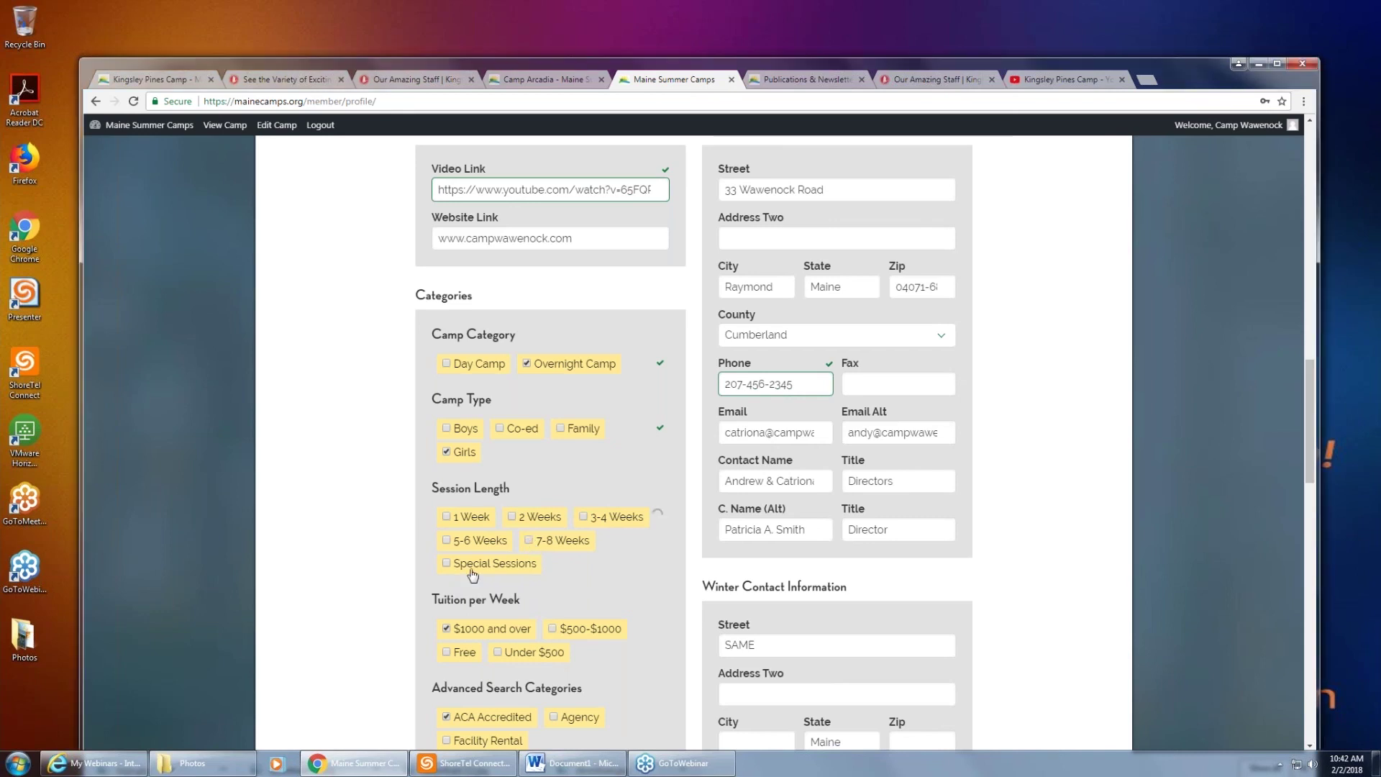
{"action": "left_click", "coordinate": [447, 565]}
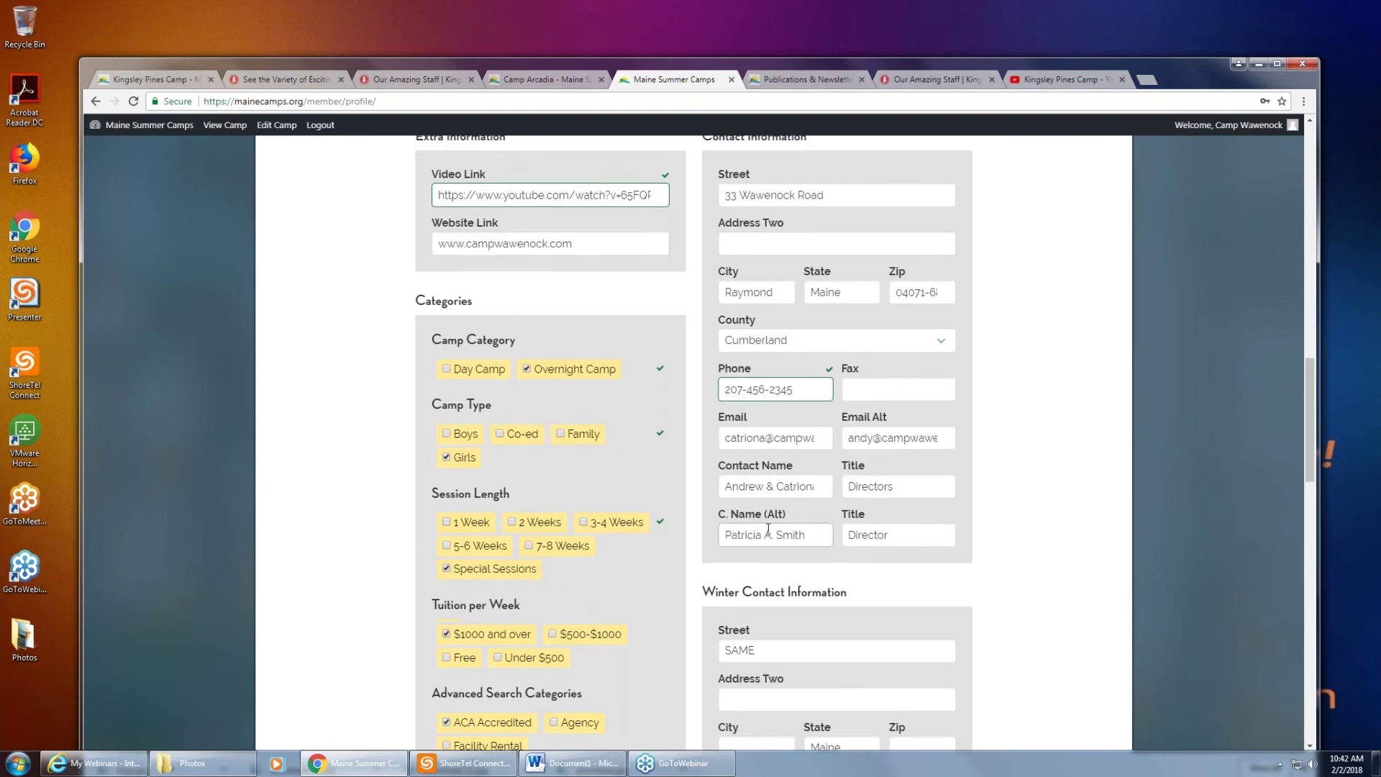
{"action": "scroll", "coordinate": [768, 530], "scroll_direction": "up", "scroll_amount": 12}
{"action": "scroll", "coordinate": [694, 530], "scroll_direction": "up", "scroll_amount": 8}
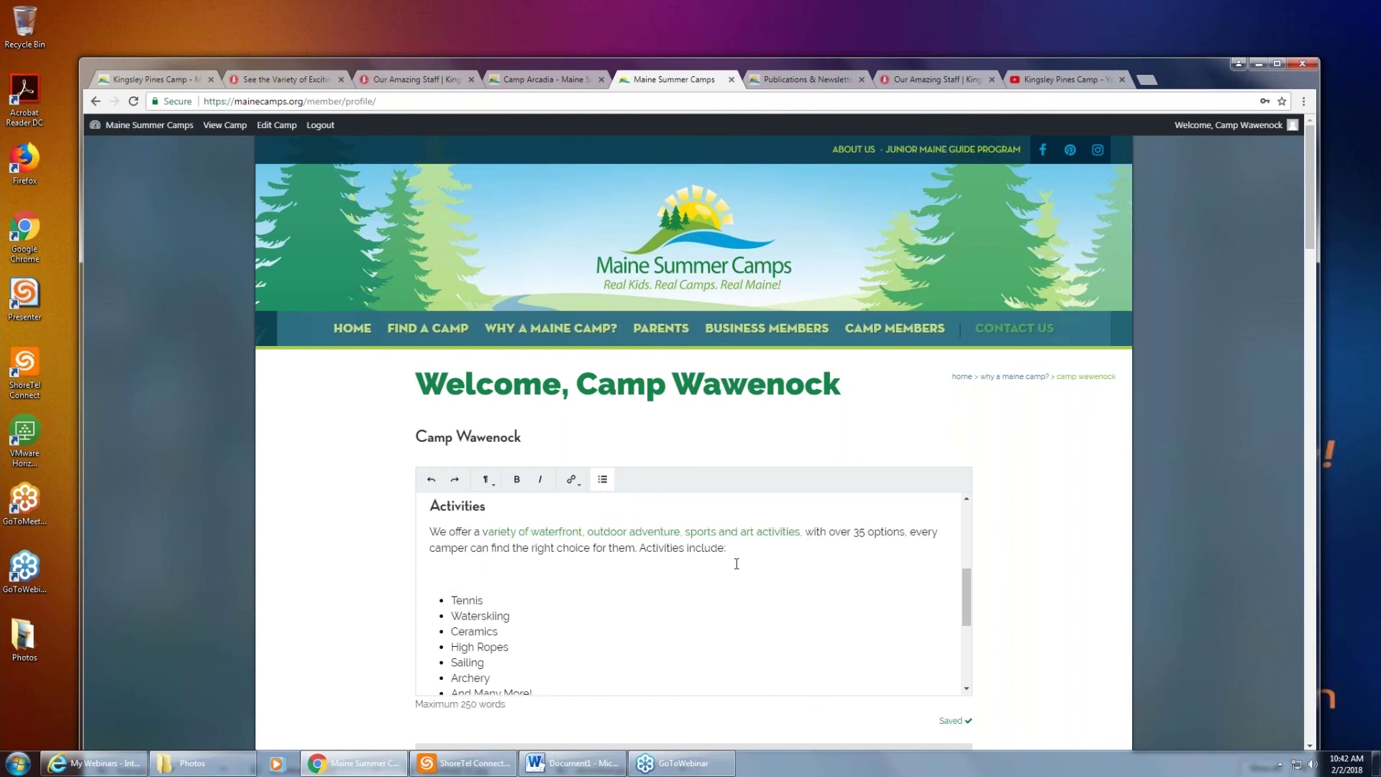
- Add a 'Sessions' line above the description's list and replace 'Tennis' with 'Session 1-'
{"action": "scroll", "coordinate": [734, 565], "scroll_direction": "down", "scroll_amount": 2}
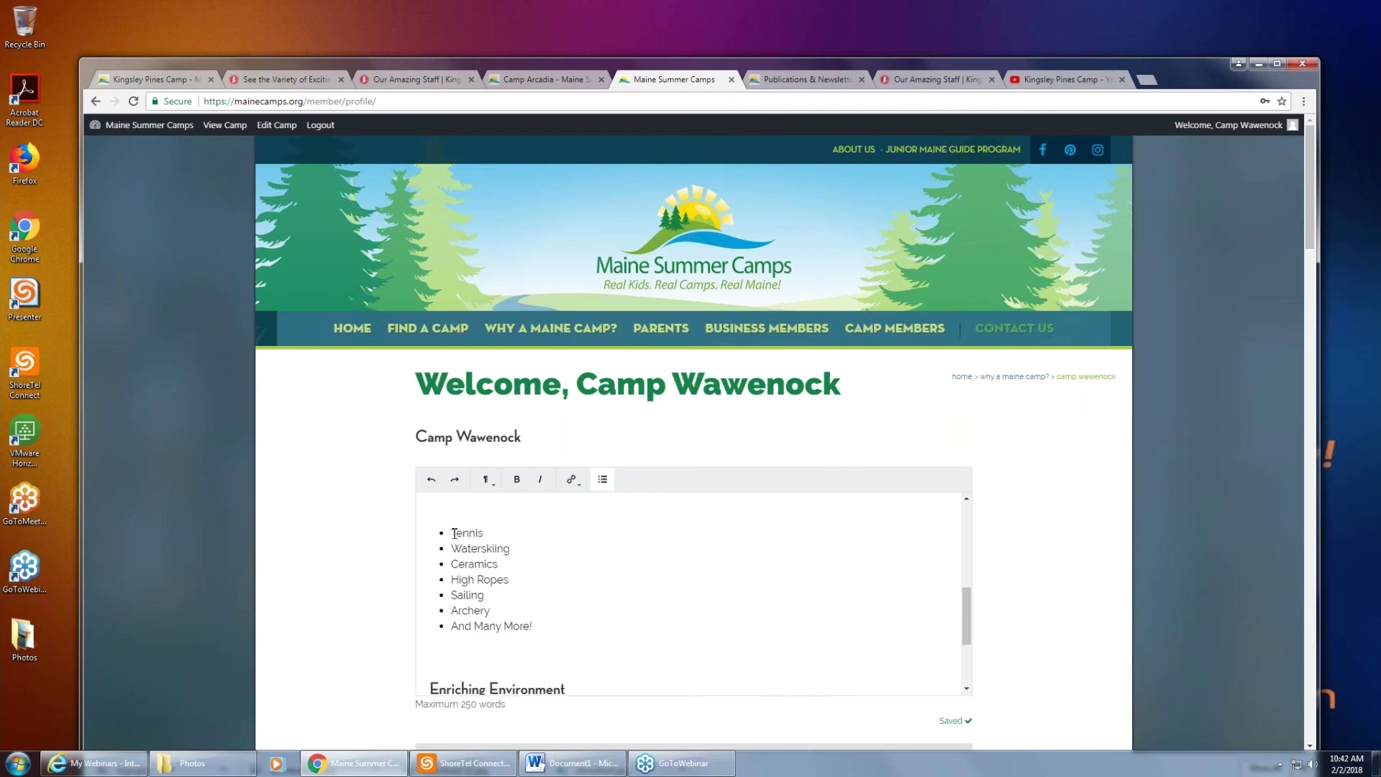
{"action": "left_click_drag", "start_coordinate": [450, 534], "coordinate": [489, 533]}
{"action": "left_click", "coordinate": [443, 509]}
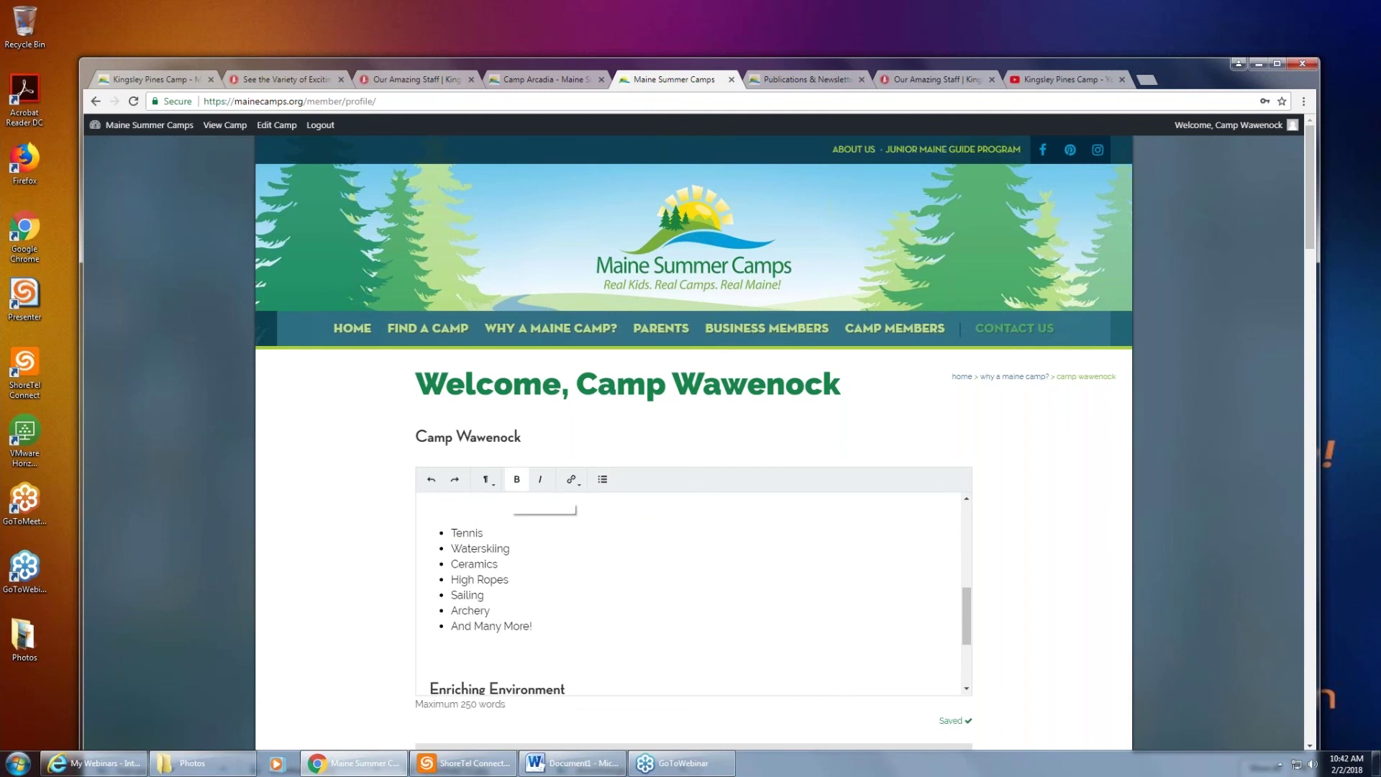
{"action": "type", "text": "Sessions"}
{"action": "left_click_drag", "start_coordinate": [453, 535], "coordinate": [487, 532]}
{"action": "type", "text": "Ses"}
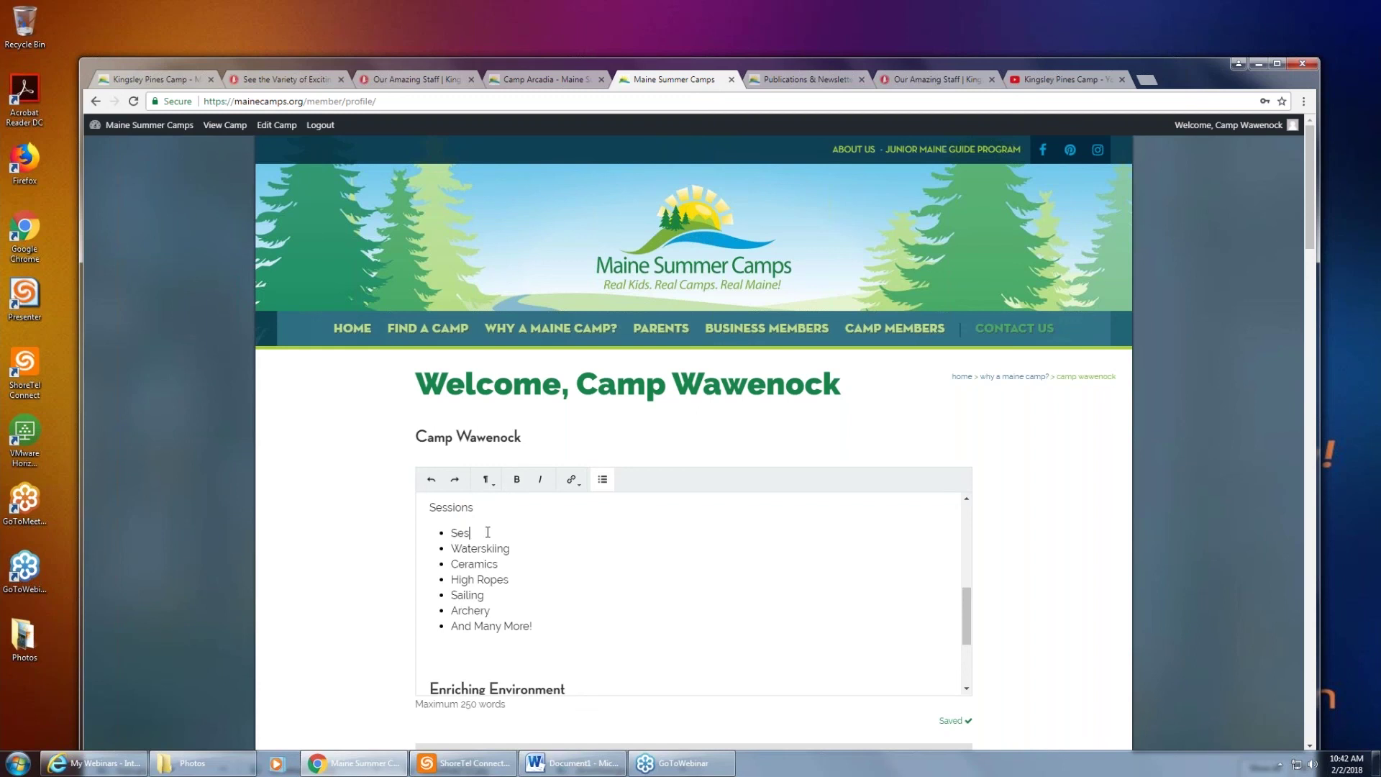
{"action": "type", "text": "sion 1-"}
{"action": "key", "text": "BackSpace"}
{"action": "key", "text": "BackSpace"}
{"action": "scroll", "coordinate": [308, 558], "scroll_direction": "down", "scroll_amount": 5}
{"action": "scroll", "coordinate": [308, 559], "scroll_direction": "down", "scroll_amount": 4}
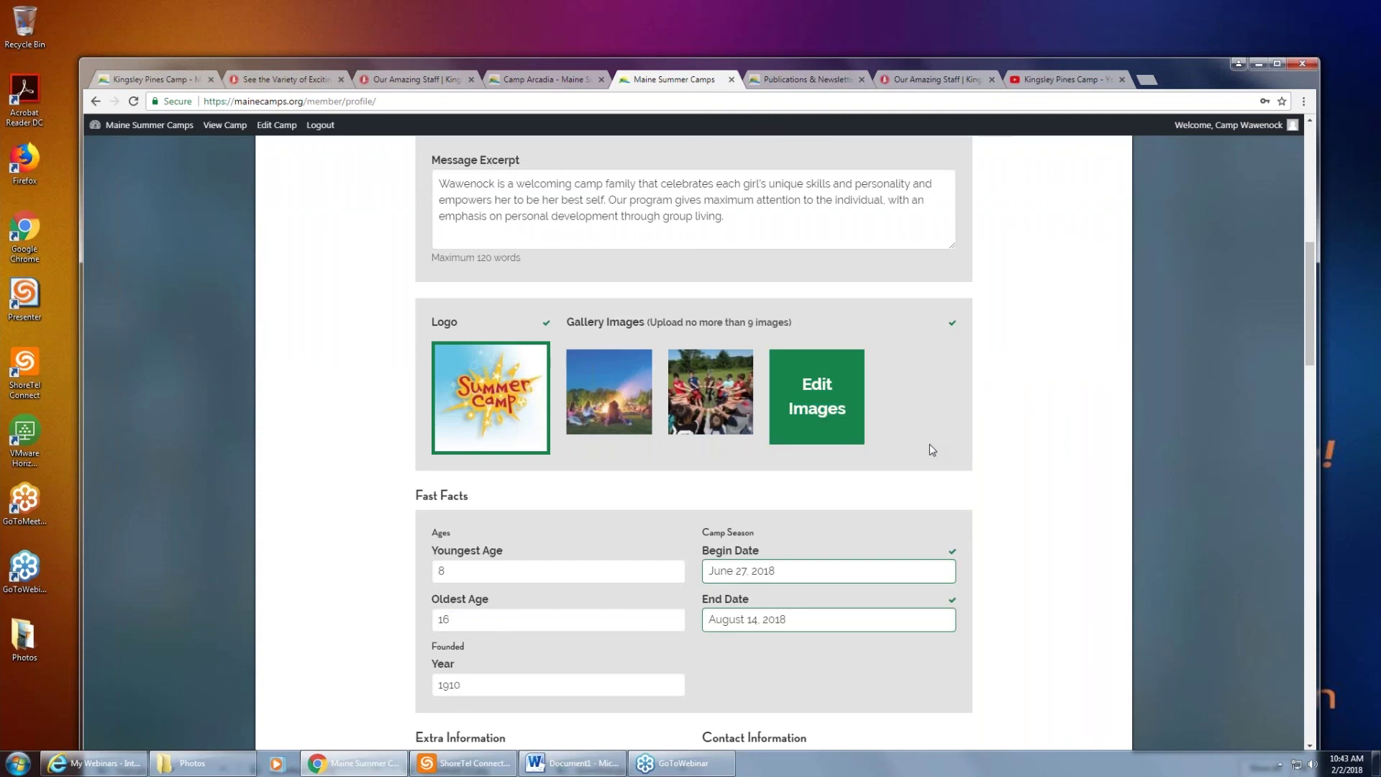
{"action": "scroll", "coordinate": [931, 449], "scroll_direction": "down", "scroll_amount": 1}
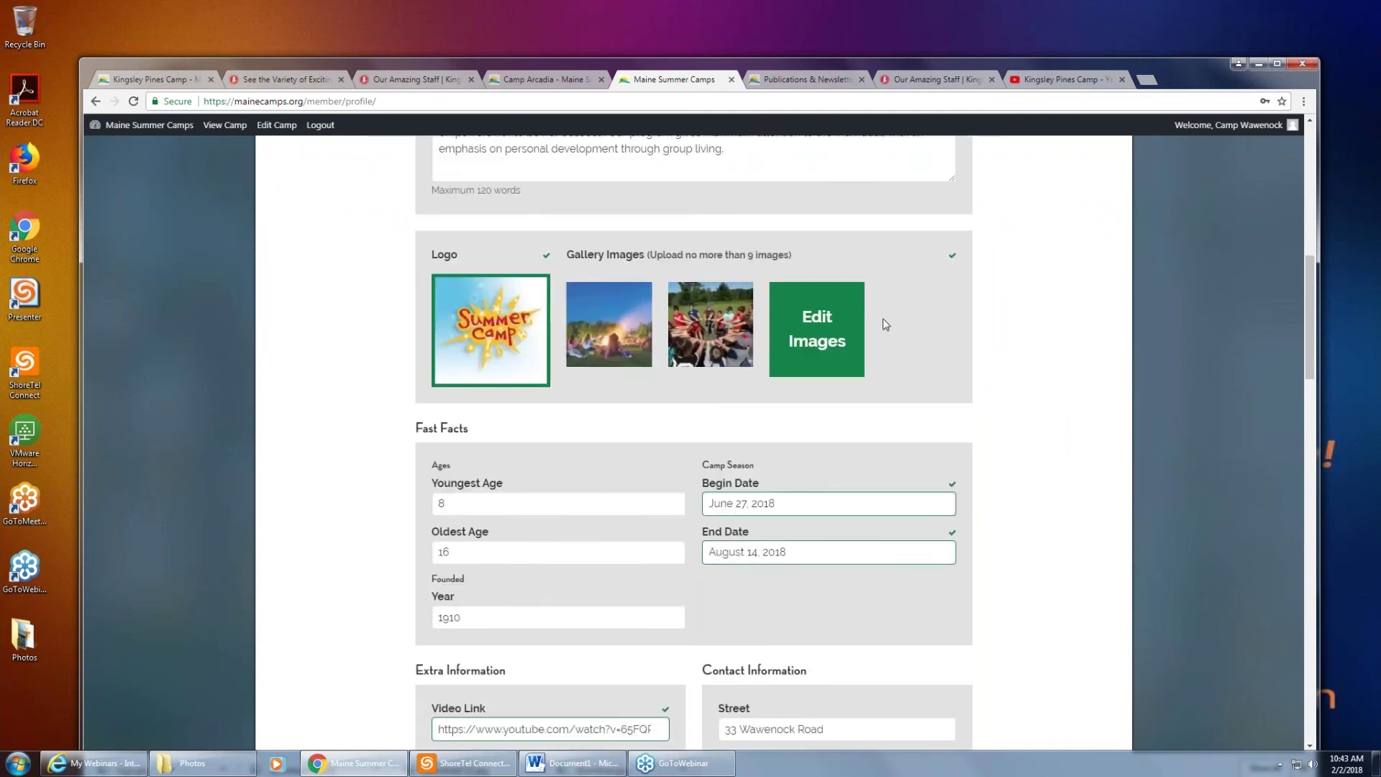
{"action": "left_click", "coordinate": [848, 331]}
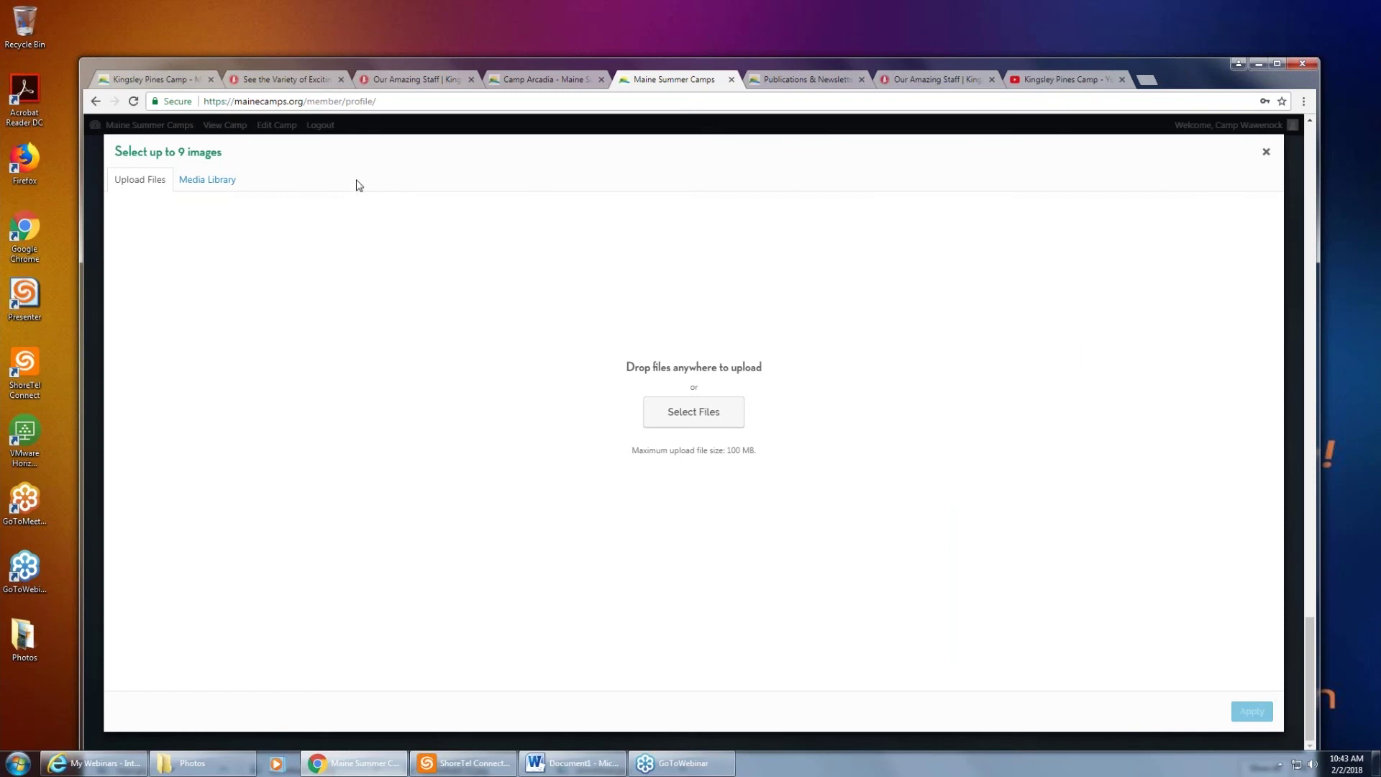
{"action": "left_click", "coordinate": [206, 181]}
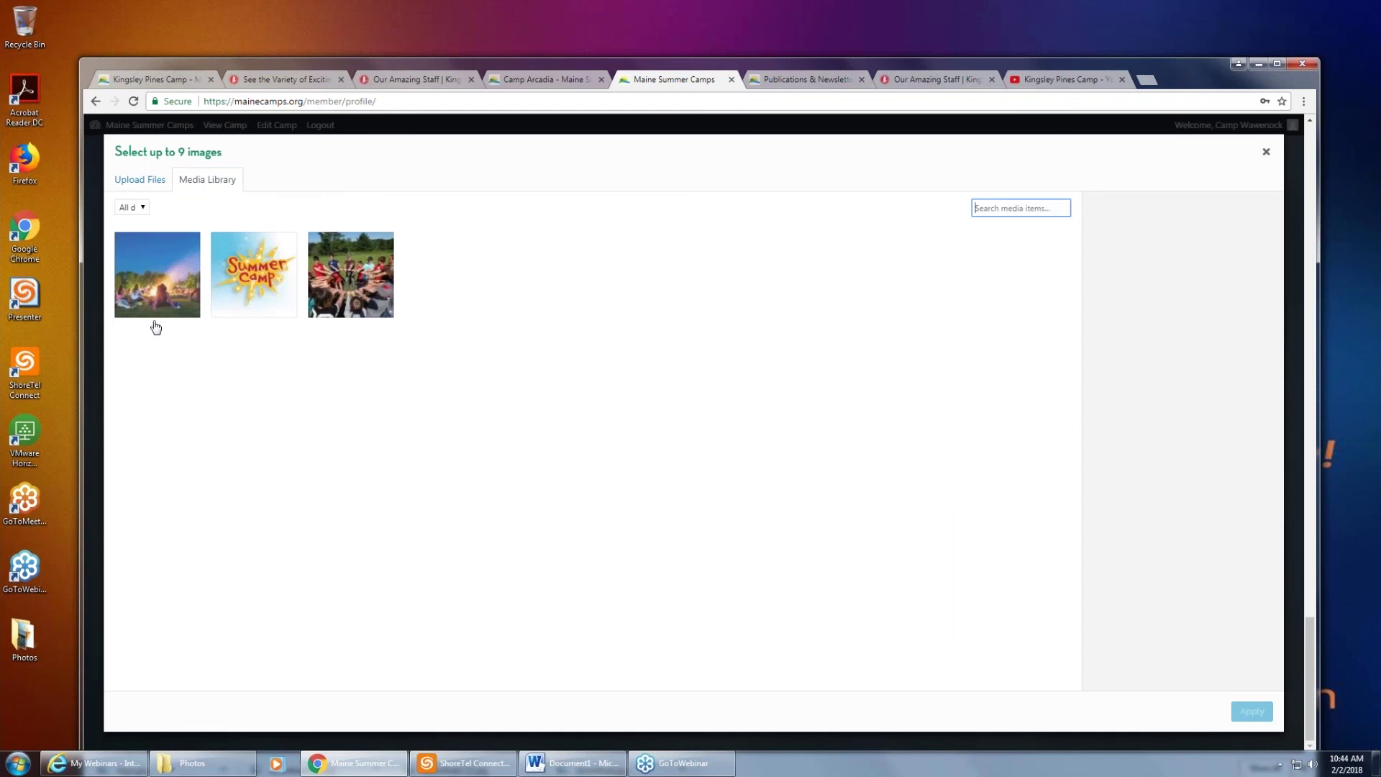
{"action": "left_click", "coordinate": [192, 395]}
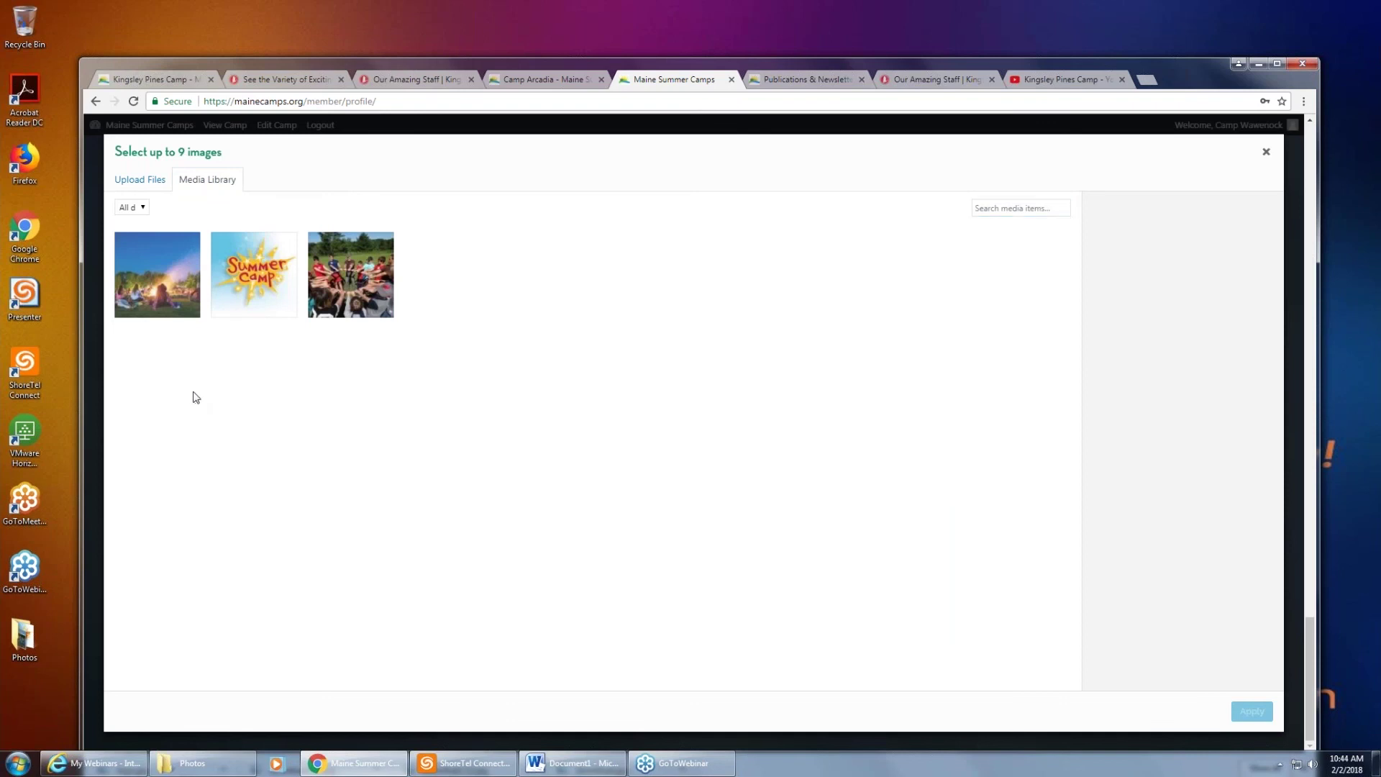
{"action": "left_click", "coordinate": [599, 129]}
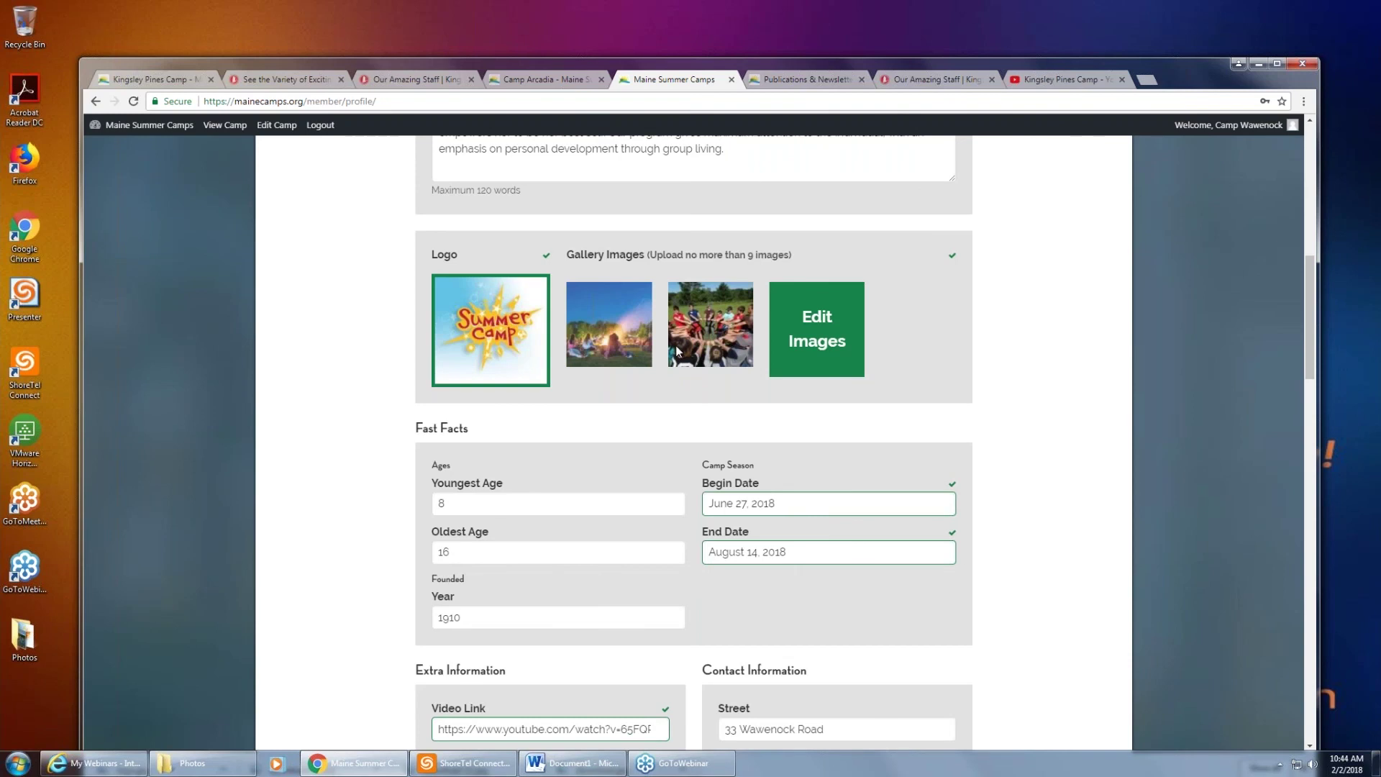
{"action": "left_click", "coordinate": [816, 329]}
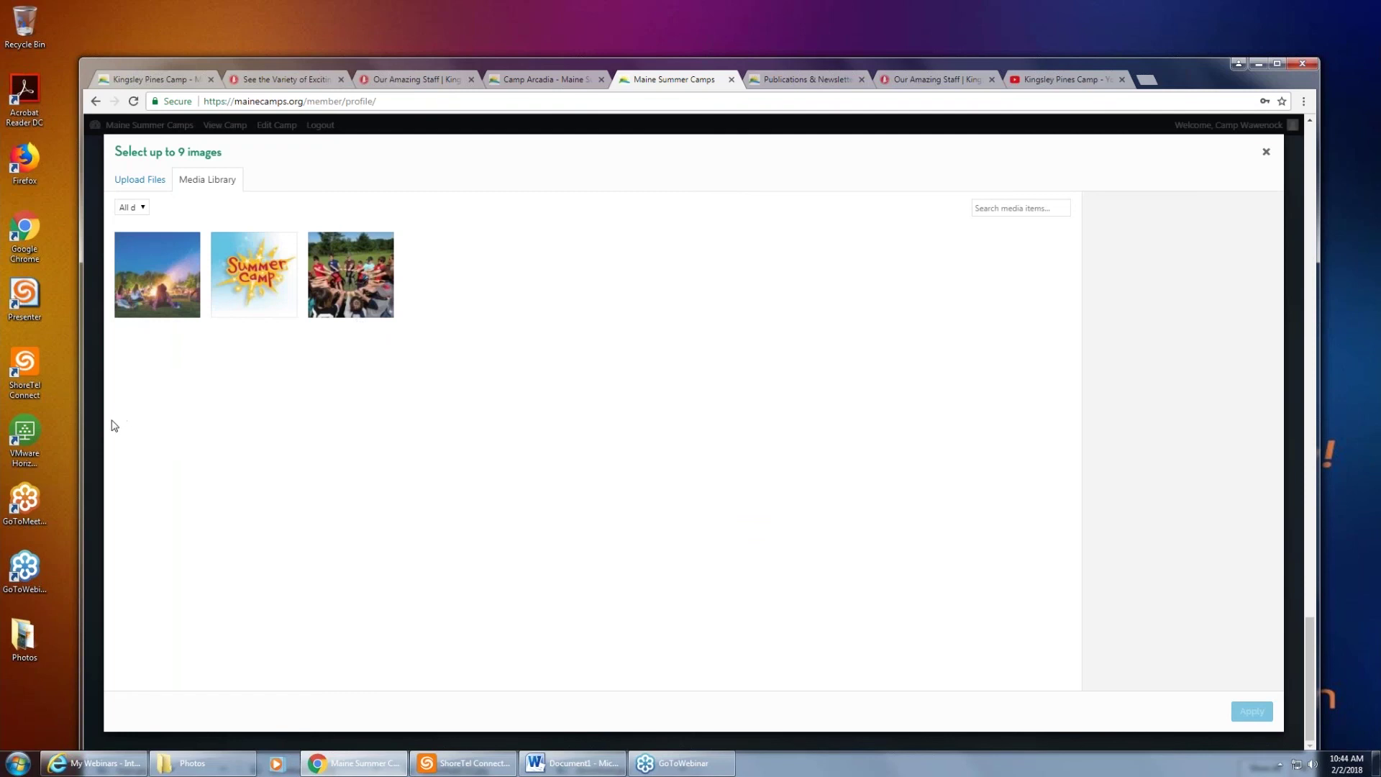
{"action": "left_click", "coordinate": [144, 295]}
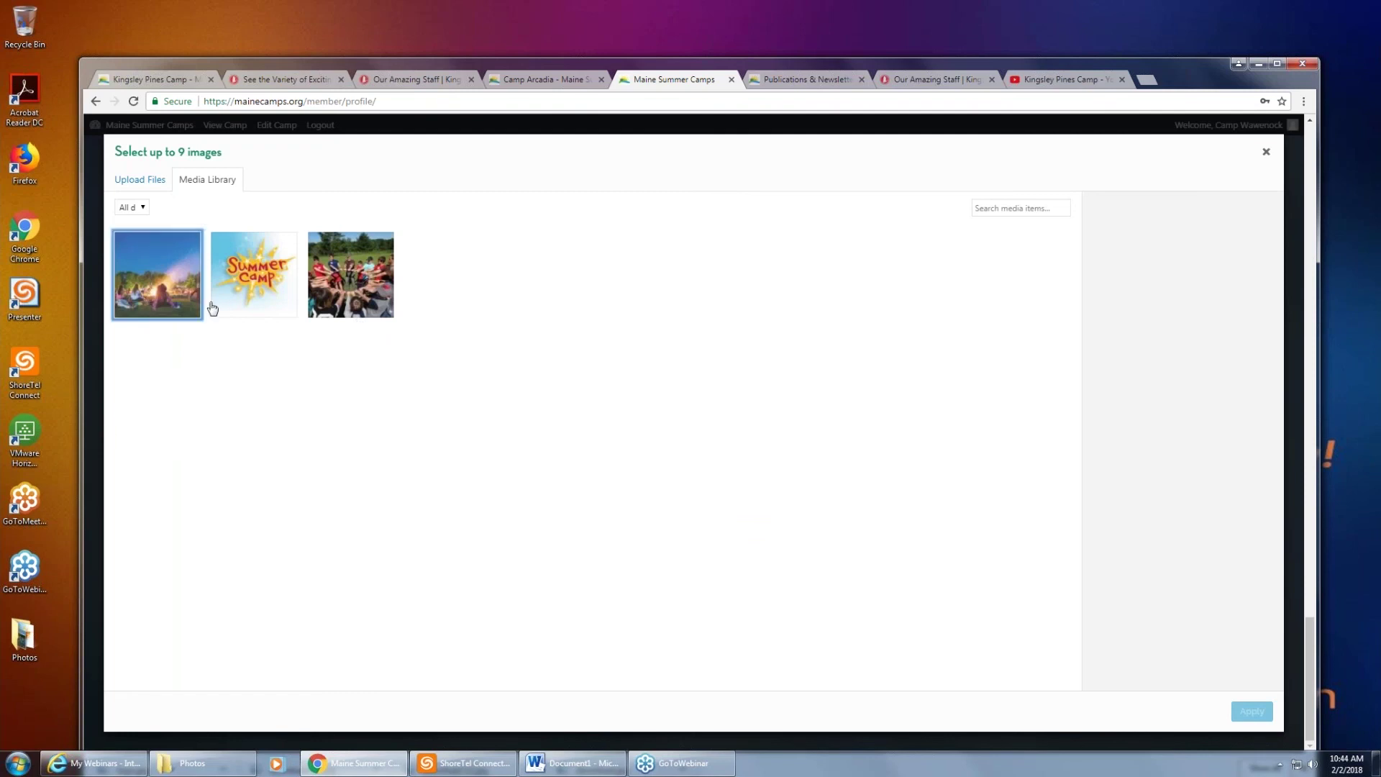
{"action": "left_click", "coordinate": [366, 306]}
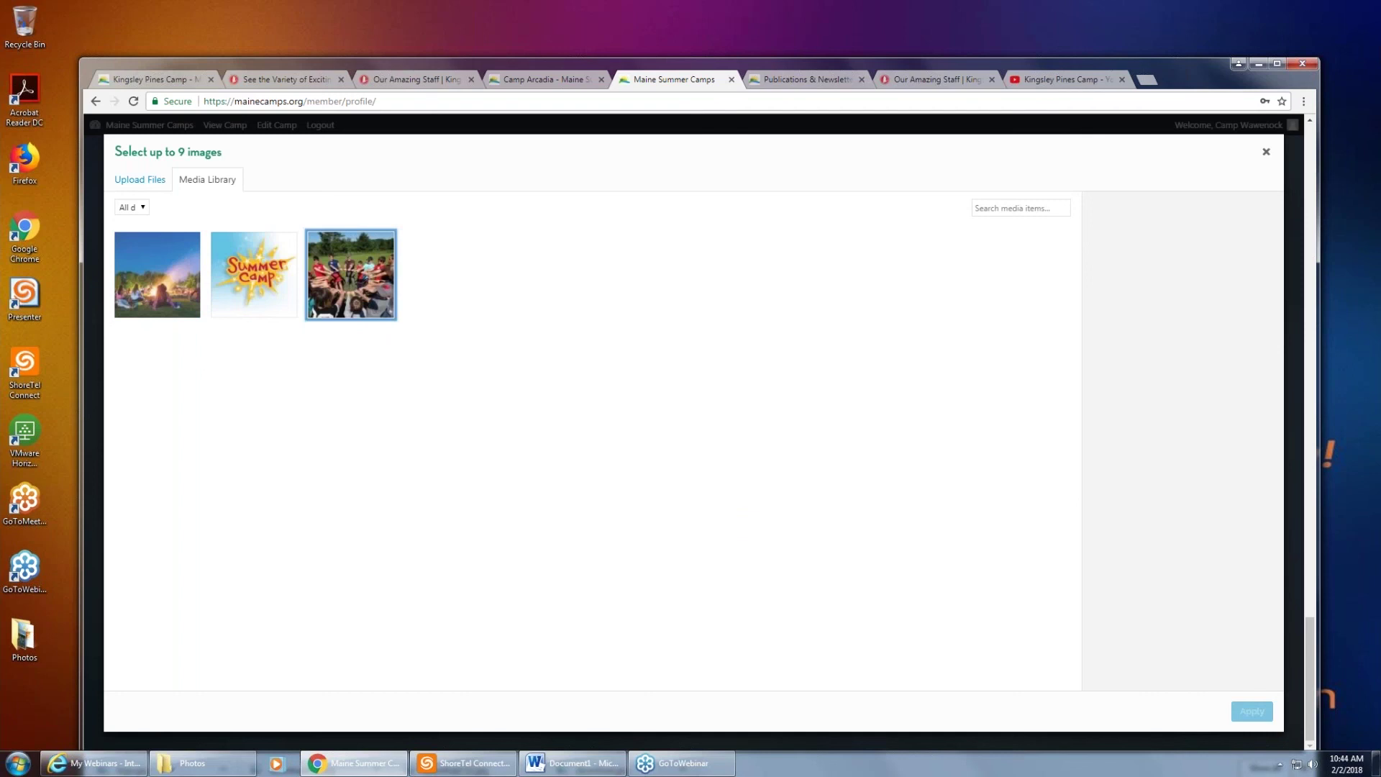
{"action": "left_click", "coordinate": [139, 179]}
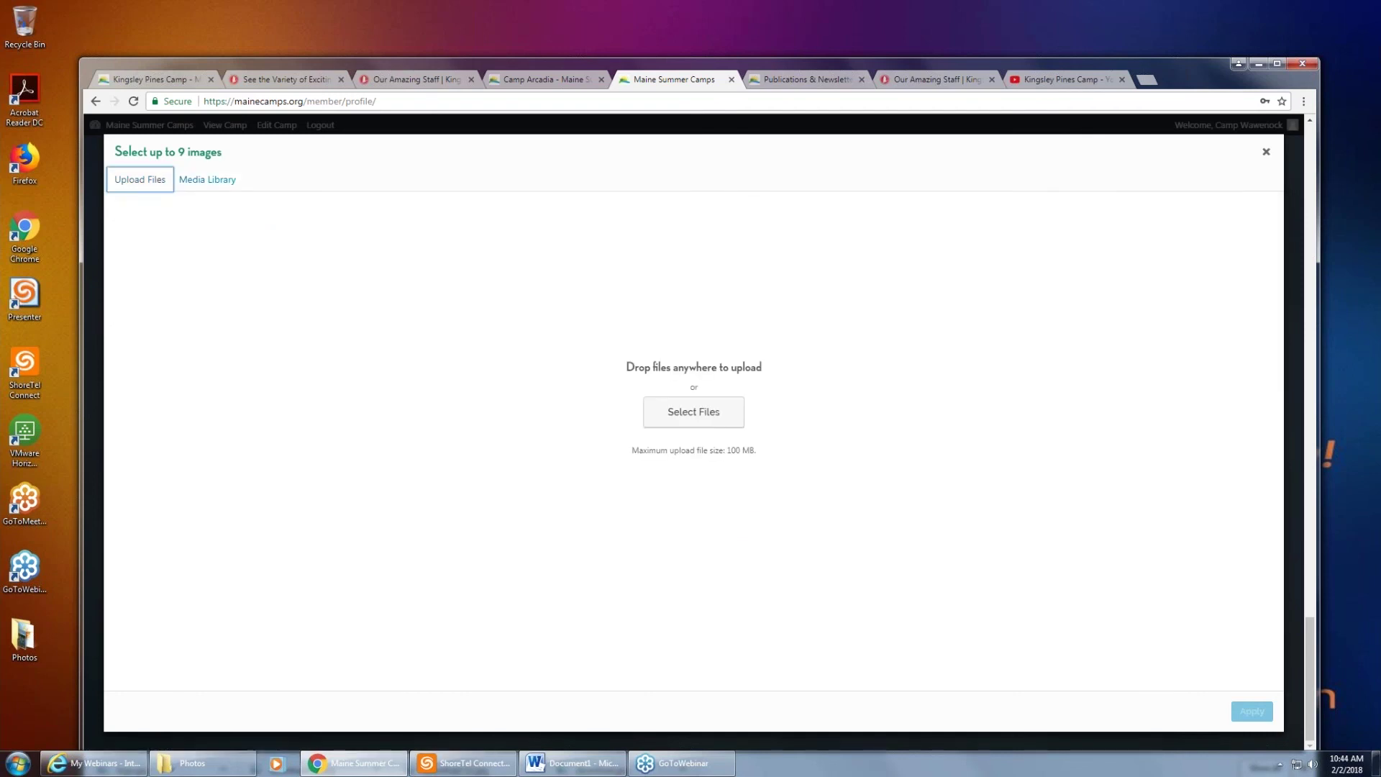
{"action": "left_click", "coordinate": [208, 179]}
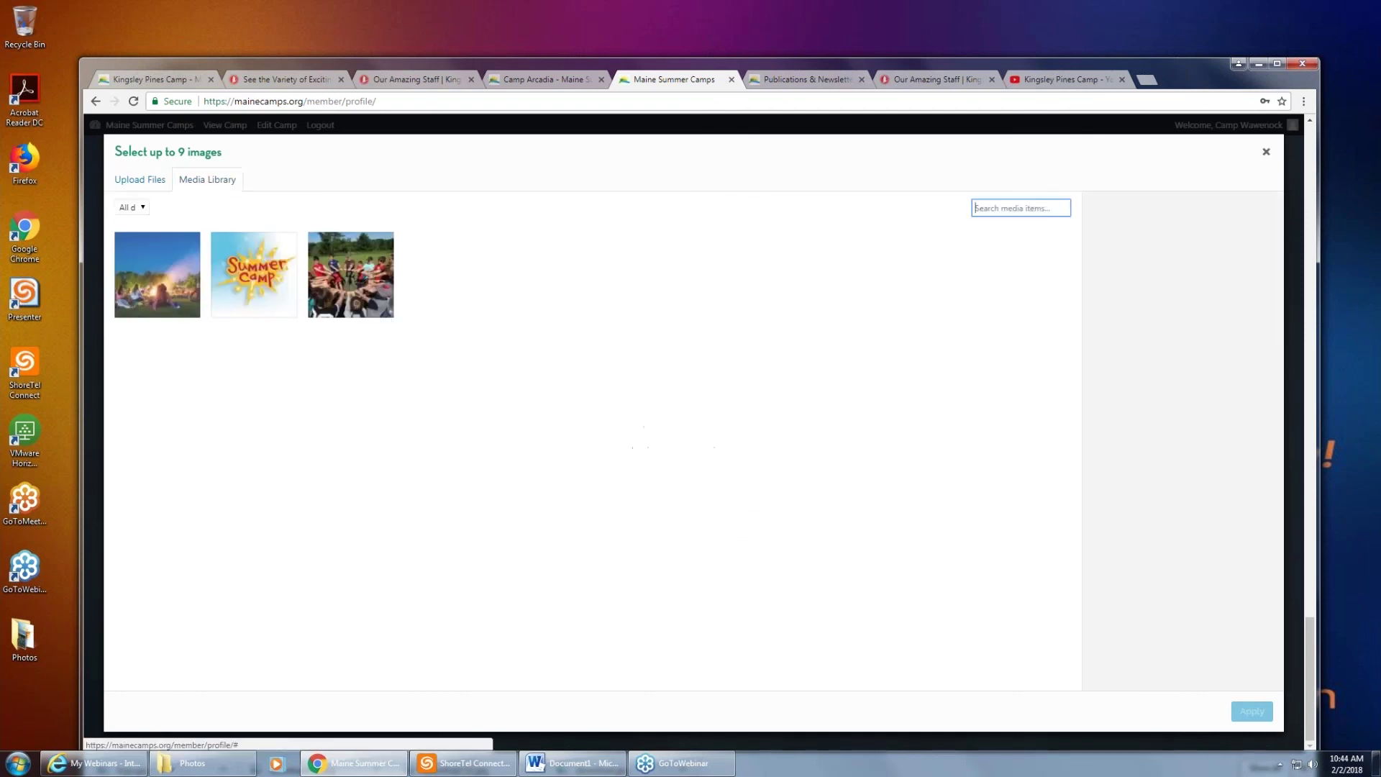
{"action": "left_click", "coordinate": [98, 295]}
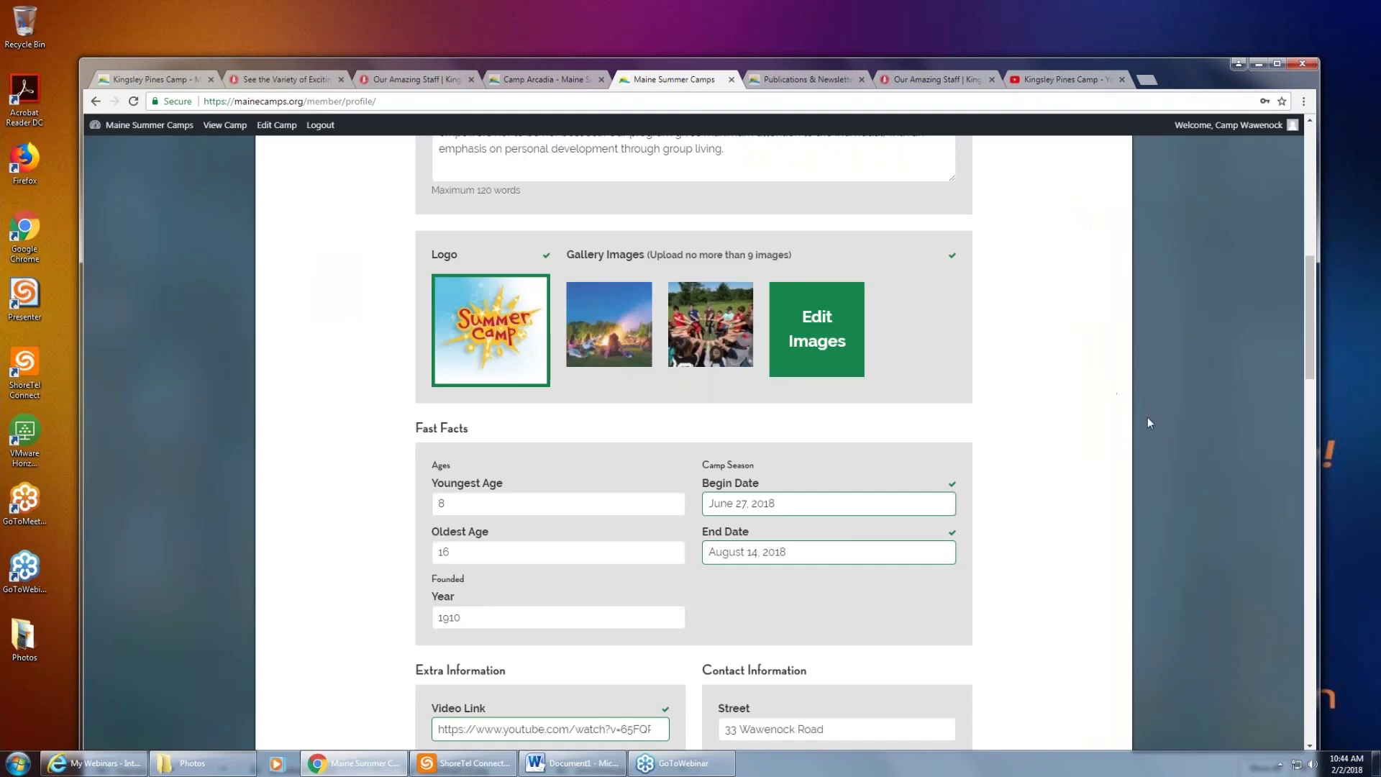